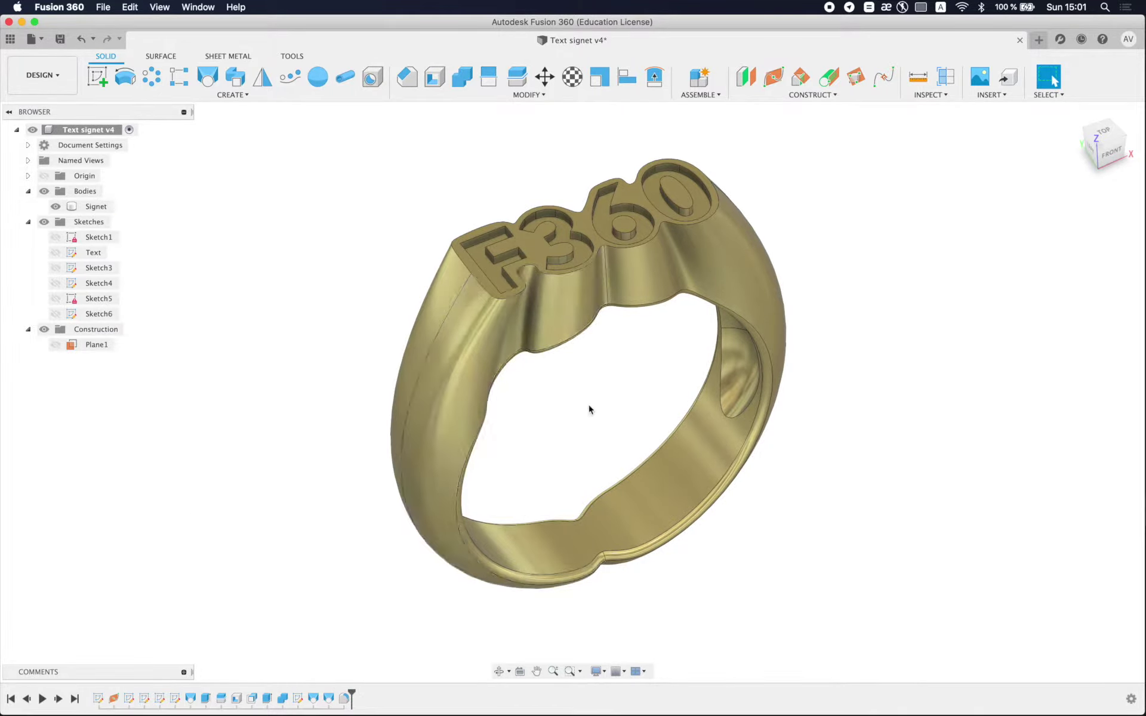
Step: Orbit the finished F360 signet ring to preview its lettered top
{"action": "mouse_move", "coordinate": [592, 393]}
{"action": "middle_mouse_down", "text": "shift"}
{"action": "mouse_move", "coordinate": [561, 449]}
{"action": "mouse_move", "coordinate": [569, 382]}
{"action": "mouse_move", "coordinate": [604, 358]}
{"action": "mouse_move", "coordinate": [588, 384]}
{"action": "mouse_move", "coordinate": [764, 388]}
{"action": "mouse_move", "coordinate": [969, 422]}
{"action": "mouse_move", "coordinate": [1000, 420]}
{"action": "mouse_move", "coordinate": [1018, 402]}
{"action": "middle_mouse_up", "text": "shift"}
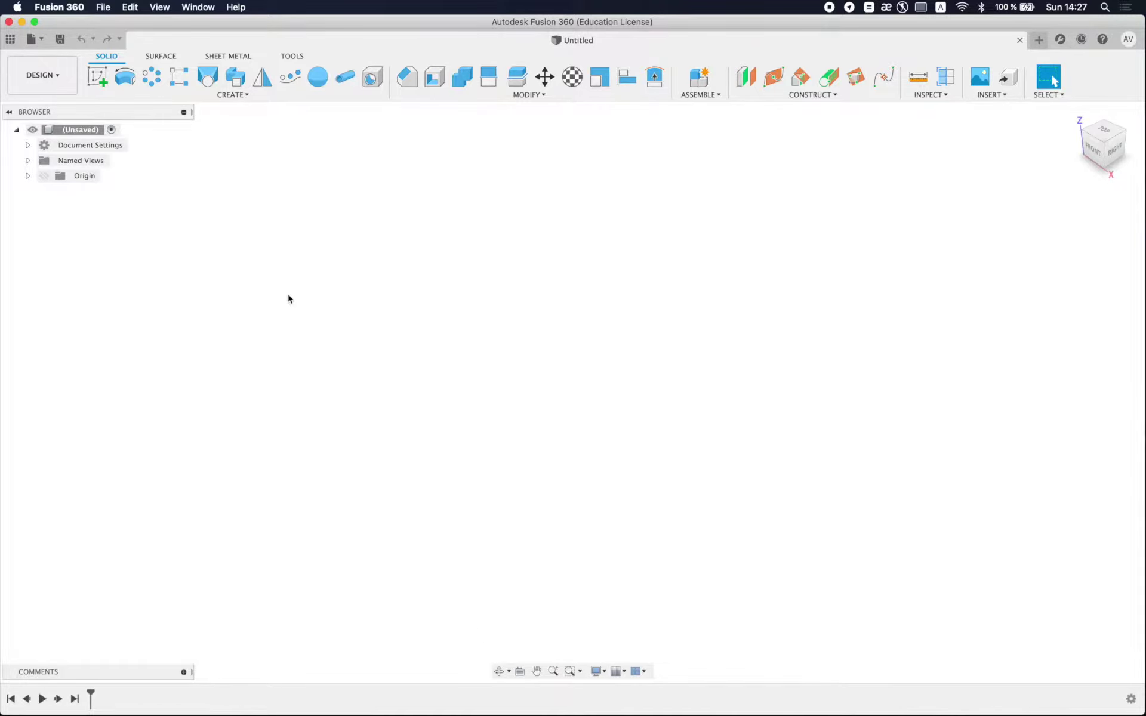
Step: Start a sketch on the front plane and draw a 17 mm circle centred on the origin
{"action": "left_click", "coordinate": [97, 77]}
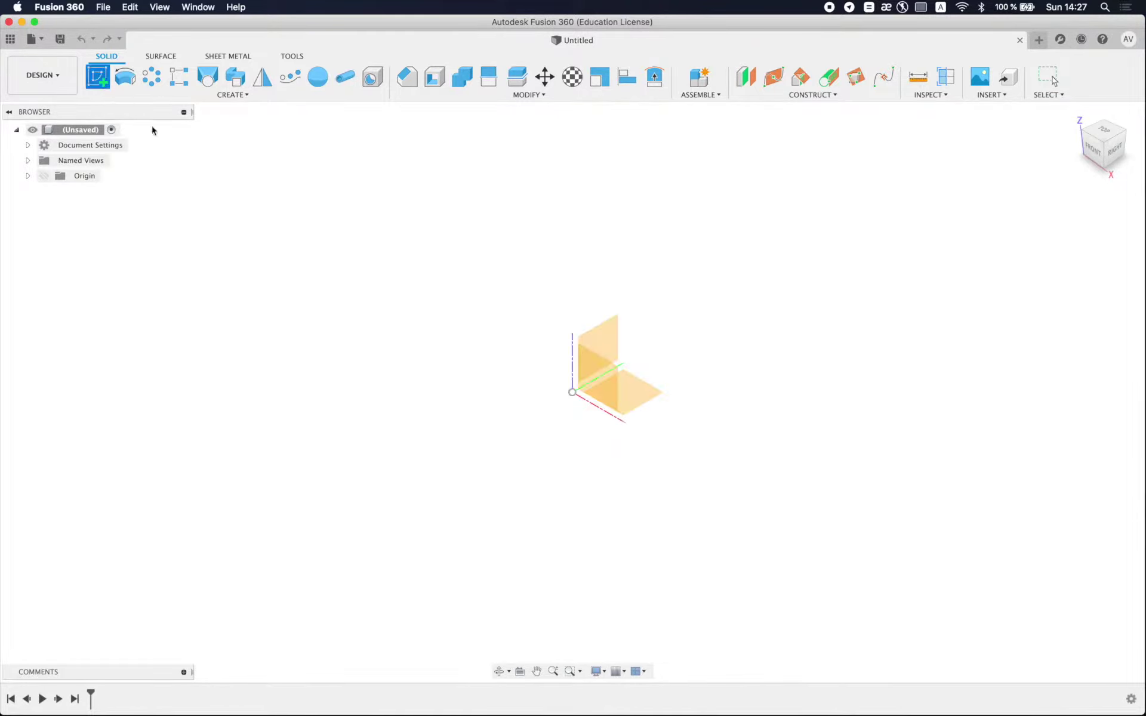
{"action": "left_click", "coordinate": [581, 374]}
{"action": "key", "text": "c"}
{"action": "left_click", "coordinate": [570, 397]}
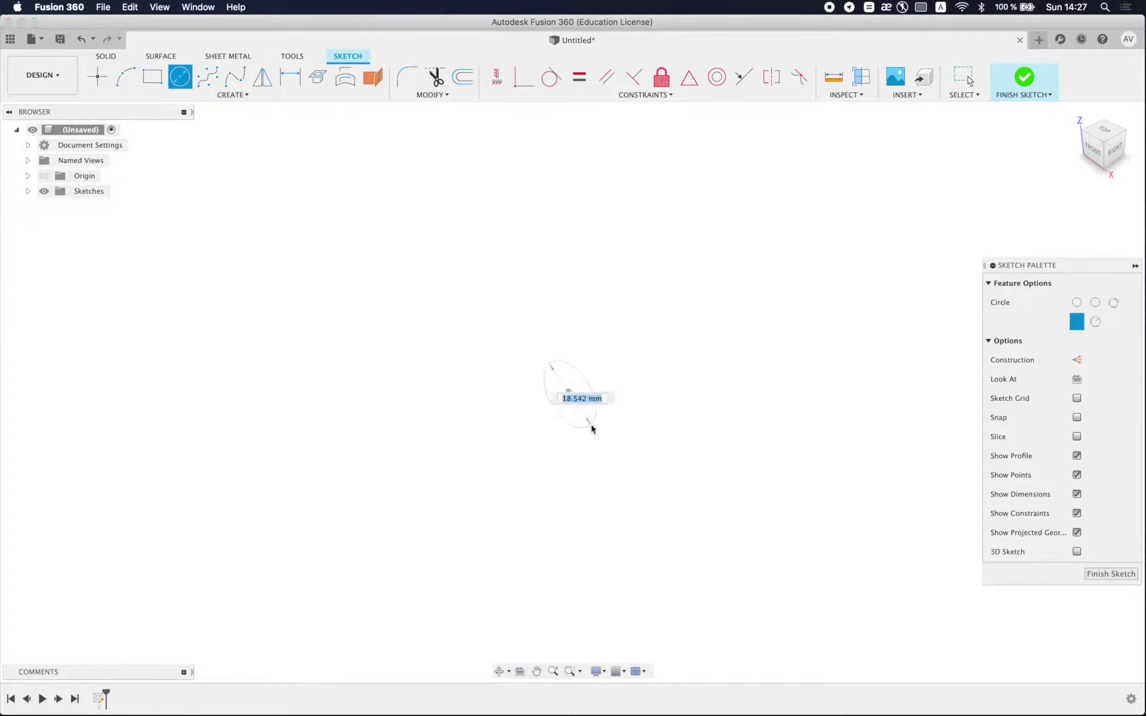
{"action": "type", "text": "17"}
{"action": "key", "text": "Return"}
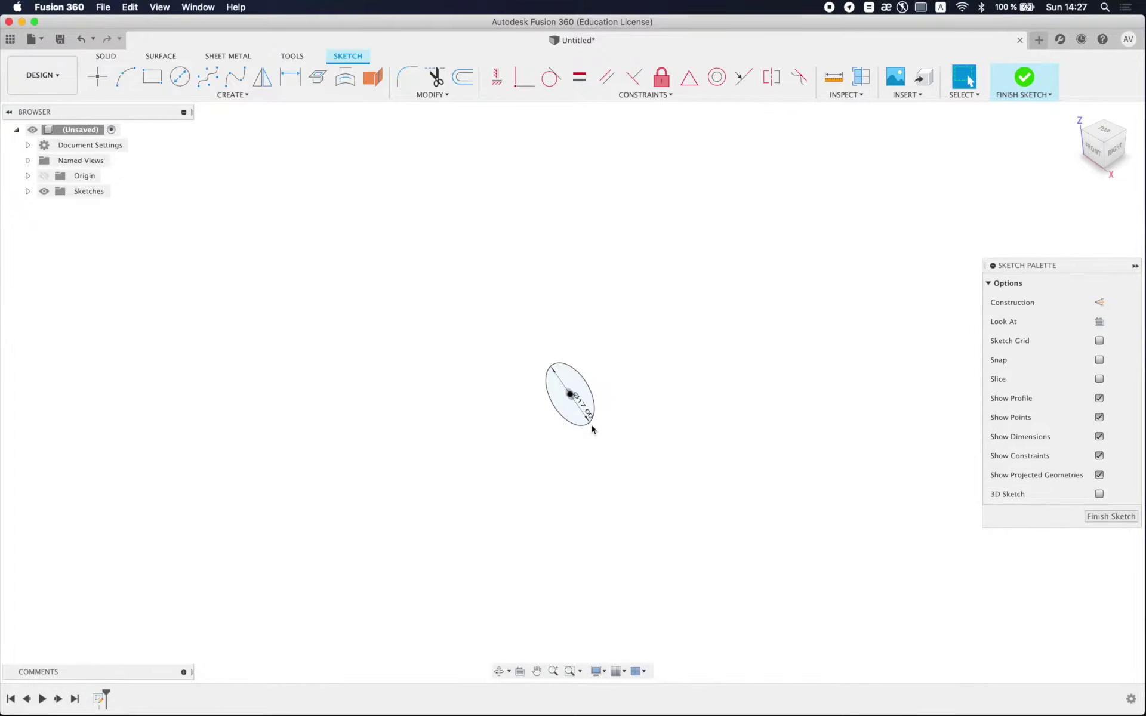
{"action": "key", "text": "Escape"}
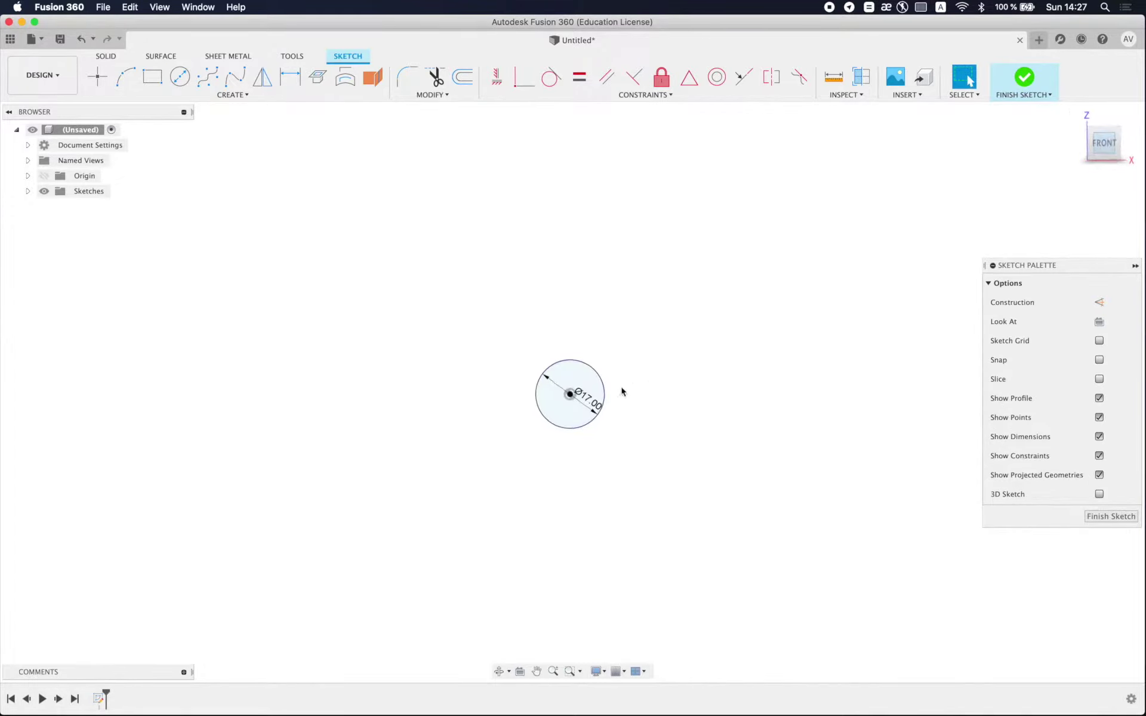
{"action": "scroll", "coordinate": [586, 396], "scroll_direction": "up", "scroll_amount": 5}
Step: Draw a vertical line up from the centre, dimensioned to end 4 mm above the circle
{"action": "key", "text": "l"}
{"action": "left_click", "coordinate": [563, 425]}
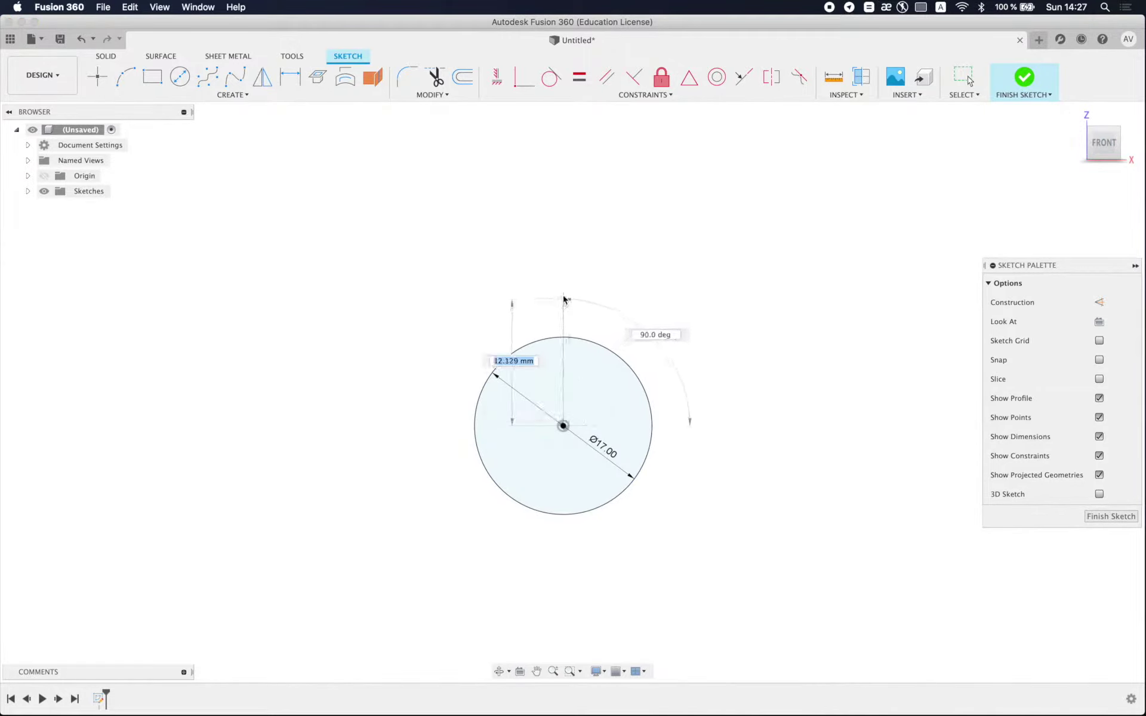
{"action": "left_click", "coordinate": [581, 293]}
{"action": "key", "text": "d"}
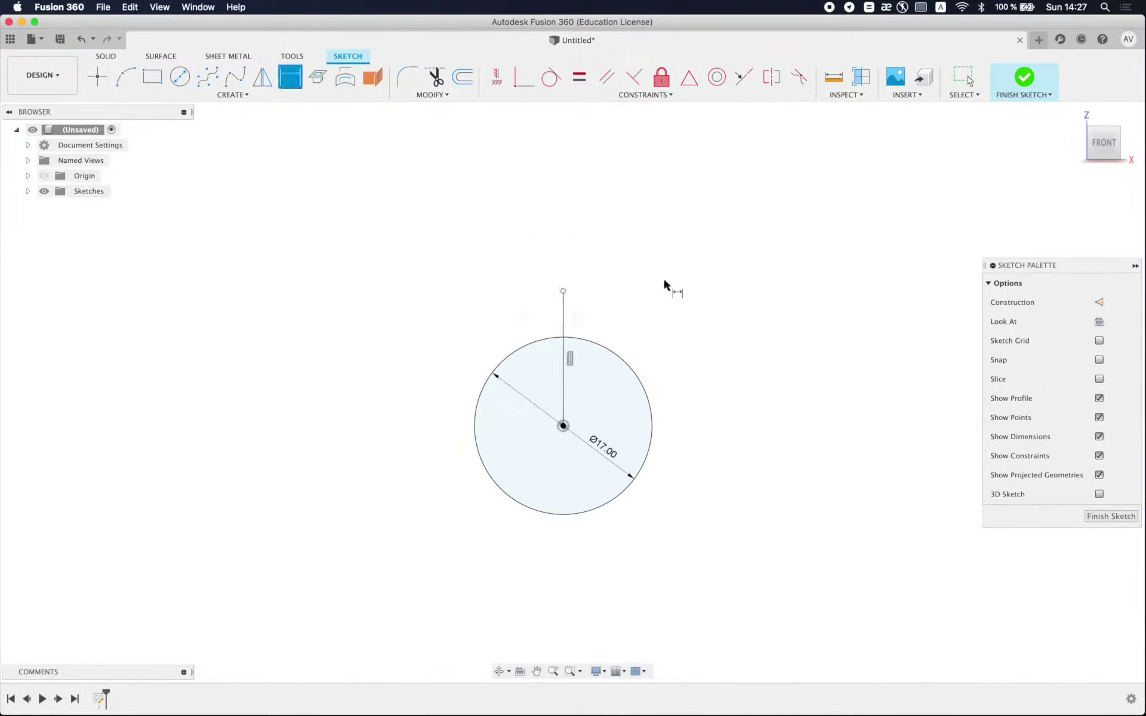
{"action": "right_click", "coordinate": [662, 281]}
{"action": "key", "text": "Escape"}
{"action": "left_click", "coordinate": [588, 338]}
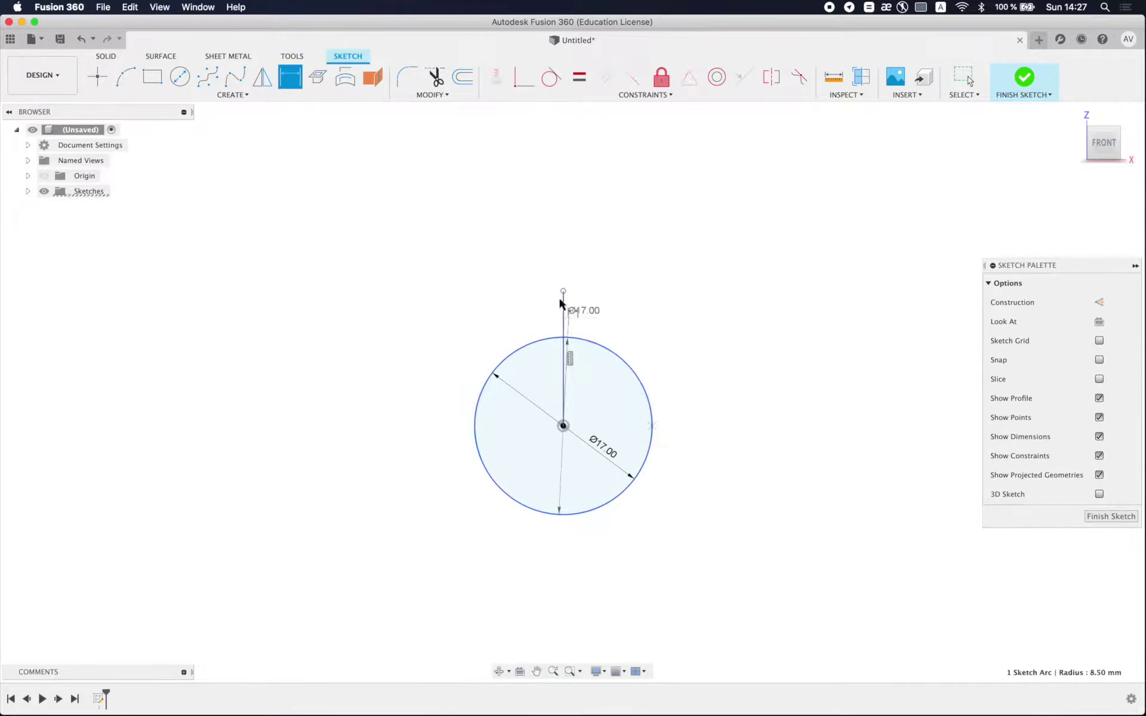
{"action": "left_click", "coordinate": [562, 291]}
{"action": "left_click", "coordinate": [642, 313]}
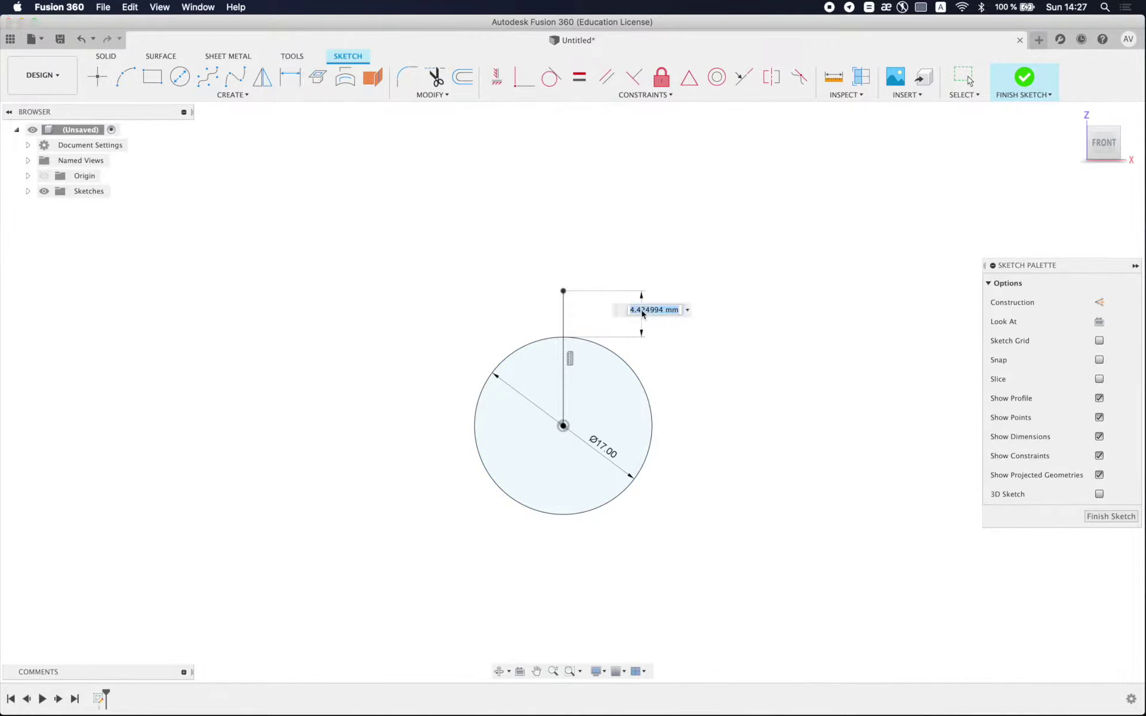
{"action": "type", "text": "4"}
{"action": "key", "text": "Return"}
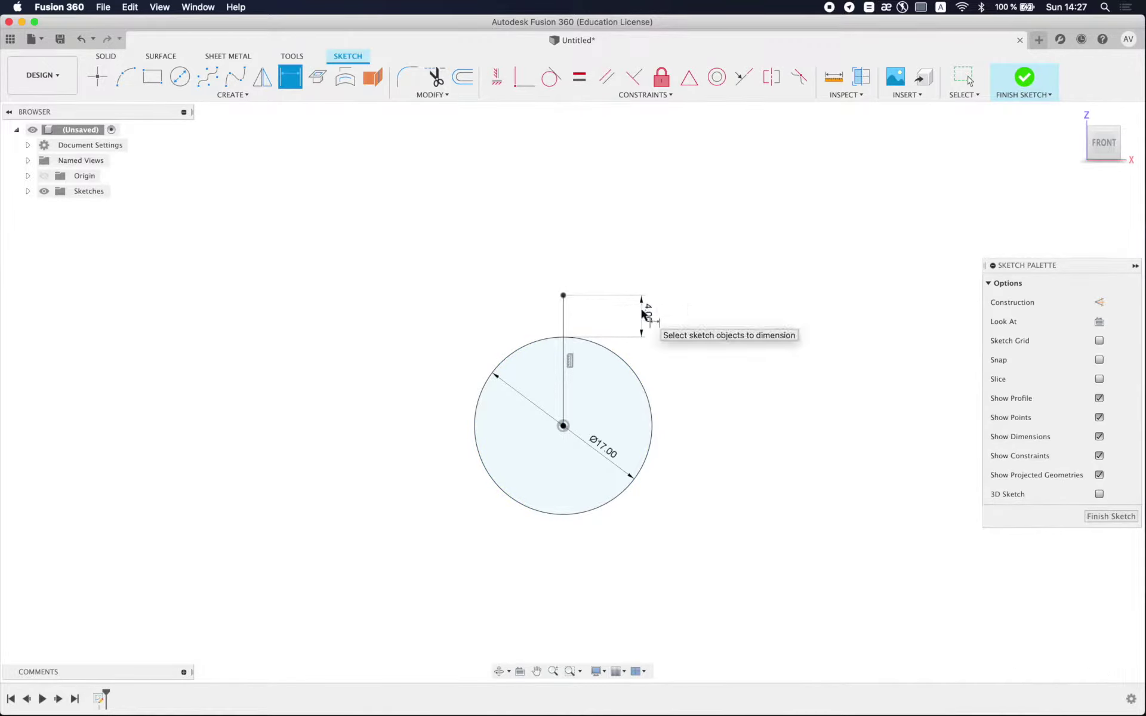
{"action": "key", "text": "Escape"}
Step: Convert the vertical line to construction geometry and finish the sketch
{"action": "scroll", "coordinate": [642, 311], "scroll_direction": "down", "scroll_amount": 2}
{"action": "left_click", "coordinate": [583, 316]}
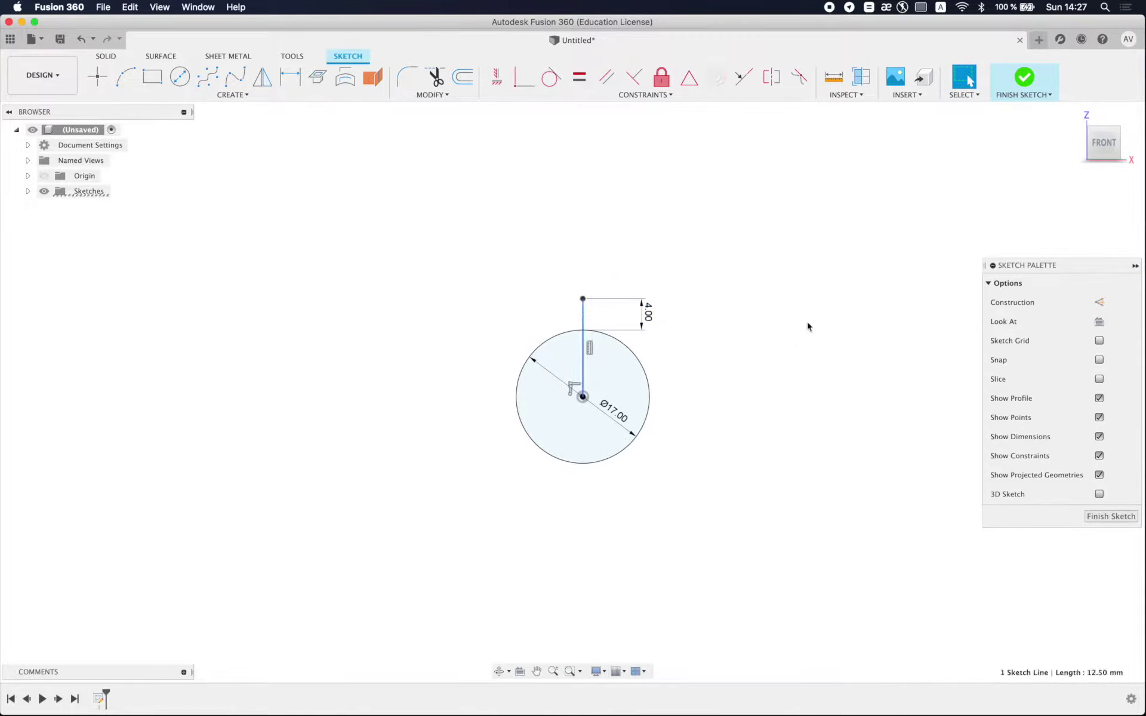
{"action": "left_click", "coordinate": [1099, 303]}
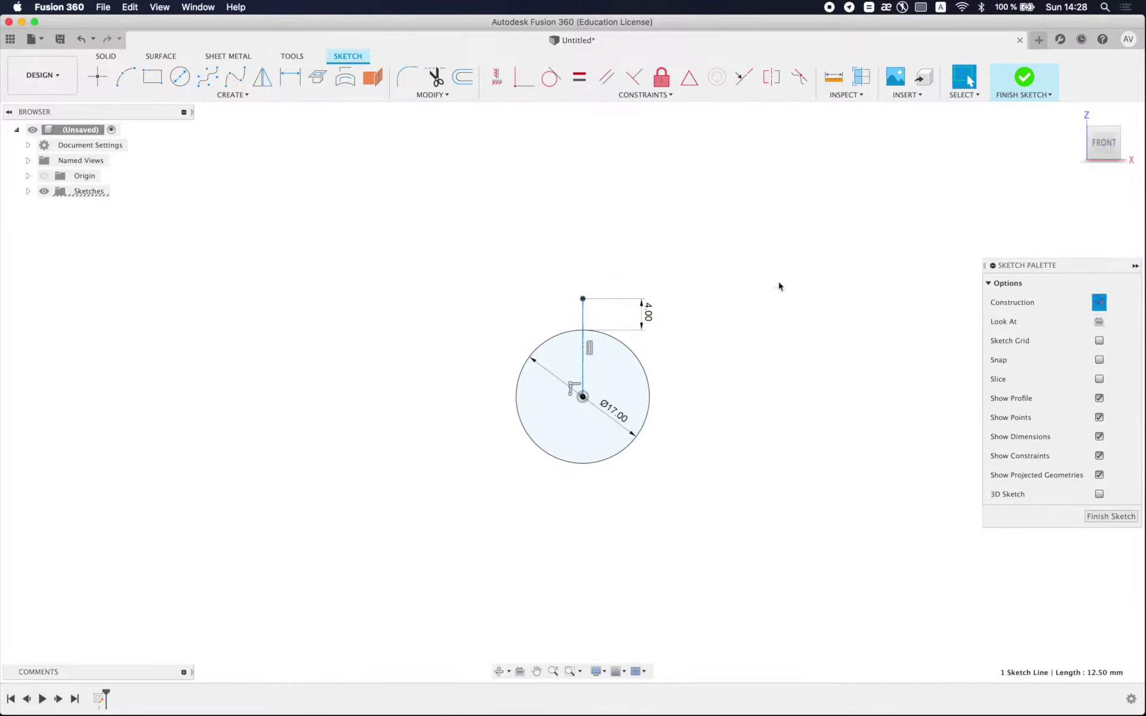
{"action": "left_click", "coordinate": [1009, 100]}
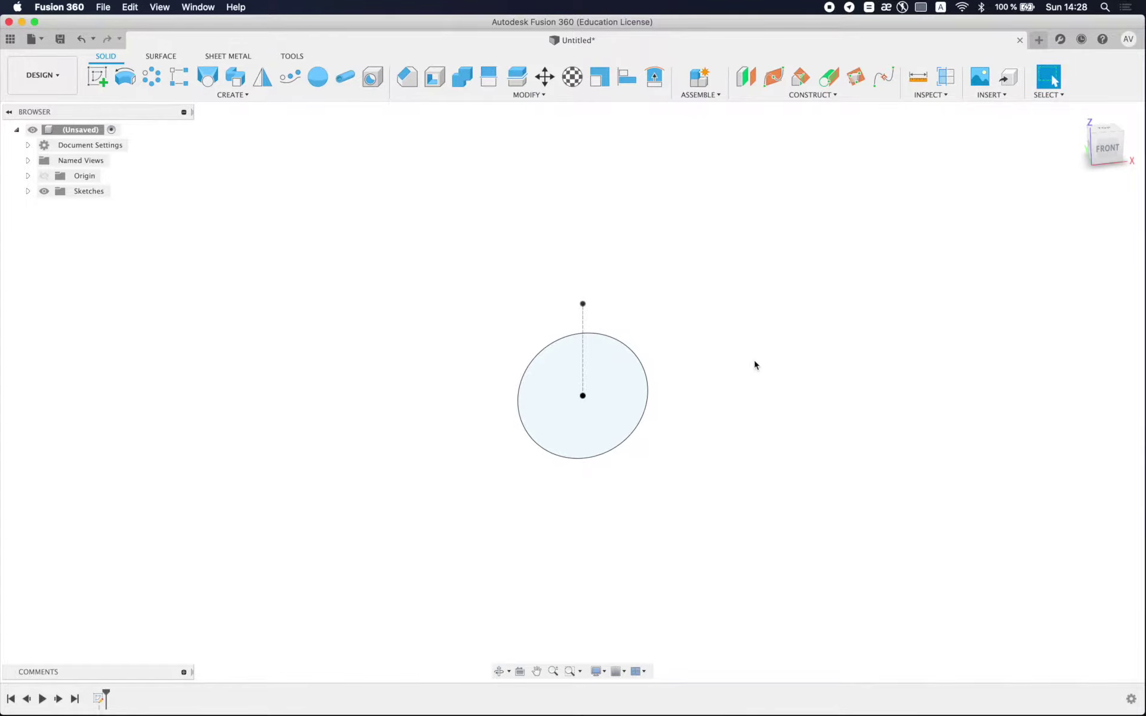
Step: Save the design as 'Text signet' in the Jewelry design folder, creating version v1
{"action": "key", "text": "super+s"}
{"action": "type", "text": "Text signet"}
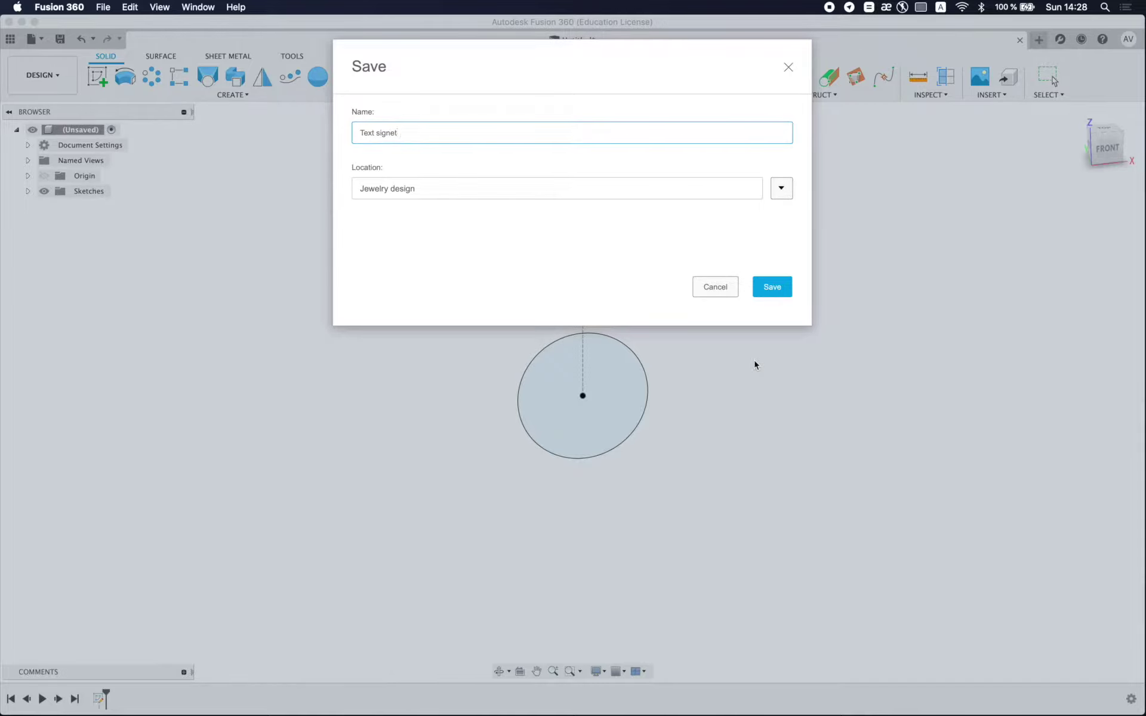
{"action": "key", "text": "Return"}
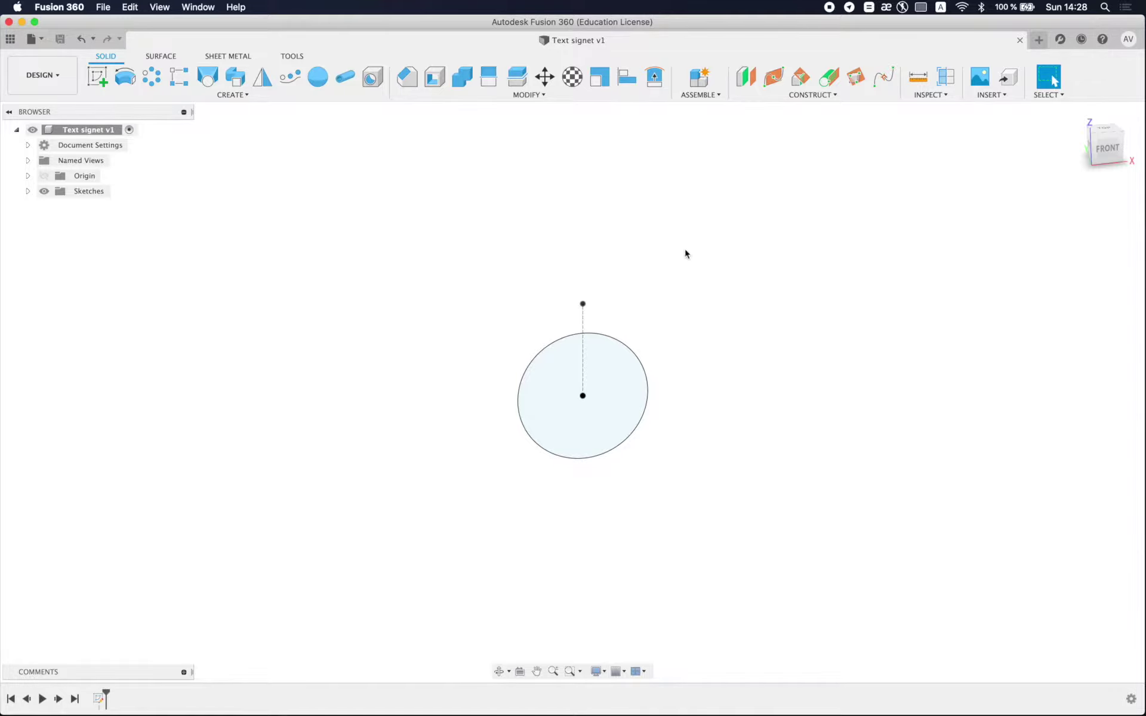
Step: Create a plane along the vertical construction line at its top end (distance 1.00)
{"action": "left_click", "coordinate": [774, 77]}
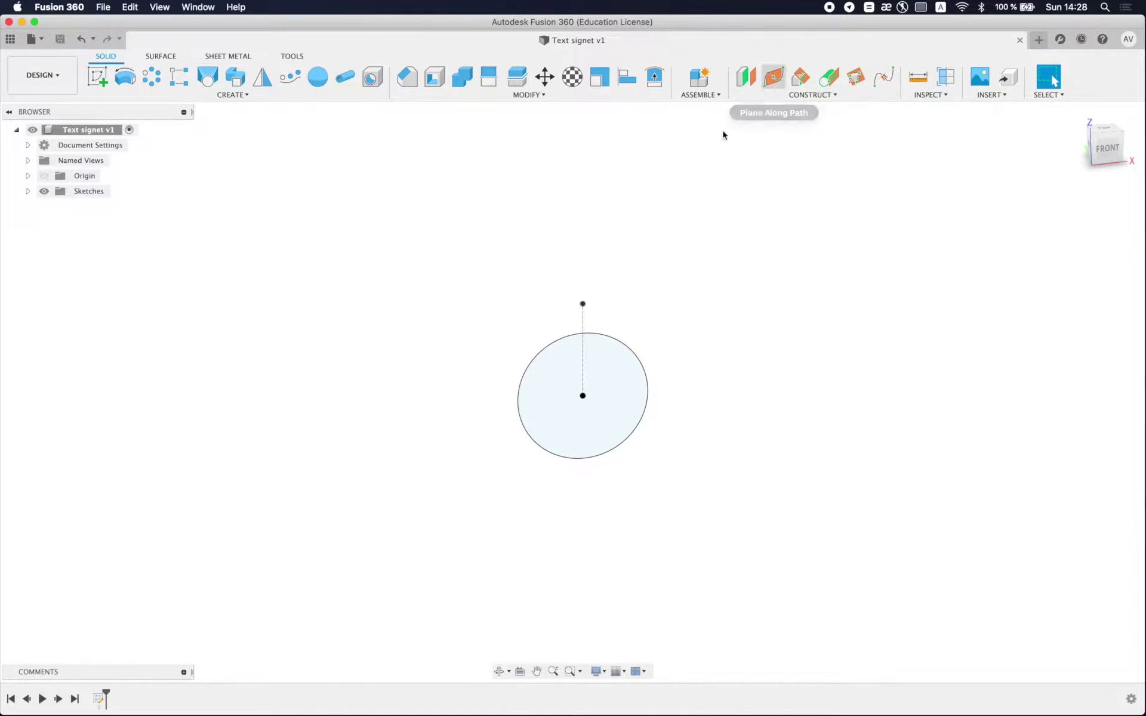
{"action": "left_click", "coordinate": [584, 323]}
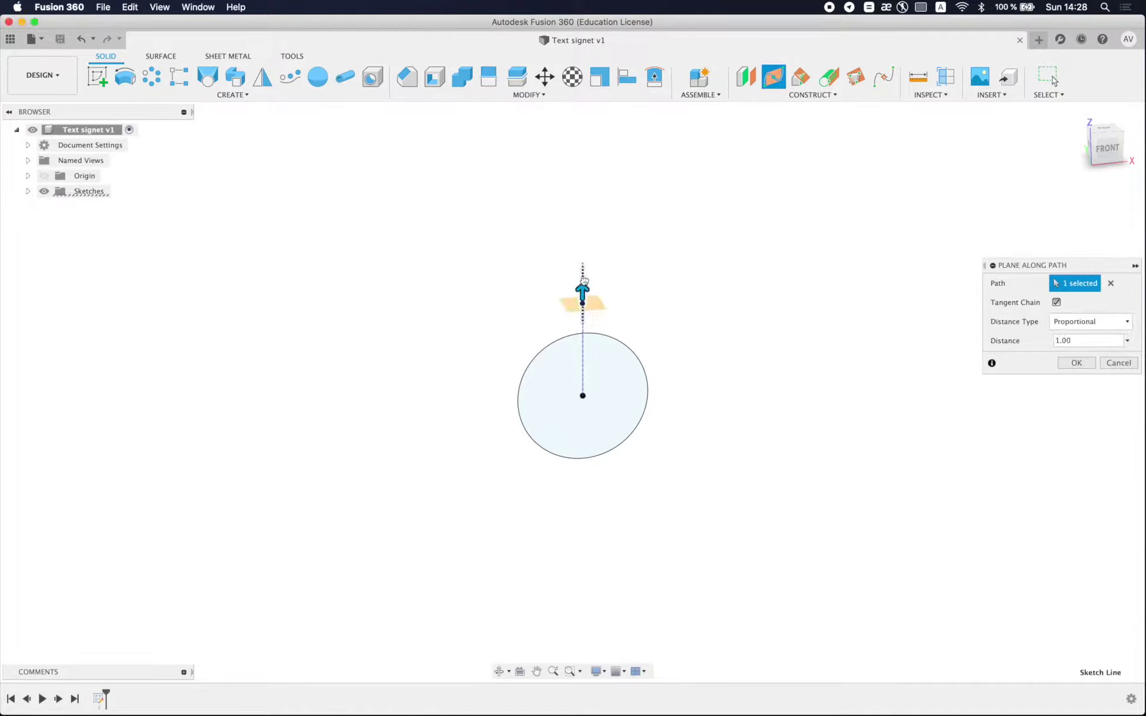
{"action": "key", "text": "Return"}
{"action": "scroll", "coordinate": [592, 302], "scroll_direction": "up", "scroll_amount": 3}
{"action": "scroll", "coordinate": [594, 304], "scroll_direction": "up", "scroll_amount": 3}
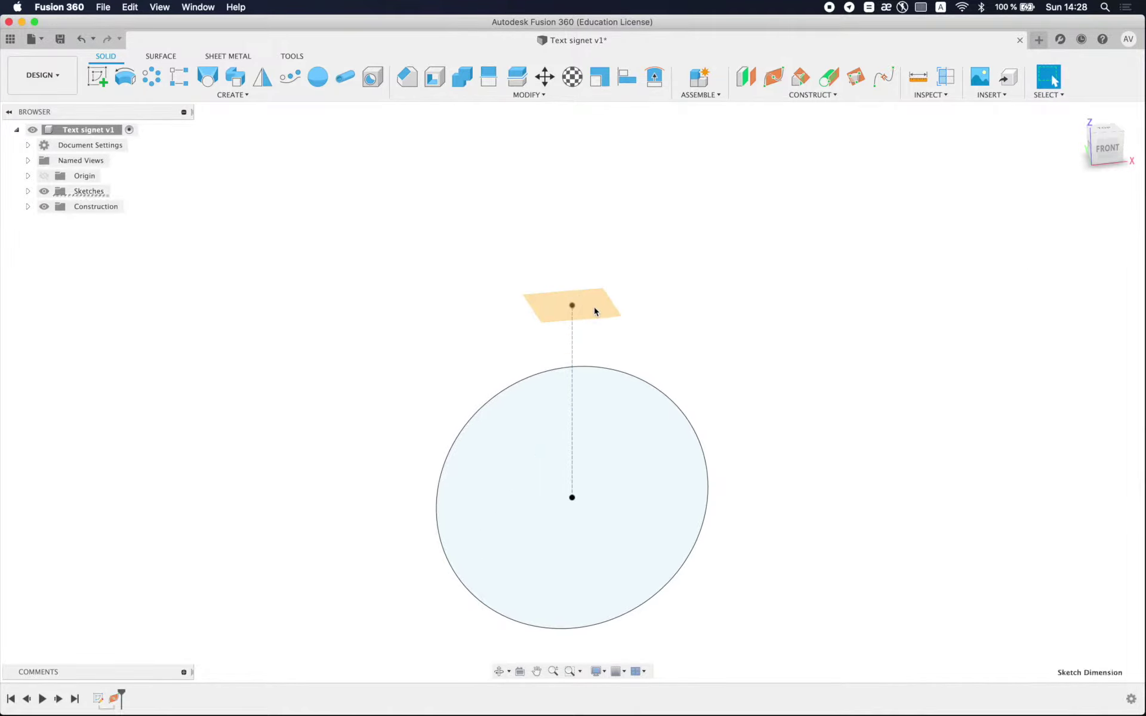
{"action": "scroll", "coordinate": [596, 320], "scroll_direction": "up", "scroll_amount": 3}
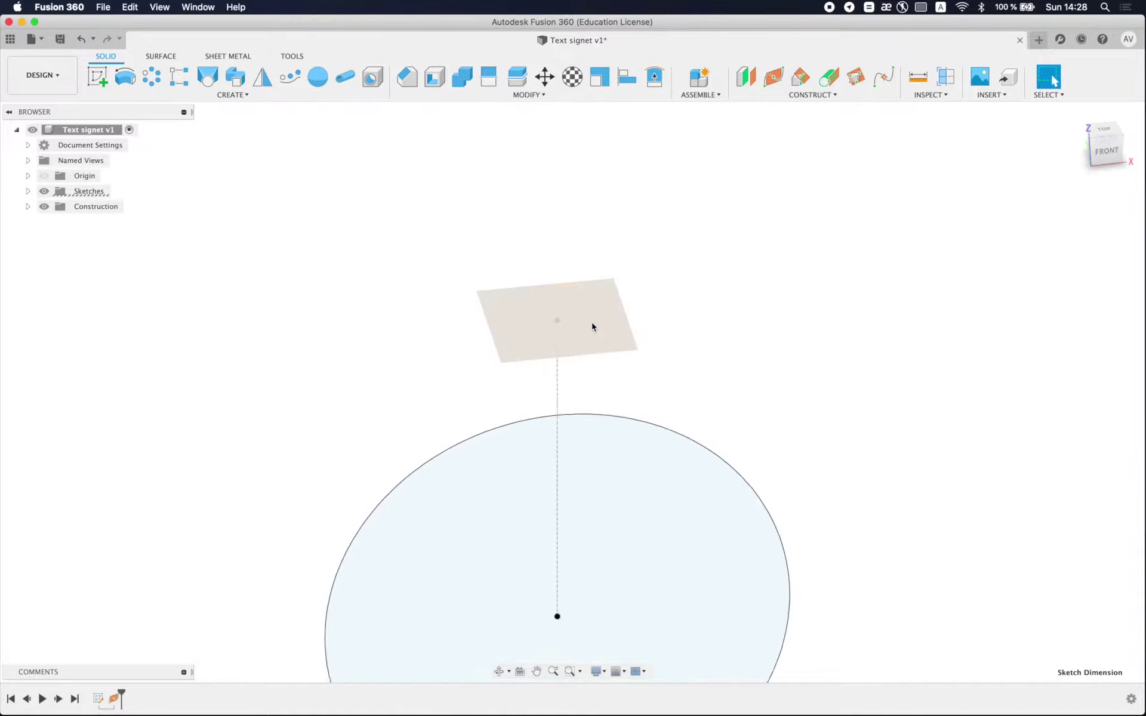
{"action": "middle_click_drag", "start_coordinate": [596, 319], "coordinate": [581, 327], "text": "shift"}
Step: Start a new sketch on the new construction plane
{"action": "right_click", "coordinate": [580, 327]}
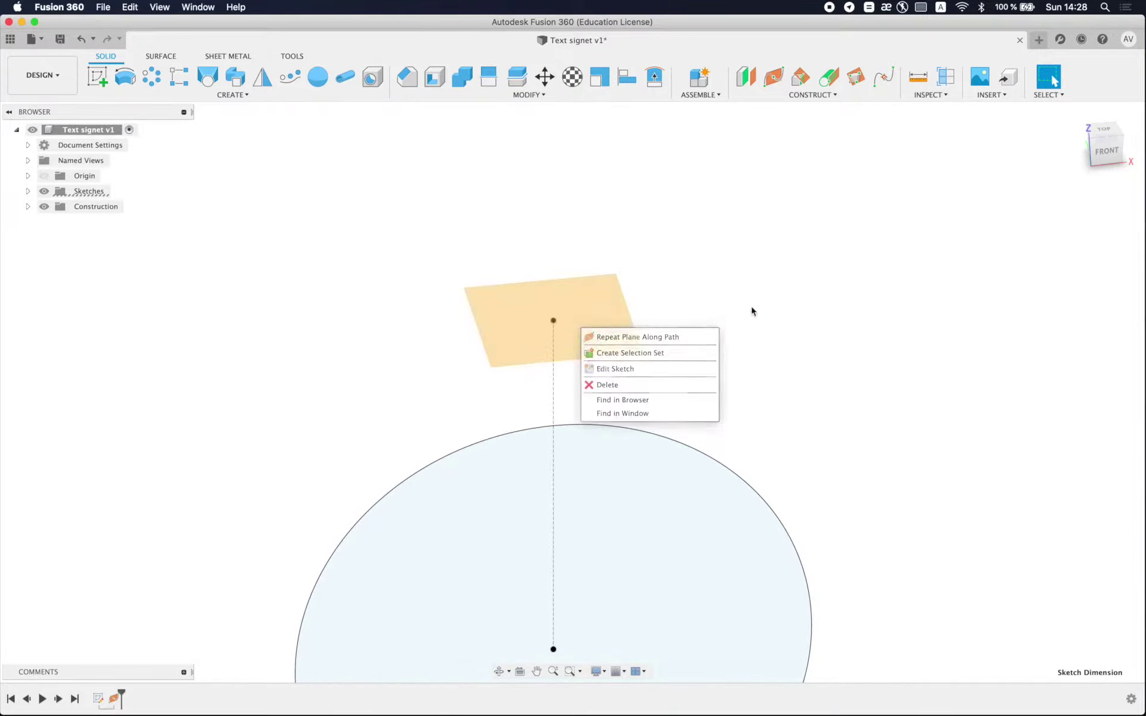
{"action": "left_click", "coordinate": [588, 318]}
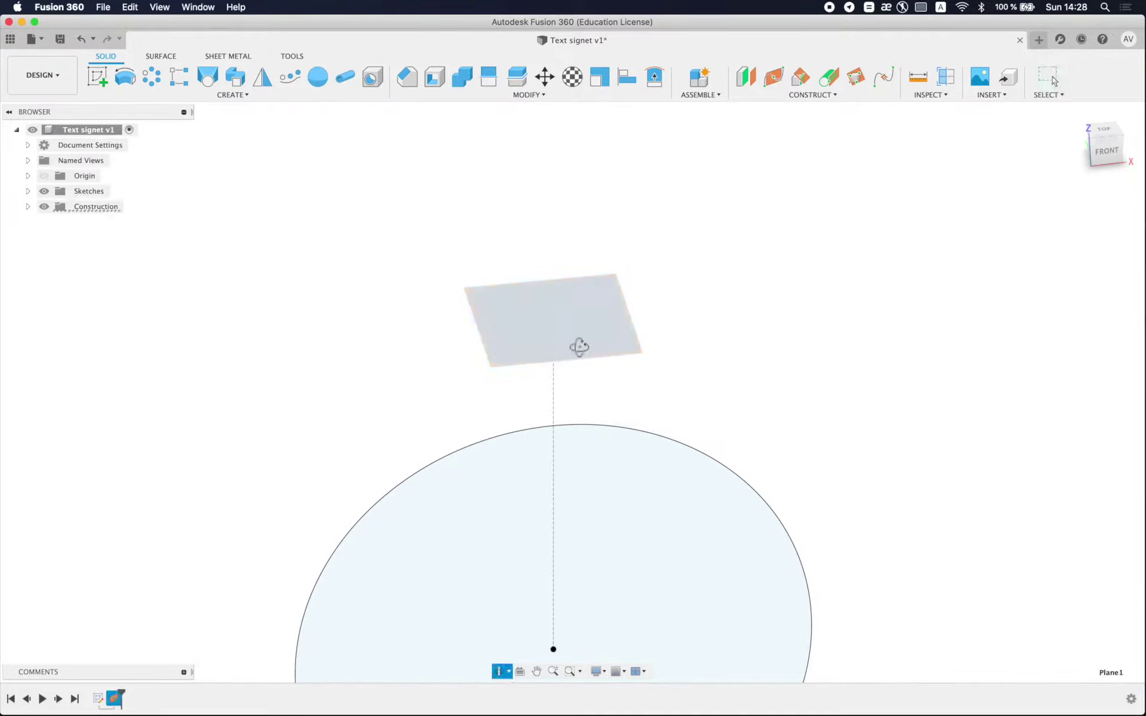
{"action": "right_click", "coordinate": [581, 353]}
{"action": "left_click", "coordinate": [621, 389]}
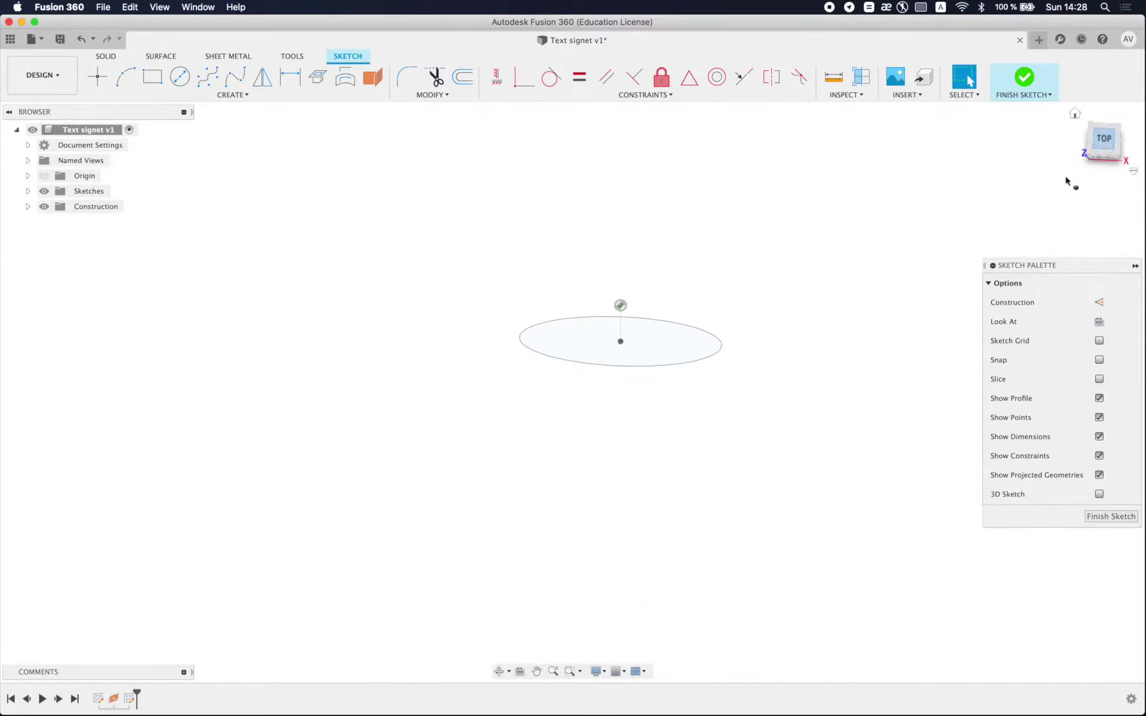
Step: Add 'F360' text above the line in the Geometr415 Blk BT font
{"action": "left_click", "coordinate": [251, 94]}
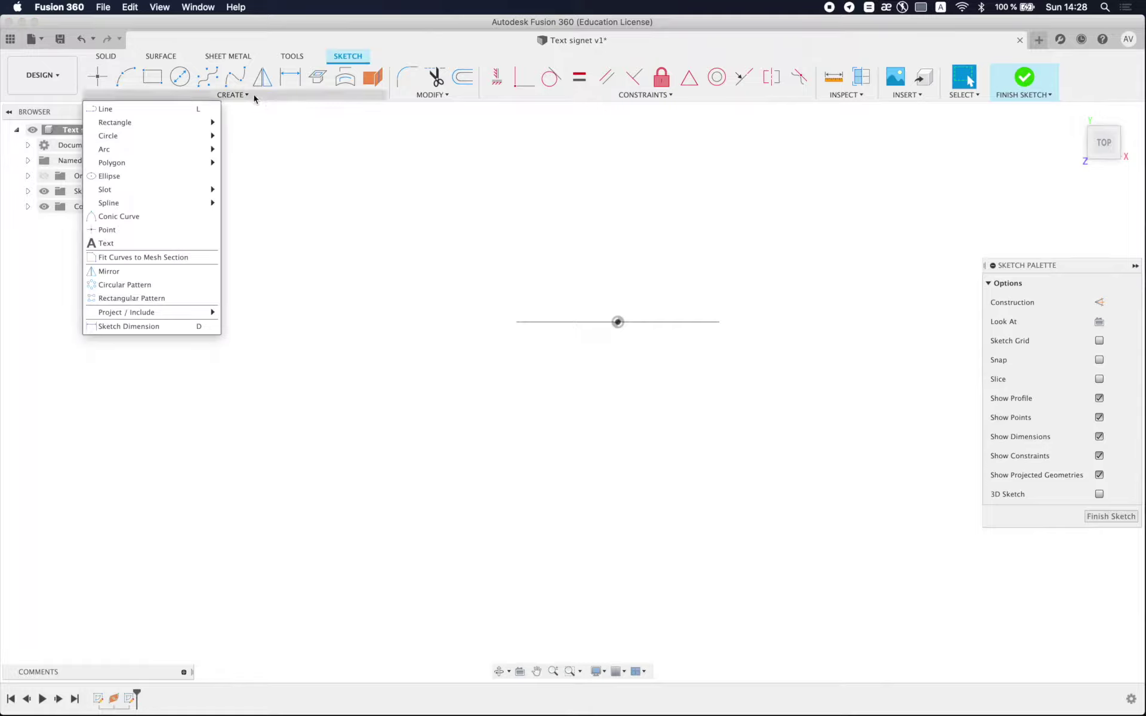
{"action": "left_click", "coordinate": [254, 266]}
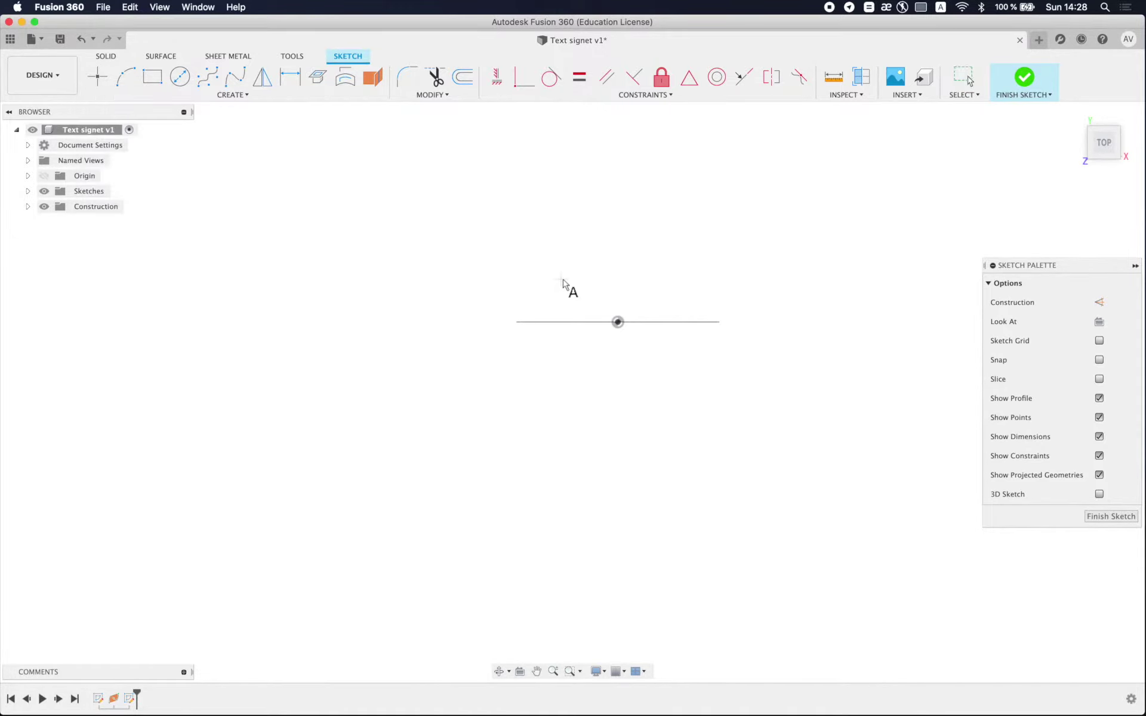
{"action": "left_click", "coordinate": [577, 285]}
{"action": "left_click", "coordinate": [886, 284]}
{"action": "type", "text": "F3"}
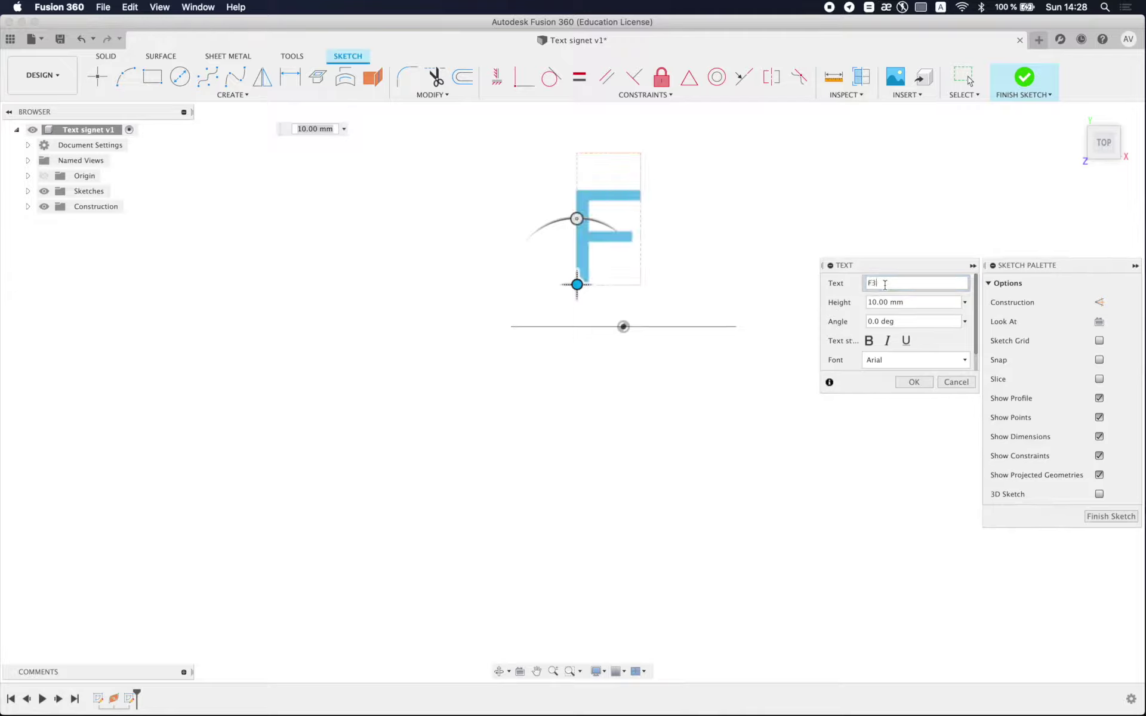
{"action": "type", "text": "60"}
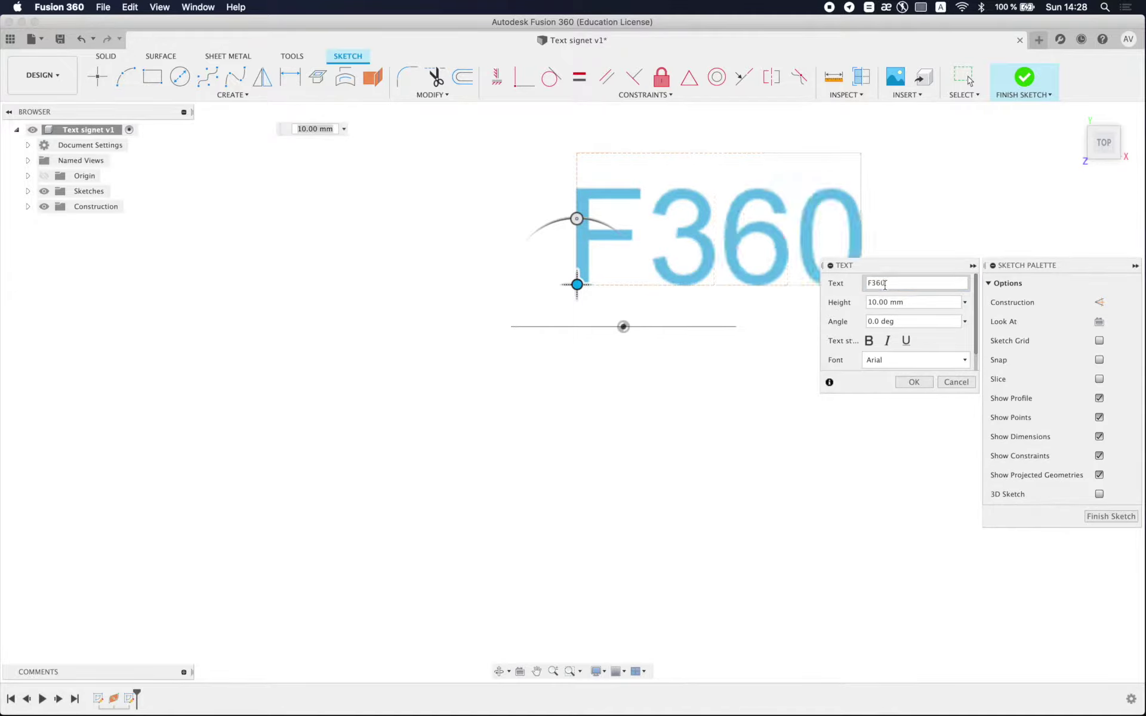
{"action": "left_click", "coordinate": [912, 360]}
{"action": "scroll", "coordinate": [914, 406], "scroll_direction": "down", "scroll_amount": 3}
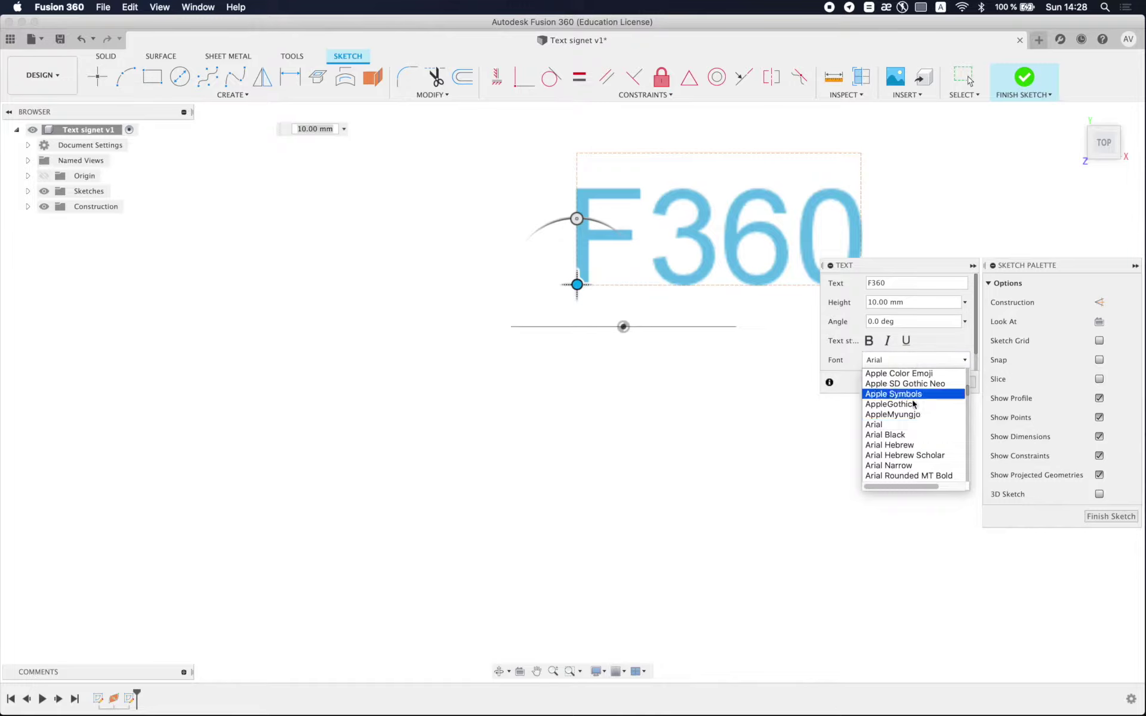
{"action": "scroll", "coordinate": [916, 418], "scroll_direction": "down", "scroll_amount": 5}
{"action": "scroll", "coordinate": [918, 427], "scroll_direction": "down", "scroll_amount": 5}
{"action": "scroll", "coordinate": [919, 432], "scroll_direction": "down", "scroll_amount": 5}
{"action": "scroll", "coordinate": [919, 431], "scroll_direction": "down", "scroll_amount": 1}
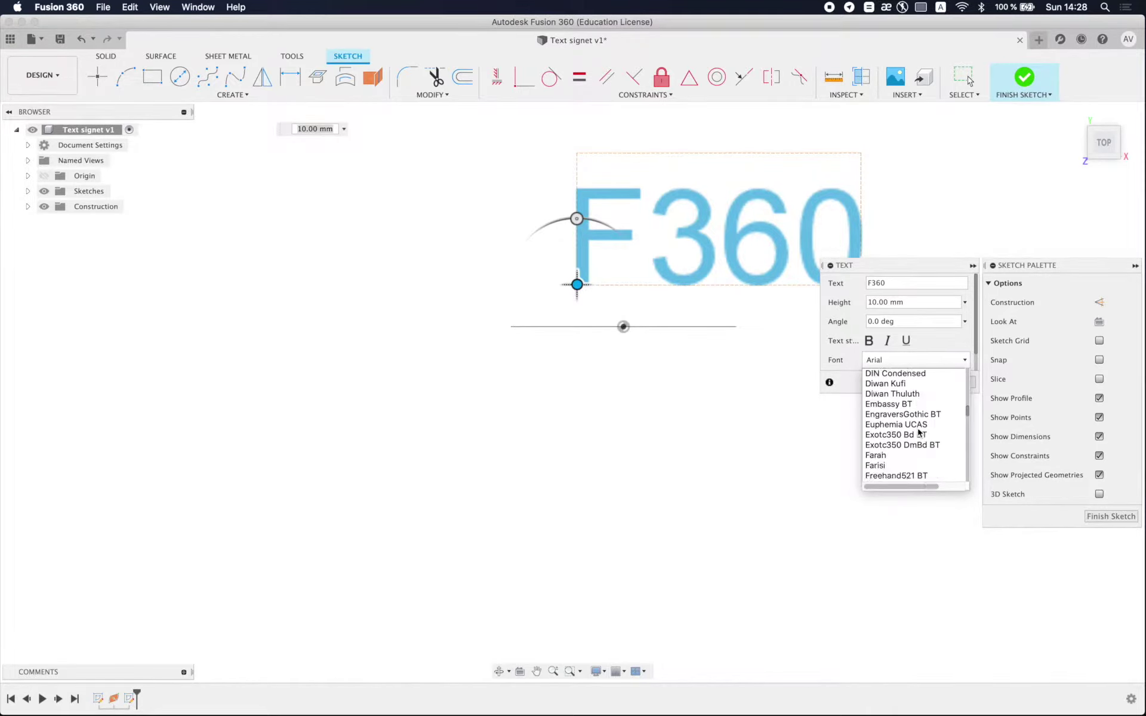
{"action": "scroll", "coordinate": [922, 430], "scroll_direction": "down", "scroll_amount": 5}
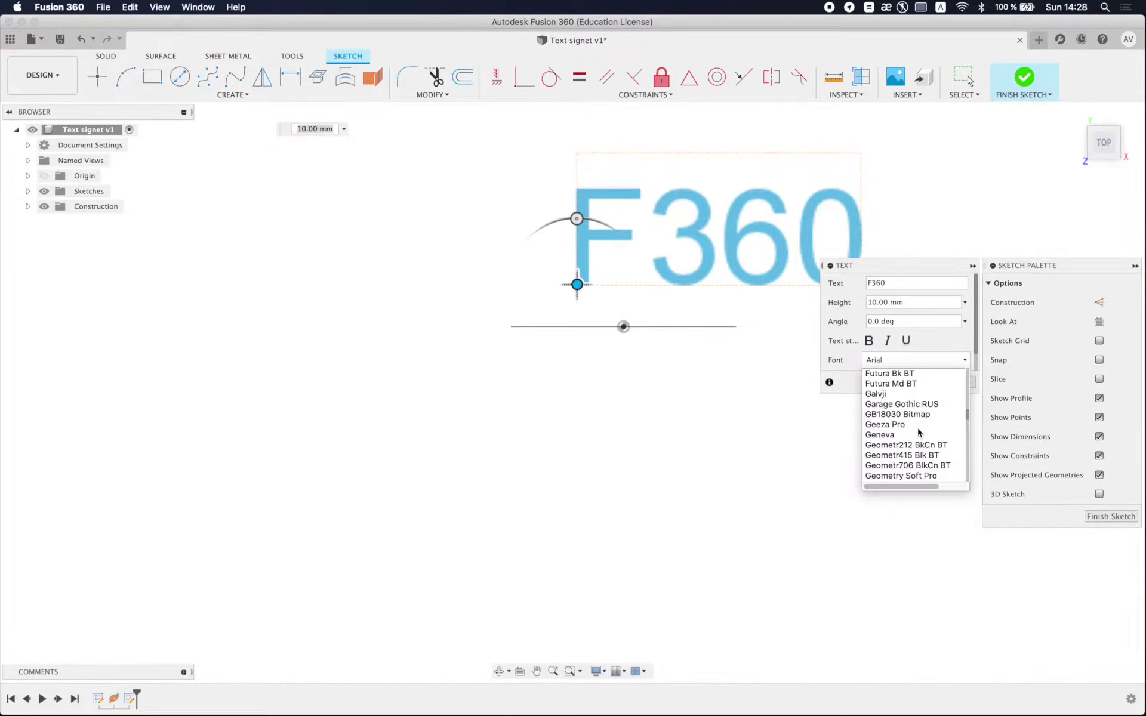
{"action": "left_click", "coordinate": [938, 455]}
{"action": "left_click", "coordinate": [914, 383]}
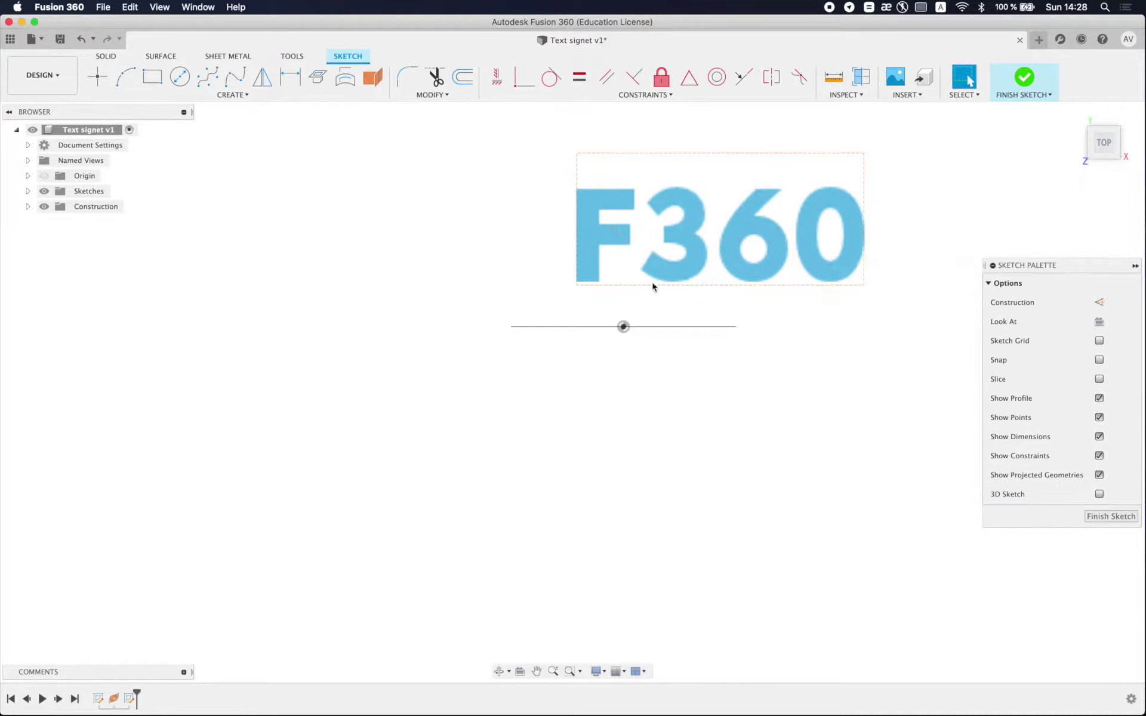
Step: Try resizing the text frame, undo it, and snap the F360 text onto the horizontal line
{"action": "left_click_drag", "start_coordinate": [697, 154], "coordinate": [692, 194]}
{"action": "left_click_drag", "start_coordinate": [863, 195], "coordinate": [755, 212]}
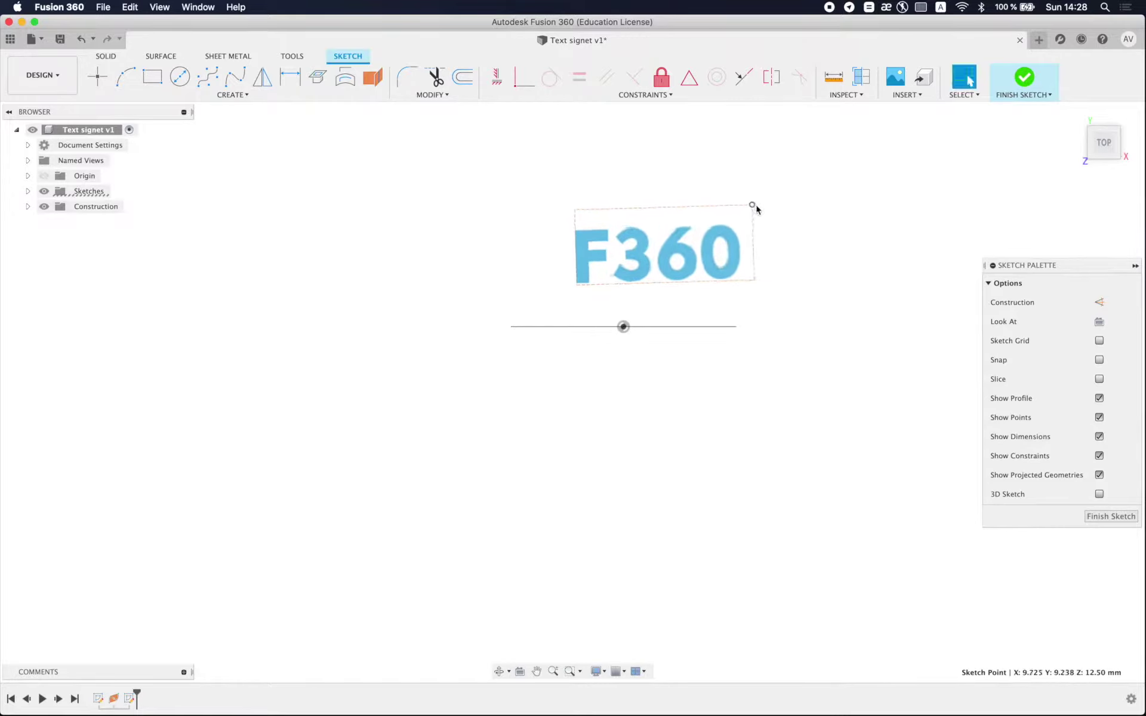
{"action": "key", "text": "super+z"}
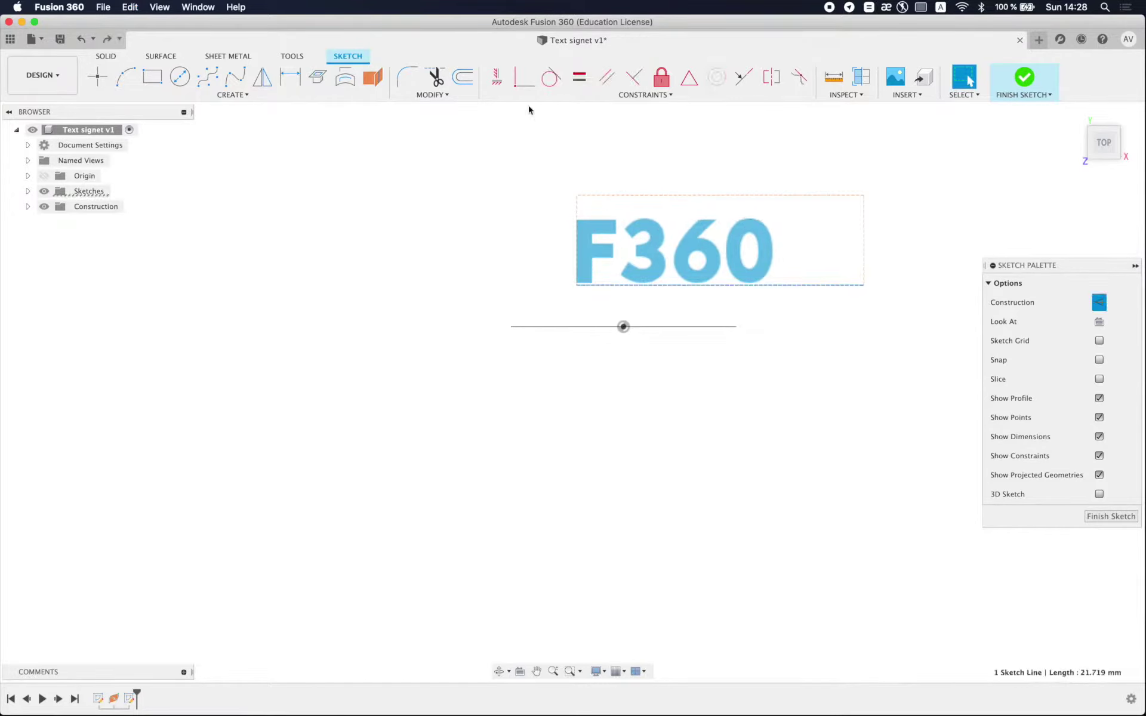
{"action": "left_click", "coordinate": [496, 76]}
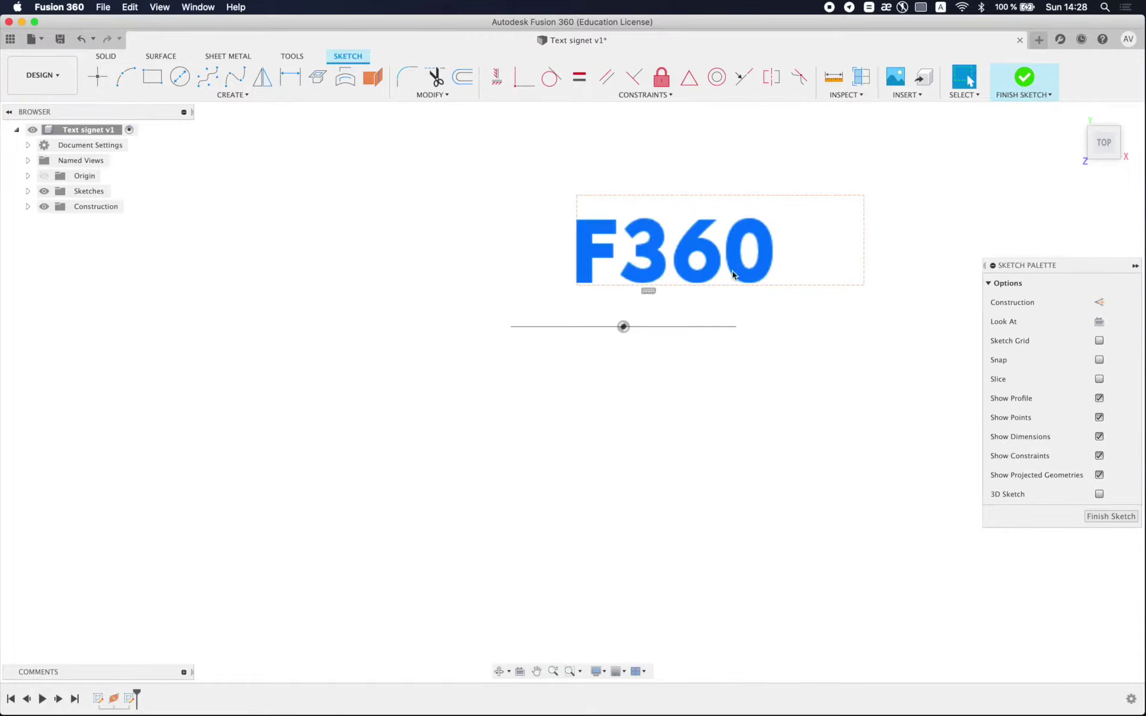
{"action": "key", "text": "Escape"}
{"action": "left_click_drag", "start_coordinate": [739, 274], "coordinate": [686, 327]}
Step: Reduce the F360 text height from the frame's top edge and finish the text sketch
{"action": "scroll", "coordinate": [708, 308], "scroll_direction": "up", "scroll_amount": 3}
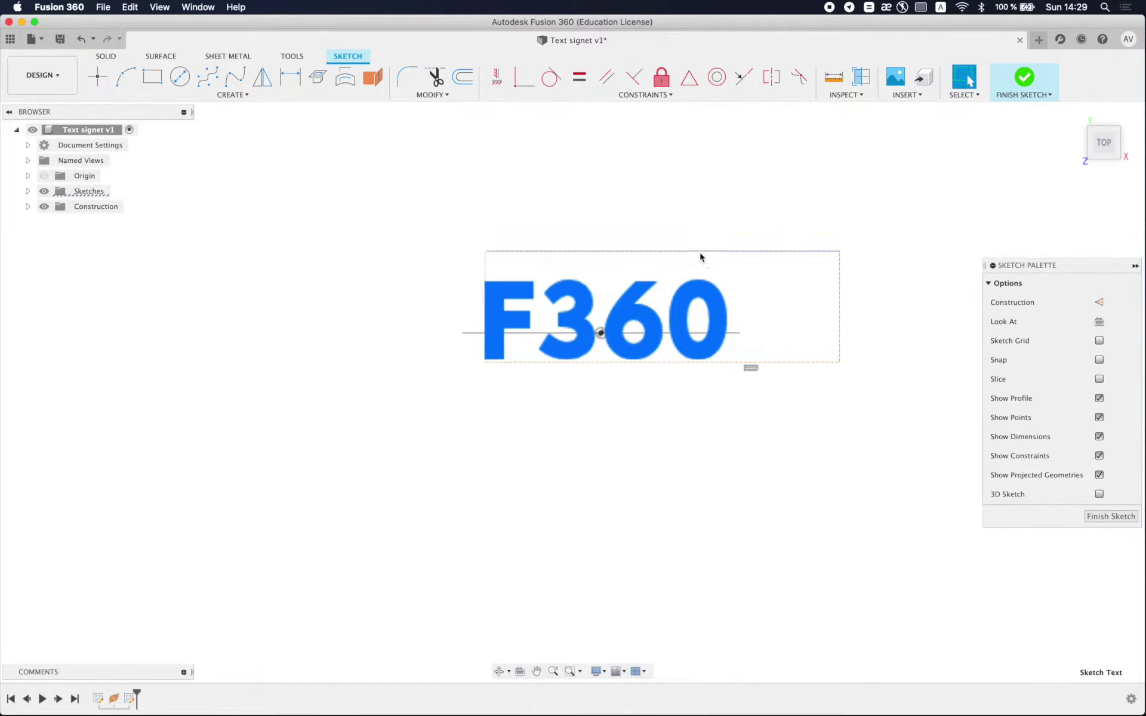
{"action": "left_click_drag", "start_coordinate": [701, 253], "coordinate": [694, 308]}
{"action": "scroll", "coordinate": [669, 308], "scroll_direction": "up", "scroll_amount": 2}
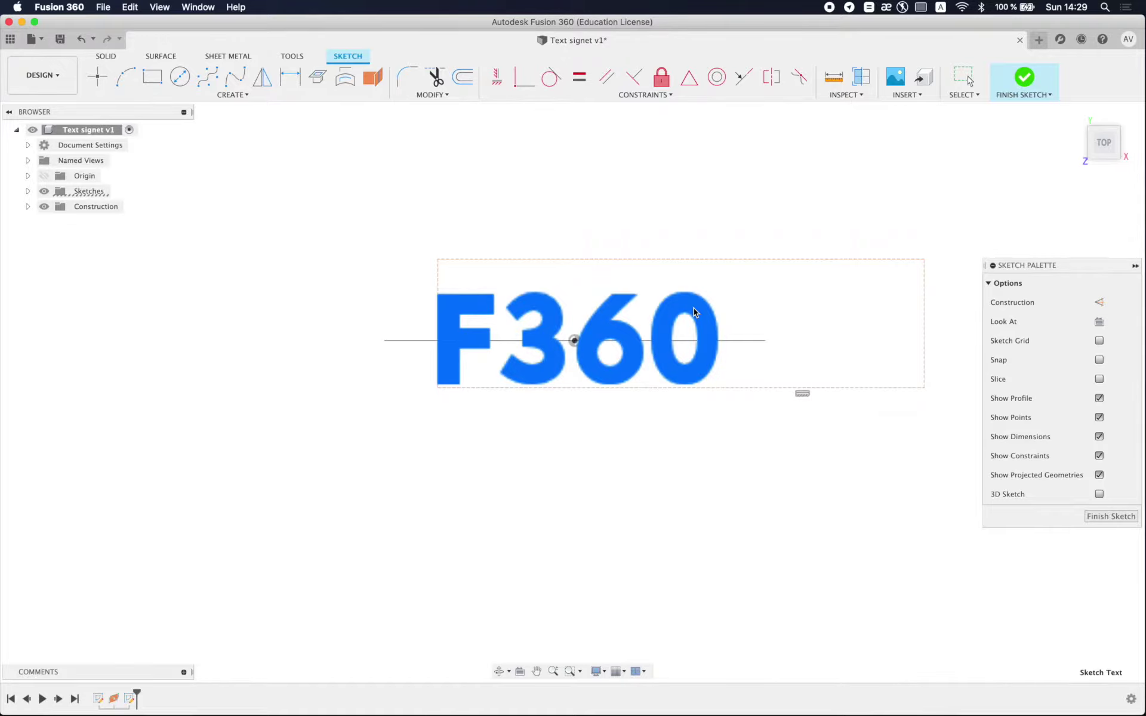
{"action": "left_click", "coordinate": [788, 197]}
{"action": "left_click", "coordinate": [1023, 79]}
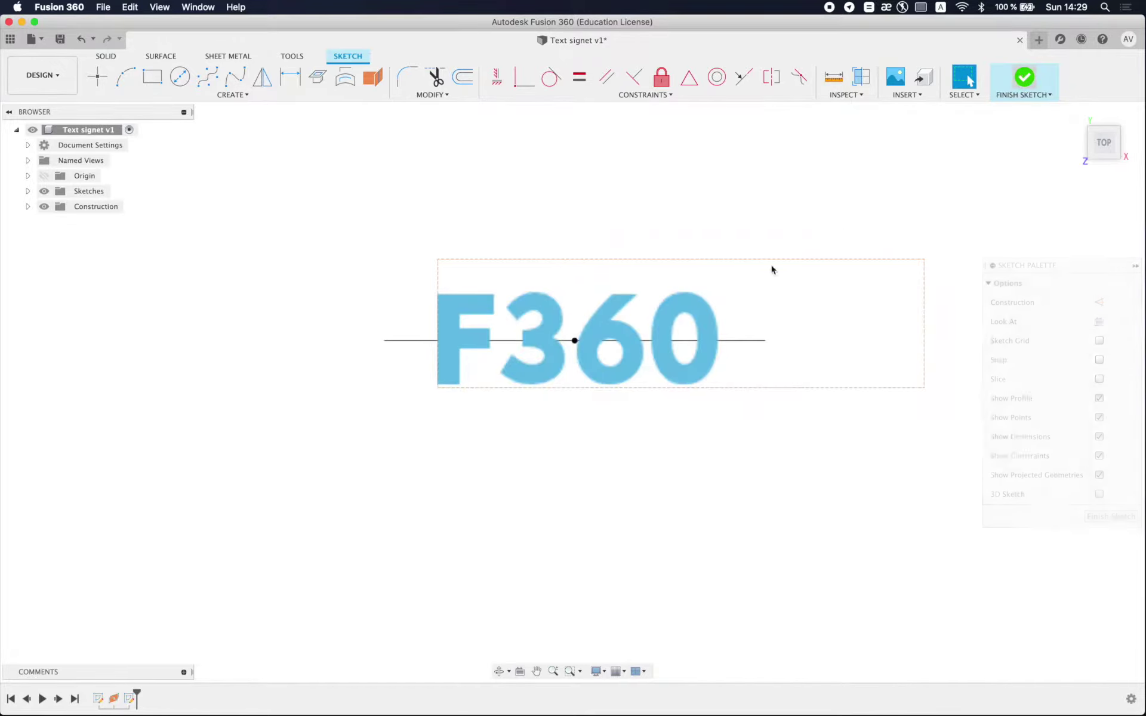
{"action": "mouse_move", "coordinate": [606, 350]}
{"action": "middle_mouse_down", "text": "shift"}
{"action": "mouse_move", "coordinate": [608, 291]}
{"action": "mouse_move", "coordinate": [624, 313]}
{"action": "middle_mouse_up", "text": "shift"}
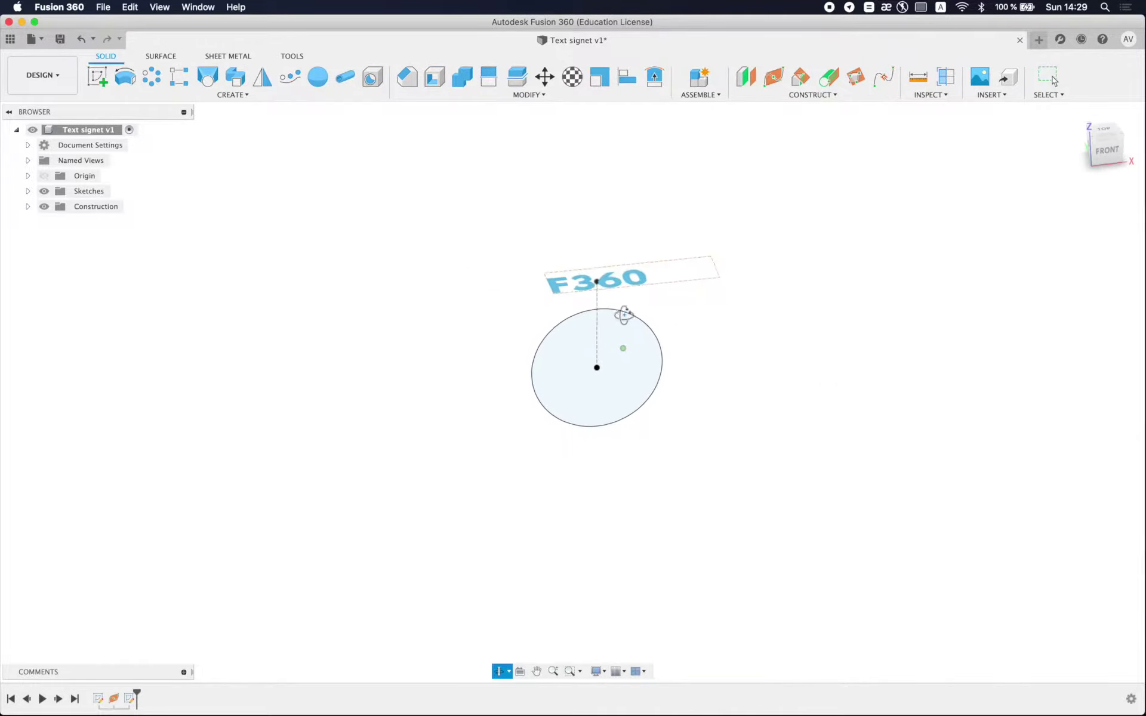
Step: Start a new sketch on Plane1 and view it from the top
{"action": "left_click", "coordinate": [27, 191]}
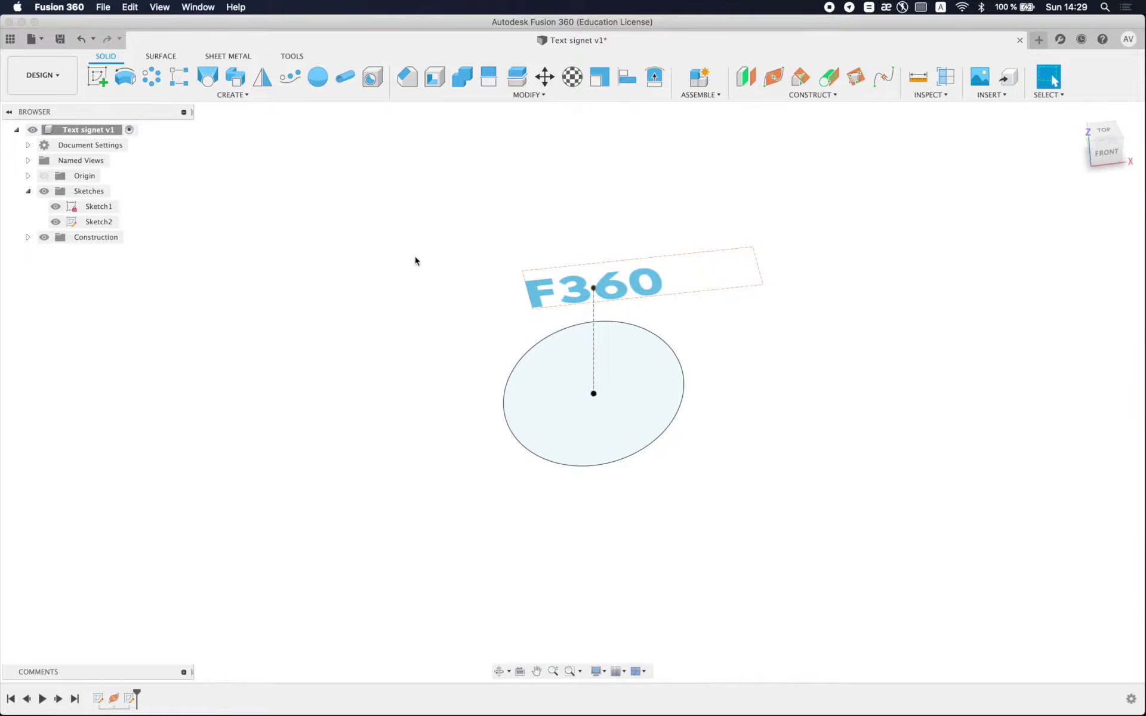
{"action": "left_click", "coordinate": [28, 237]}
{"action": "left_click", "coordinate": [95, 255]}
{"action": "right_click", "coordinate": [95, 256]}
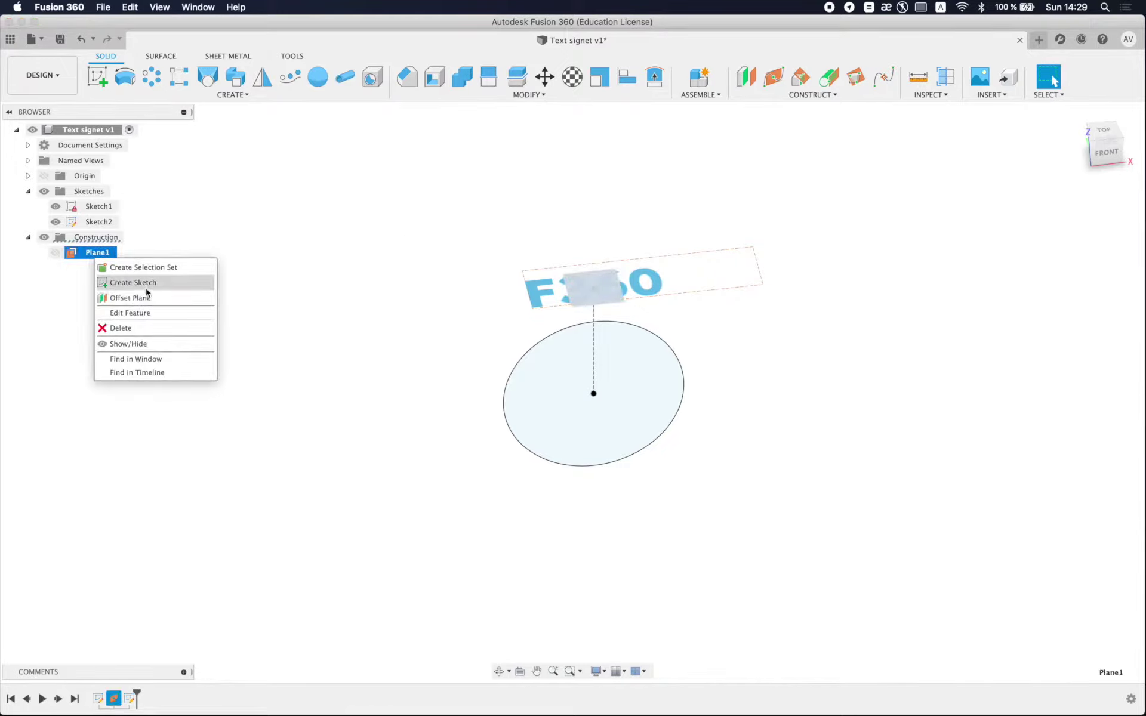
{"action": "left_click", "coordinate": [137, 283]}
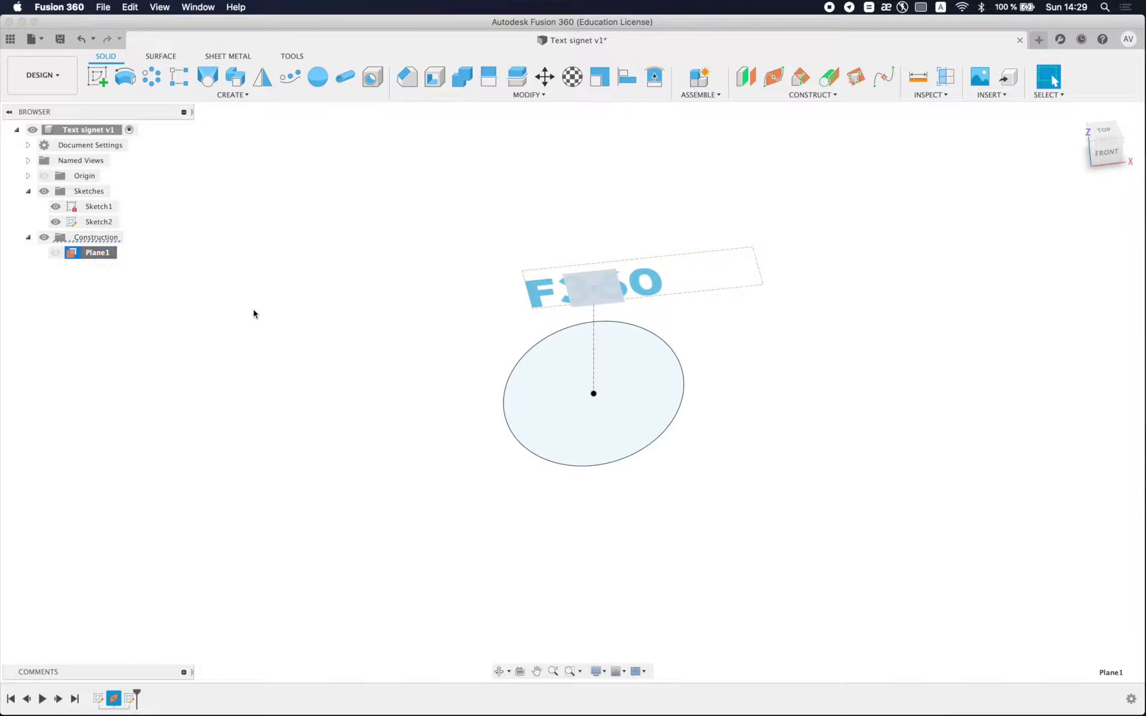
{"action": "left_click", "coordinate": [1102, 138]}
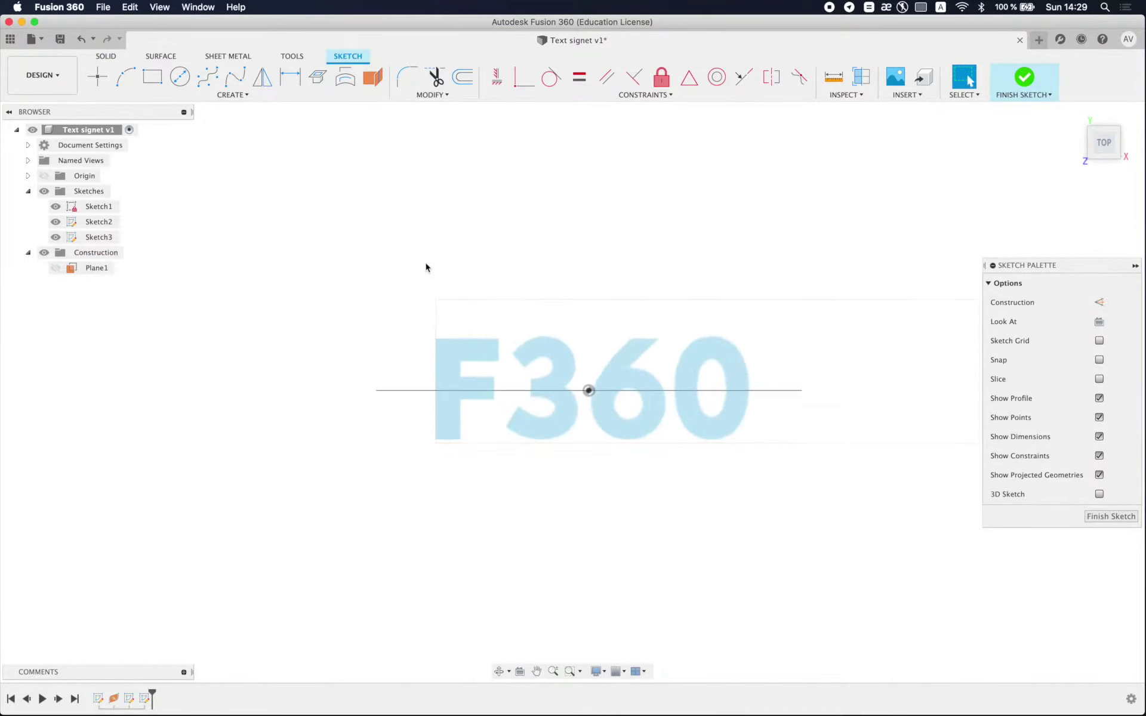
Step: Begin a fit-point spline over the tops of the F and 3, dipping between letters
{"action": "left_click", "coordinate": [235, 76]}
{"action": "scroll", "coordinate": [427, 360], "scroll_direction": "up", "scroll_amount": 3}
{"action": "scroll", "coordinate": [427, 360], "scroll_direction": "up", "scroll_amount": 3}
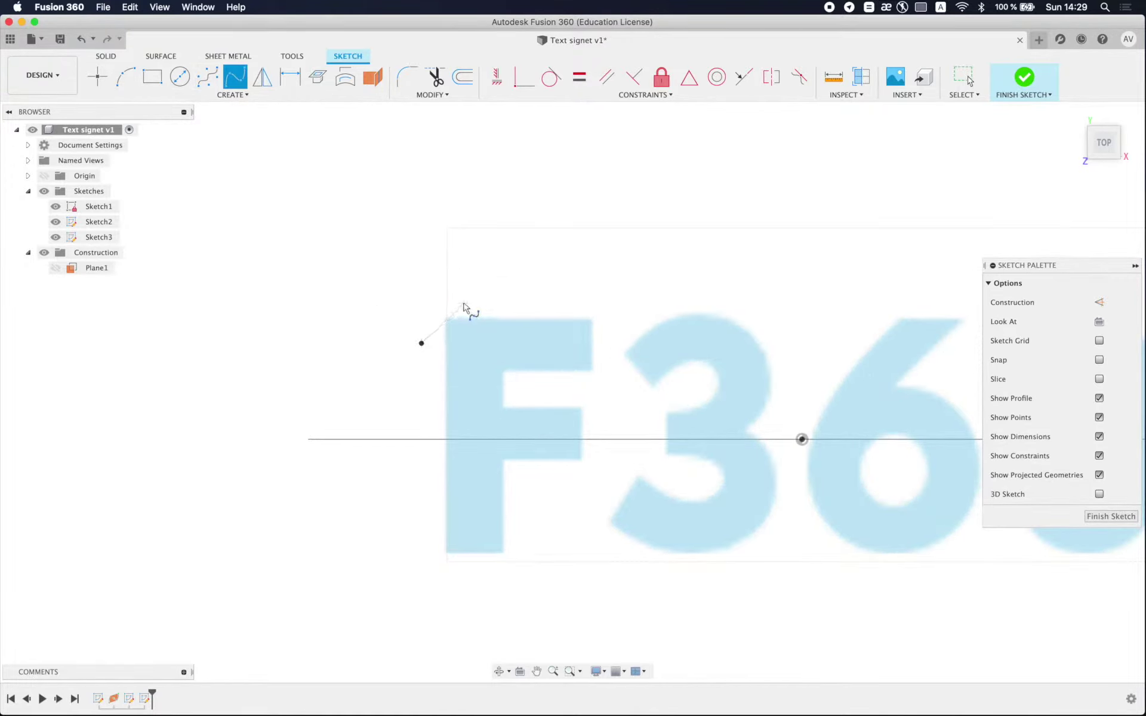
{"action": "left_click", "coordinate": [562, 297]}
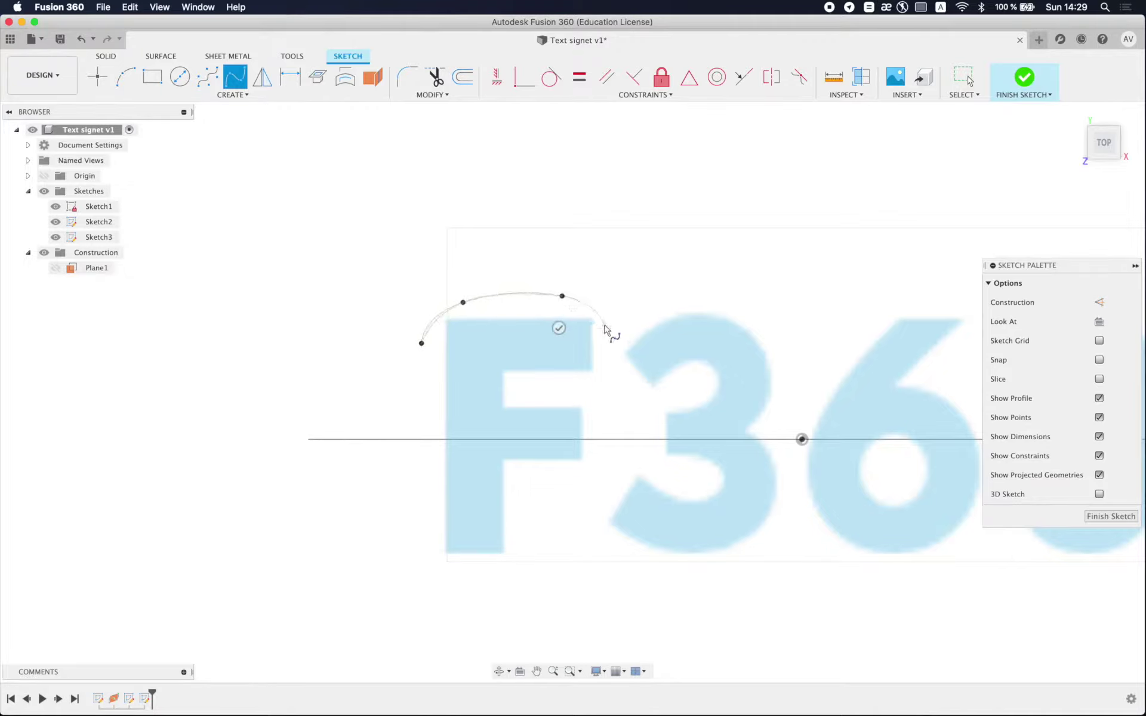
{"action": "left_click", "coordinate": [605, 328]}
{"action": "left_click", "coordinate": [621, 332]}
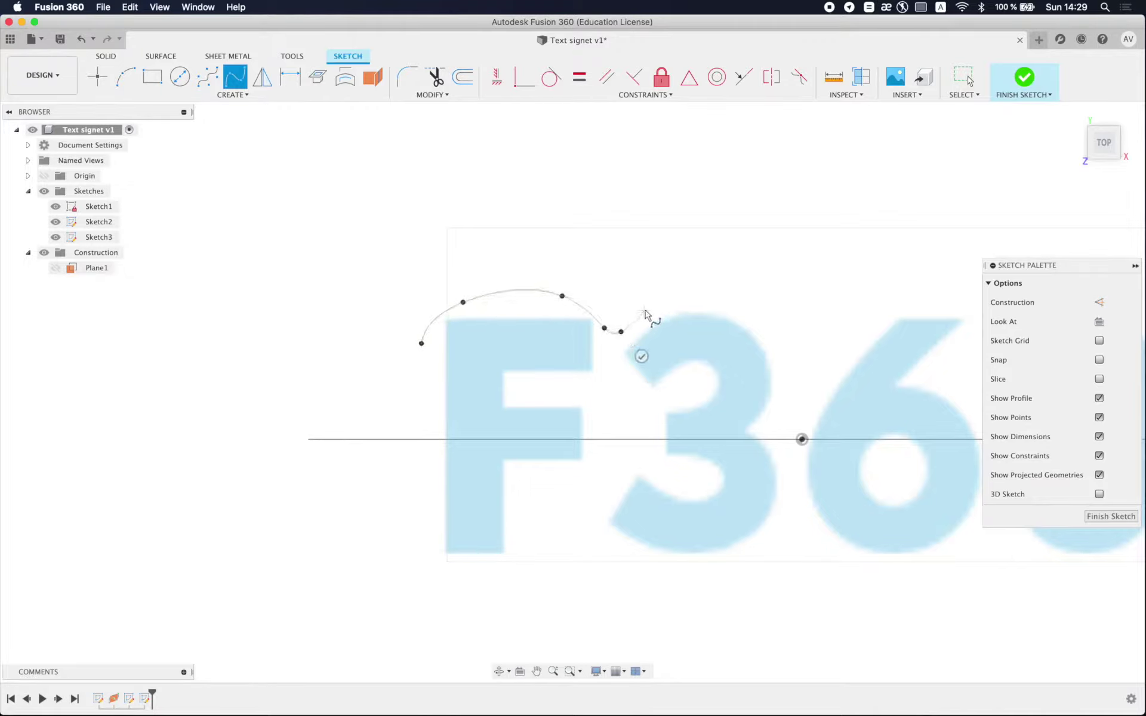
{"action": "left_click", "coordinate": [657, 304]}
{"action": "left_click", "coordinate": [743, 298]}
{"action": "left_click", "coordinate": [777, 343]}
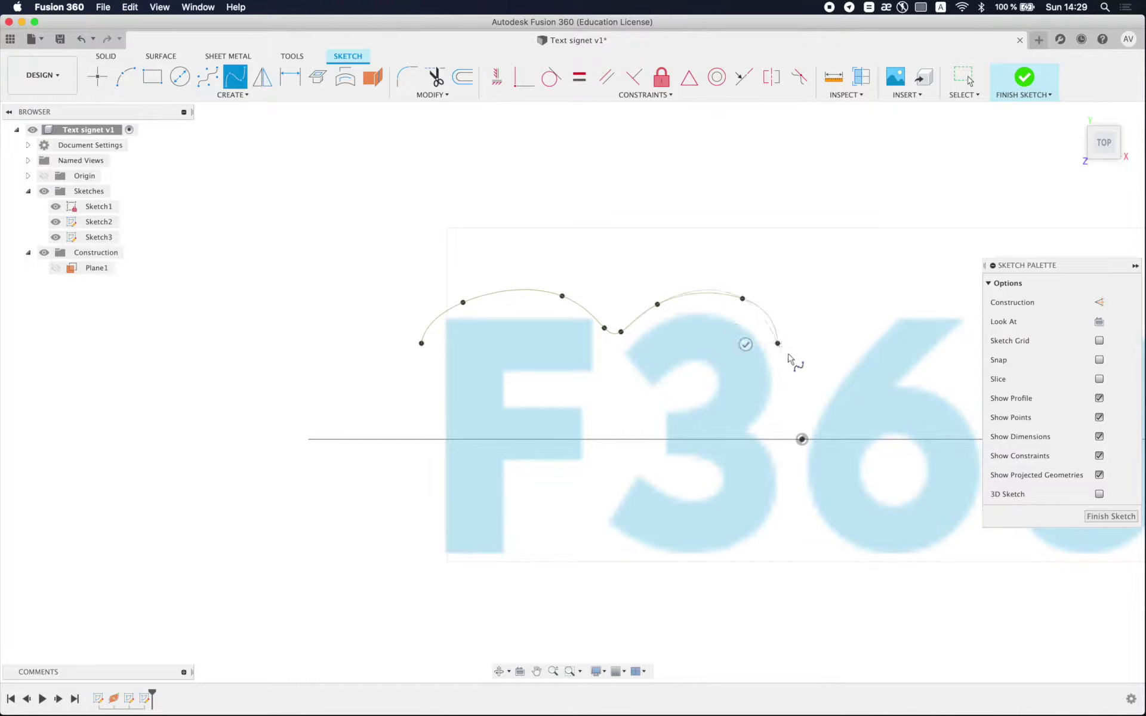
{"action": "left_click", "coordinate": [835, 360]}
{"action": "left_click", "coordinate": [870, 319]}
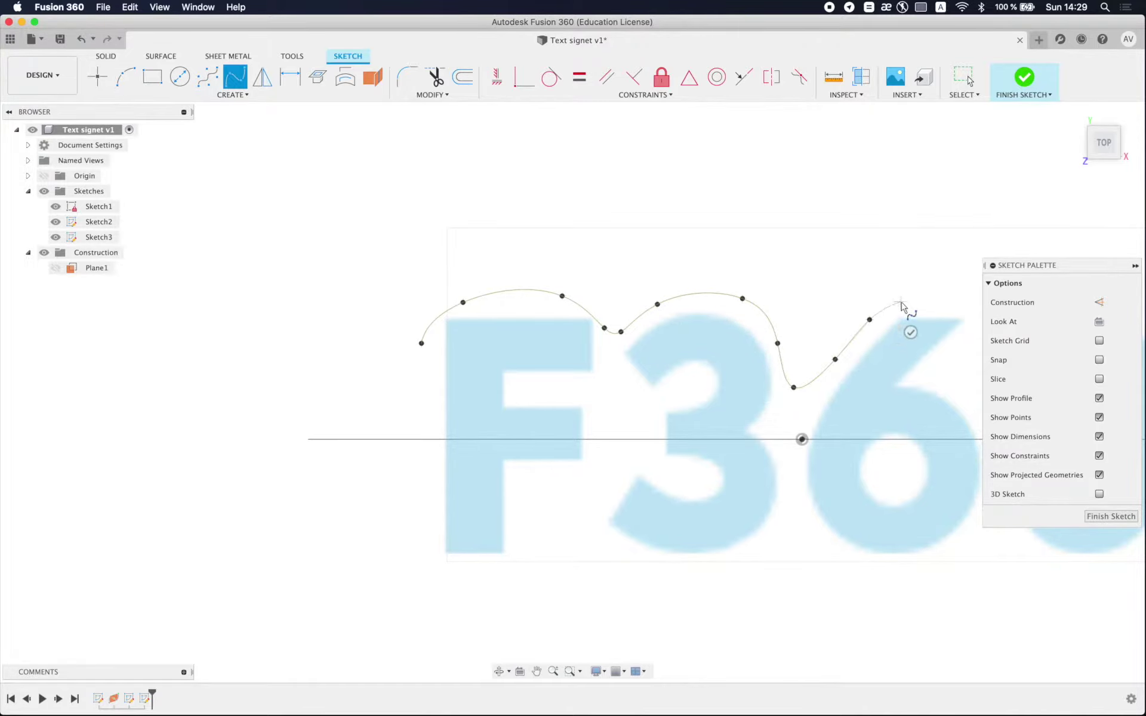
{"action": "left_click", "coordinate": [901, 303]}
Step: Extend the spline over the 6 and 0 and around beneath the 0
{"action": "scroll", "coordinate": [705, 301], "scroll_direction": "right", "scroll_amount": 5}
{"action": "left_click", "coordinate": [717, 294]}
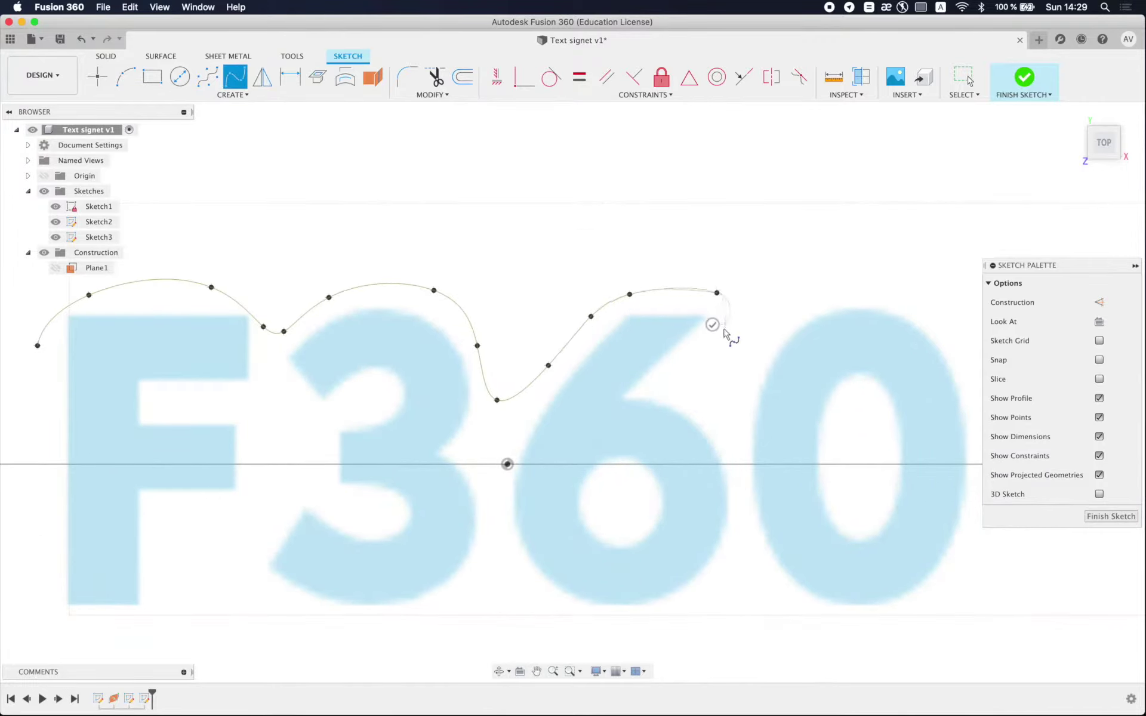
{"action": "left_click", "coordinate": [723, 331]}
{"action": "left_click", "coordinate": [751, 345]}
{"action": "left_click", "coordinate": [786, 307]}
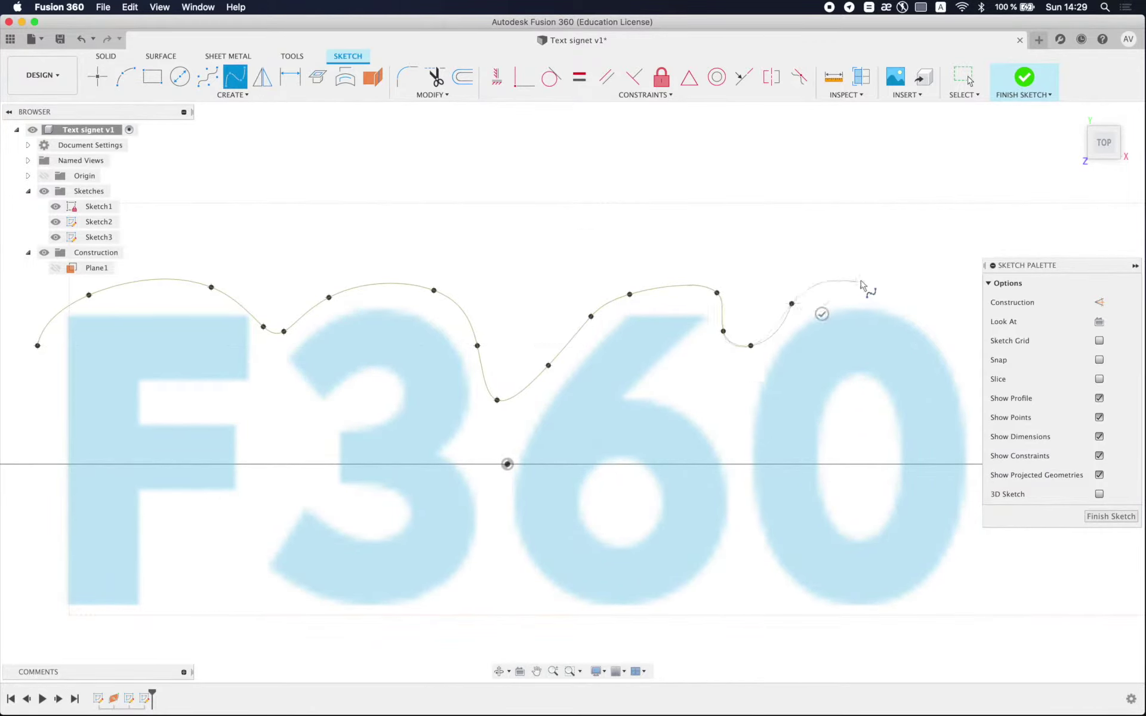
{"action": "left_click", "coordinate": [856, 283]}
{"action": "scroll", "coordinate": [805, 292], "scroll_direction": "right", "scroll_amount": 5}
{"action": "left_click", "coordinate": [807, 285]}
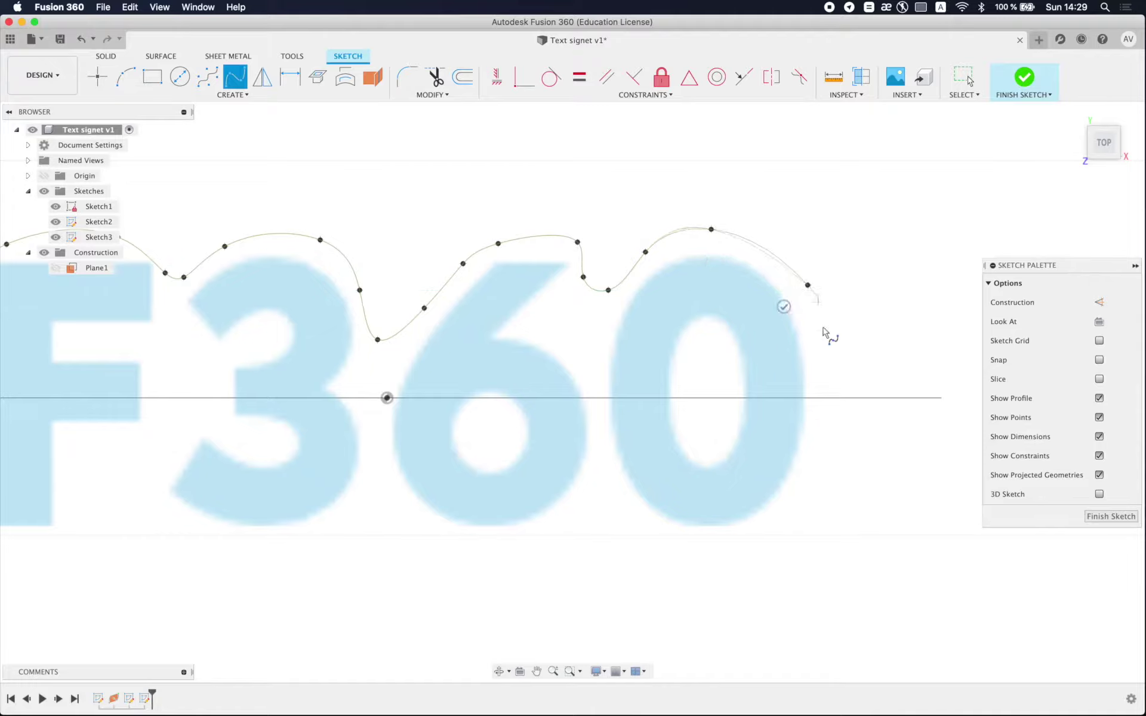
{"action": "left_click", "coordinate": [821, 438]}
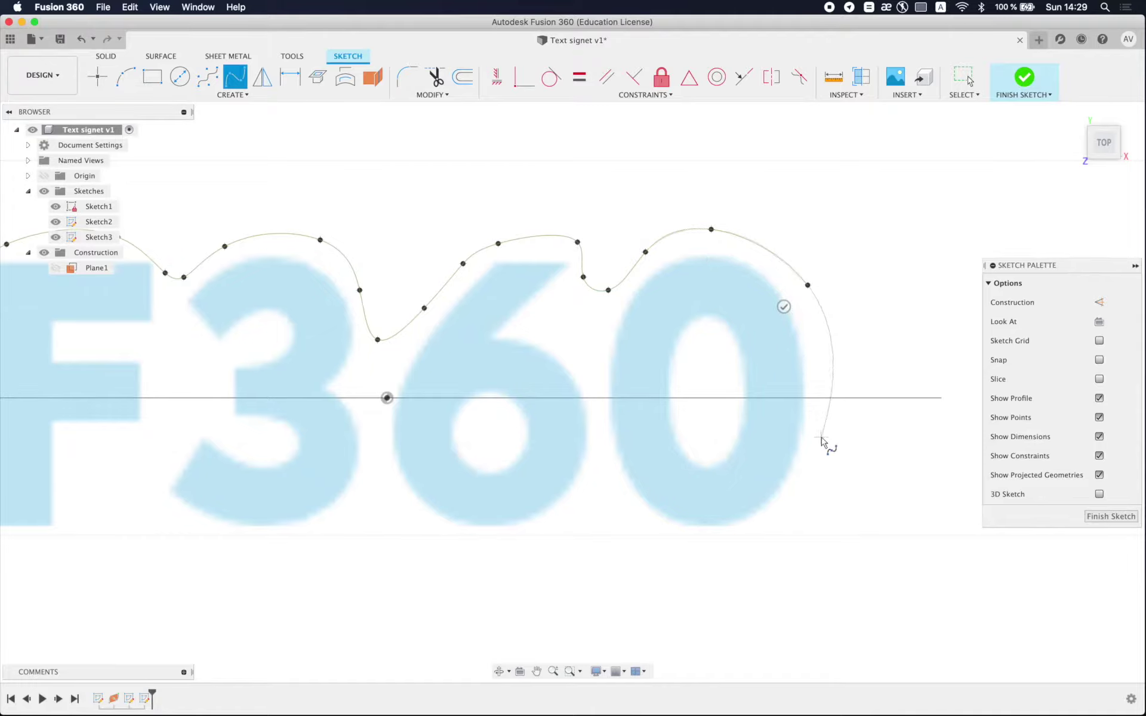
{"action": "left_click", "coordinate": [744, 543]}
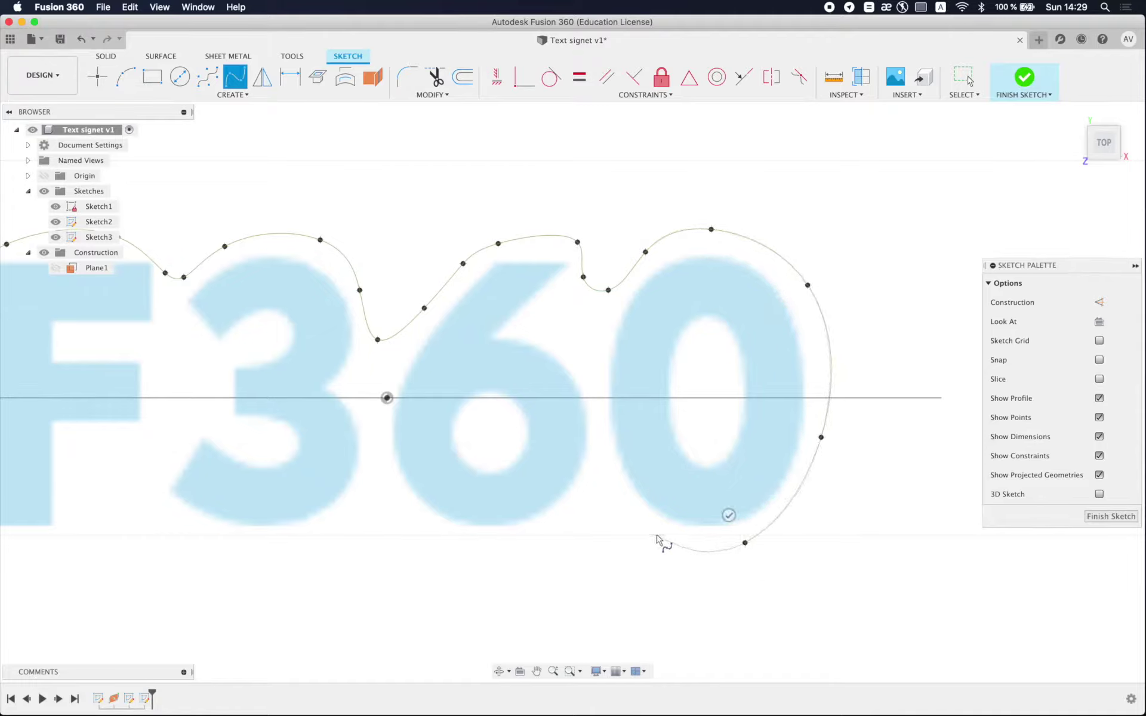
{"action": "left_click", "coordinate": [656, 535]}
Step: Continue the spline along the bottoms of the 6 and 3, with bumps between letters
{"action": "left_click", "coordinate": [620, 489]}
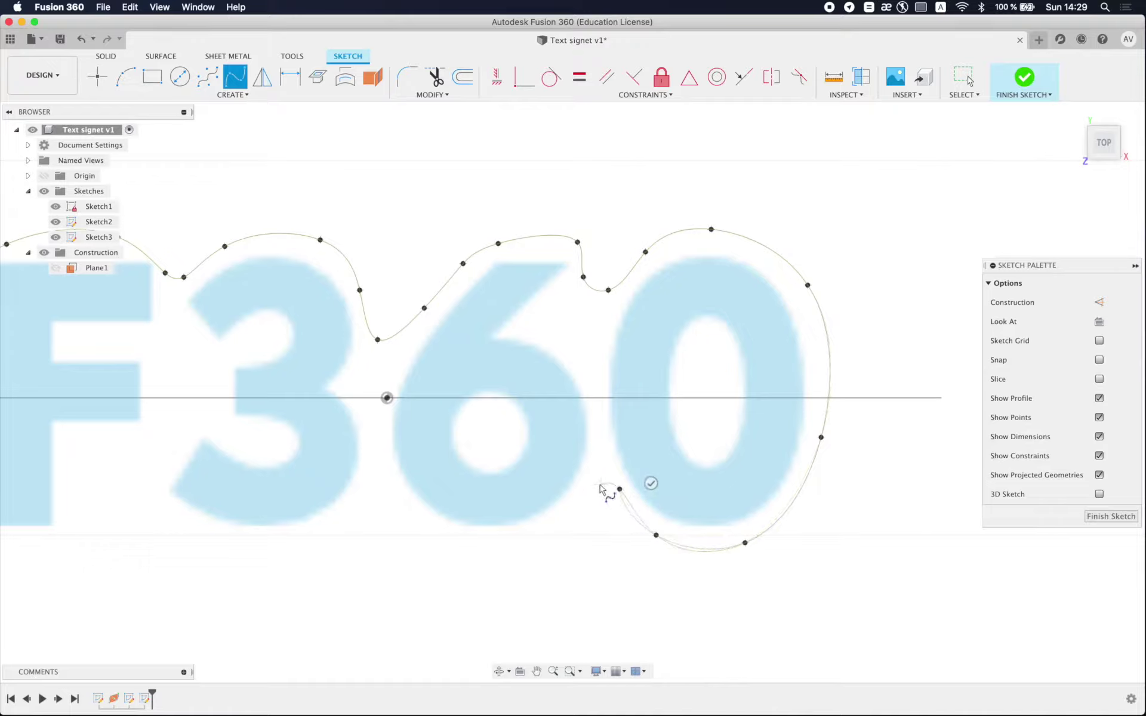
{"action": "left_click", "coordinate": [574, 517]}
{"action": "left_click", "coordinate": [496, 549]}
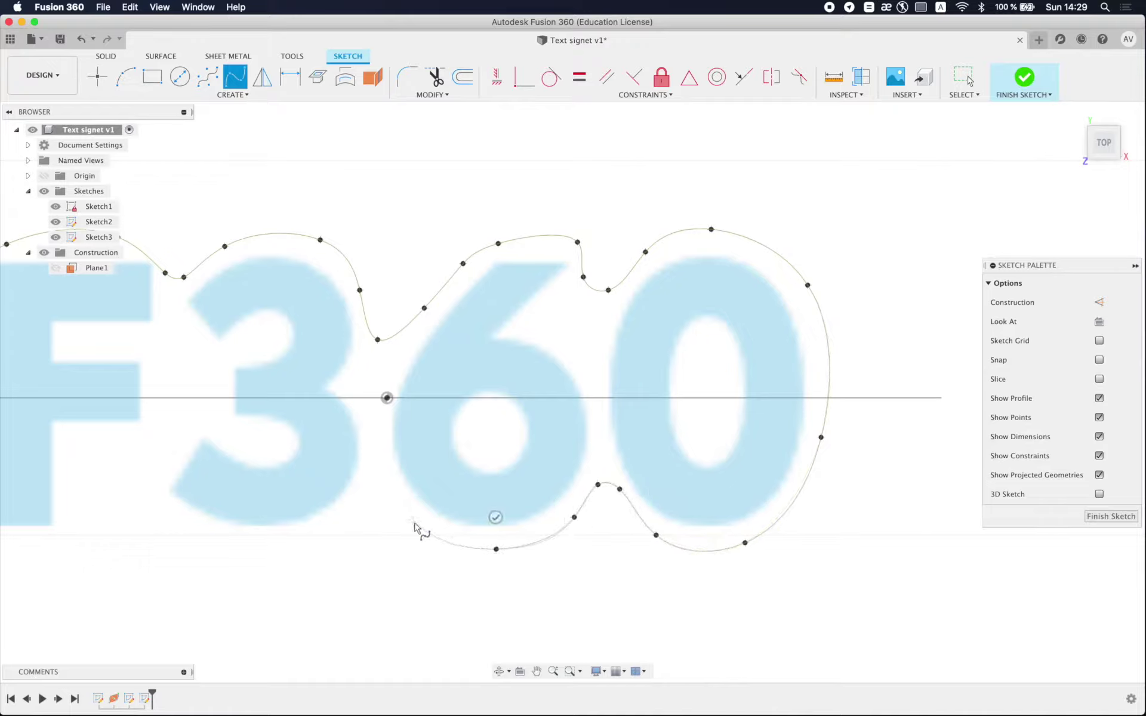
{"action": "left_click", "coordinate": [409, 511]}
{"action": "left_click", "coordinate": [392, 480]}
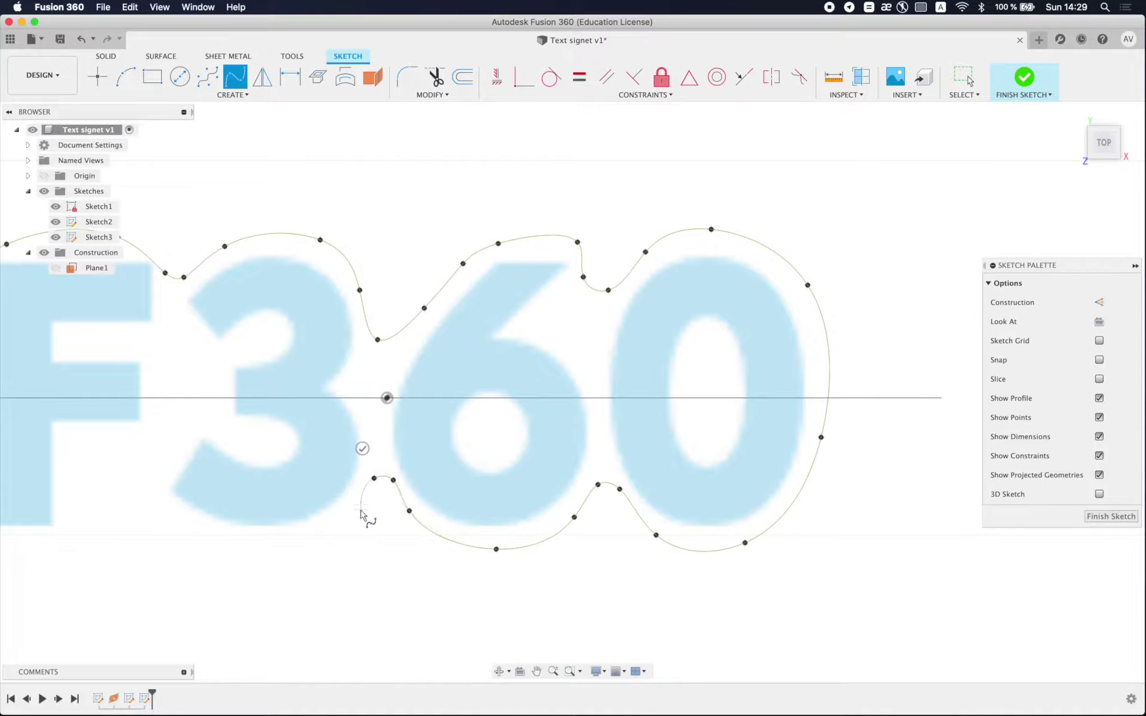
{"action": "middle_click_drag", "start_coordinate": [361, 515], "coordinate": [513, 483]}
{"action": "scroll", "coordinate": [514, 484], "scroll_direction": "up", "scroll_amount": 1}
{"action": "left_click", "coordinate": [508, 476]}
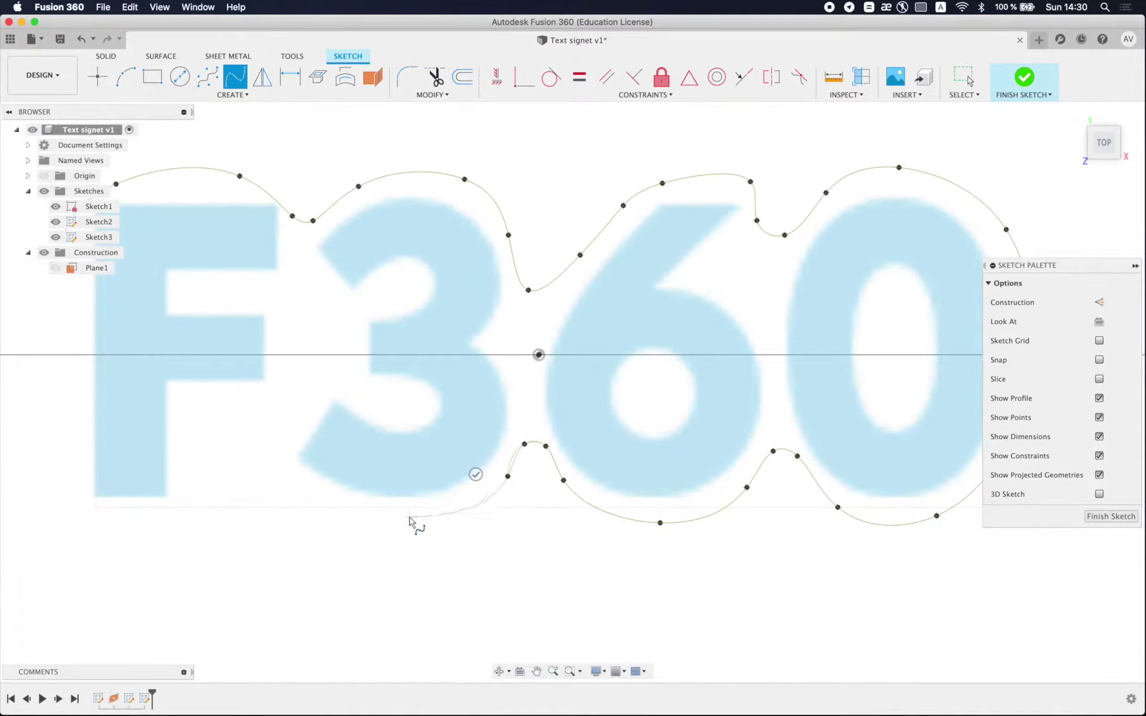
{"action": "left_click", "coordinate": [409, 517]}
Step: Bring the spline up around the F and close it on its first point
{"action": "left_click", "coordinate": [295, 481]}
{"action": "left_click", "coordinate": [285, 442]}
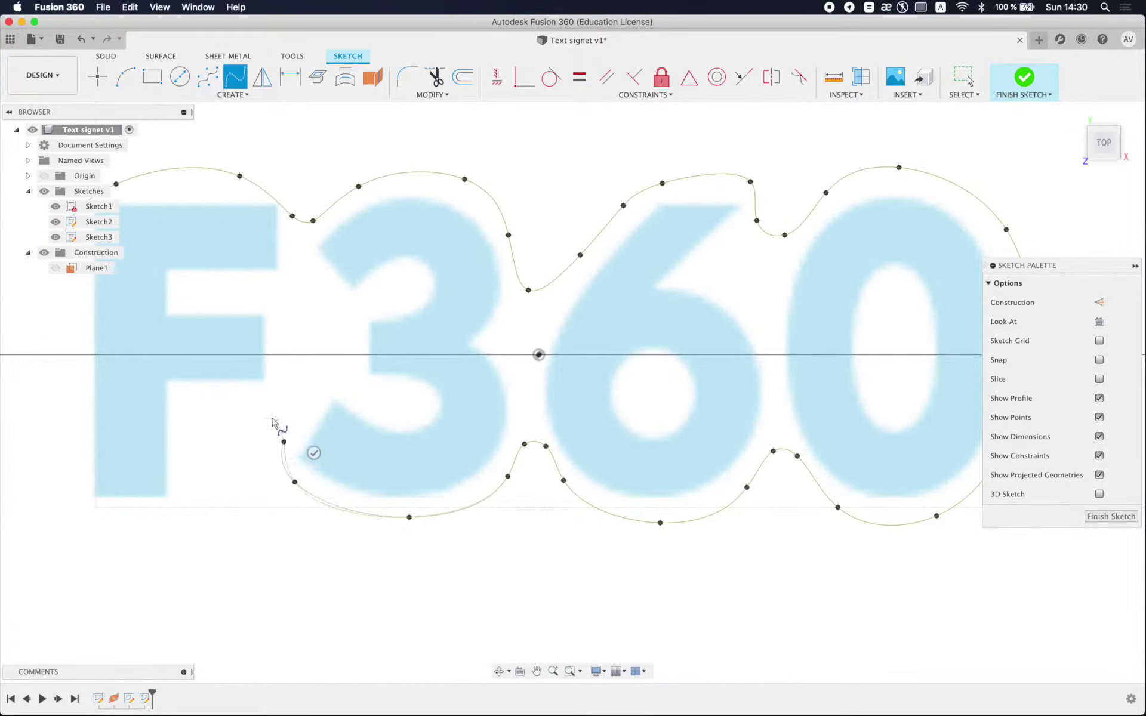
{"action": "left_click", "coordinate": [267, 420]}
{"action": "left_click", "coordinate": [209, 414]}
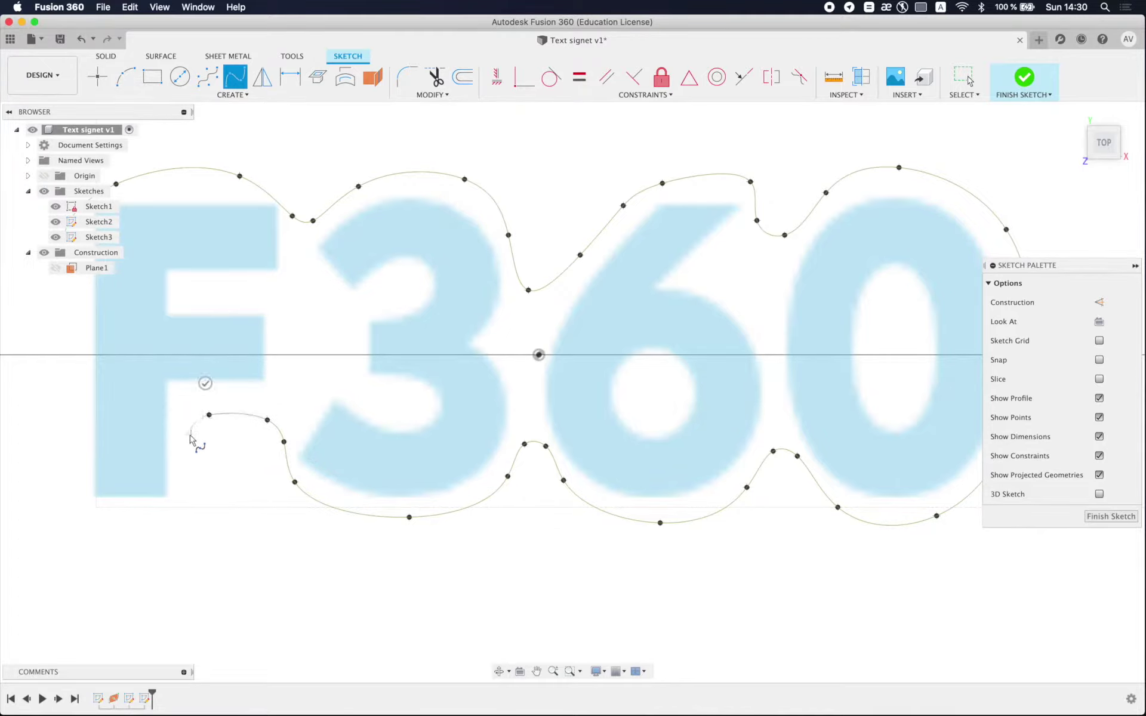
{"action": "left_click", "coordinate": [190, 435]}
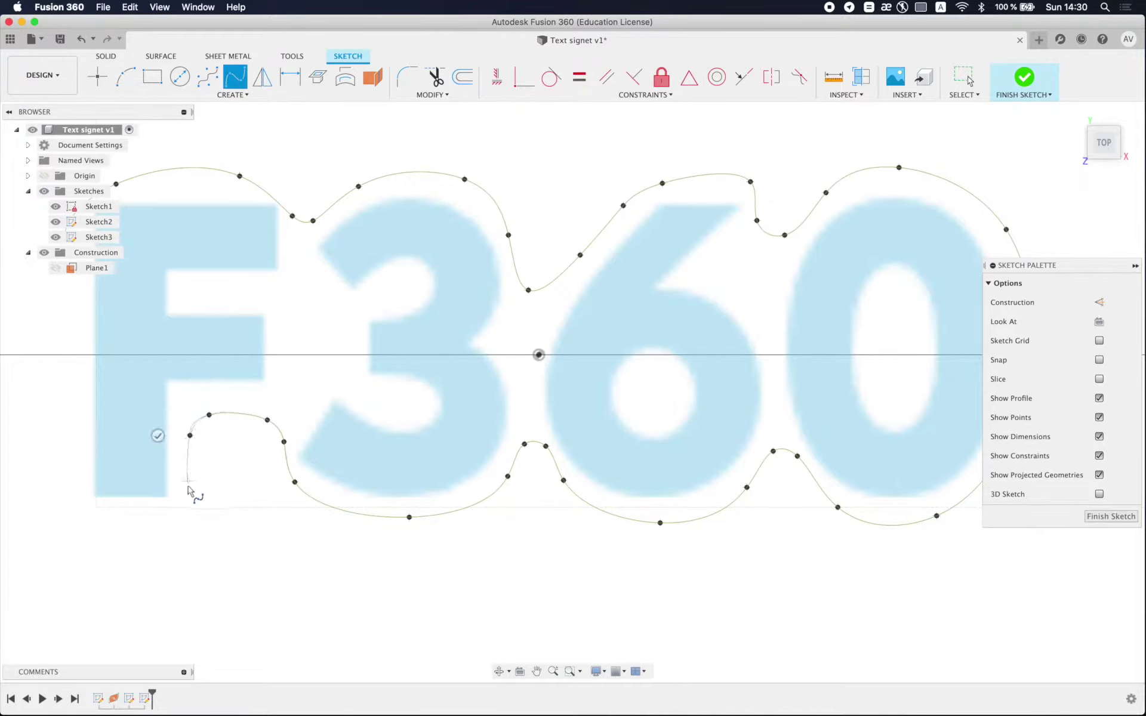
{"action": "left_click", "coordinate": [158, 517]}
{"action": "scroll", "coordinate": [268, 522], "scroll_direction": "up", "scroll_amount": 2}
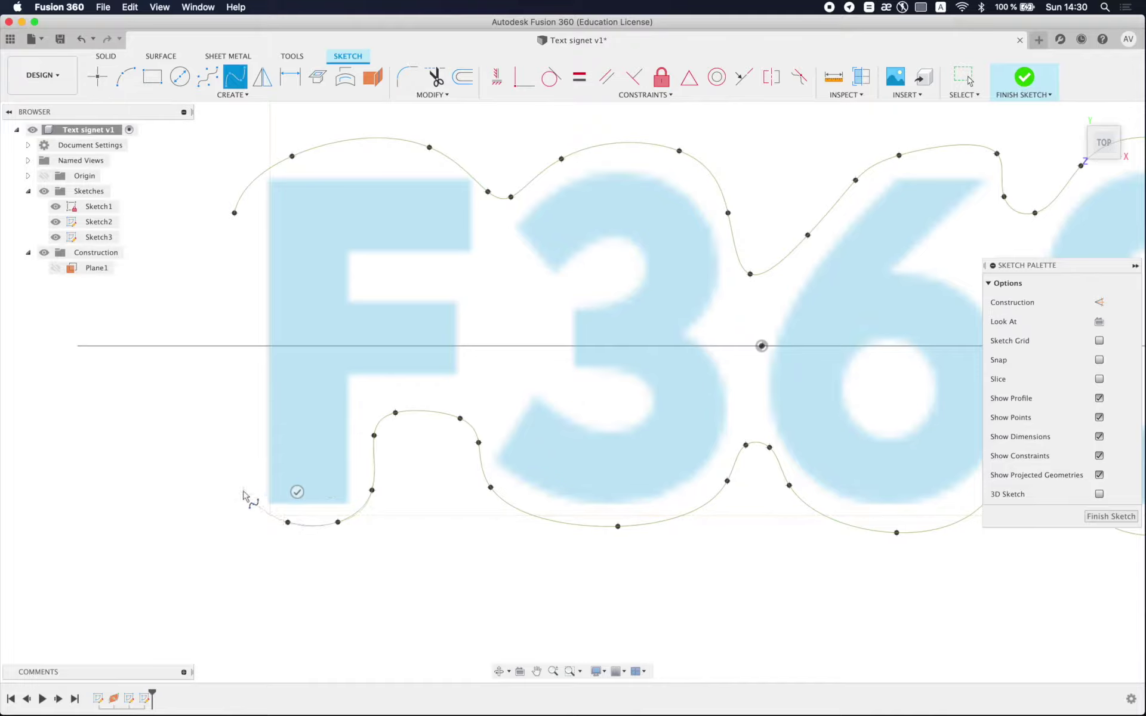
{"action": "left_click", "coordinate": [234, 213]}
{"action": "scroll", "coordinate": [238, 243], "scroll_direction": "down", "scroll_amount": 5}
{"action": "key", "text": "Escape"}
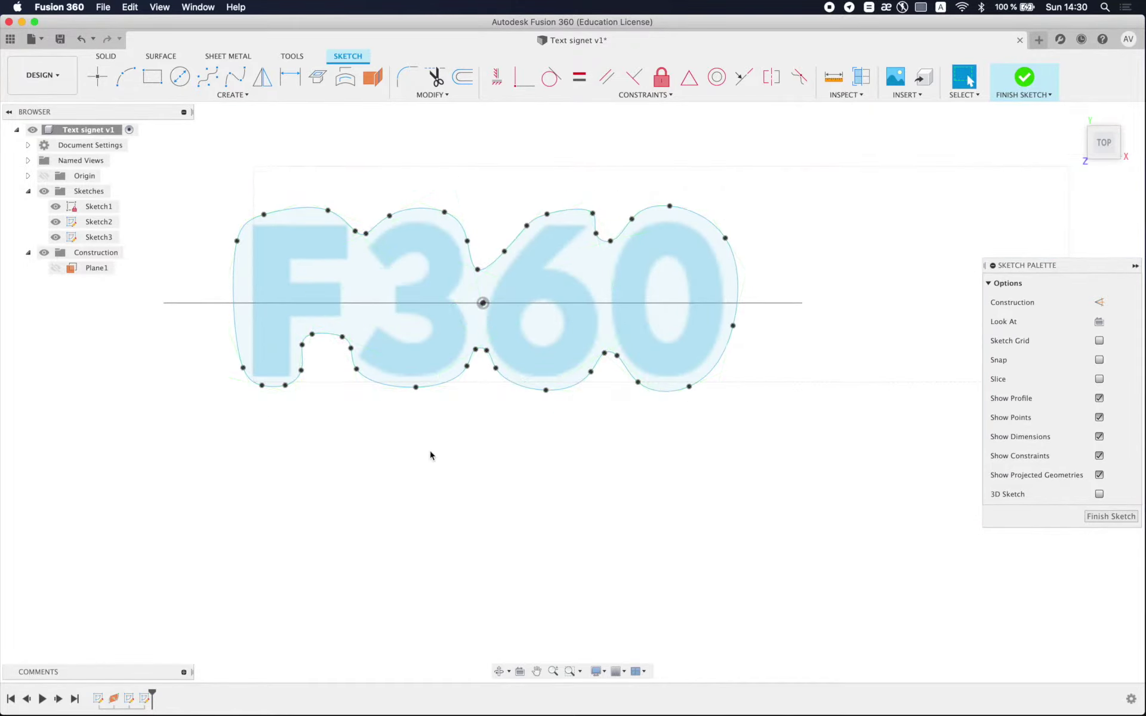
Step: Reshape the outline's upper-left curve and move the fit points beside and under the F
{"action": "scroll", "coordinate": [358, 251], "scroll_direction": "up", "scroll_amount": 3}
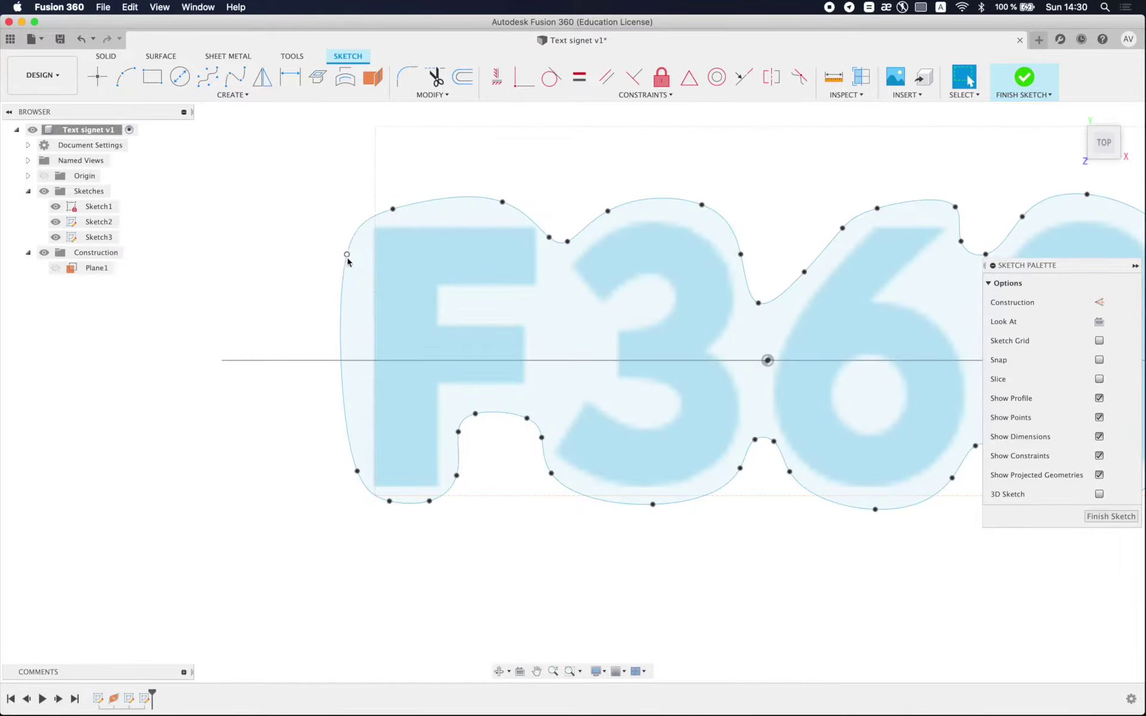
{"action": "left_click", "coordinate": [354, 239]}
{"action": "left_click_drag", "start_coordinate": [355, 239], "coordinate": [393, 200]}
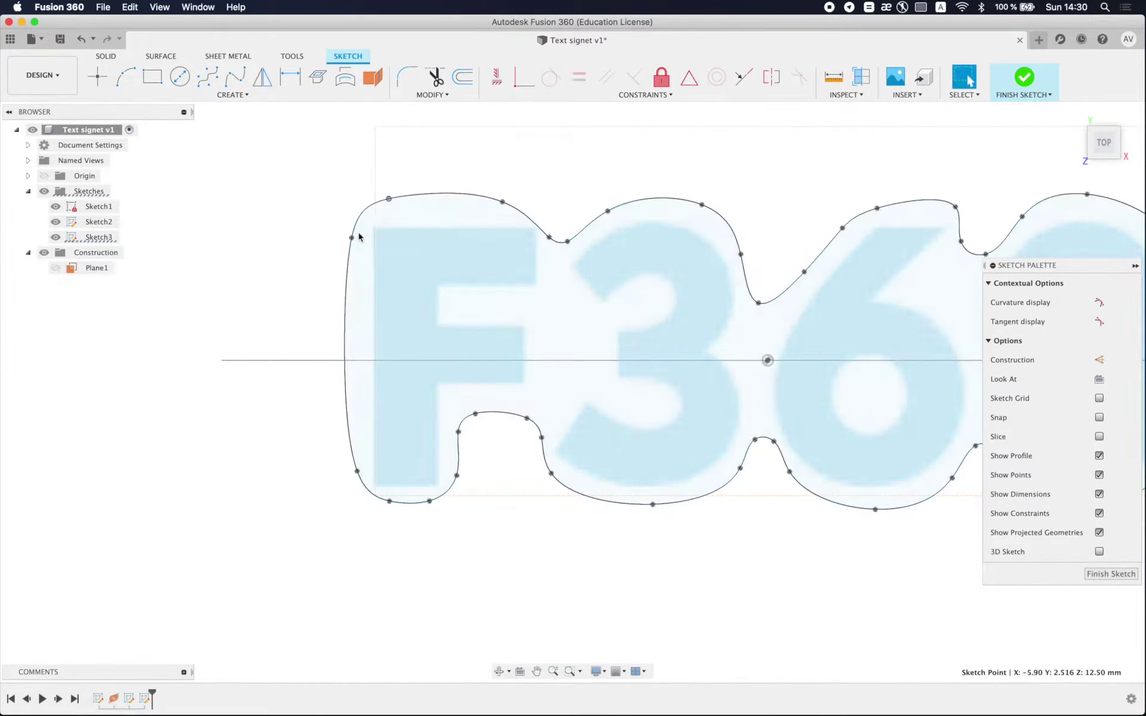
{"action": "left_click_drag", "start_coordinate": [352, 238], "coordinate": [351, 228]}
{"action": "scroll", "coordinate": [366, 474], "scroll_direction": "up", "scroll_amount": 1}
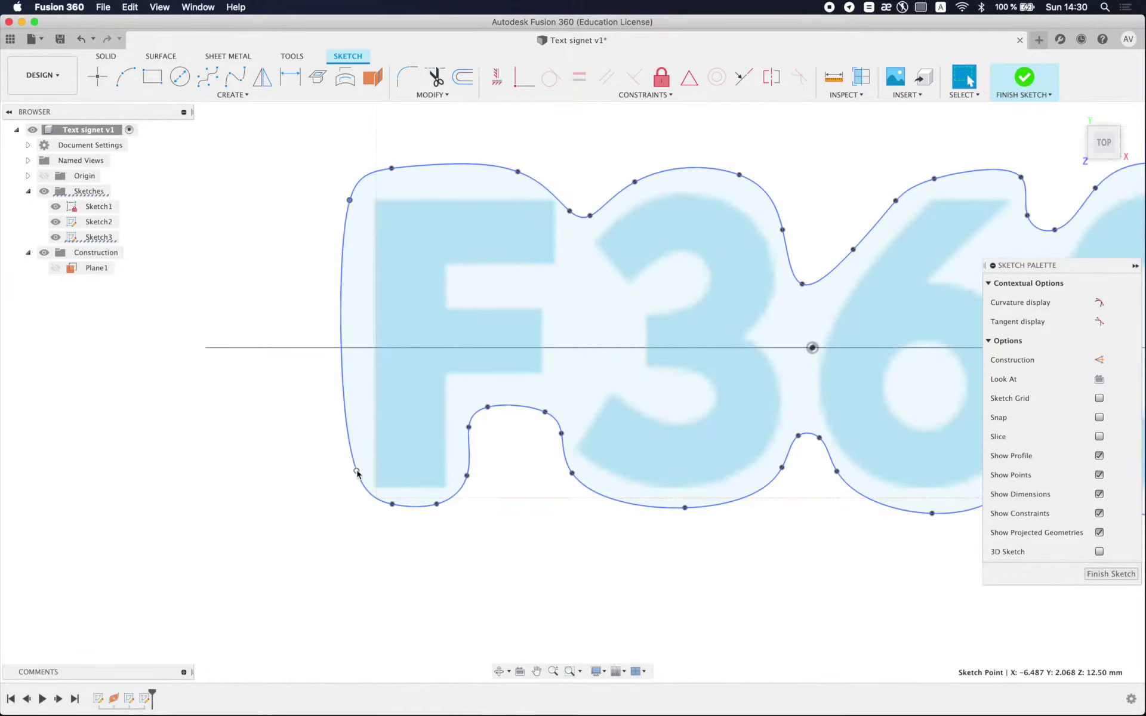
{"action": "mouse_move", "coordinate": [356, 471]}
{"action": "left_mouse_down"}
{"action": "mouse_move", "coordinate": [354, 490]}
{"action": "mouse_move", "coordinate": [393, 511]}
{"action": "mouse_move", "coordinate": [440, 512]}
{"action": "left_mouse_up"}
{"action": "scroll", "coordinate": [430, 507], "scroll_direction": "up", "scroll_amount": 1}
{"action": "scroll", "coordinate": [430, 508], "scroll_direction": "up", "scroll_amount": 2}
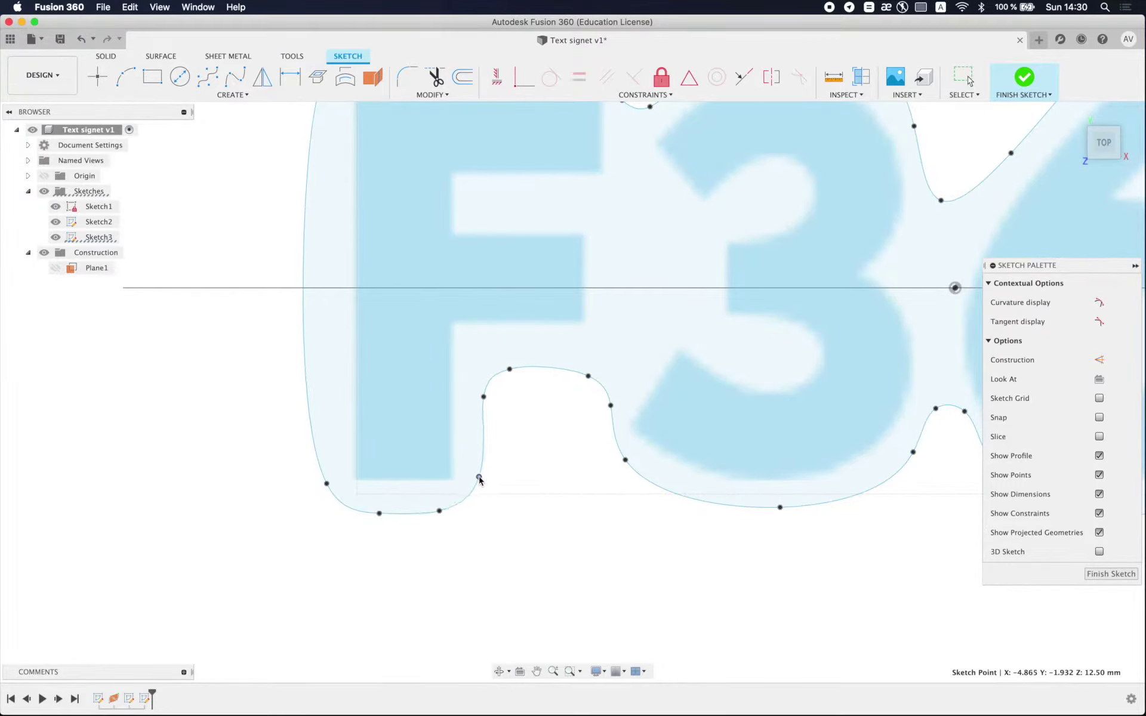
{"action": "key", "text": "Escape"}
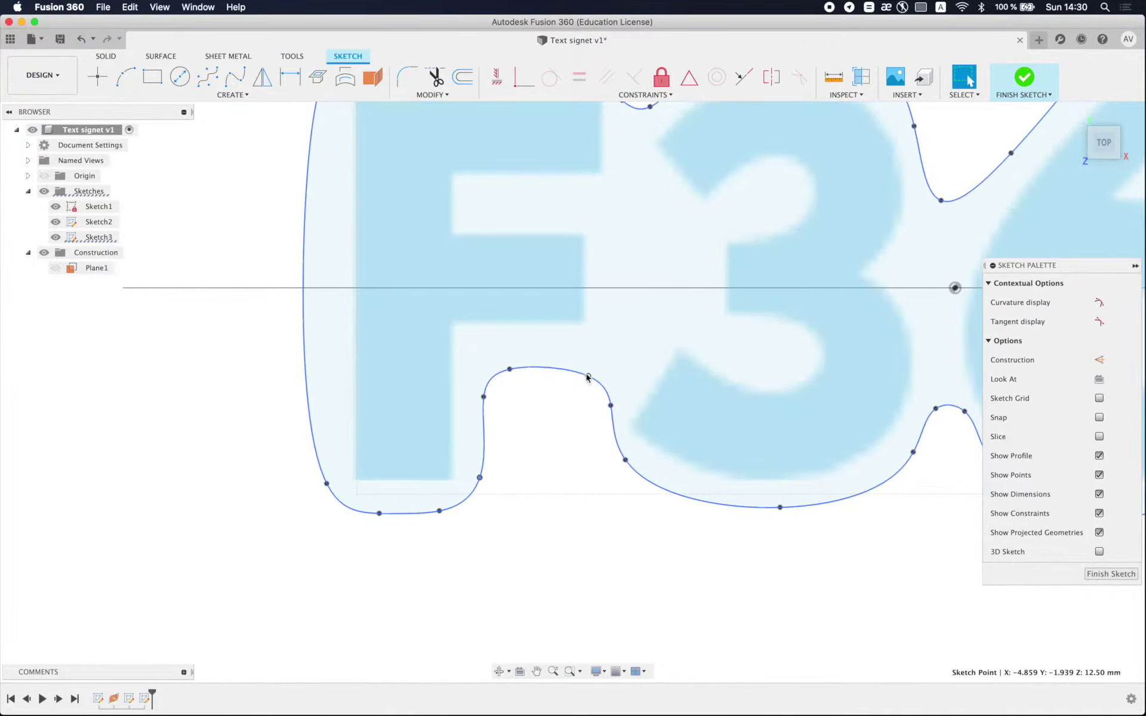
Step: Tuck the outline's fit points under and beside the 3 closer to the letter
{"action": "left_click_drag", "start_coordinate": [588, 376], "coordinate": [574, 368]}
{"action": "left_click_drag", "start_coordinate": [610, 405], "coordinate": [604, 402]}
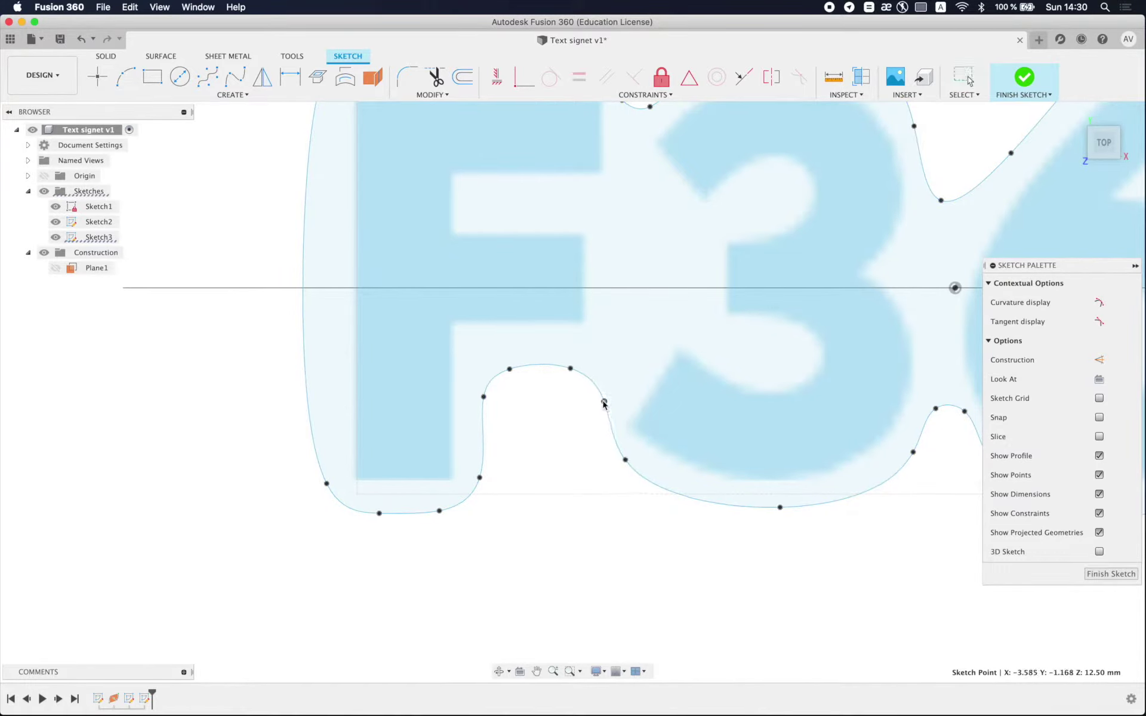
{"action": "left_click_drag", "start_coordinate": [625, 459], "coordinate": [609, 457]}
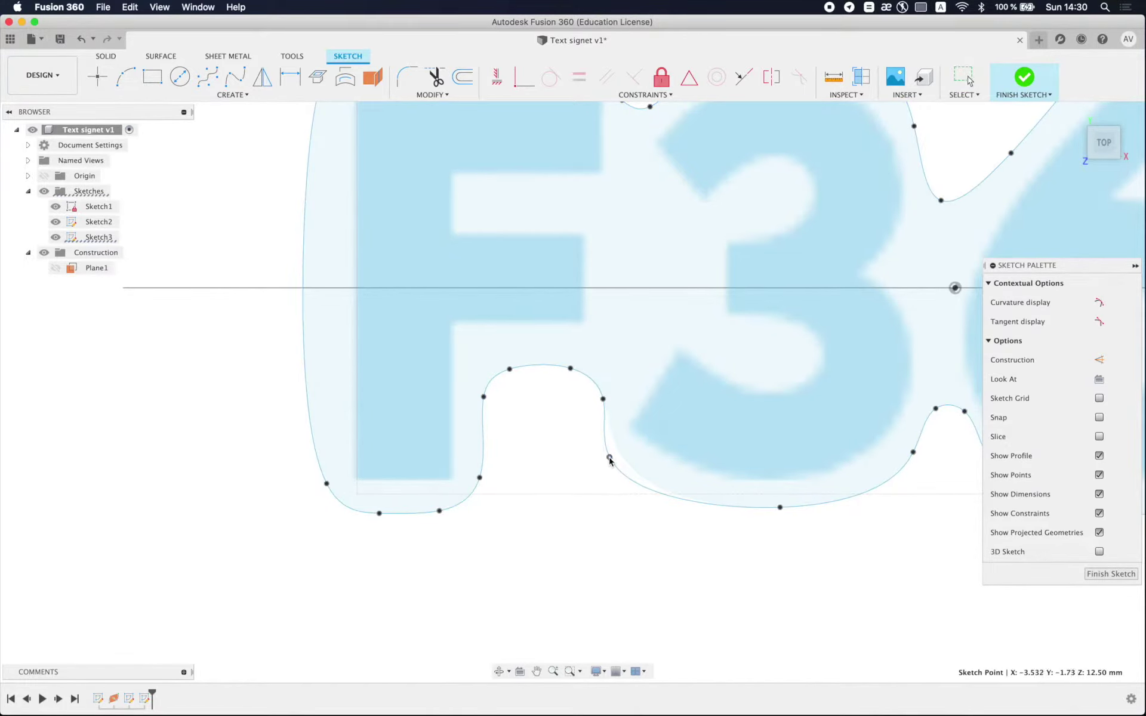
{"action": "middle_click_drag", "start_coordinate": [643, 491], "coordinate": [591, 487]}
{"action": "scroll", "coordinate": [591, 487], "scroll_direction": "right", "scroll_amount": 5}
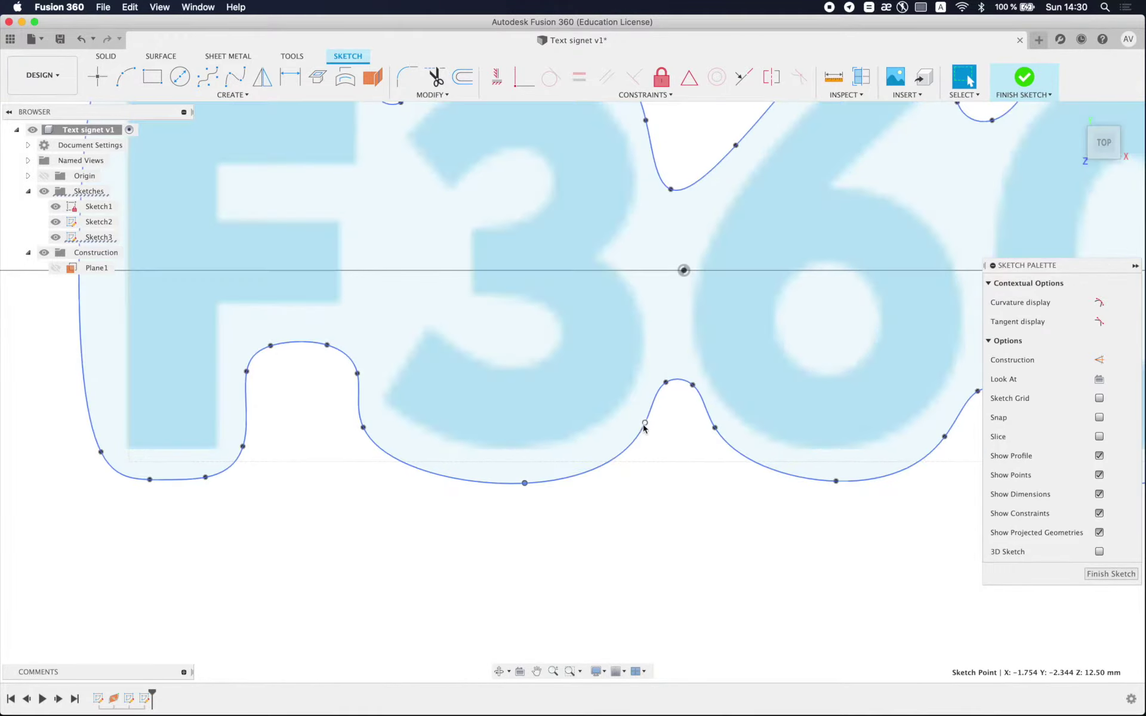
{"action": "left_click_drag", "start_coordinate": [645, 423], "coordinate": [635, 427]}
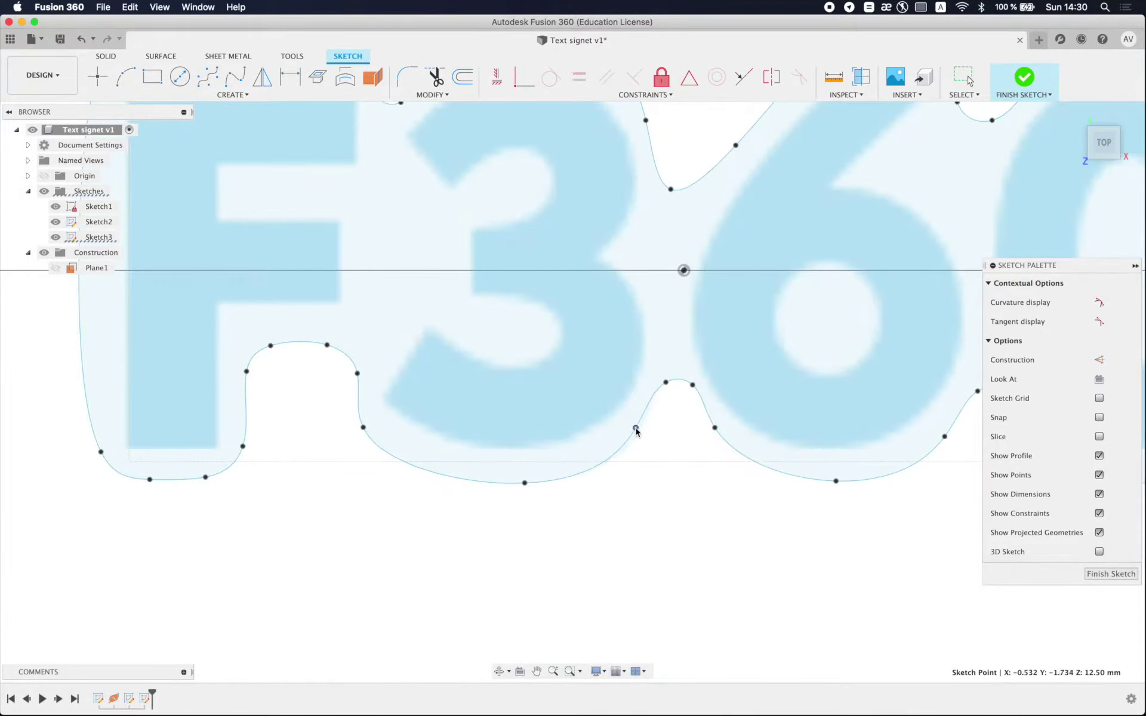
{"action": "mouse_move", "coordinate": [666, 382]}
{"action": "left_mouse_down"}
{"action": "mouse_move", "coordinate": [661, 395]}
{"action": "mouse_move", "coordinate": [687, 396]}
{"action": "left_mouse_up"}
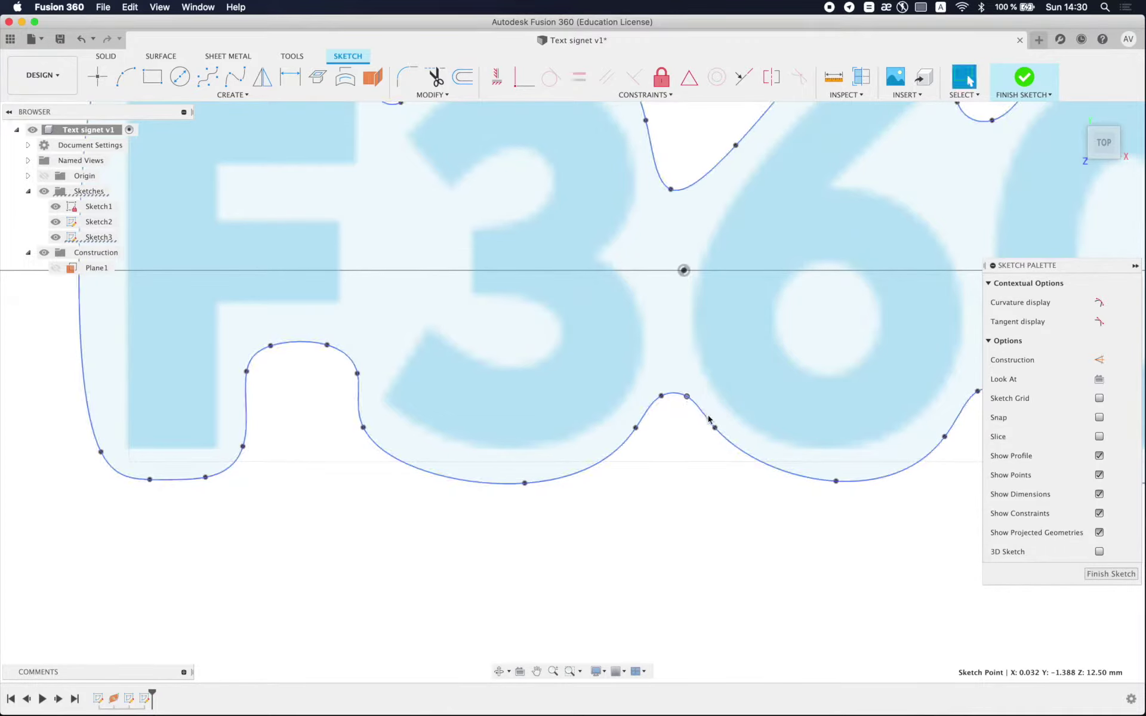
Step: Pull the outline's fit points between and under the 6 and 0 in toward the letters
{"action": "left_click", "coordinate": [714, 545]}
{"action": "middle_click_drag", "start_coordinate": [760, 529], "coordinate": [626, 479]}
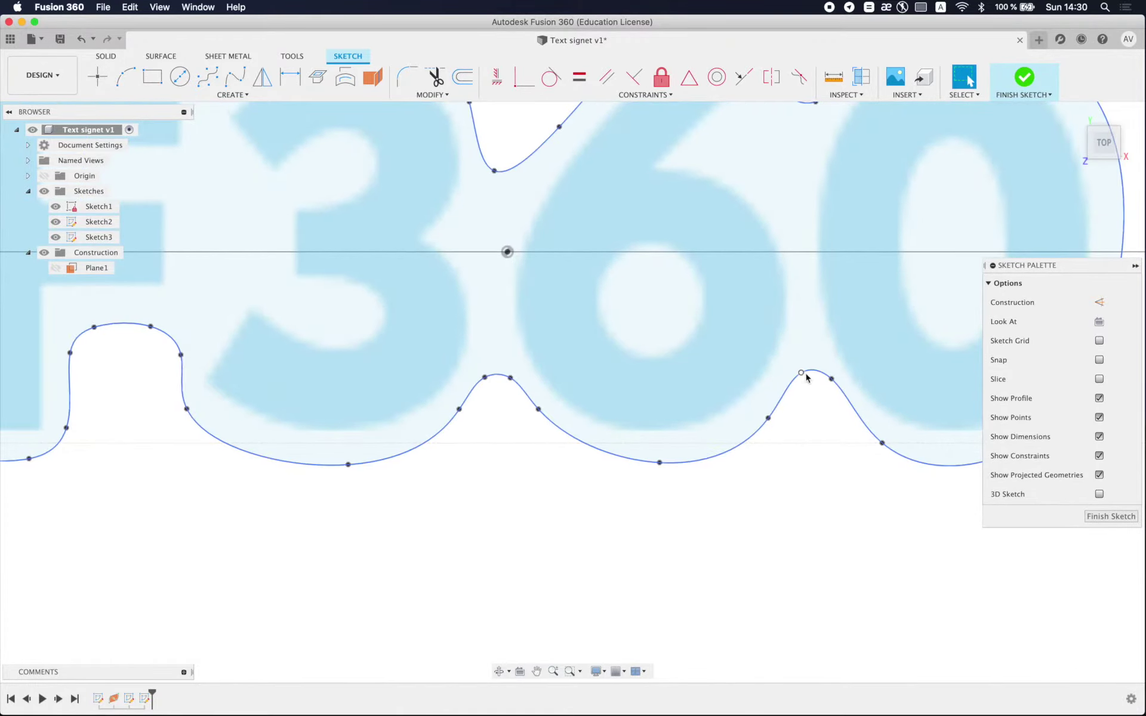
{"action": "left_click_drag", "start_coordinate": [801, 373], "coordinate": [799, 381]}
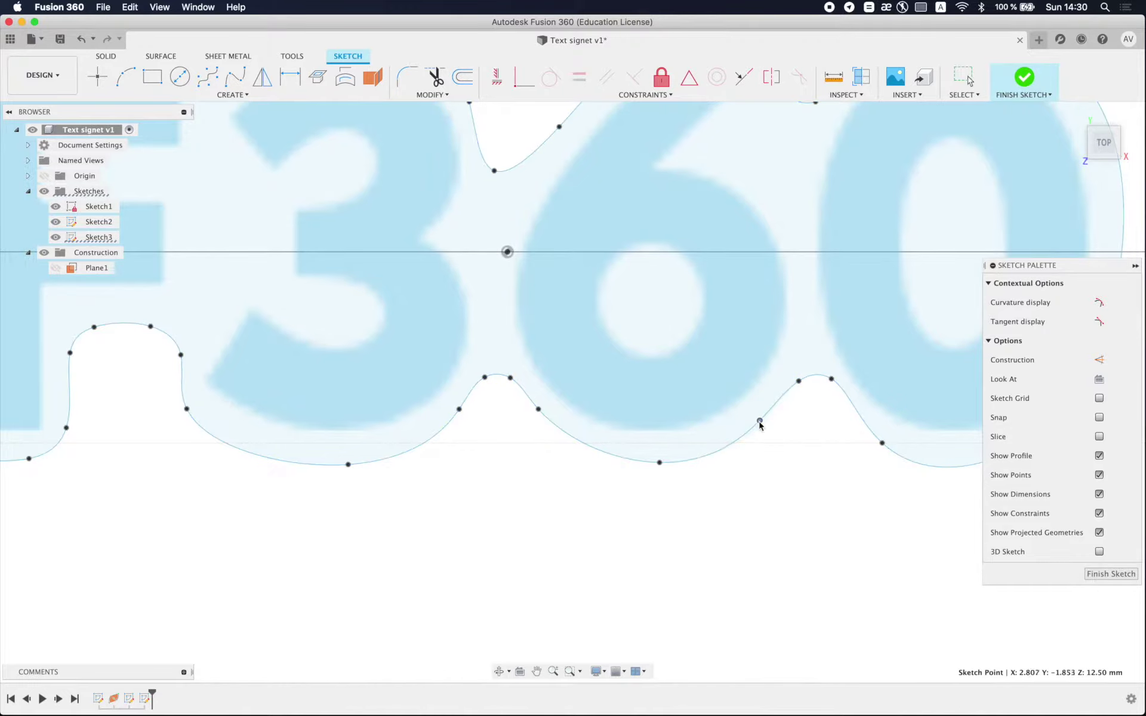
{"action": "scroll", "coordinate": [760, 425], "scroll_direction": "up", "scroll_amount": 3}
{"action": "middle_click_drag", "start_coordinate": [793, 423], "coordinate": [715, 396]}
{"action": "left_click_drag", "start_coordinate": [714, 393], "coordinate": [703, 395]}
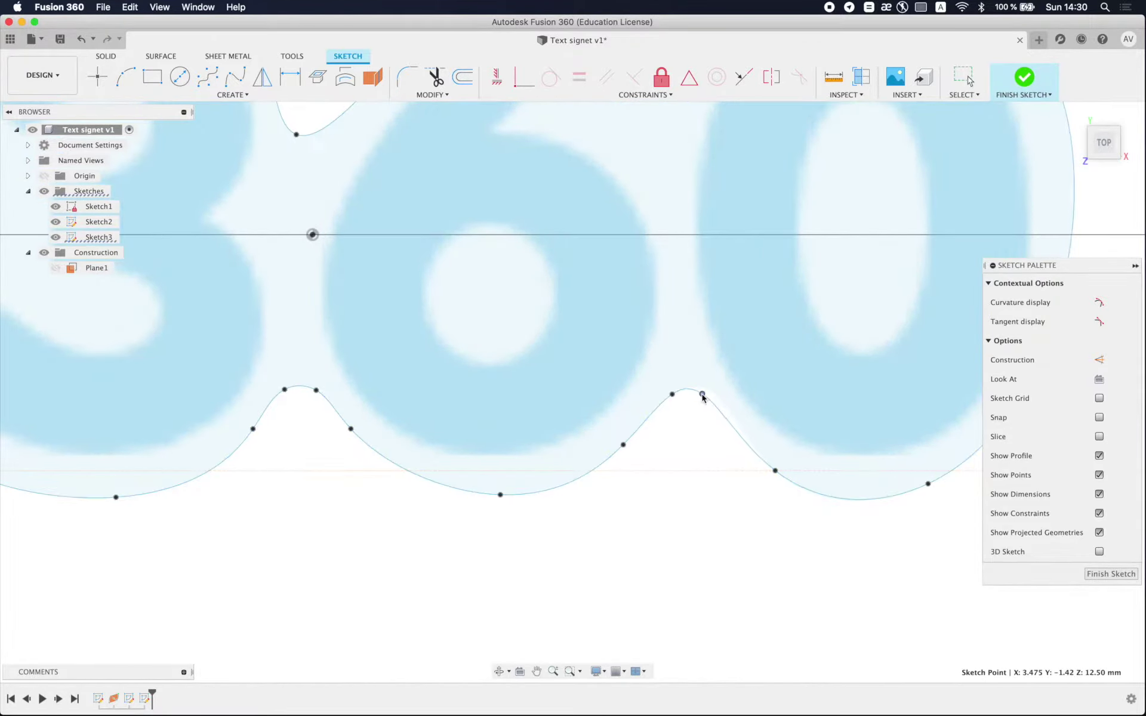
{"action": "scroll", "coordinate": [716, 416], "scroll_direction": "right", "scroll_amount": 5}
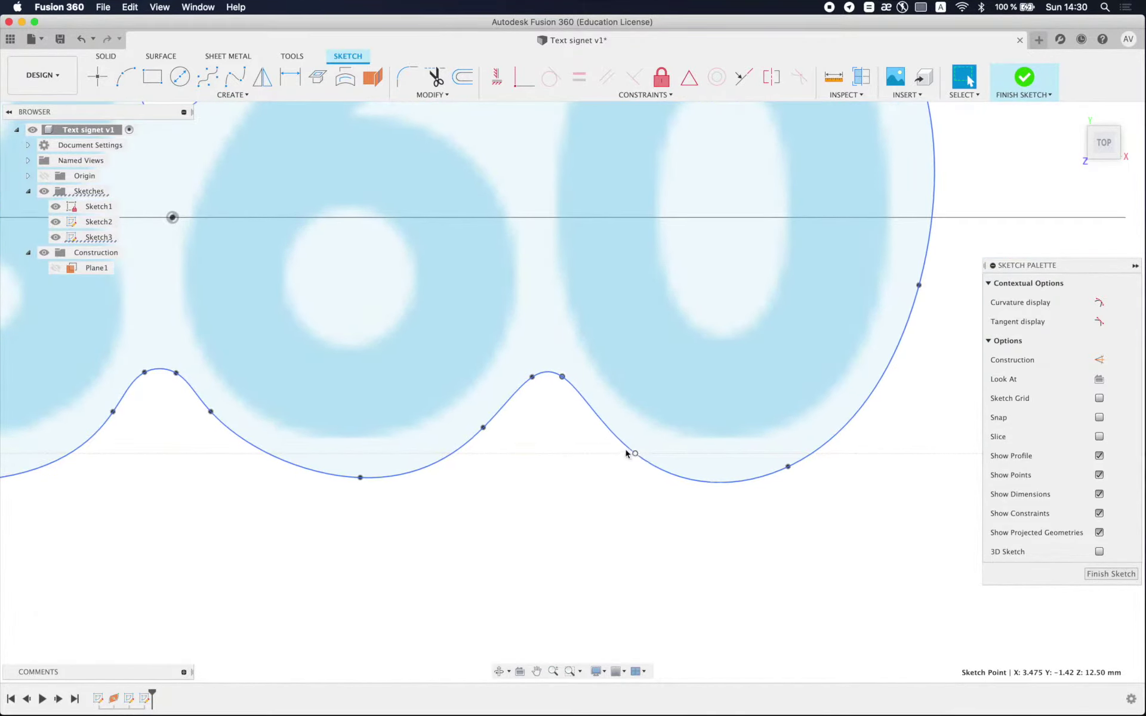
{"action": "left_click_drag", "start_coordinate": [626, 454], "coordinate": [620, 444]}
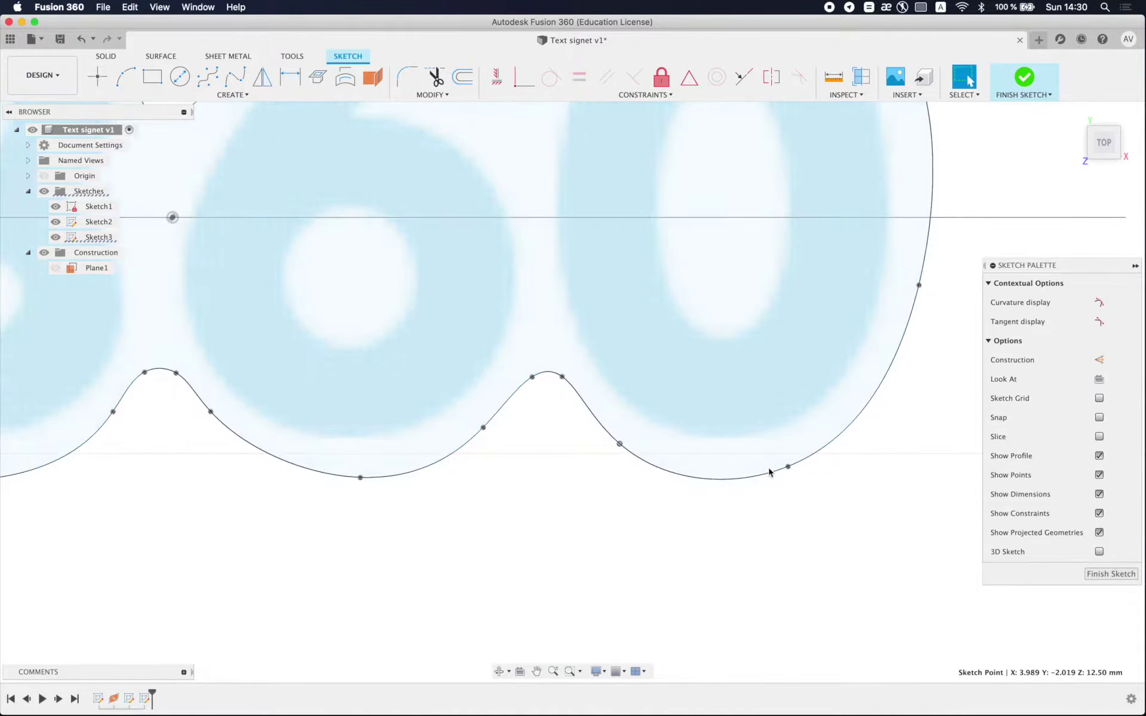
{"action": "left_click_drag", "start_coordinate": [789, 467], "coordinate": [801, 469]}
{"action": "scroll", "coordinate": [800, 469], "scroll_direction": "down", "scroll_amount": 2}
{"action": "scroll", "coordinate": [780, 388], "scroll_direction": "down", "scroll_amount": 2}
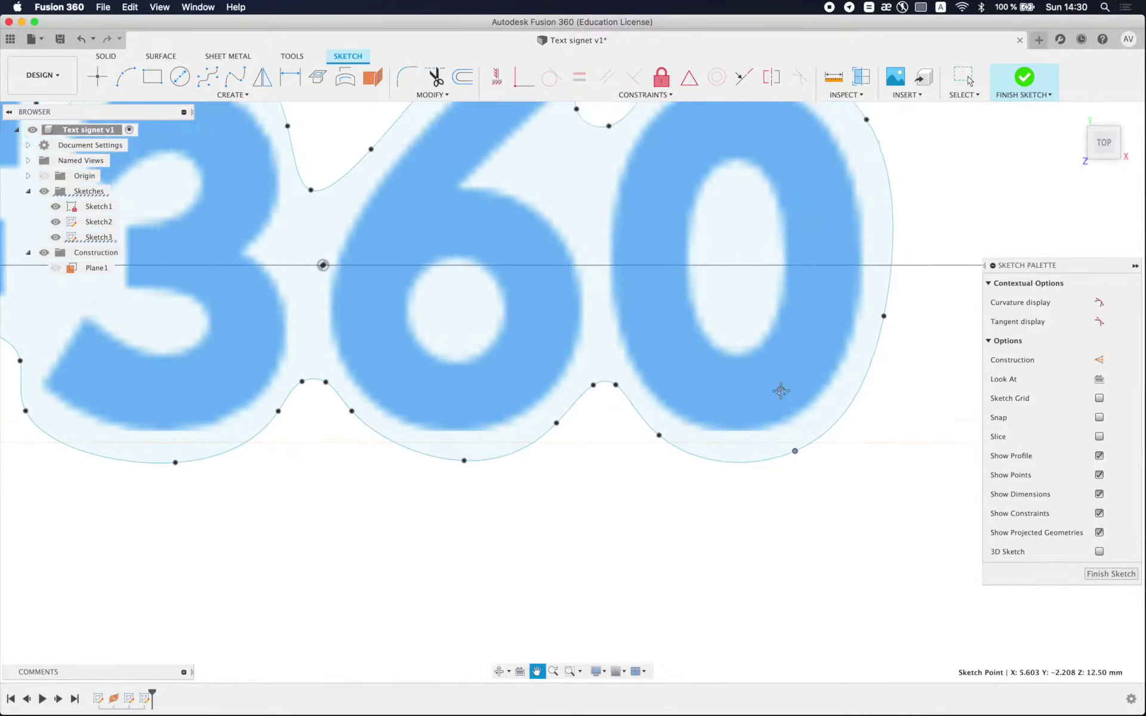
{"action": "scroll", "coordinate": [776, 391], "scroll_direction": "down", "scroll_amount": 2}
{"action": "scroll", "coordinate": [752, 391], "scroll_direction": "down", "scroll_amount": 1}
{"action": "left_click", "coordinate": [752, 387]}
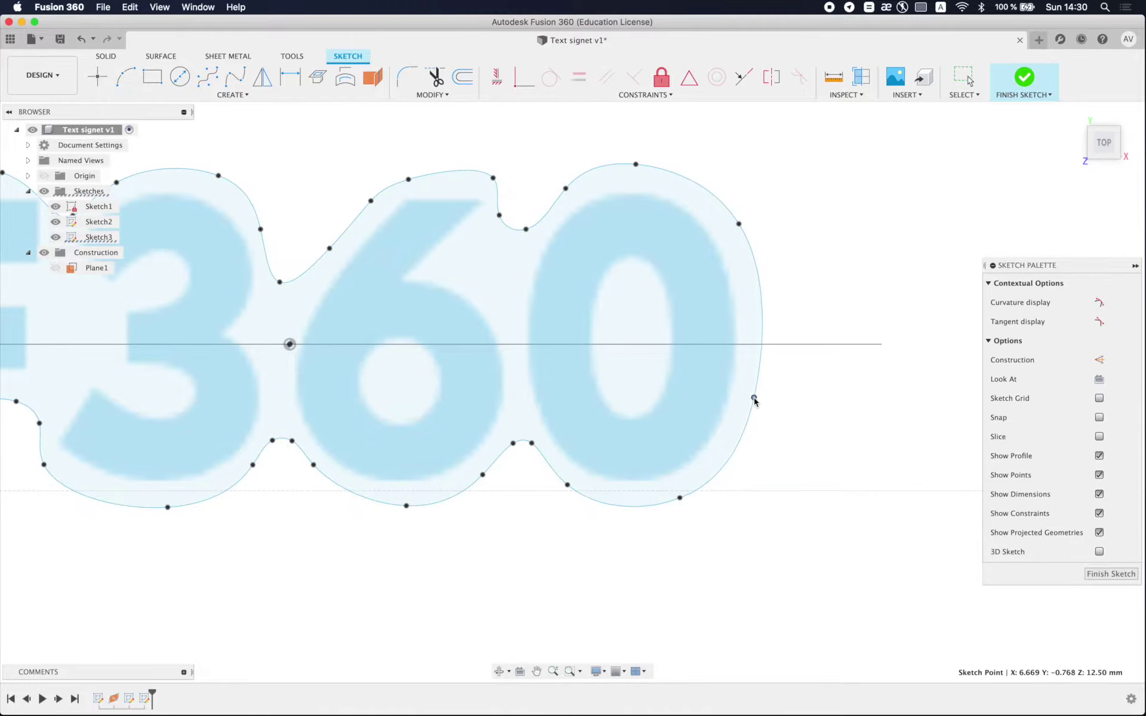
Step: Tighten the top fit points around the 0 and deepen the dip between 6 and 0
{"action": "left_click_drag", "start_coordinate": [739, 224], "coordinate": [736, 231]}
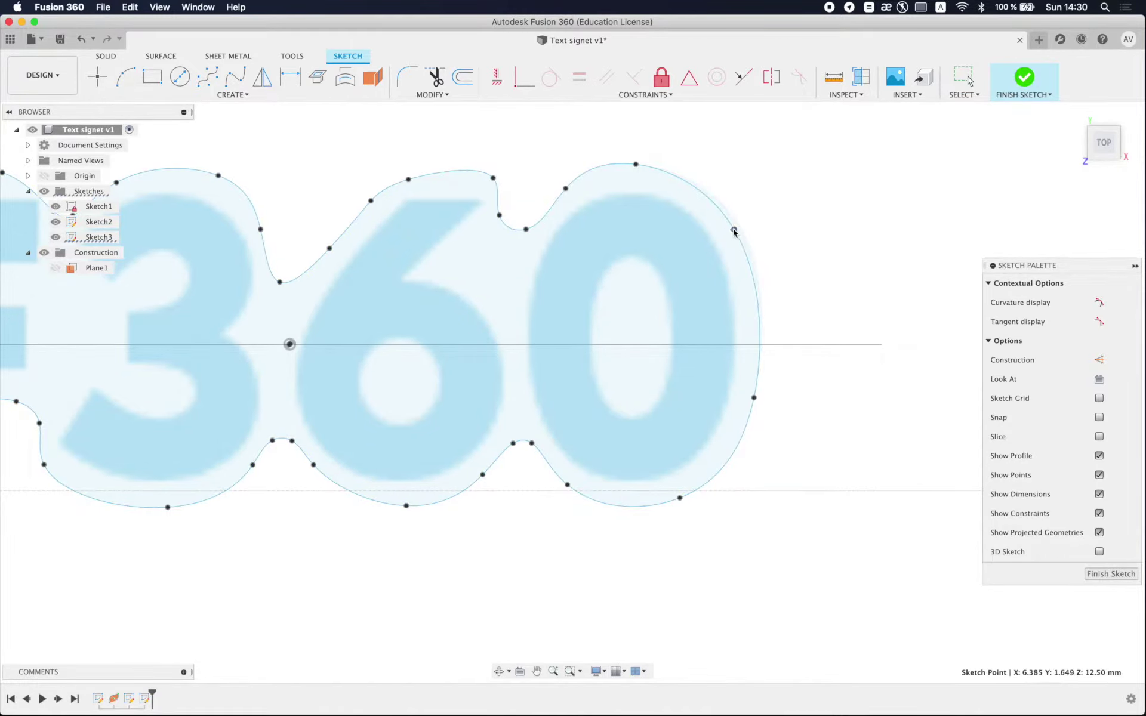
{"action": "left_click_drag", "start_coordinate": [636, 164], "coordinate": [648, 166]}
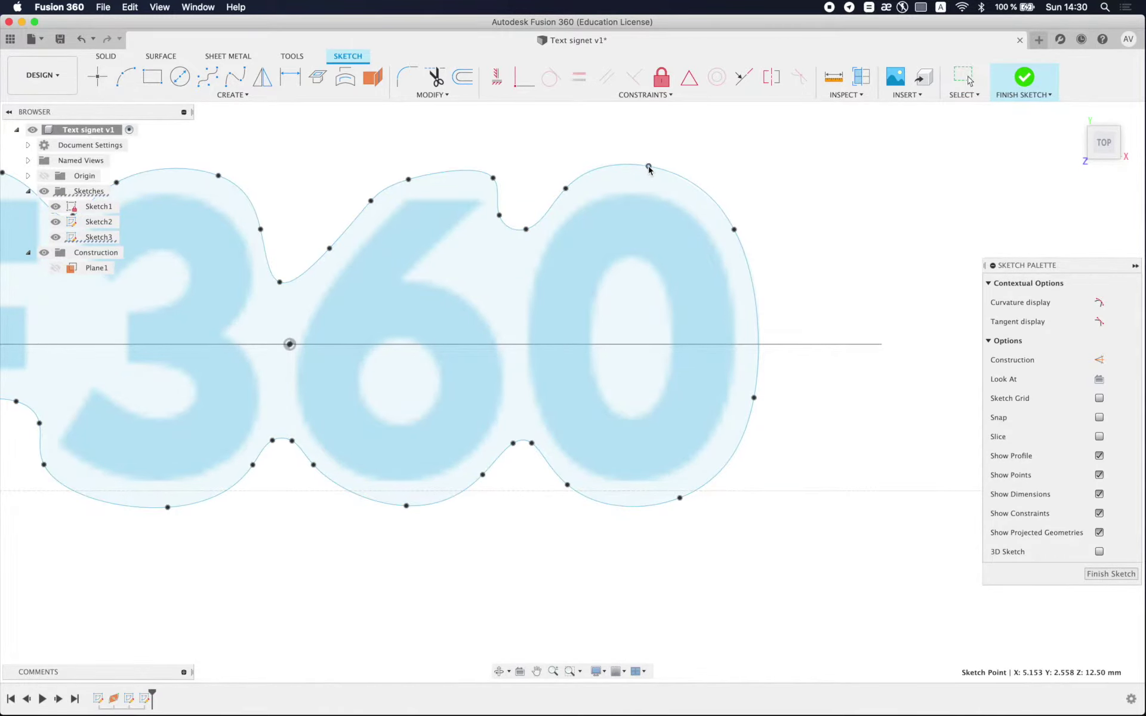
{"action": "middle_click_drag", "start_coordinate": [486, 210], "coordinate": [644, 269]}
{"action": "scroll", "coordinate": [570, 240], "scroll_direction": "up", "scroll_amount": 2}
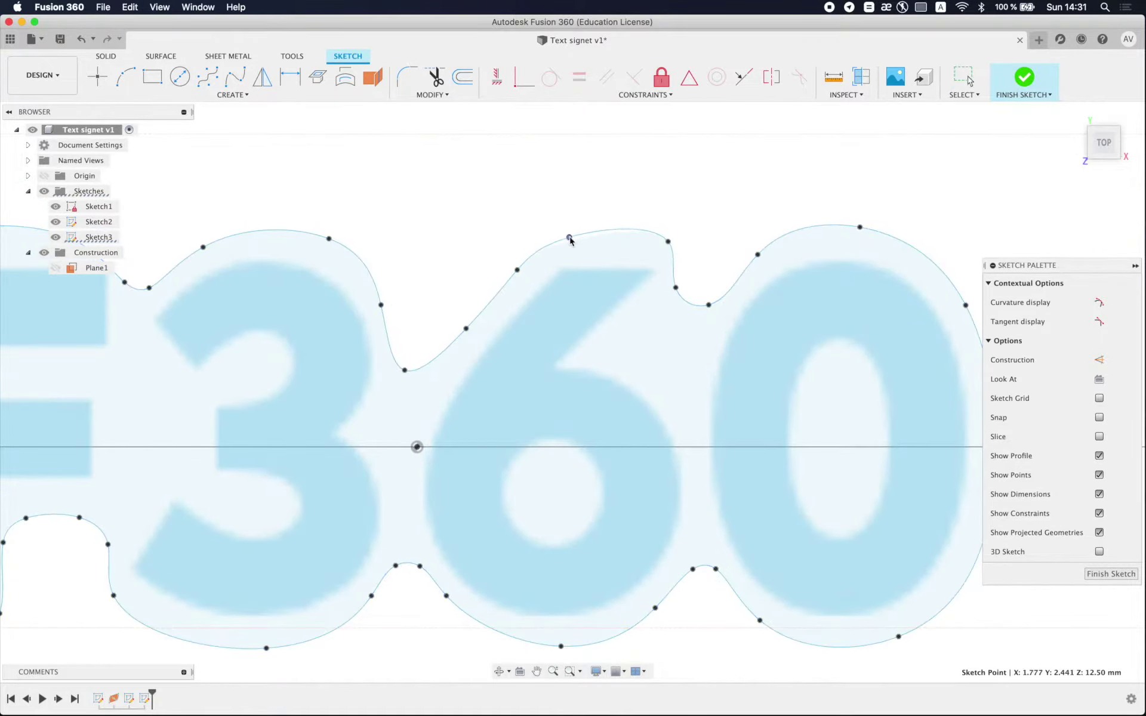
{"action": "scroll", "coordinate": [656, 245], "scroll_direction": "up", "scroll_amount": 3}
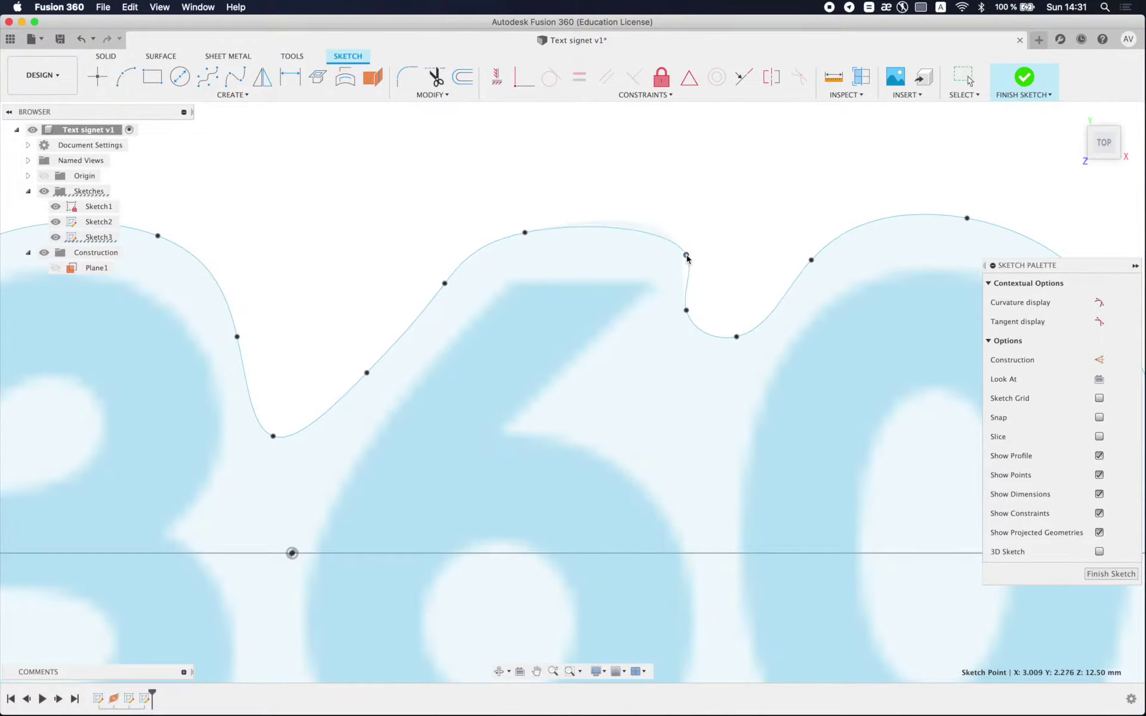
{"action": "left_click_drag", "start_coordinate": [686, 309], "coordinate": [746, 325]}
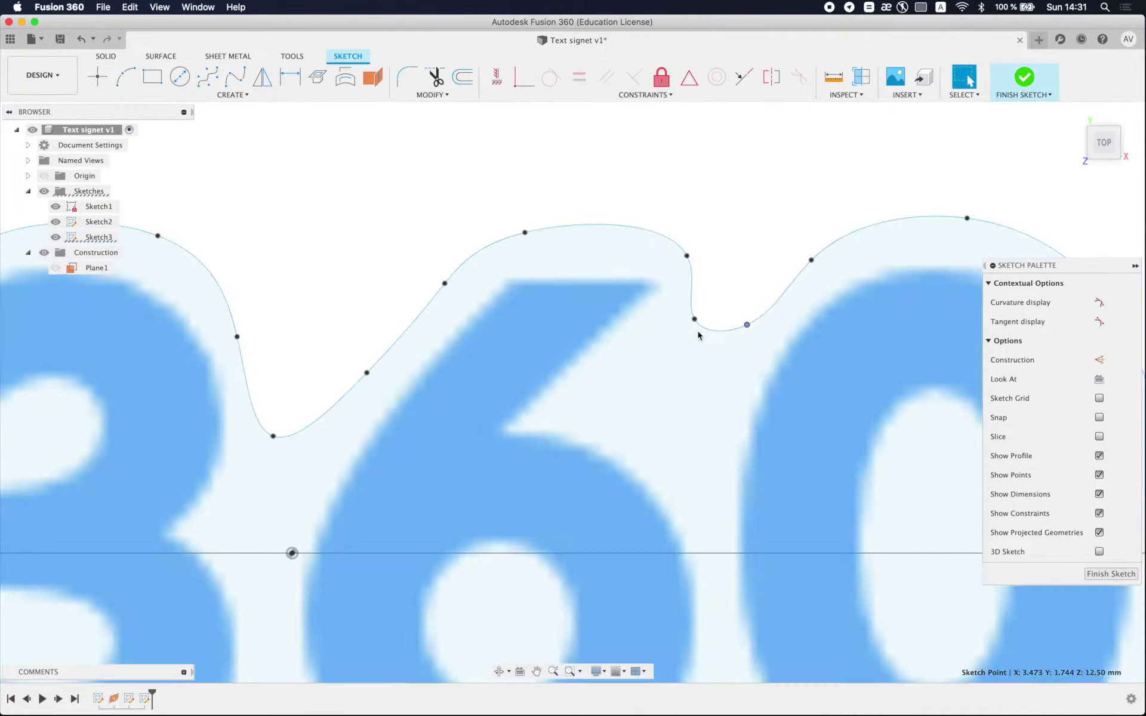
{"action": "scroll", "coordinate": [698, 328], "scroll_direction": "down", "scroll_amount": 5}
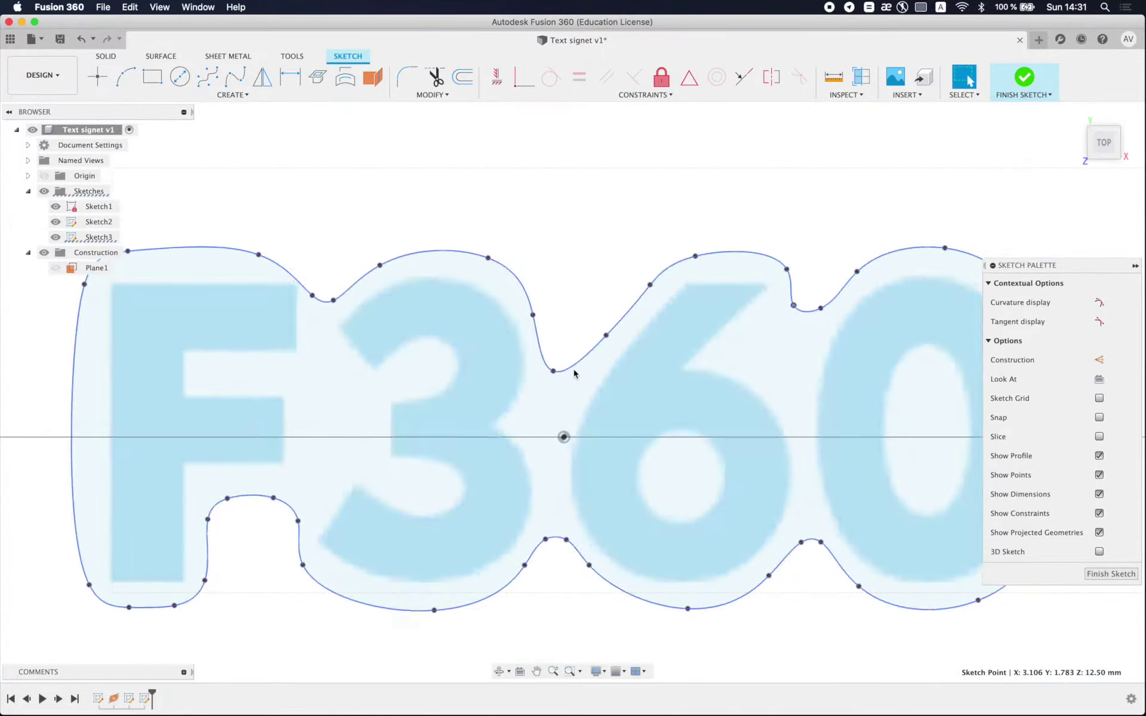
{"action": "scroll", "coordinate": [575, 374], "scroll_direction": "up", "scroll_amount": 3}
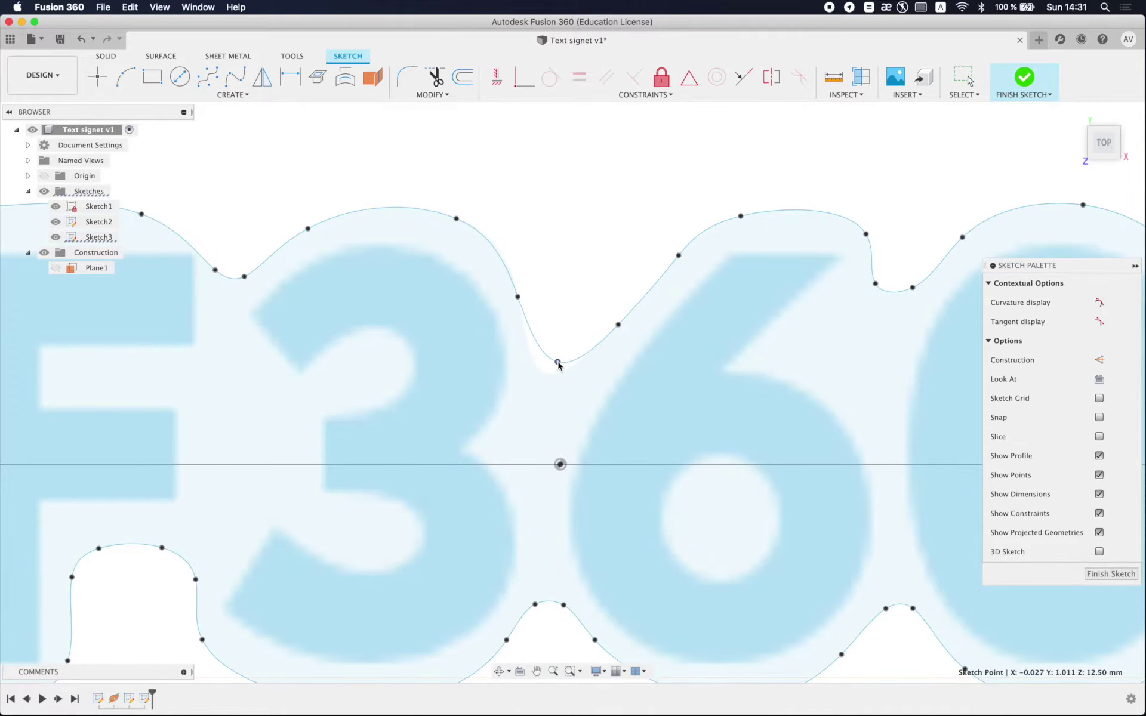
Step: Refine the top curve over the 6, the 3-6 dip, the 3 and the F
{"action": "left_click_drag", "start_coordinate": [618, 324], "coordinate": [619, 316]}
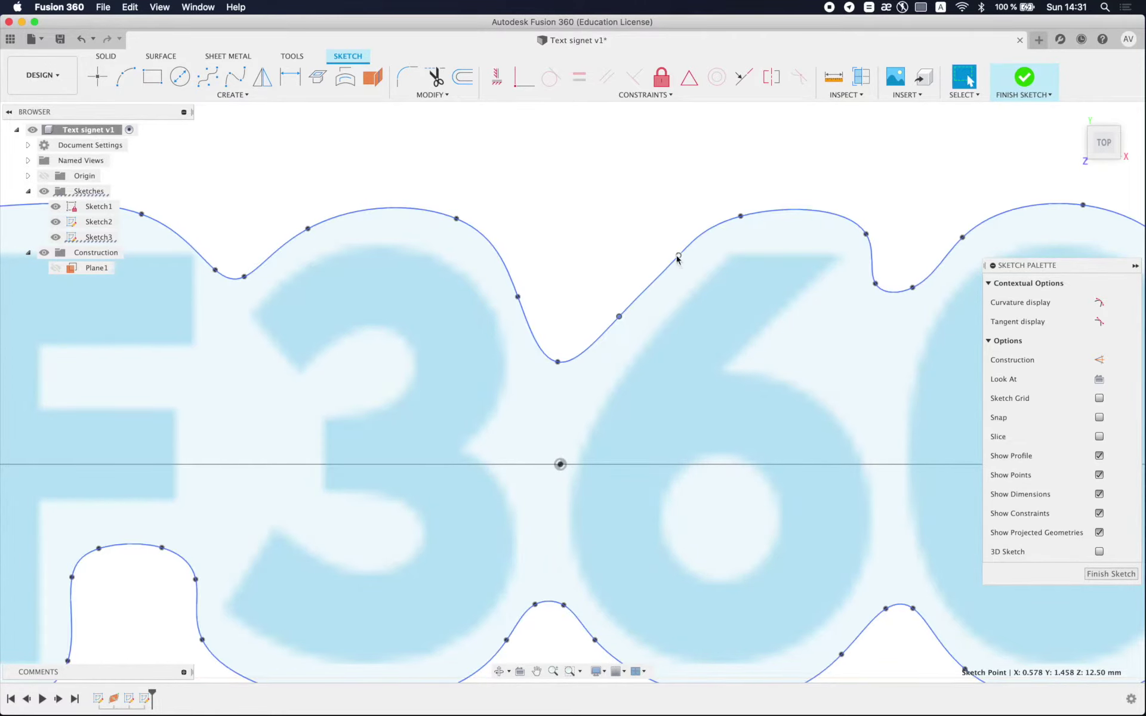
{"action": "left_click_drag", "start_coordinate": [678, 259], "coordinate": [674, 255]}
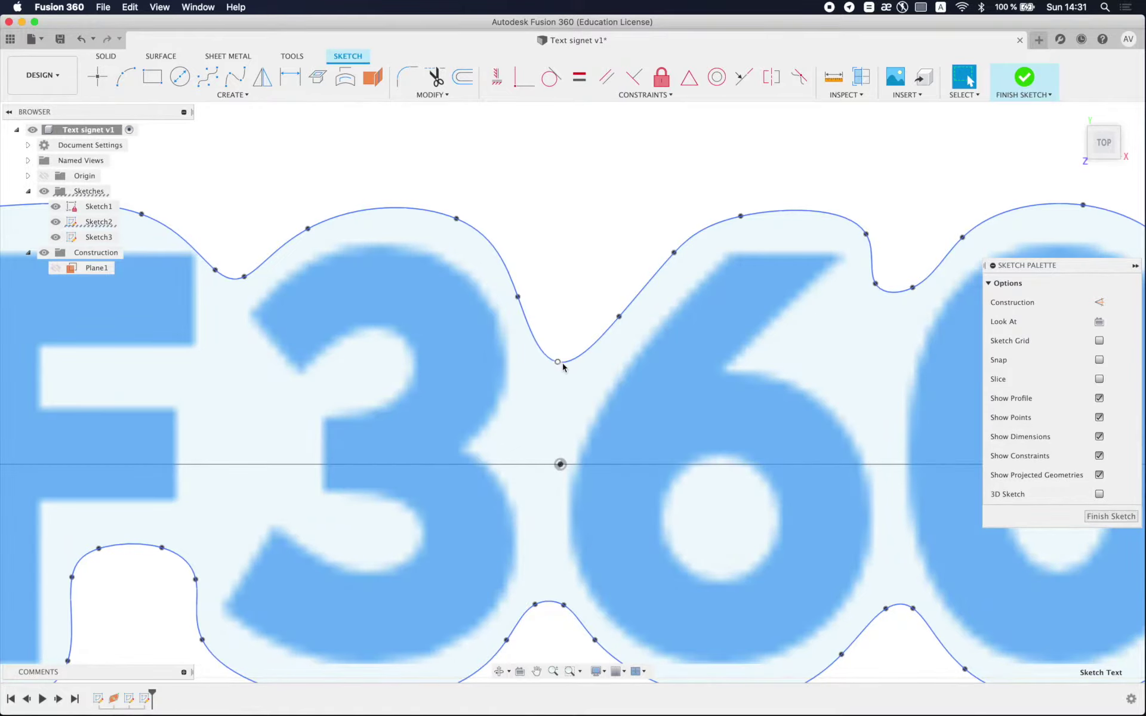
{"action": "left_click_drag", "start_coordinate": [557, 362], "coordinate": [565, 365]}
{"action": "left_click_drag", "start_coordinate": [517, 296], "coordinate": [535, 315]}
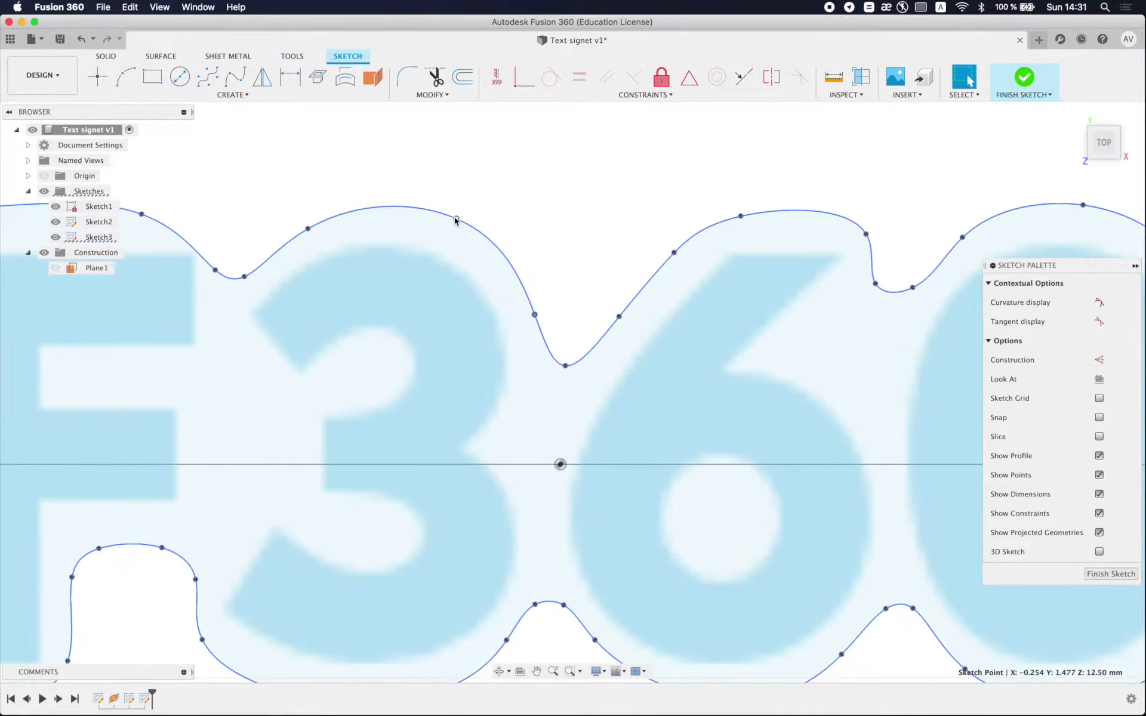
{"action": "scroll", "coordinate": [473, 253], "scroll_direction": "up", "scroll_amount": 5}
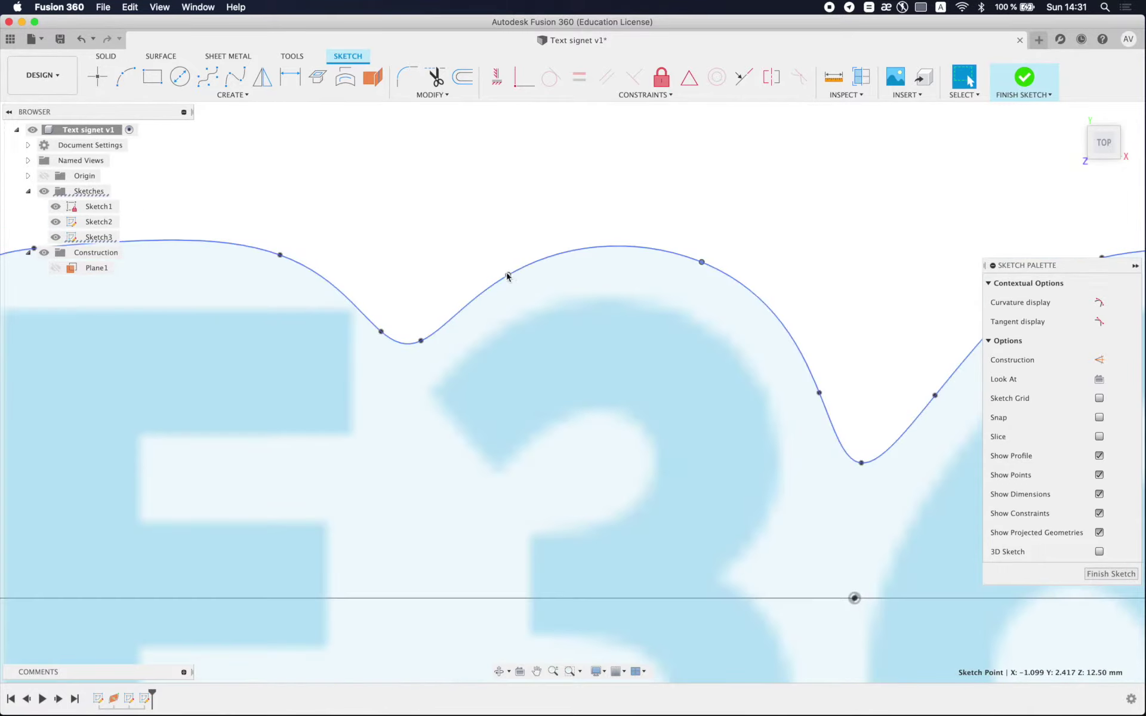
{"action": "scroll", "coordinate": [418, 306], "scroll_direction": "down", "scroll_amount": 2}
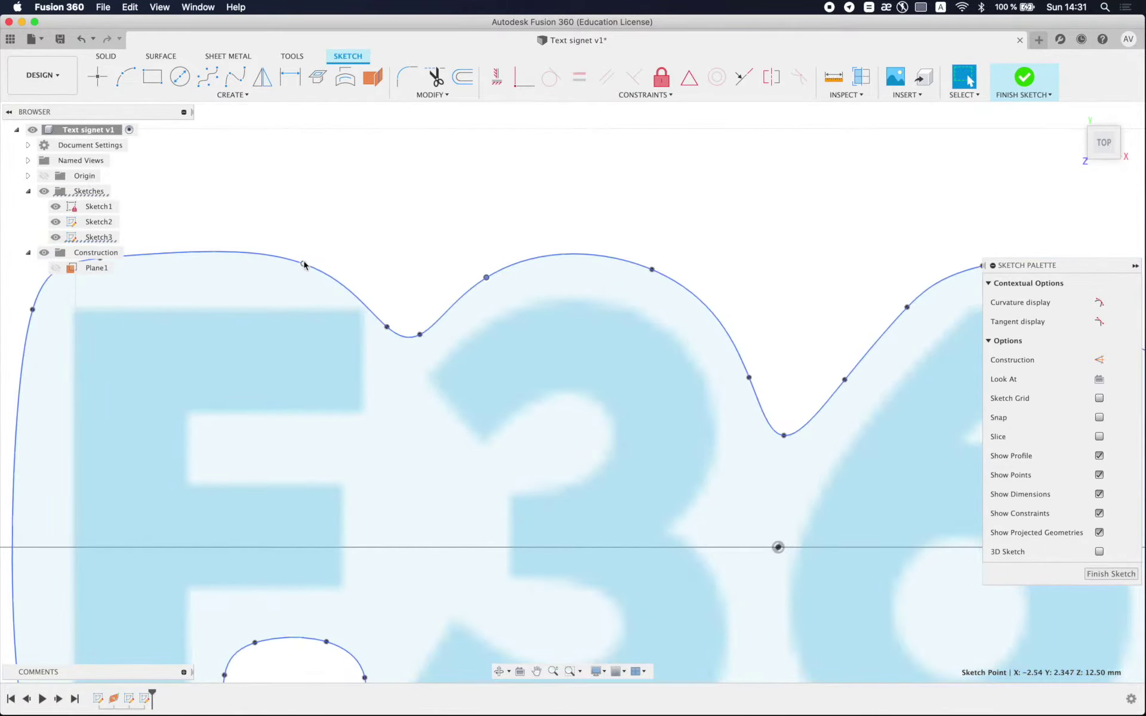
{"action": "left_click_drag", "start_coordinate": [303, 265], "coordinate": [355, 277]}
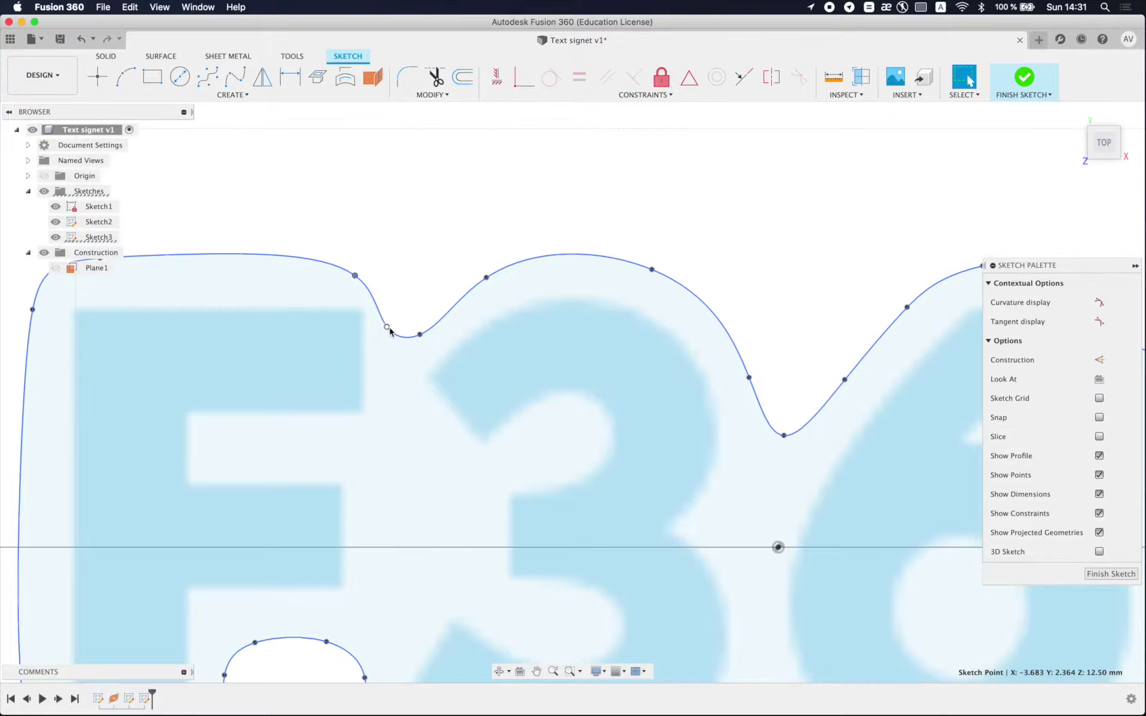
{"action": "scroll", "coordinate": [537, 293], "scroll_direction": "down", "scroll_amount": 2}
{"action": "scroll", "coordinate": [558, 285], "scroll_direction": "up", "scroll_amount": 3}
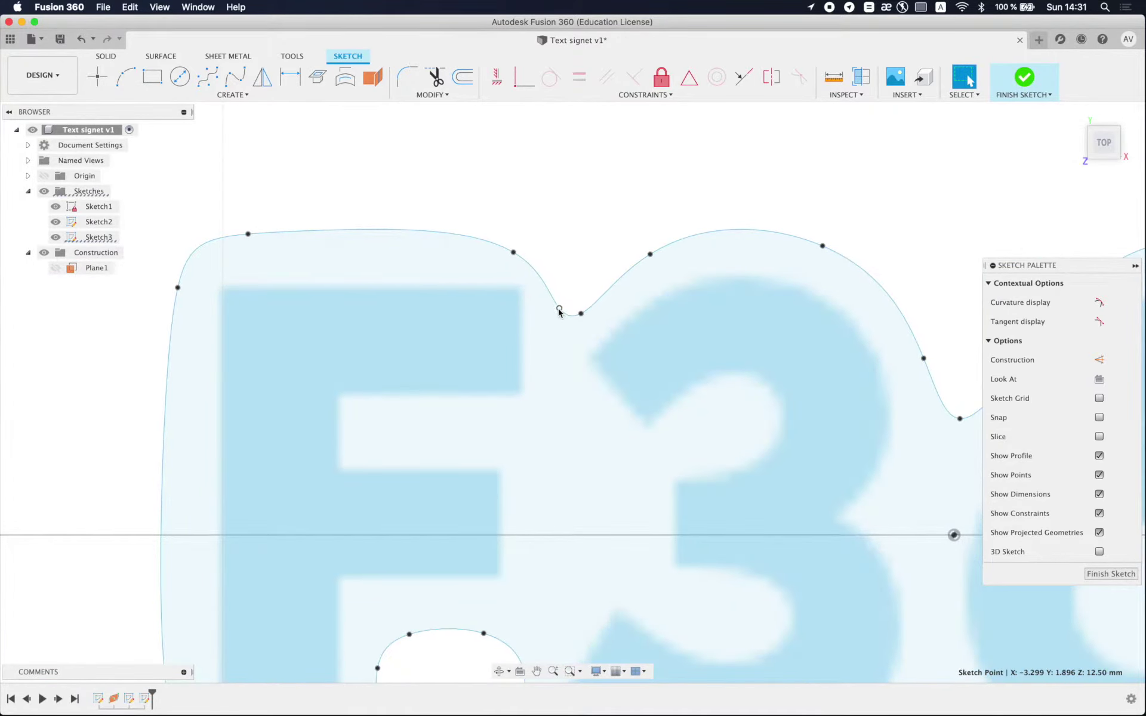
Step: Raise the dip in the top outline toward the letters and smooth the adjacent curve
{"action": "left_click", "coordinate": [581, 313], "text": "shift"}
{"action": "left_click_drag", "start_coordinate": [582, 314], "coordinate": [588, 302]}
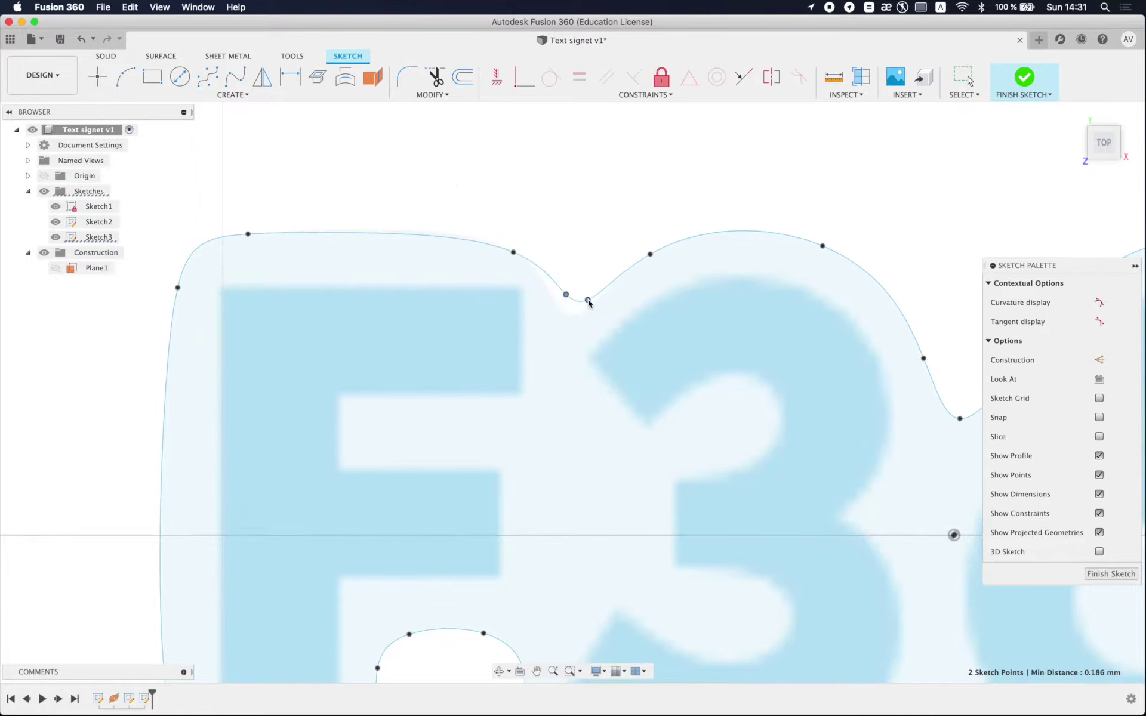
{"action": "left_click_drag", "start_coordinate": [514, 252], "coordinate": [525, 246]}
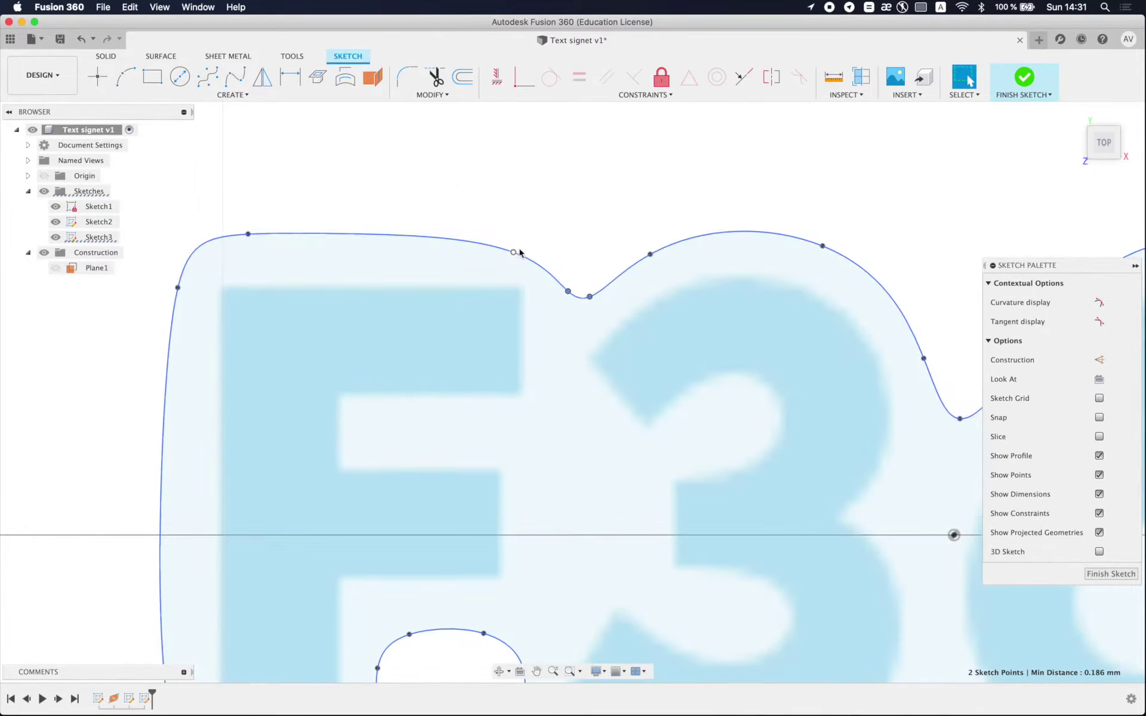
{"action": "left_click", "coordinate": [566, 232]}
{"action": "scroll", "coordinate": [483, 234], "scroll_direction": "down", "scroll_amount": 10}
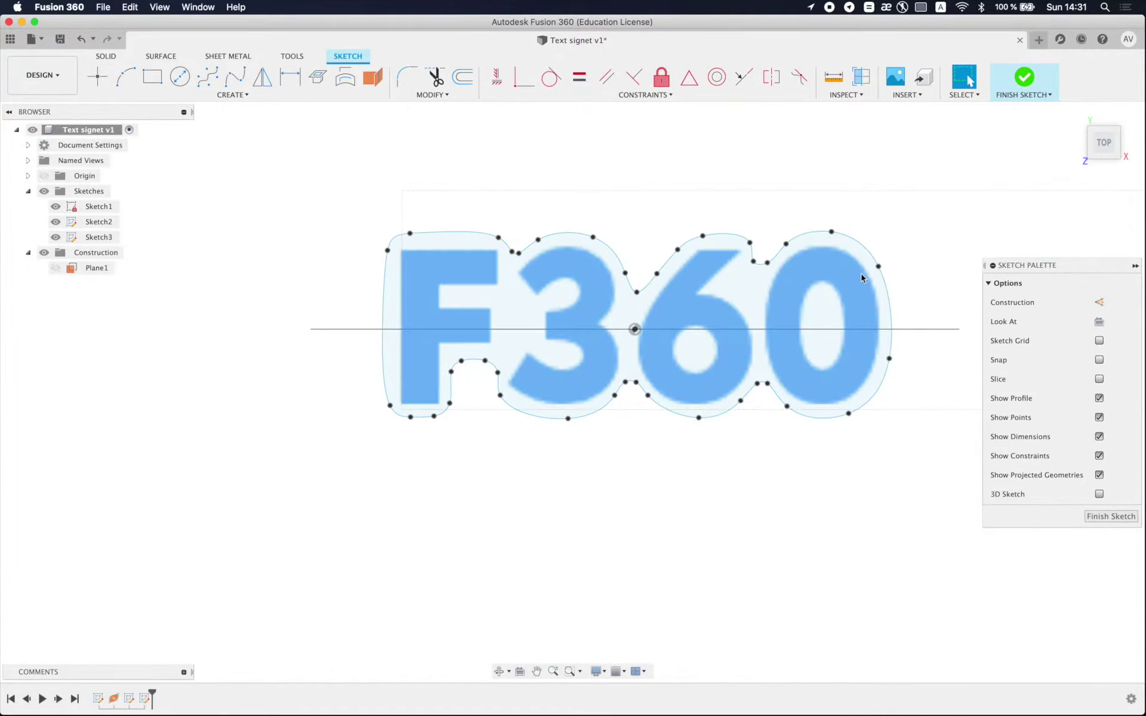
{"action": "scroll", "coordinate": [889, 270], "scroll_direction": "up", "scroll_amount": 3}
{"action": "left_click", "coordinate": [890, 268]}
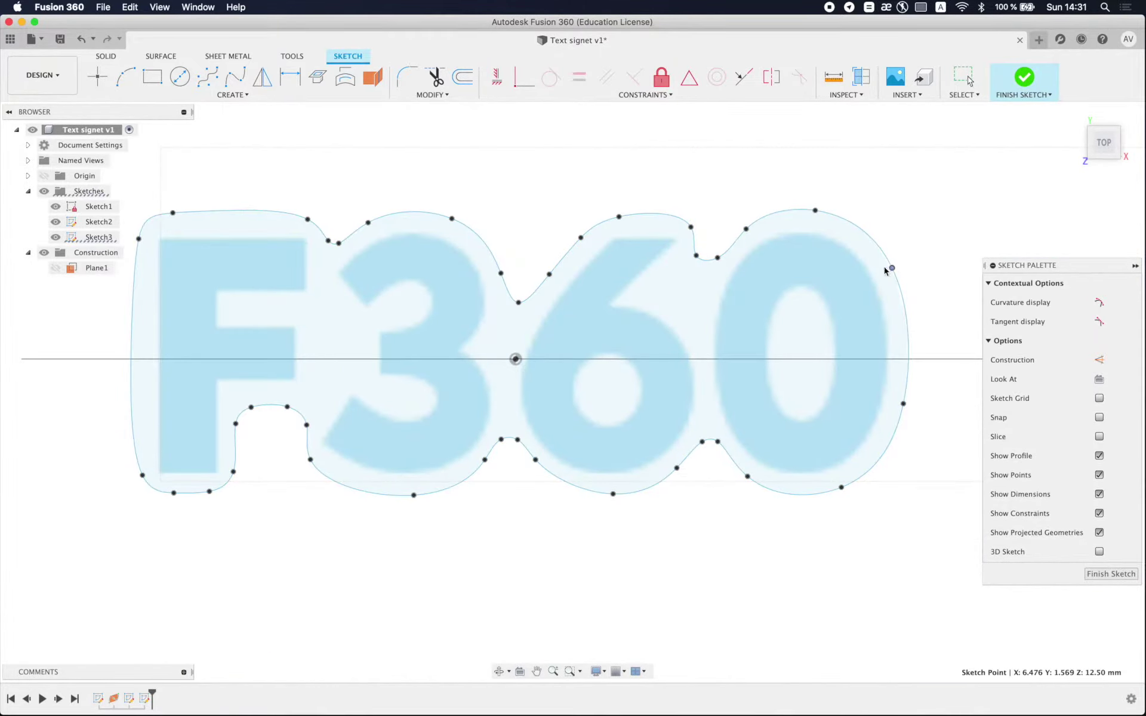
{"action": "scroll", "coordinate": [836, 286], "scroll_direction": "down", "scroll_amount": 3}
{"action": "left_click", "coordinate": [722, 465]}
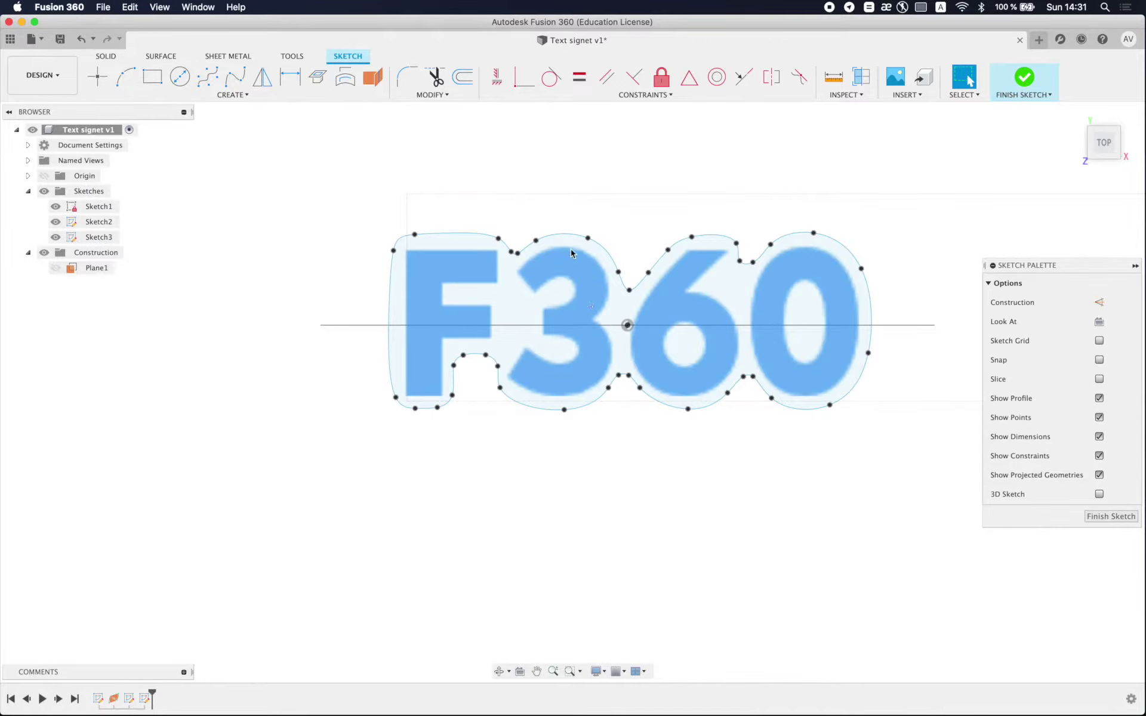
{"action": "scroll", "coordinate": [498, 396], "scroll_direction": "up", "scroll_amount": 4}
Step: Make the outline drop straight beside the F and tighten the nearby fit points
{"action": "left_click", "coordinate": [505, 382]}
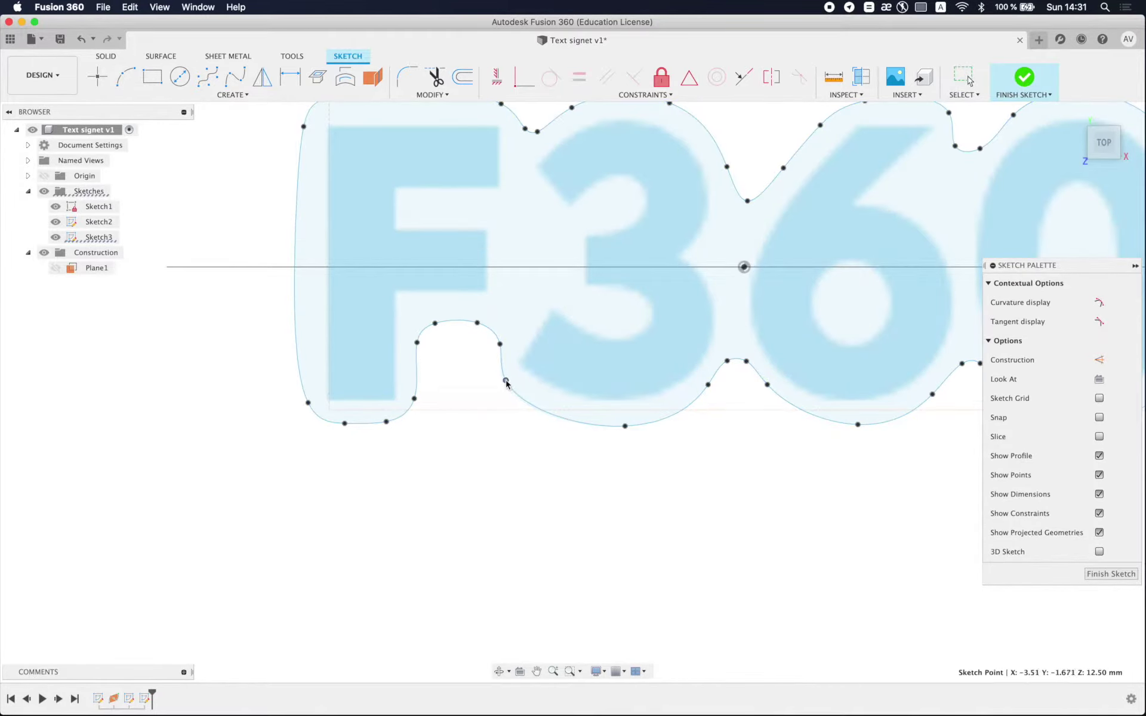
{"action": "scroll", "coordinate": [507, 383], "scroll_direction": "up", "scroll_amount": 3}
{"action": "left_click_drag", "start_coordinate": [511, 408], "coordinate": [500, 401]}
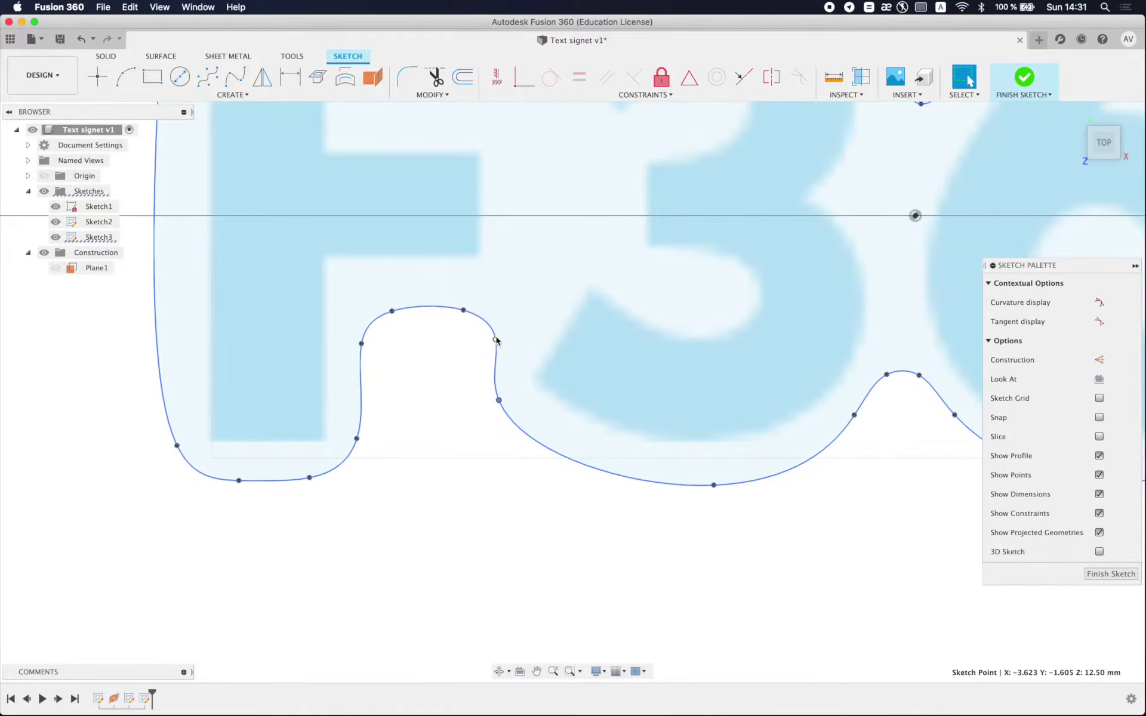
{"action": "left_click_drag", "start_coordinate": [495, 339], "coordinate": [504, 343]}
{"action": "left_click_drag", "start_coordinate": [498, 400], "coordinate": [495, 394]}
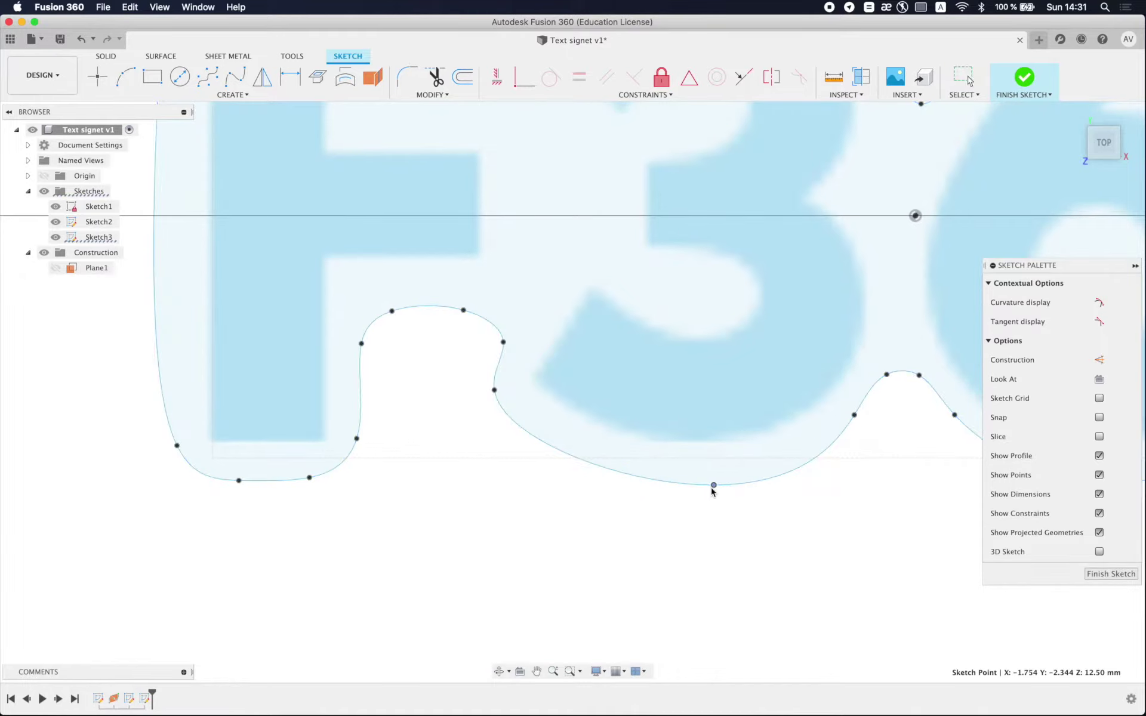
{"action": "left_click_drag", "start_coordinate": [714, 486], "coordinate": [711, 488]}
Step: Fit the whole outline in view and shift a bottom outline point slightly left
{"action": "key", "text": "F6"}
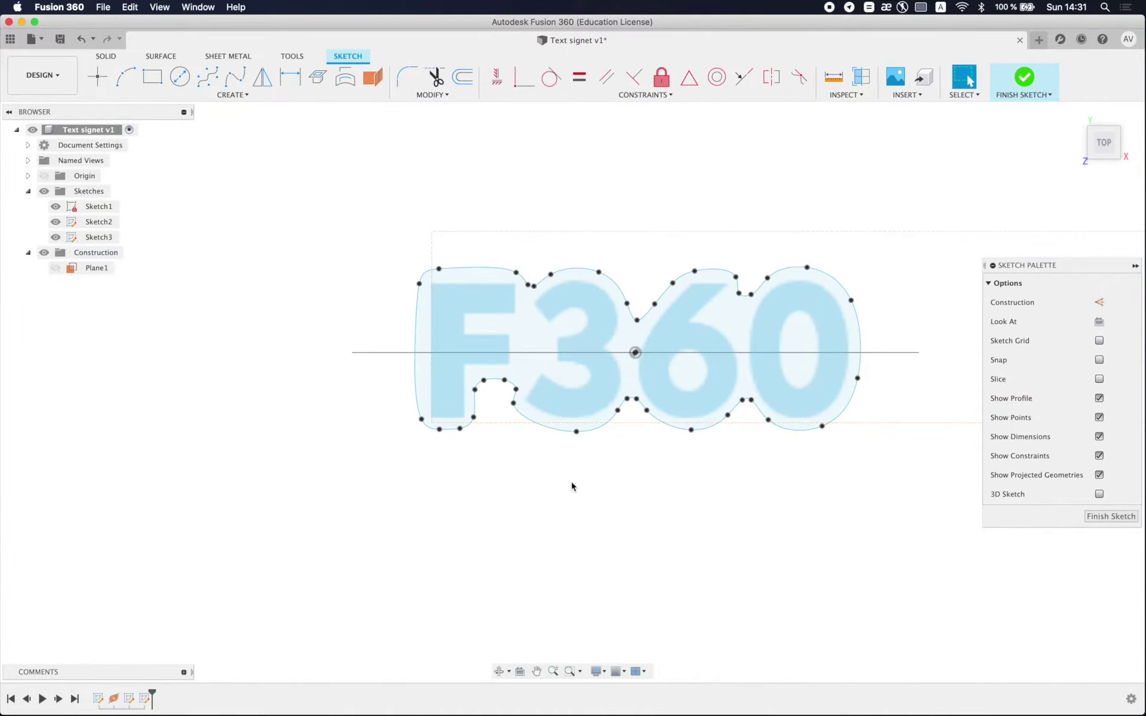
{"action": "scroll", "coordinate": [707, 426], "scroll_direction": "up", "scroll_amount": 3}
{"action": "scroll", "coordinate": [707, 421], "scroll_direction": "up", "scroll_amount": 3}
{"action": "scroll", "coordinate": [711, 412], "scroll_direction": "up", "scroll_amount": 2}
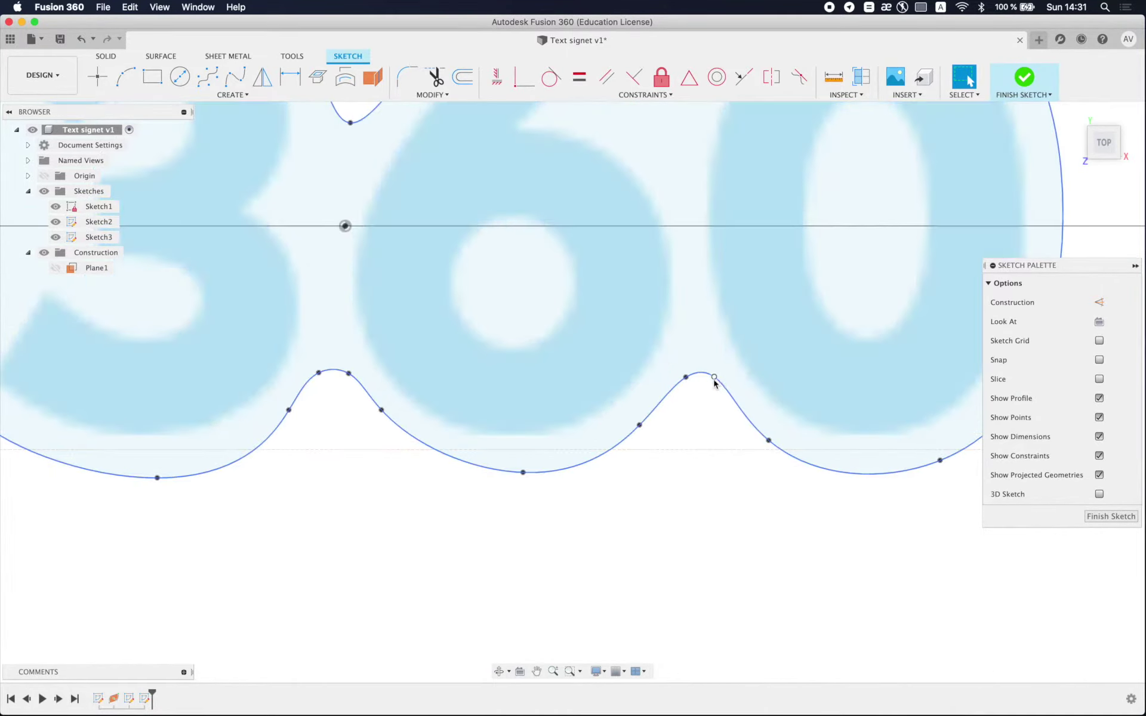
{"action": "left_click", "coordinate": [712, 383]}
{"action": "key", "text": "F6"}
{"action": "scroll", "coordinate": [618, 430], "scroll_direction": "up", "scroll_amount": 5}
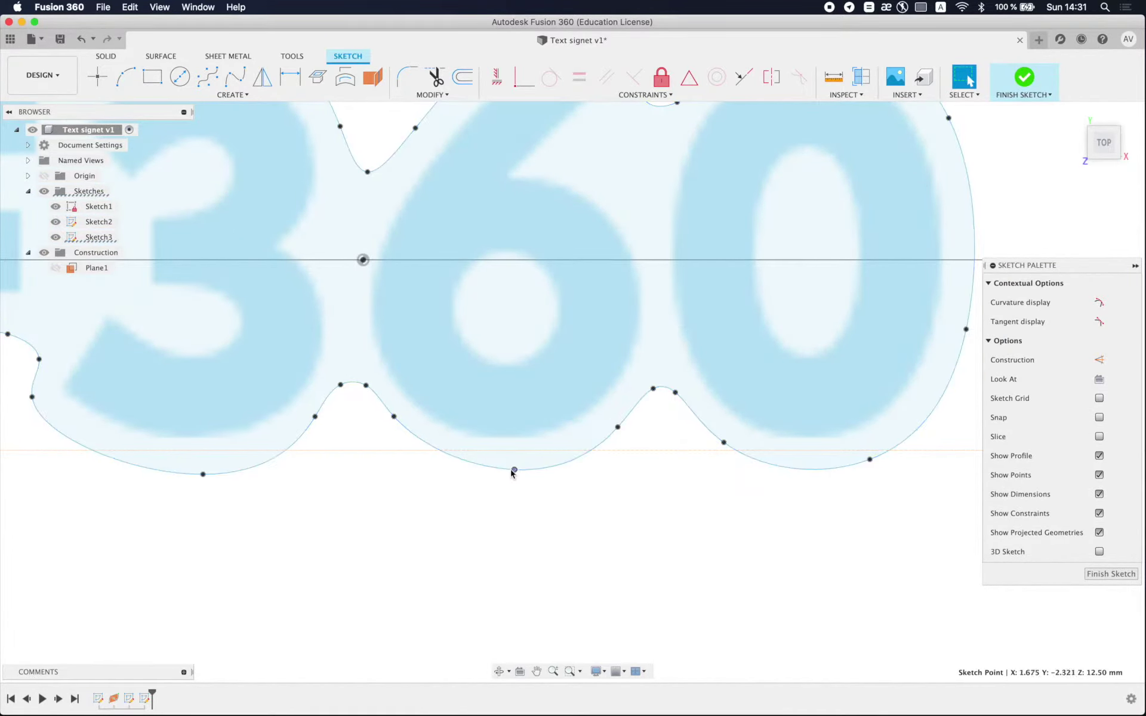
{"action": "left_click_drag", "start_coordinate": [515, 470], "coordinate": [508, 468]}
{"action": "key", "text": "F6"}
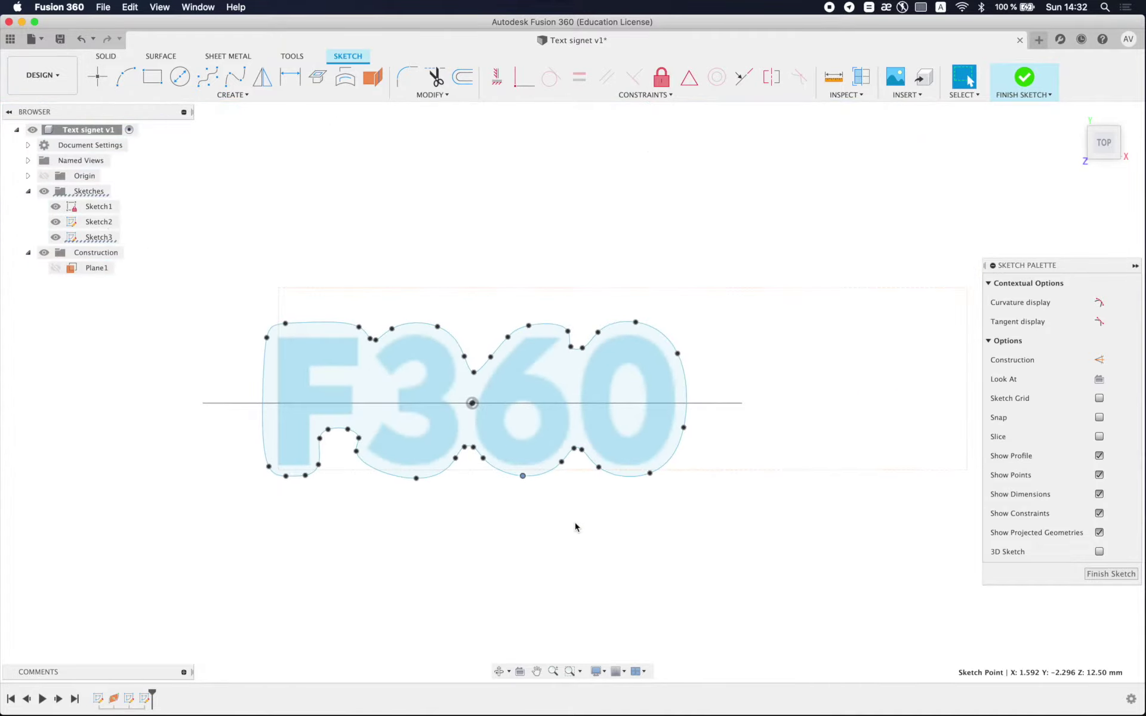
{"action": "key", "text": "Escape"}
{"action": "scroll", "coordinate": [479, 375], "scroll_direction": "up", "scroll_amount": 3}
Step: Inspect points on the top outline and beside the F's notch
{"action": "left_click", "coordinate": [481, 339]}
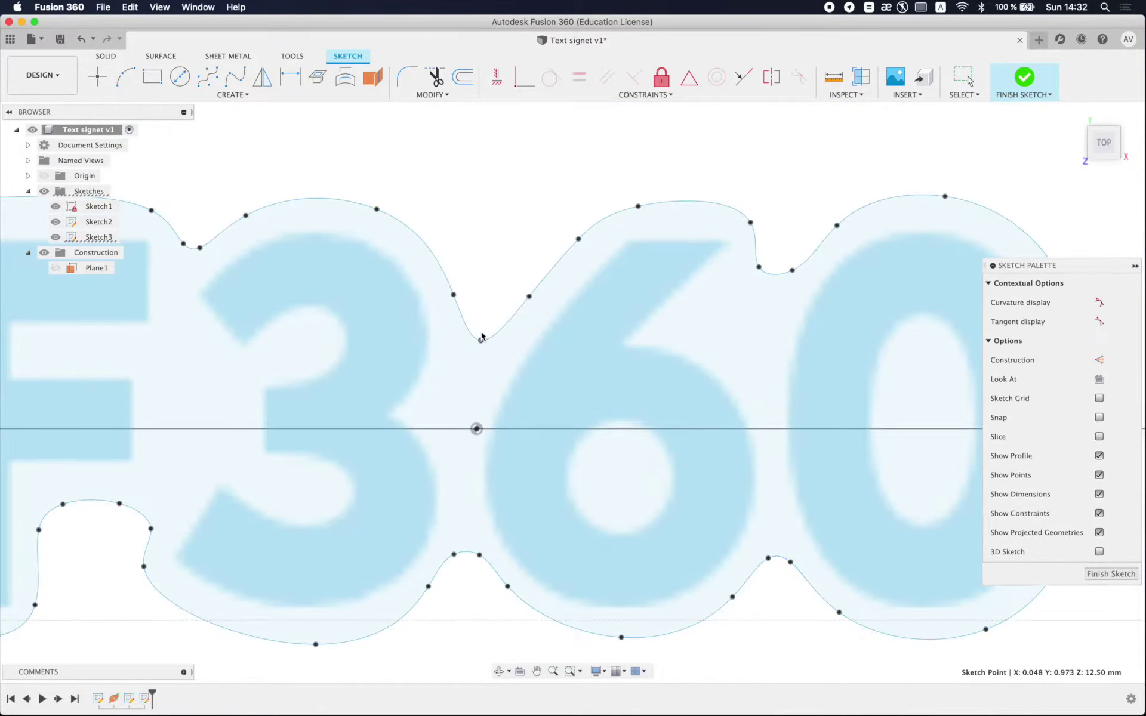
{"action": "scroll", "coordinate": [483, 337], "scroll_direction": "down", "scroll_amount": 2}
{"action": "scroll", "coordinate": [306, 467], "scroll_direction": "up", "scroll_amount": 4}
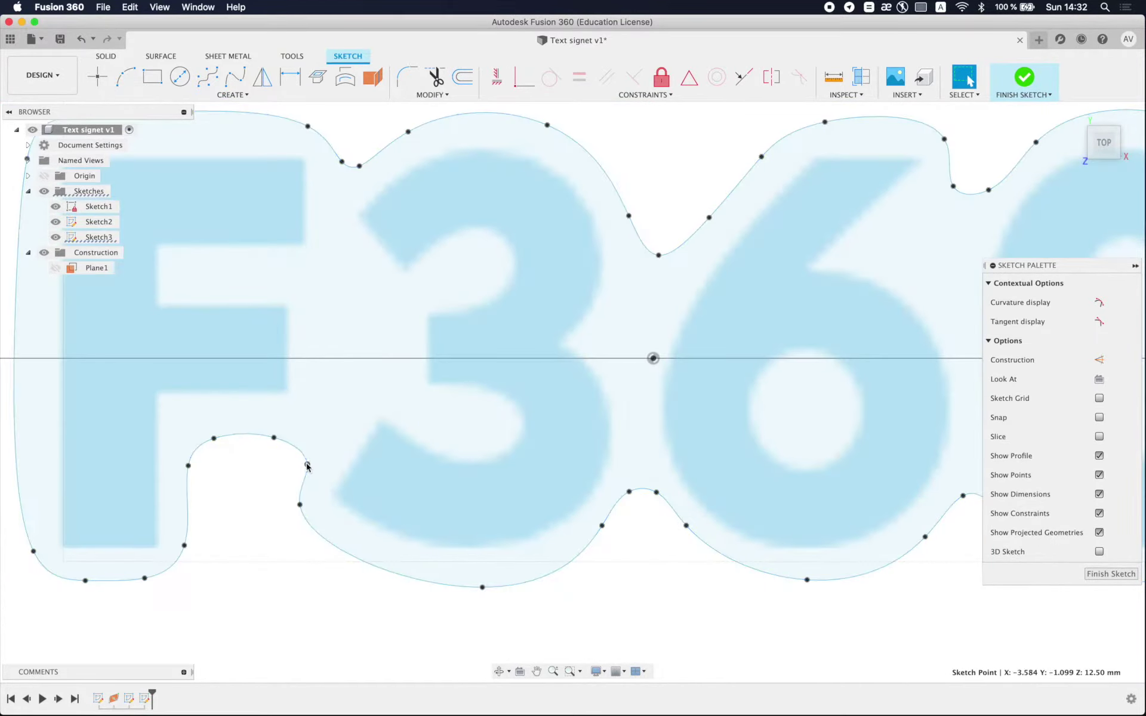
{"action": "left_click", "coordinate": [305, 465]}
{"action": "scroll", "coordinate": [388, 418], "scroll_direction": "down", "scroll_amount": 5}
{"action": "key", "text": "Escape"}
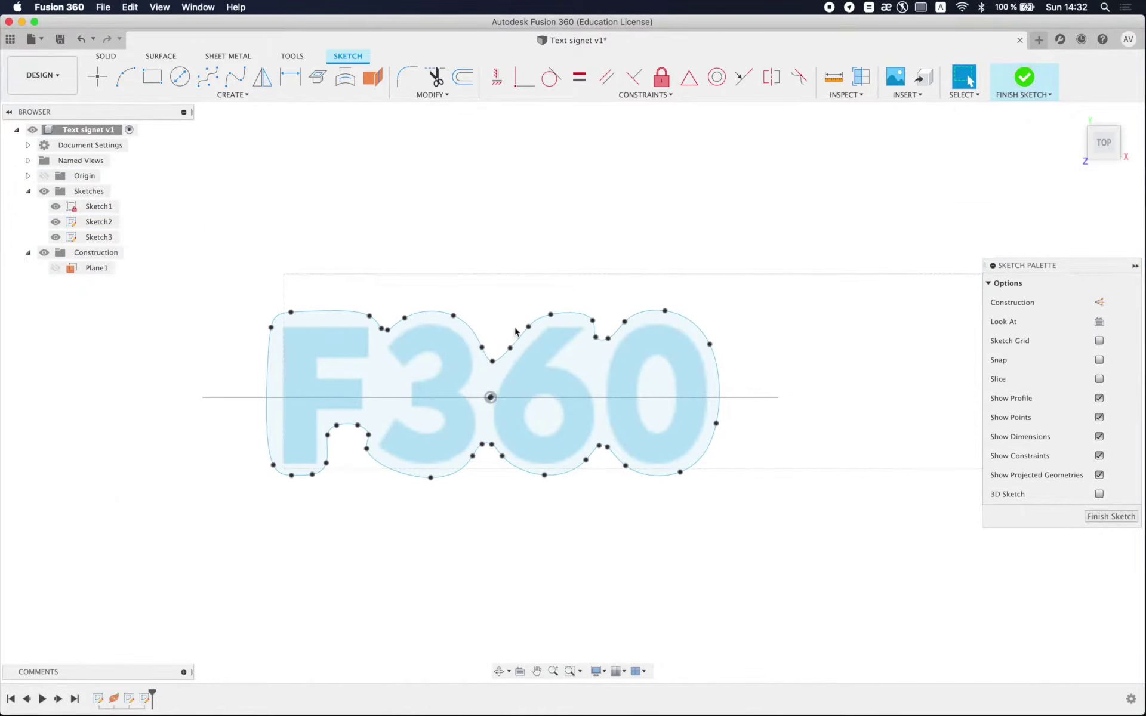
{"action": "scroll", "coordinate": [334, 421], "scroll_direction": "up", "scroll_amount": 3}
{"action": "scroll", "coordinate": [316, 502], "scroll_direction": "up", "scroll_amount": 1}
{"action": "scroll", "coordinate": [311, 515], "scroll_direction": "up", "scroll_amount": 1}
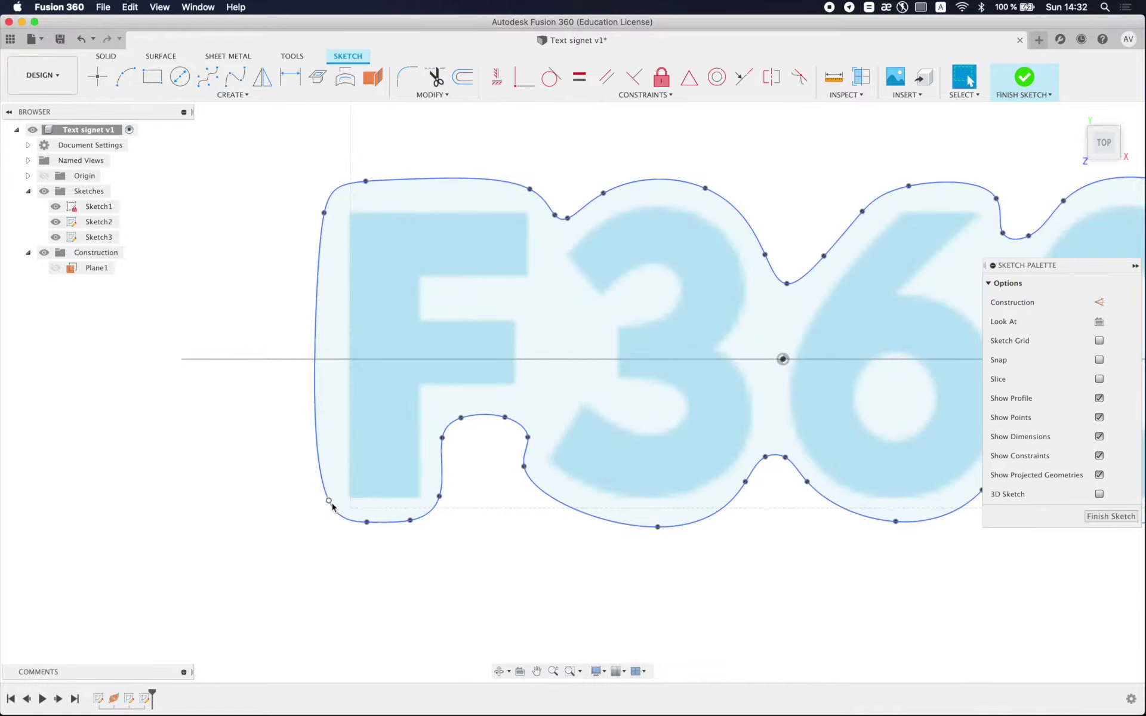
Step: Round the lower-left corner via its tangent handle, raise the corner point, and finish the sketch
{"action": "left_click", "coordinate": [324, 214]}
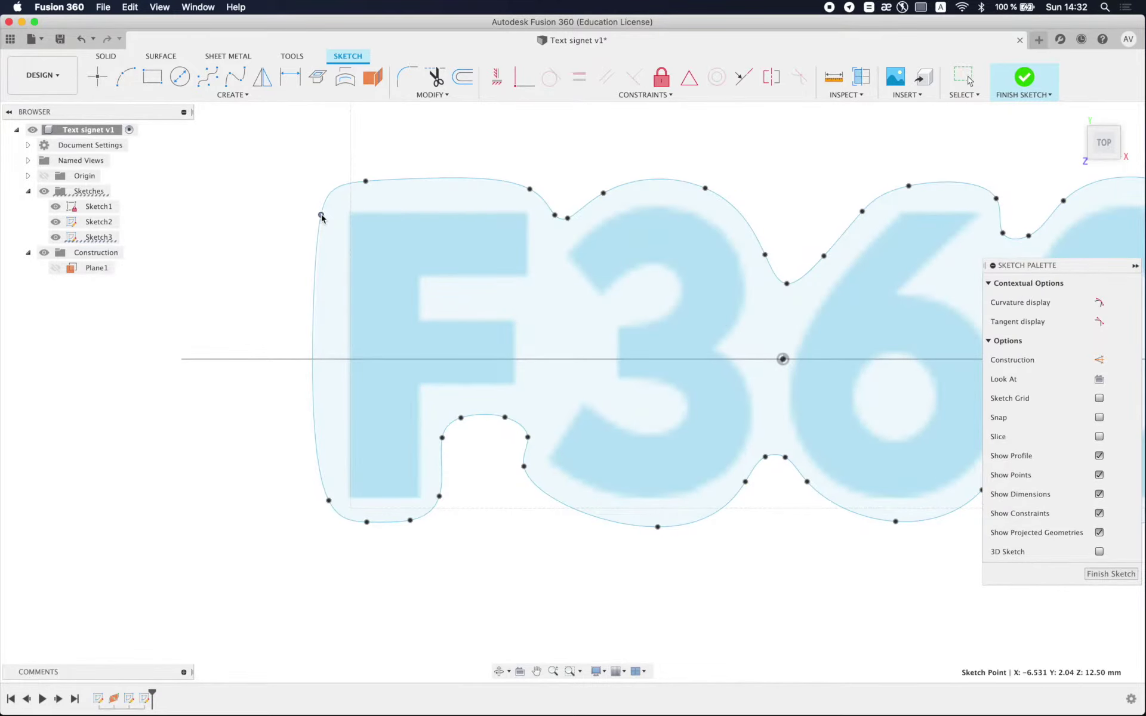
{"action": "left_click", "coordinate": [328, 500]}
{"action": "scroll", "coordinate": [315, 453], "scroll_direction": "up", "scroll_amount": 2}
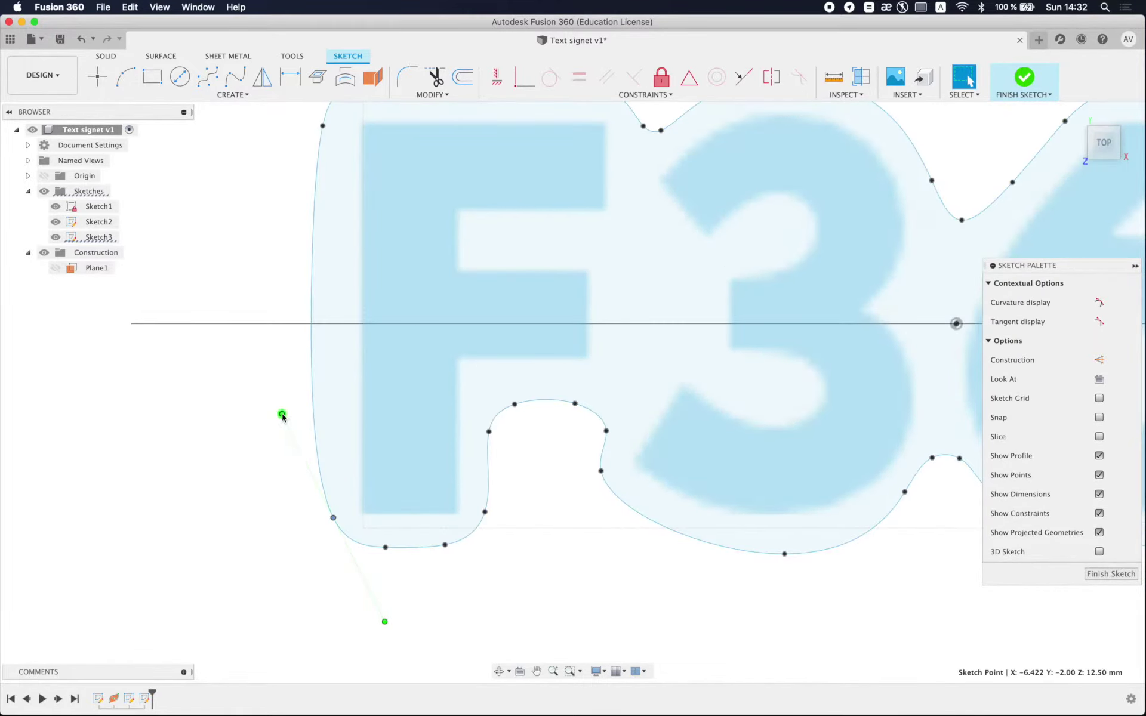
{"action": "left_click_drag", "start_coordinate": [282, 416], "coordinate": [300, 413]}
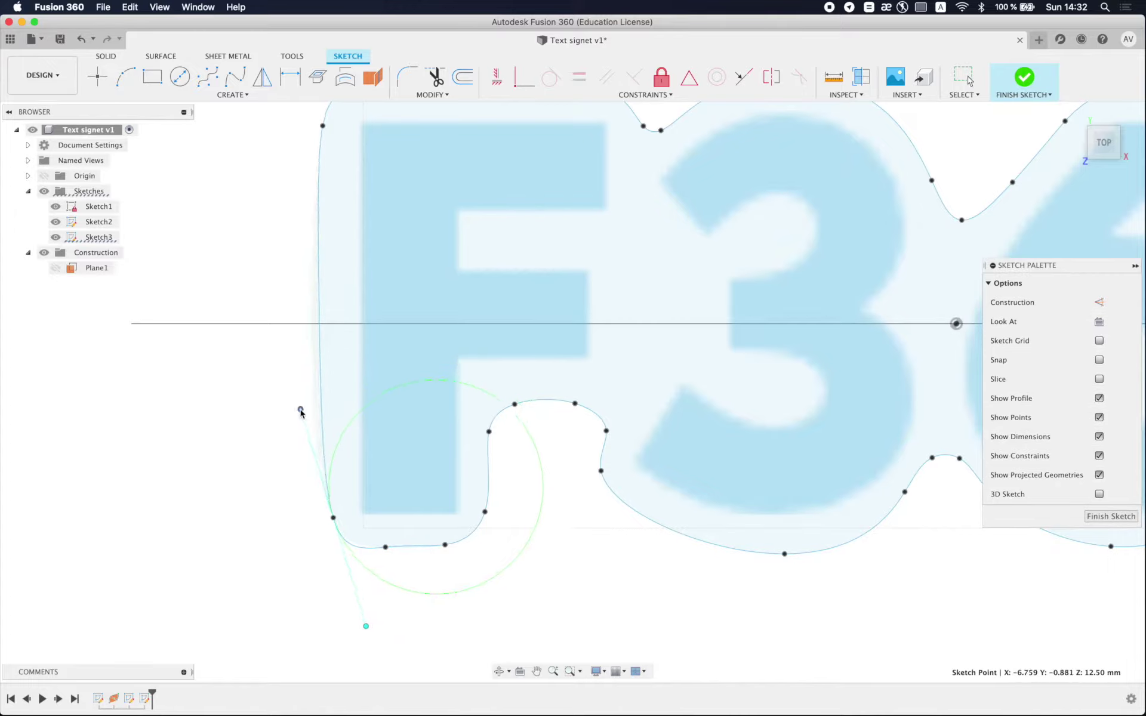
{"action": "left_click_drag", "start_coordinate": [332, 517], "coordinate": [332, 509]}
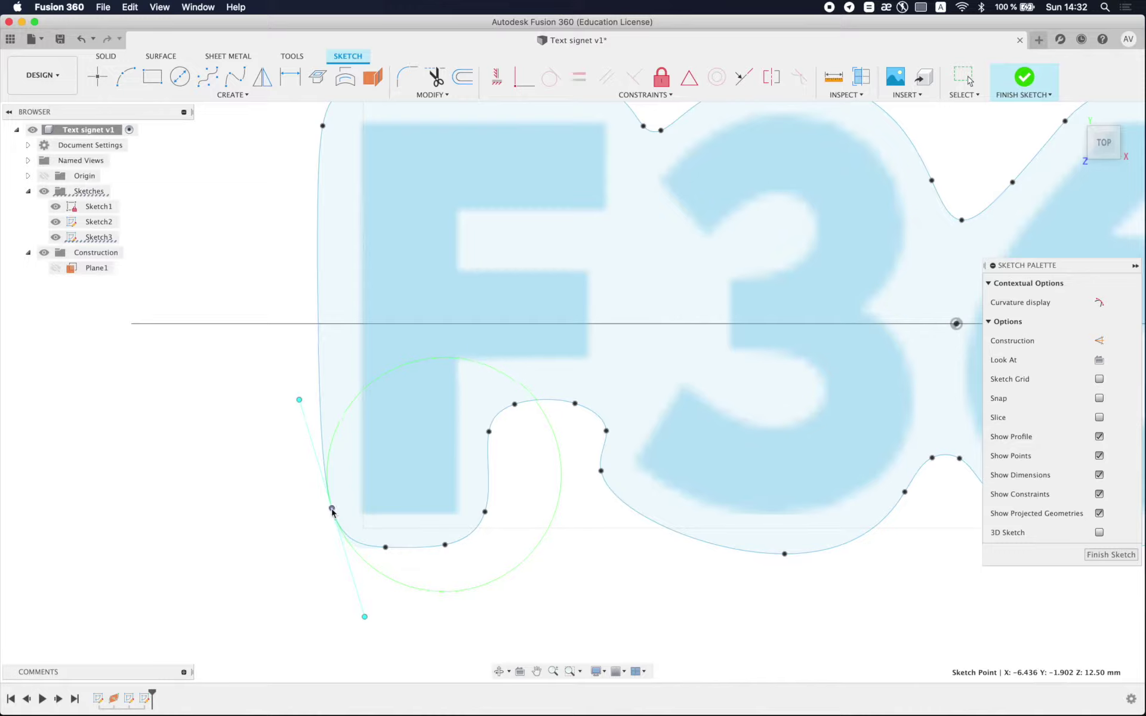
{"action": "scroll", "coordinate": [333, 511], "scroll_direction": "down", "scroll_amount": 3}
{"action": "scroll", "coordinate": [294, 523], "scroll_direction": "down", "scroll_amount": 2}
{"action": "key", "text": "Escape"}
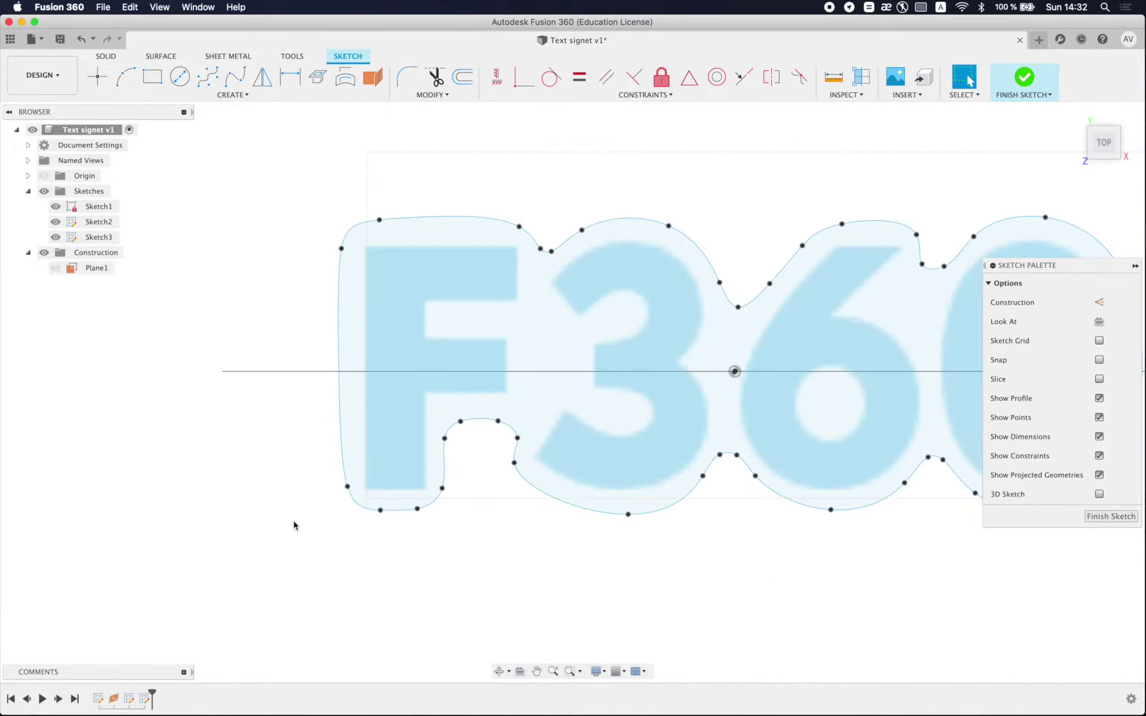
{"action": "scroll", "coordinate": [293, 521], "scroll_direction": "down", "scroll_amount": 2}
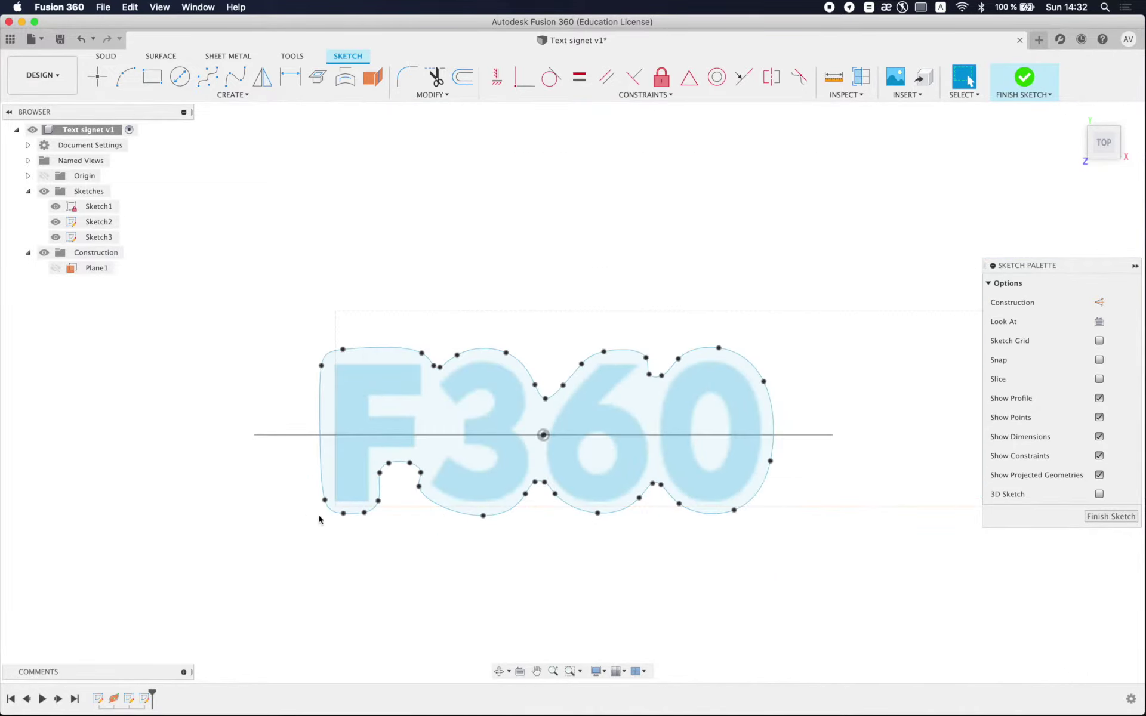
{"action": "left_click", "coordinate": [1022, 84]}
Step: Hide Sketch2, rename it Text, and start a new sketch from the front view
{"action": "mouse_move", "coordinate": [561, 335]}
{"action": "middle_mouse_down", "text": "shift"}
{"action": "mouse_move", "coordinate": [580, 374]}
{"action": "mouse_move", "coordinate": [423, 322]}
{"action": "middle_mouse_up", "text": "shift"}
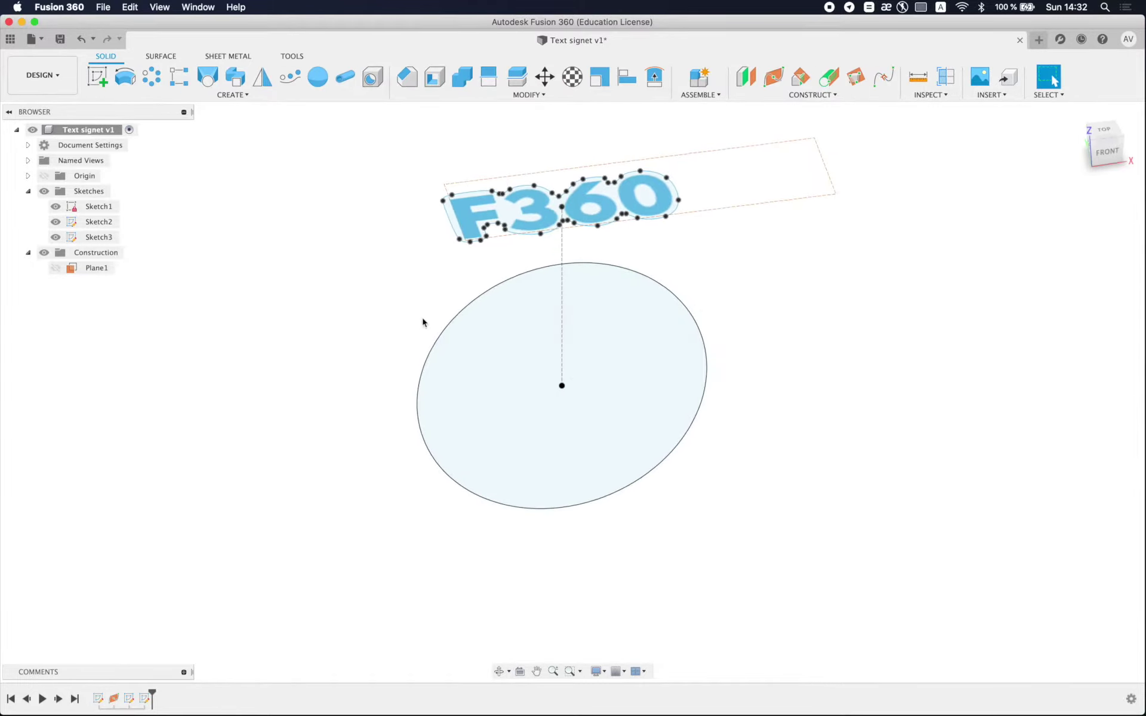
{"action": "left_click", "coordinate": [56, 222]}
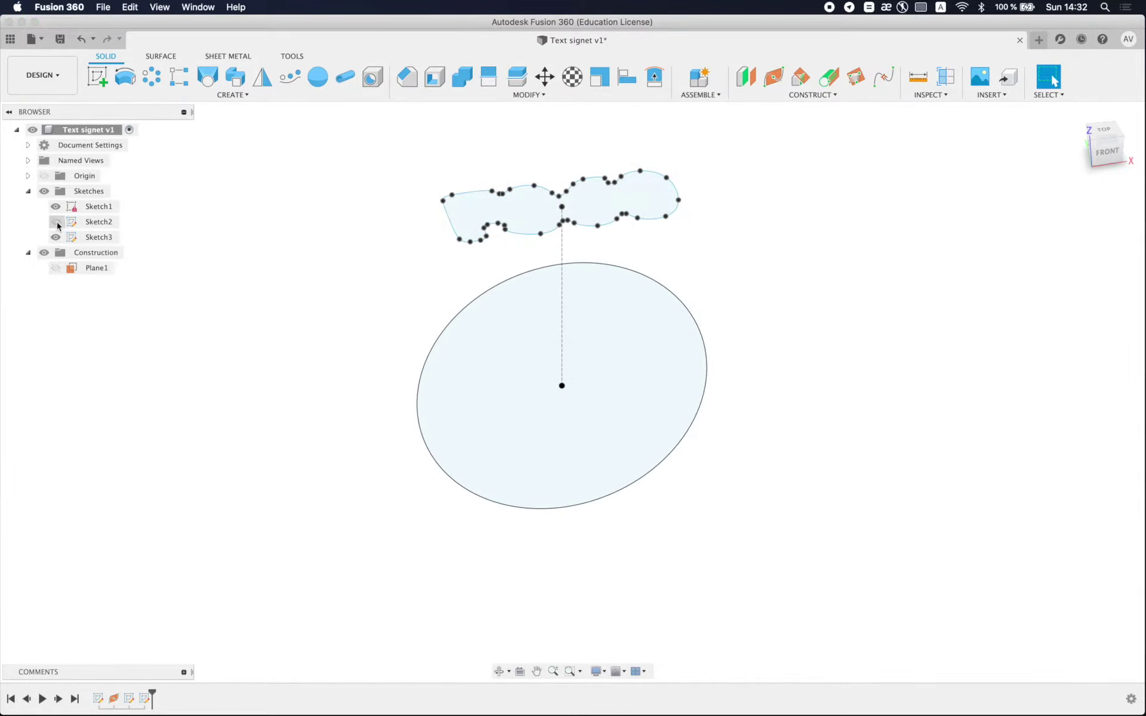
{"action": "left_click", "coordinate": [114, 223]}
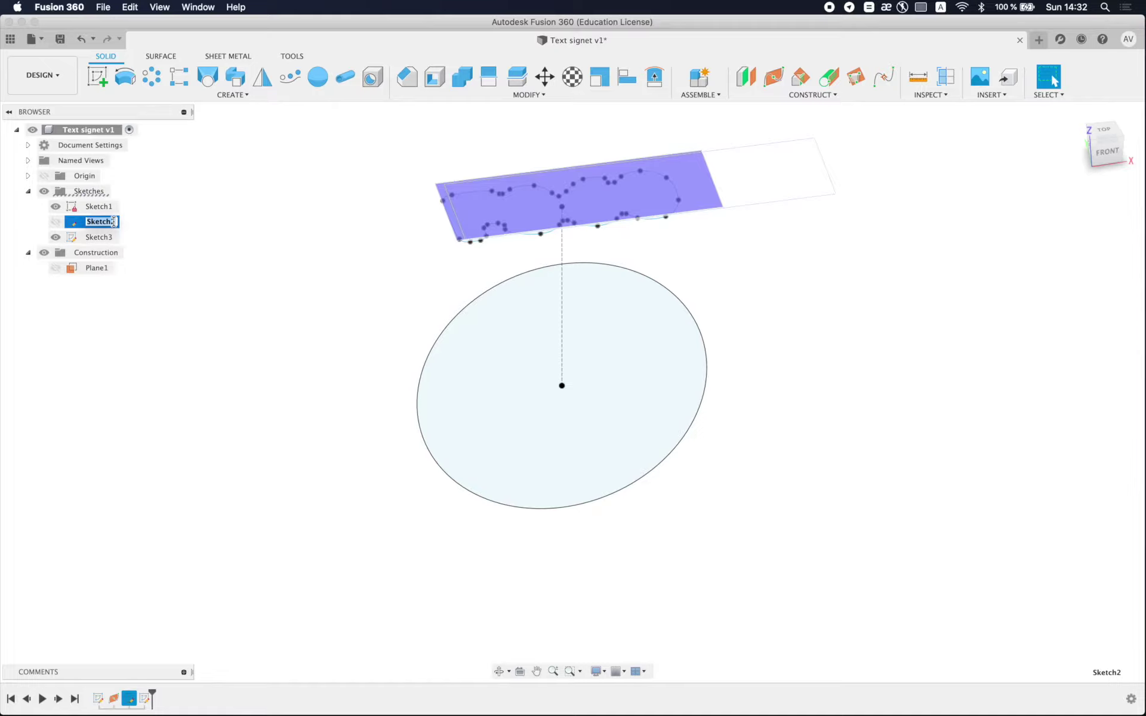
{"action": "type", "text": "Text"}
{"action": "key", "text": "Return"}
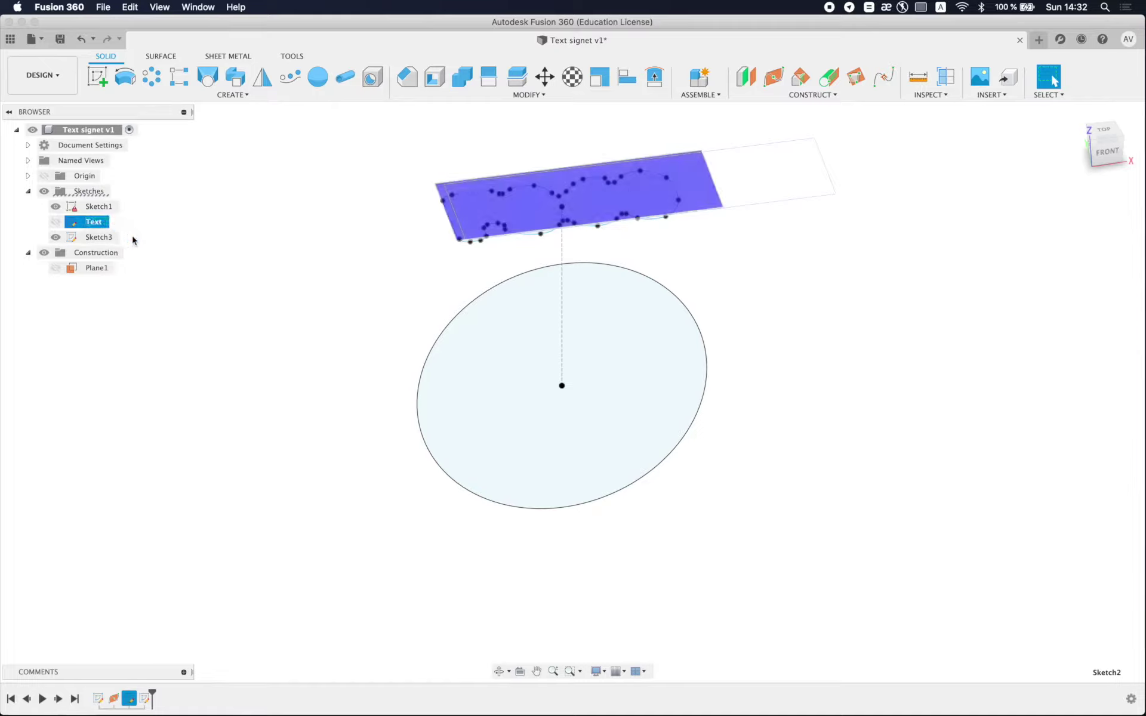
{"action": "left_click", "coordinate": [281, 337]}
{"action": "middle_click_drag", "start_coordinate": [309, 355], "coordinate": [315, 350], "text": "shift"}
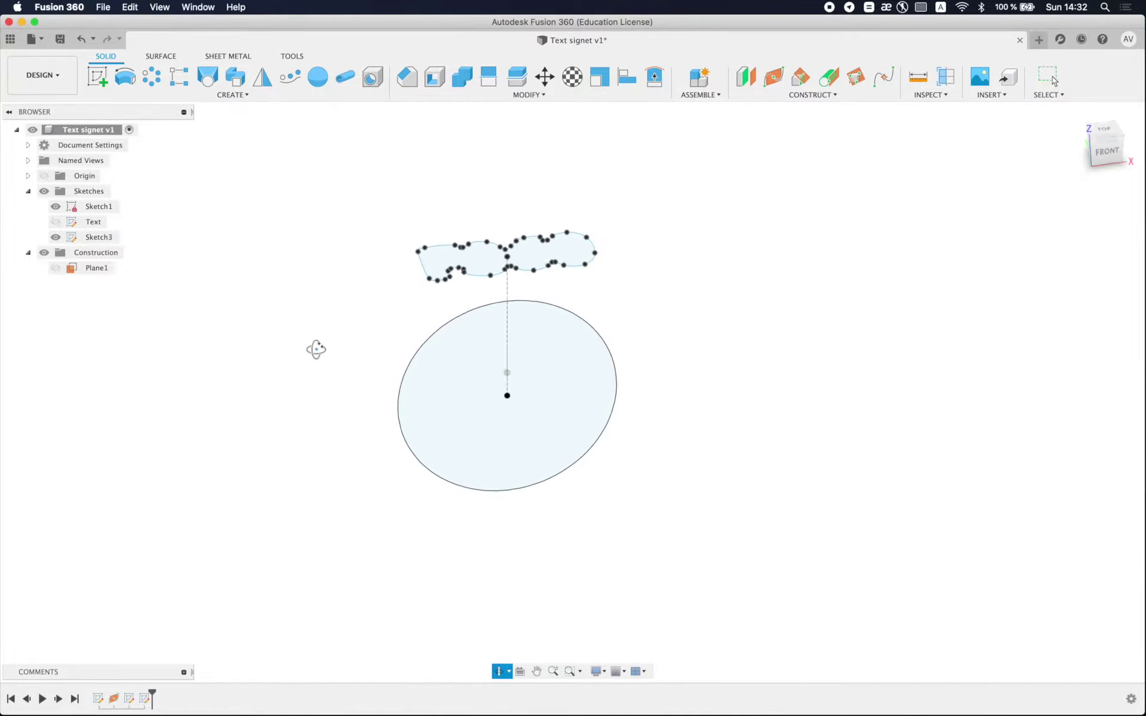
{"action": "left_click", "coordinate": [97, 76]}
Step: Pick the sketch plane, project the ring circle and intersect the text outline into it
{"action": "left_click", "coordinate": [636, 270]}
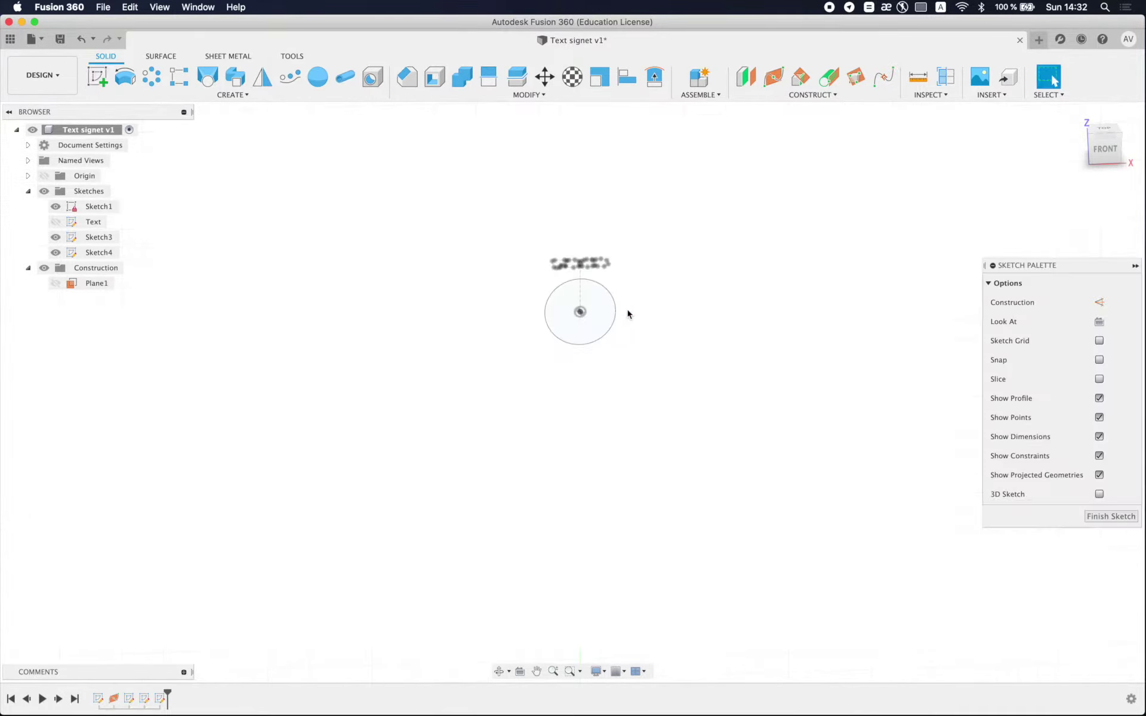
{"action": "key", "text": "p"}
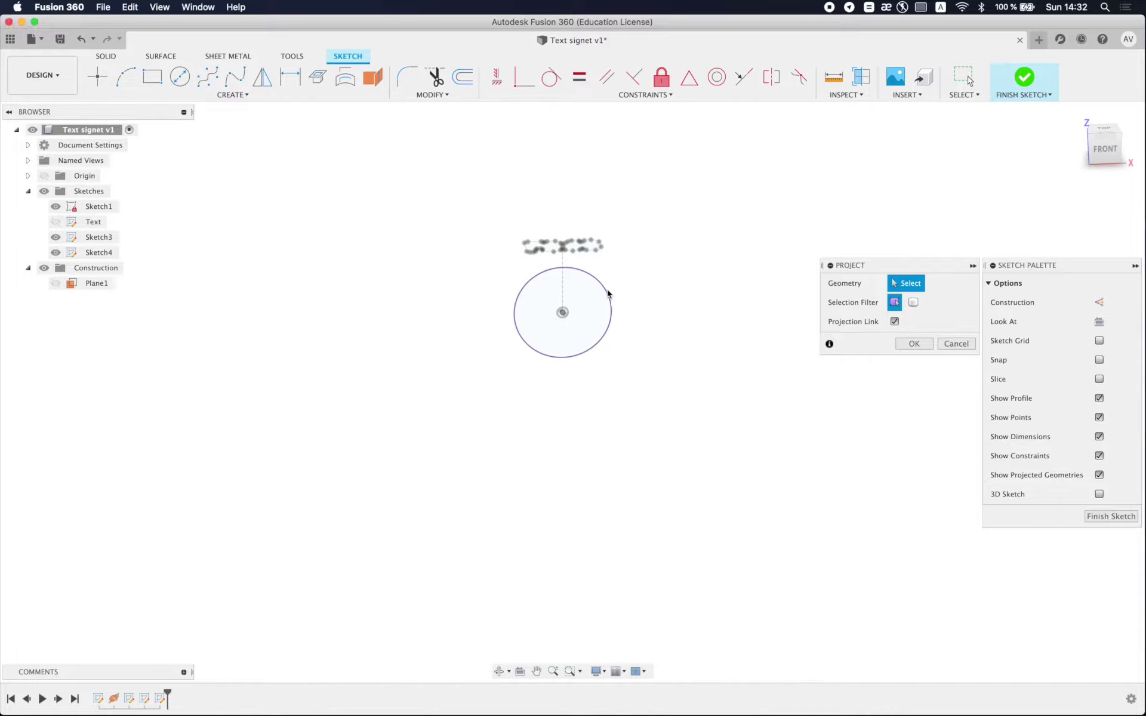
{"action": "left_click", "coordinate": [608, 293]}
{"action": "key", "text": "Return"}
{"action": "scroll", "coordinate": [519, 252], "scroll_direction": "up", "scroll_amount": 5}
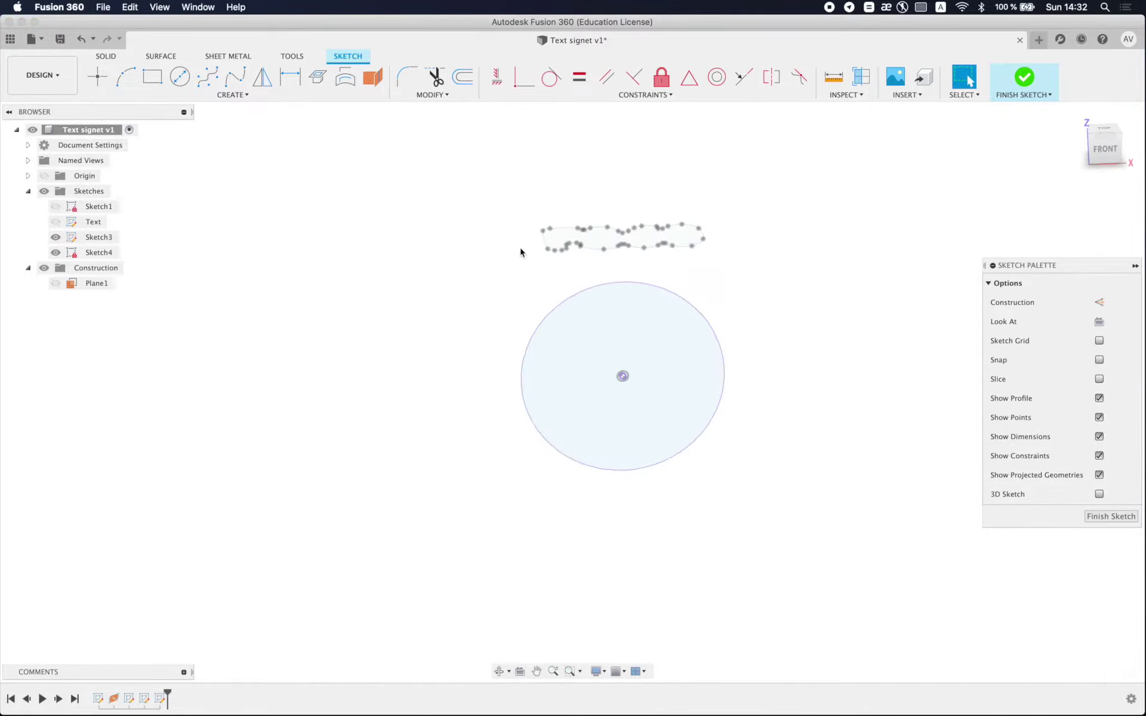
{"action": "left_click", "coordinate": [317, 76]}
{"action": "scroll", "coordinate": [537, 197], "scroll_direction": "up", "scroll_amount": 3}
{"action": "left_click", "coordinate": [530, 252]}
{"action": "scroll", "coordinate": [480, 266], "scroll_direction": "down", "scroll_amount": 3}
{"action": "key", "text": "Return"}
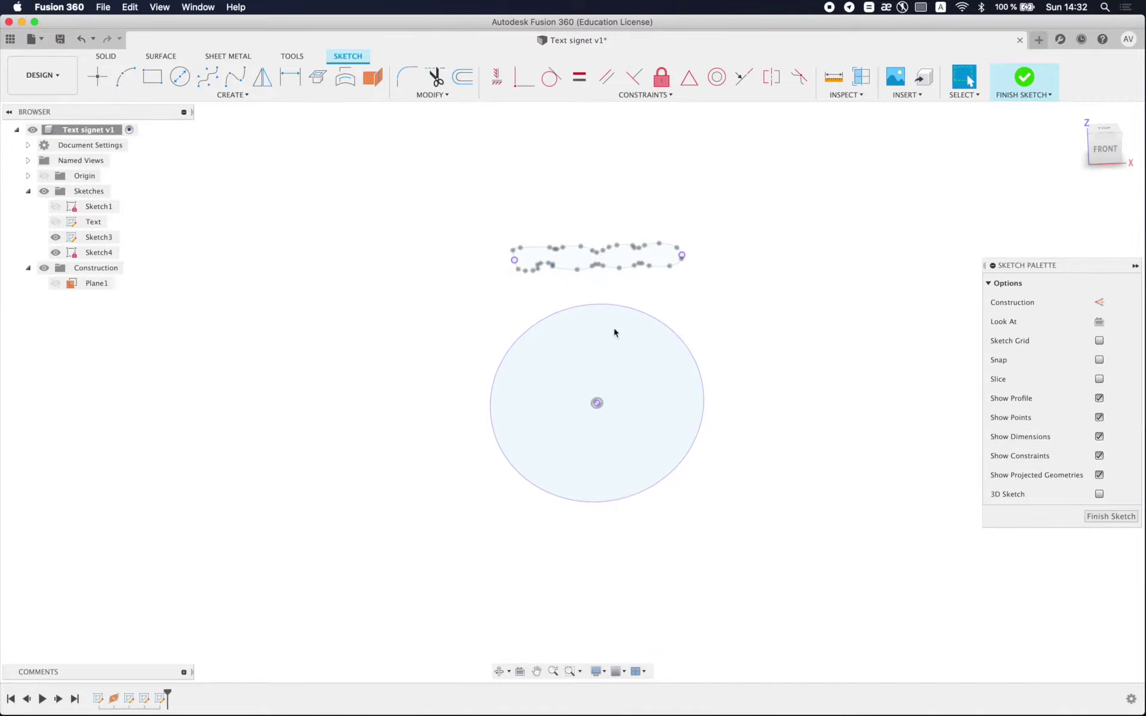
Step: Draw a vertical line from the circle's centre down to below the circle
{"action": "left_click", "coordinate": [1105, 148]}
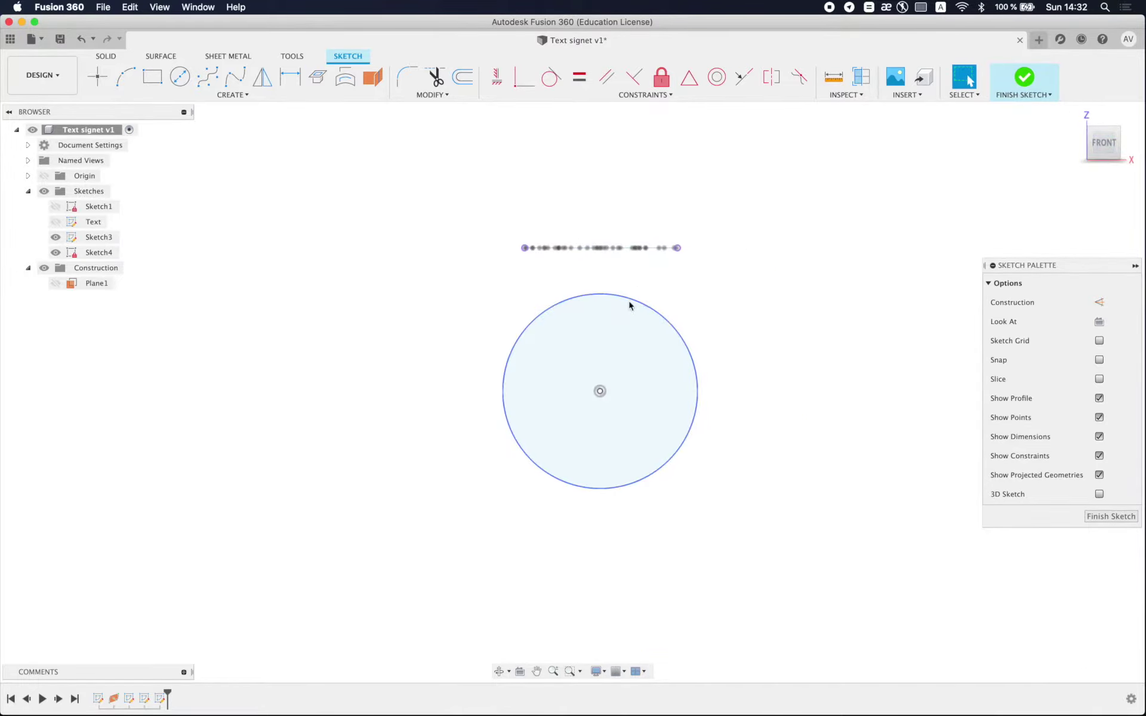
{"action": "left_click", "coordinate": [600, 392]}
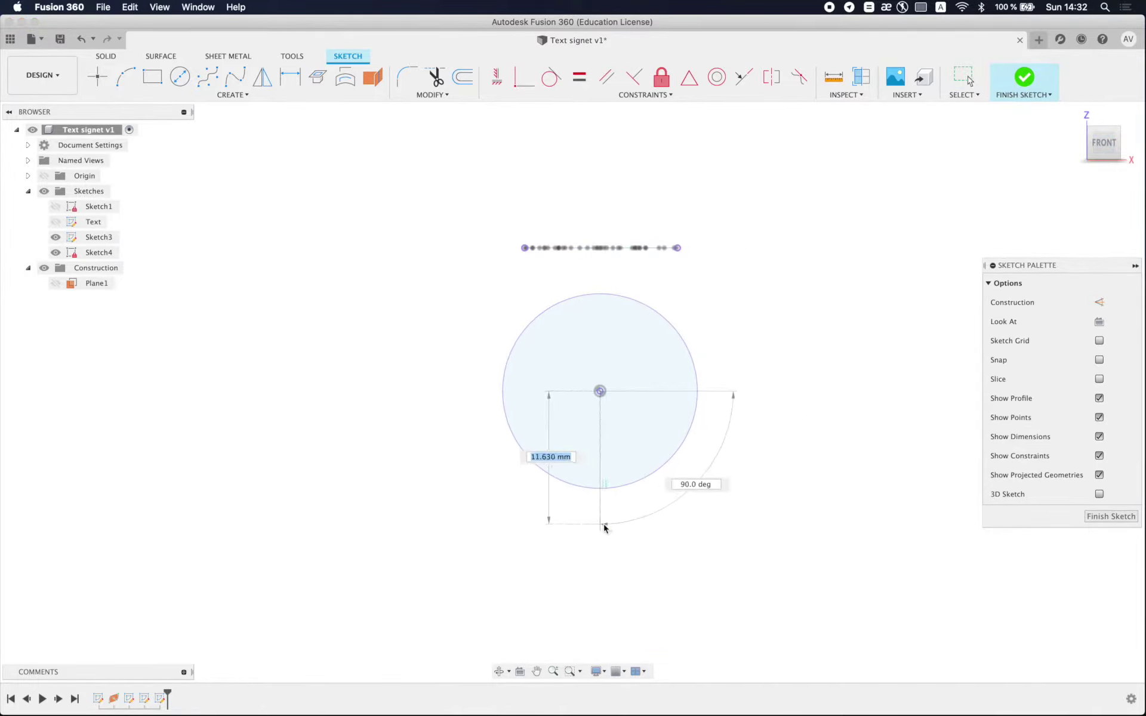
{"action": "left_click", "coordinate": [631, 524]}
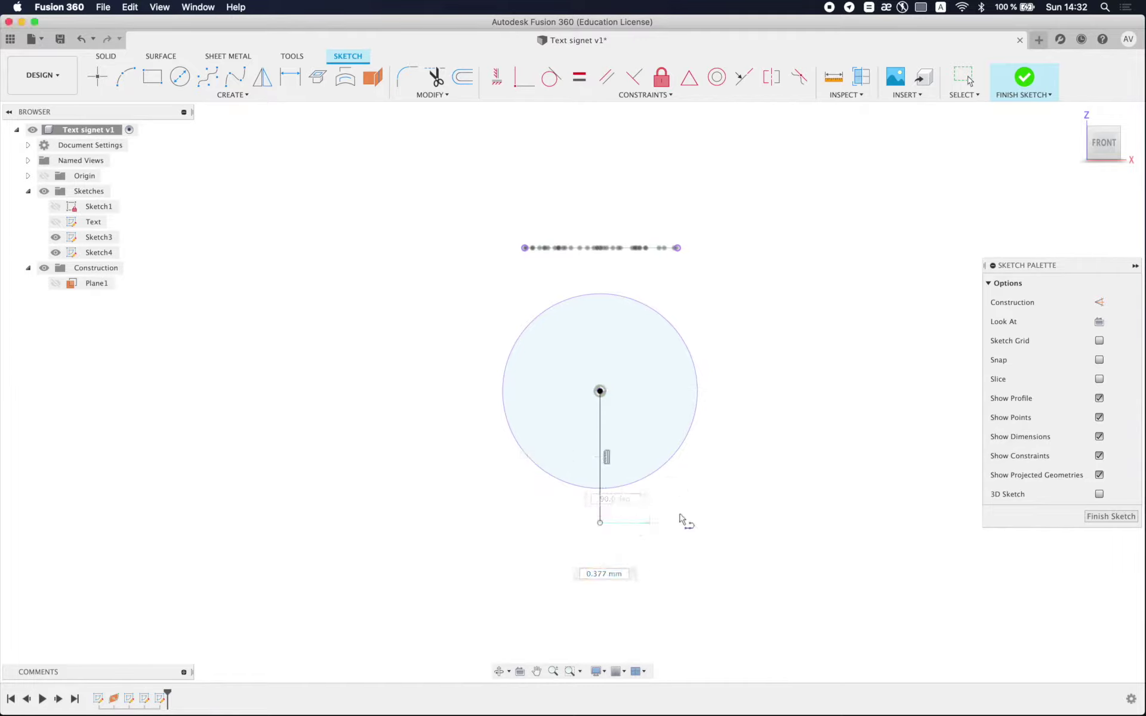
{"action": "scroll", "coordinate": [642, 465], "scroll_direction": "up", "scroll_amount": 3}
{"action": "key", "text": "Escape"}
Step: Dimension the line end 1.50 mm below the circle; make circle and line construction
{"action": "key", "text": "d"}
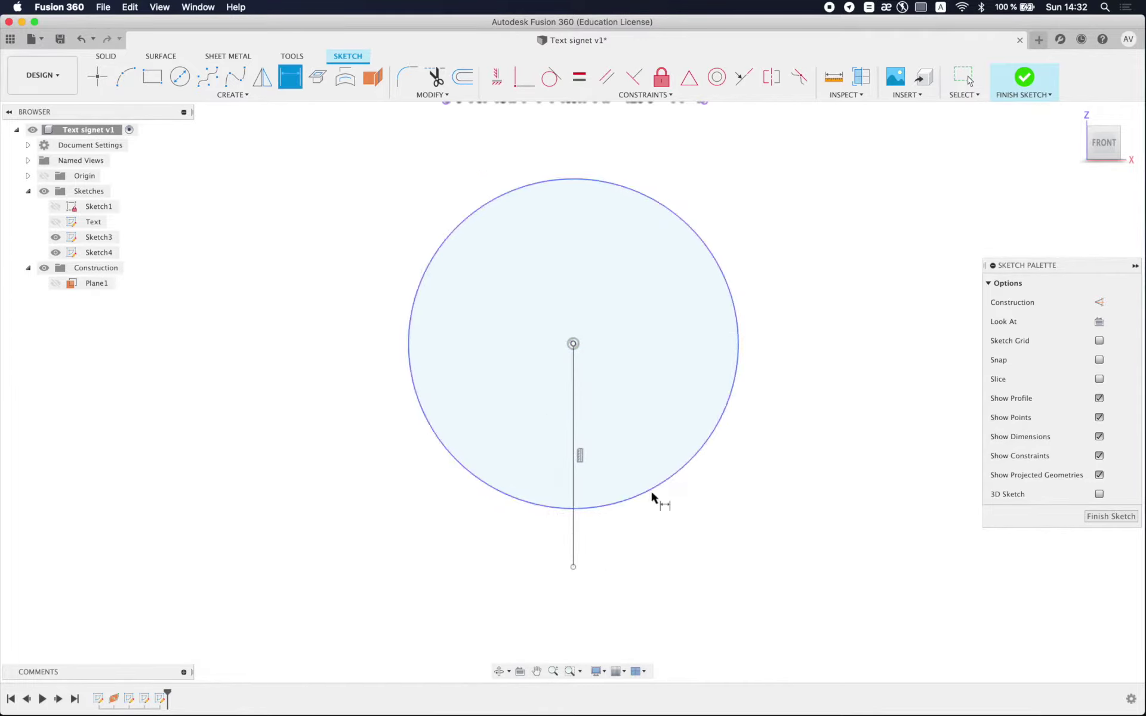
{"action": "right_click", "coordinate": [651, 491]}
{"action": "left_click", "coordinate": [686, 562]}
{"action": "left_click", "coordinate": [574, 567]}
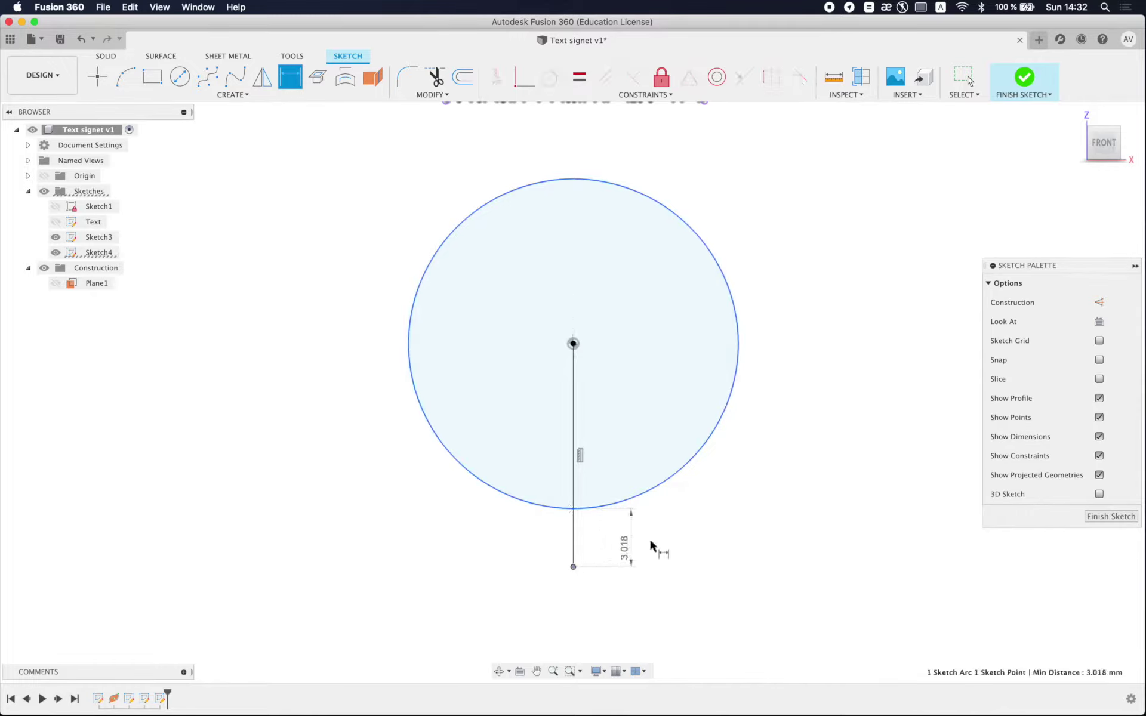
{"action": "left_click", "coordinate": [682, 533]}
{"action": "type", "text": "1.5"}
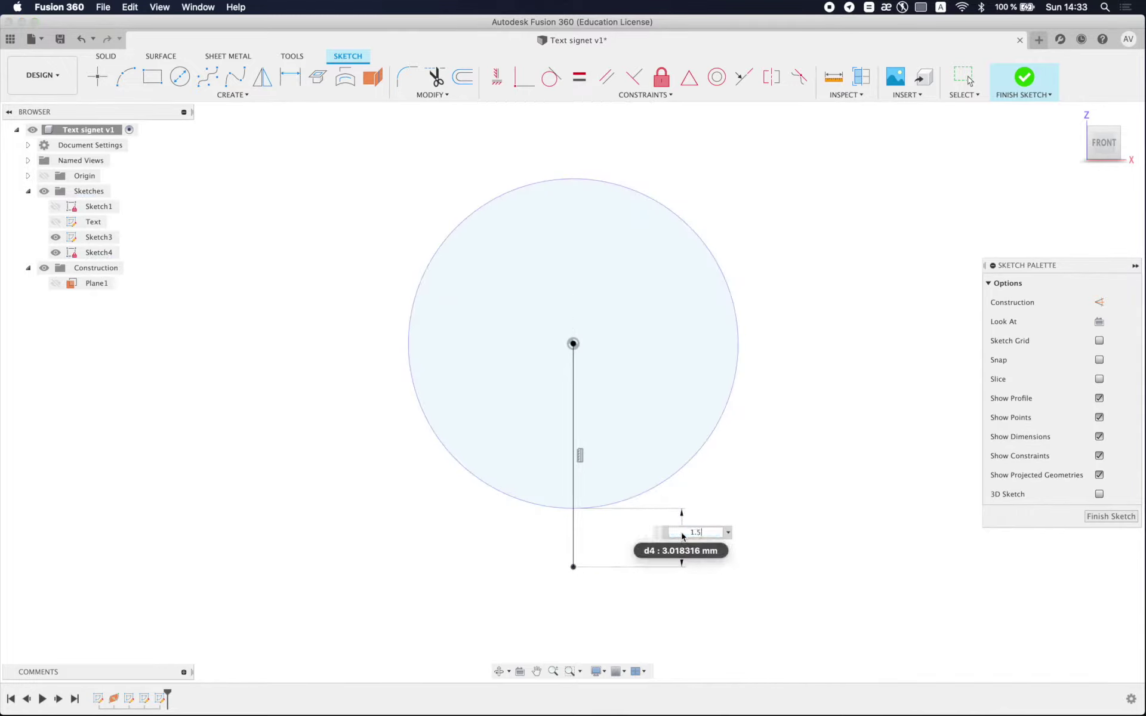
{"action": "key", "text": "Return"}
{"action": "scroll", "coordinate": [659, 549], "scroll_direction": "down", "scroll_amount": 2}
{"action": "left_click_drag", "start_coordinate": [714, 577], "coordinate": [499, 421]}
{"action": "left_click", "coordinate": [1099, 343]}
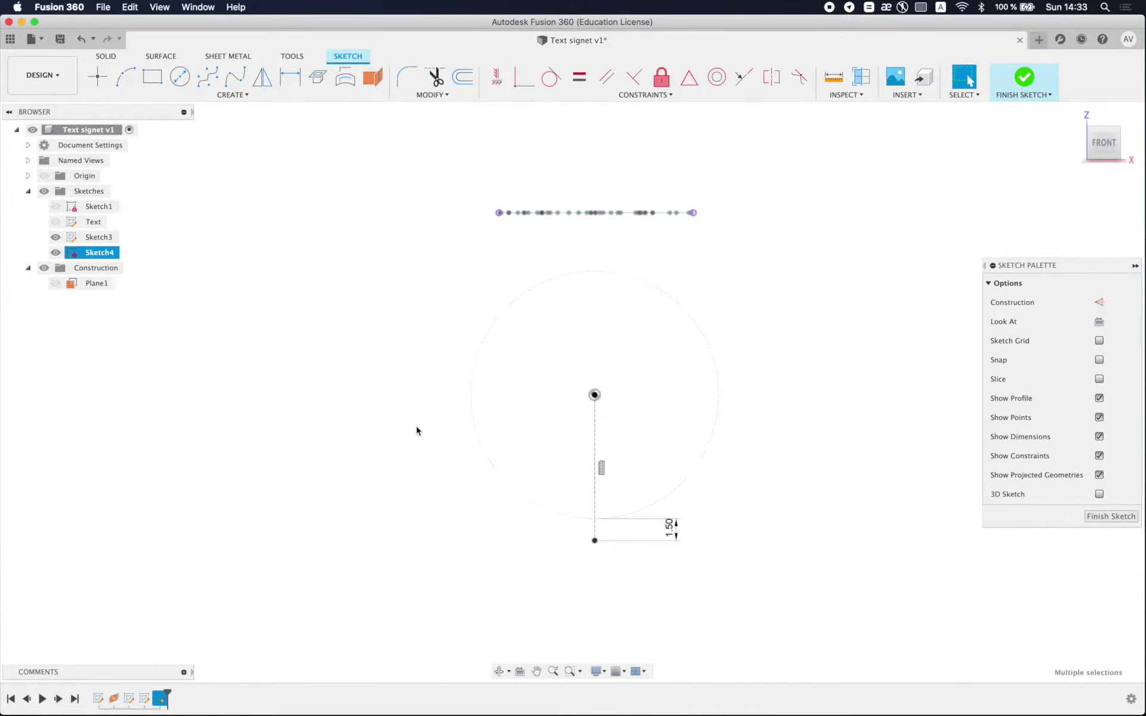
Step: Draw the left fit-point spline to the bottom point with a horizontal bottom tangent
{"action": "left_click", "coordinate": [230, 75]}
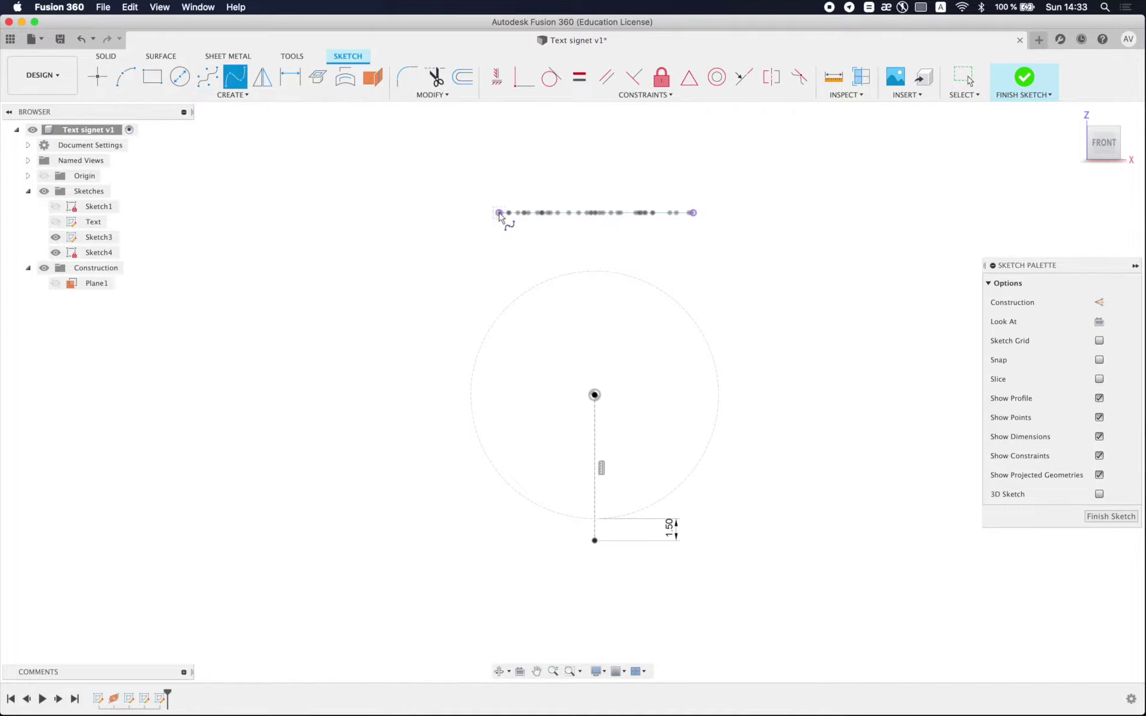
{"action": "left_click", "coordinate": [436, 393]}
{"action": "left_click", "coordinate": [608, 512]}
{"action": "scroll", "coordinate": [628, 533], "scroll_direction": "up", "scroll_amount": 3}
{"action": "key", "text": "Escape"}
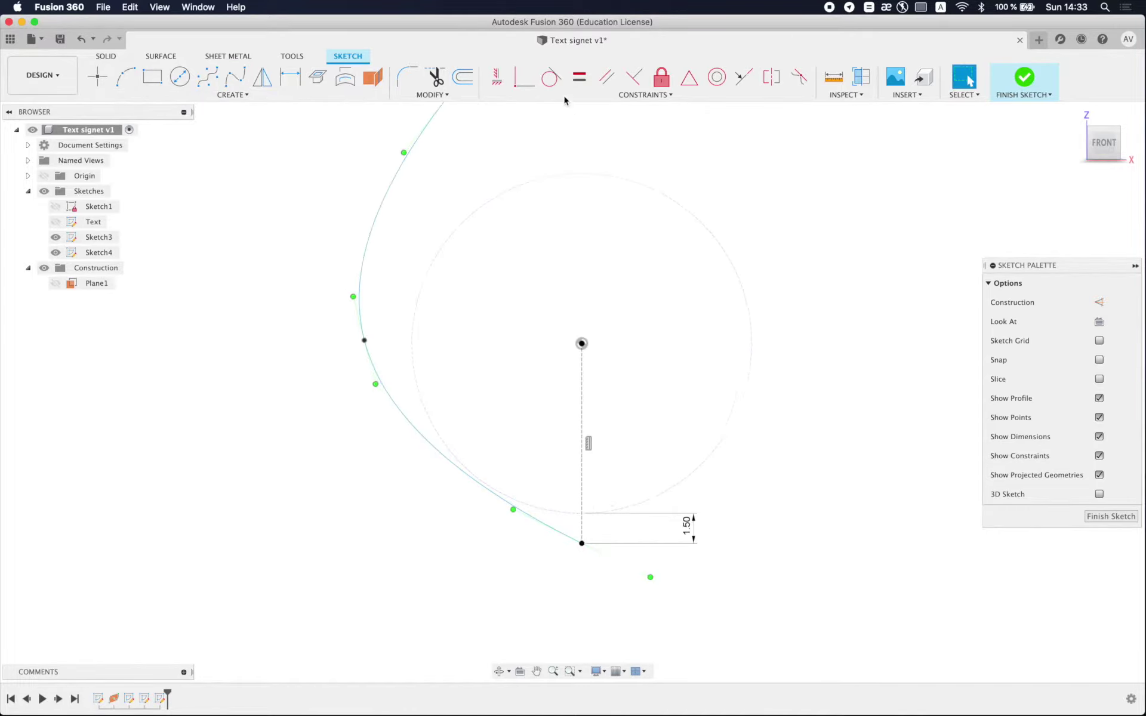
{"action": "left_click", "coordinate": [497, 77]}
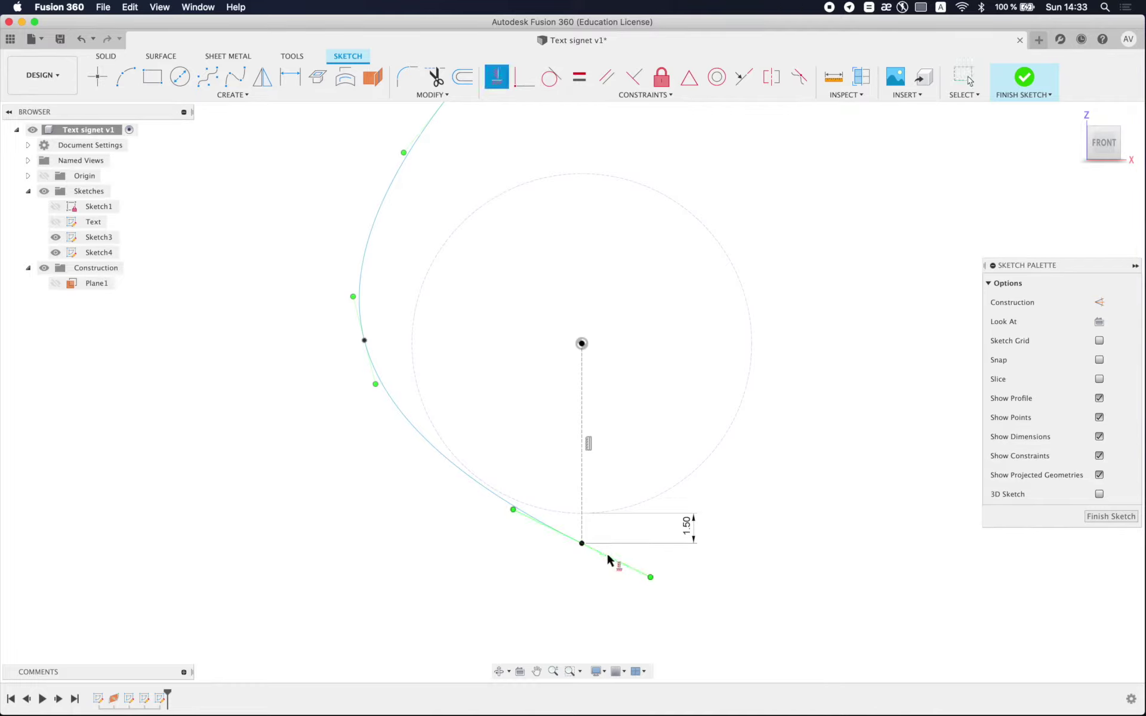
{"action": "left_click", "coordinate": [607, 553]}
{"action": "key", "text": "Escape"}
{"action": "scroll", "coordinate": [537, 570], "scroll_direction": "down", "scroll_amount": 2}
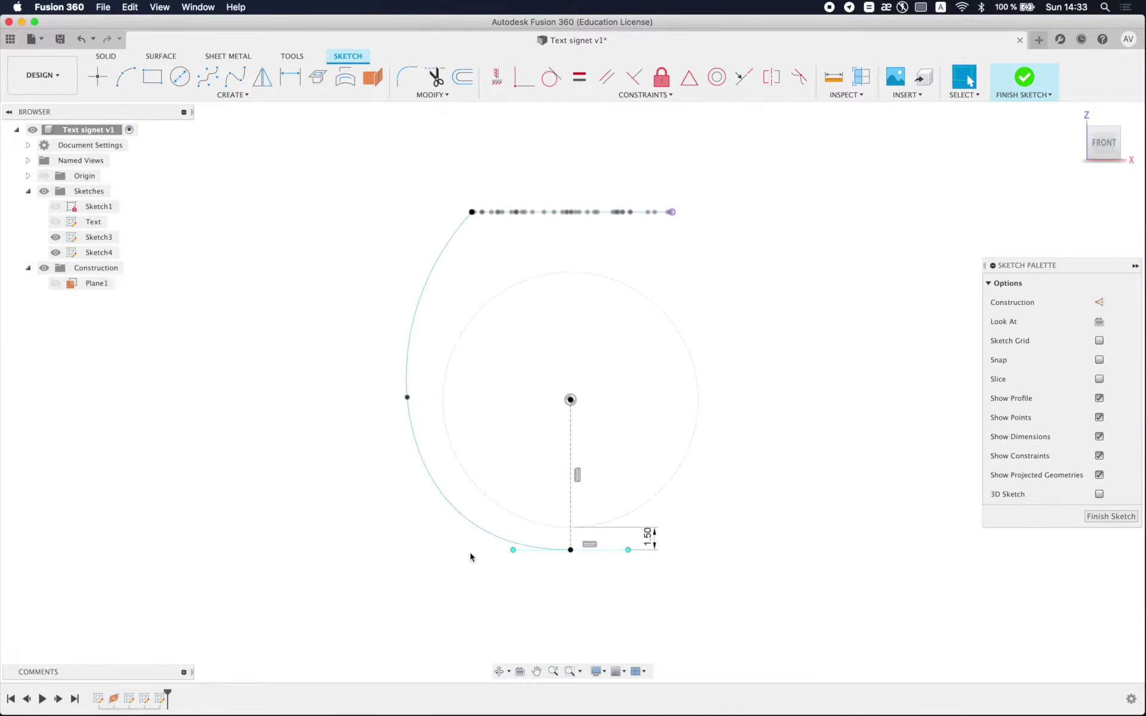
Step: Reshape the left spline by shortening its bottom handle and nudging its left fit point
{"action": "left_click", "coordinate": [406, 408]}
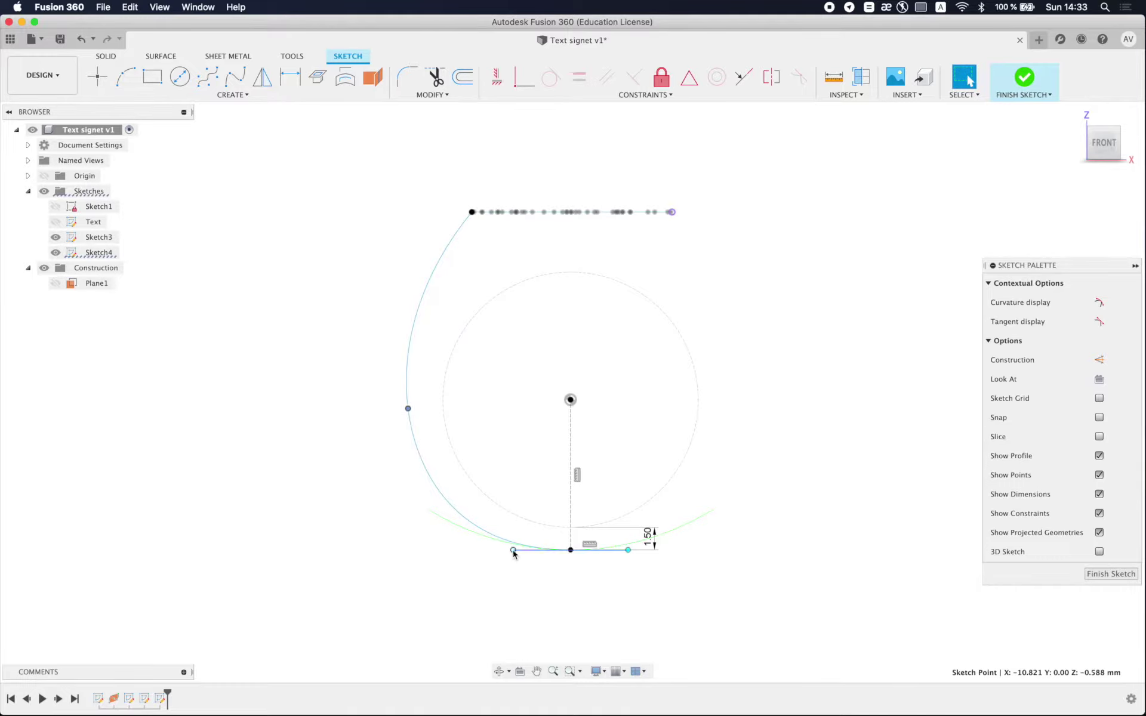
{"action": "left_click_drag", "start_coordinate": [513, 551], "coordinate": [520, 554]}
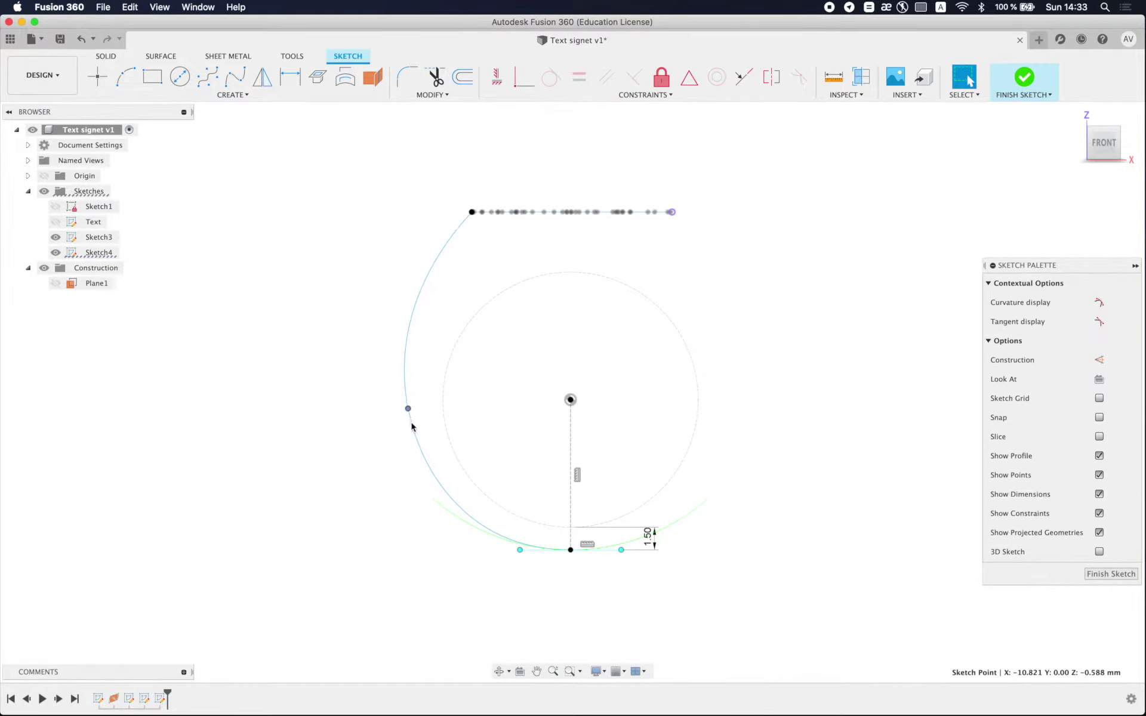
{"action": "left_click_drag", "start_coordinate": [408, 408], "coordinate": [417, 437]}
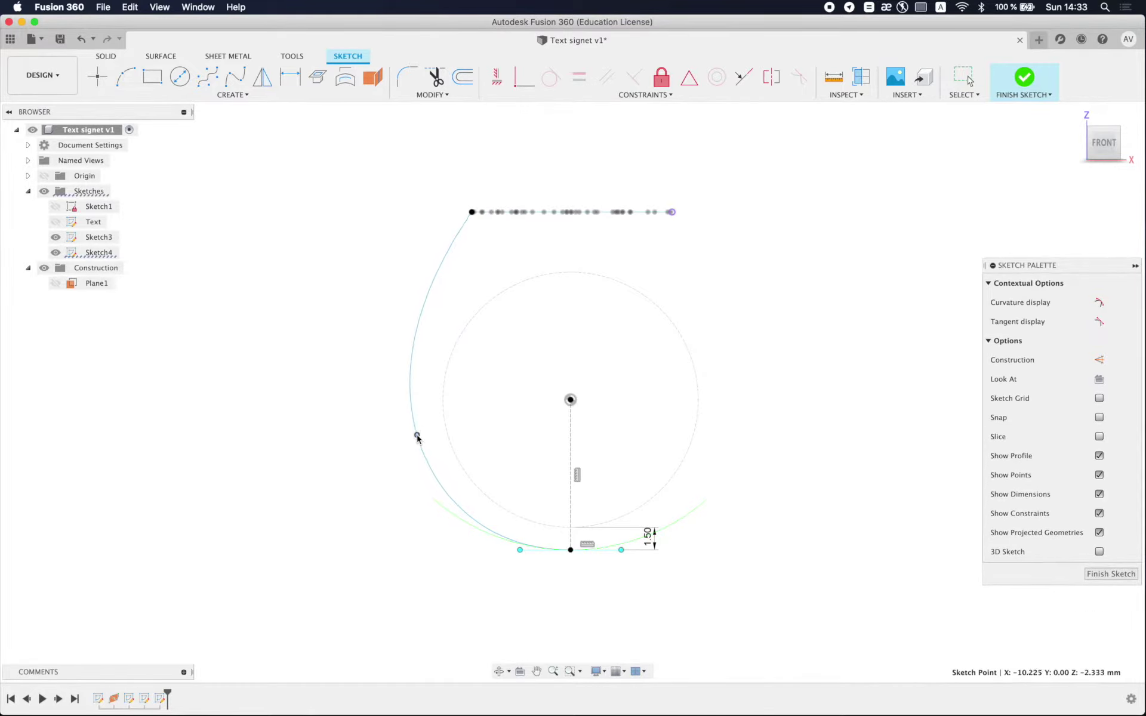
{"action": "key", "text": "super+z"}
{"action": "left_click", "coordinate": [407, 403]}
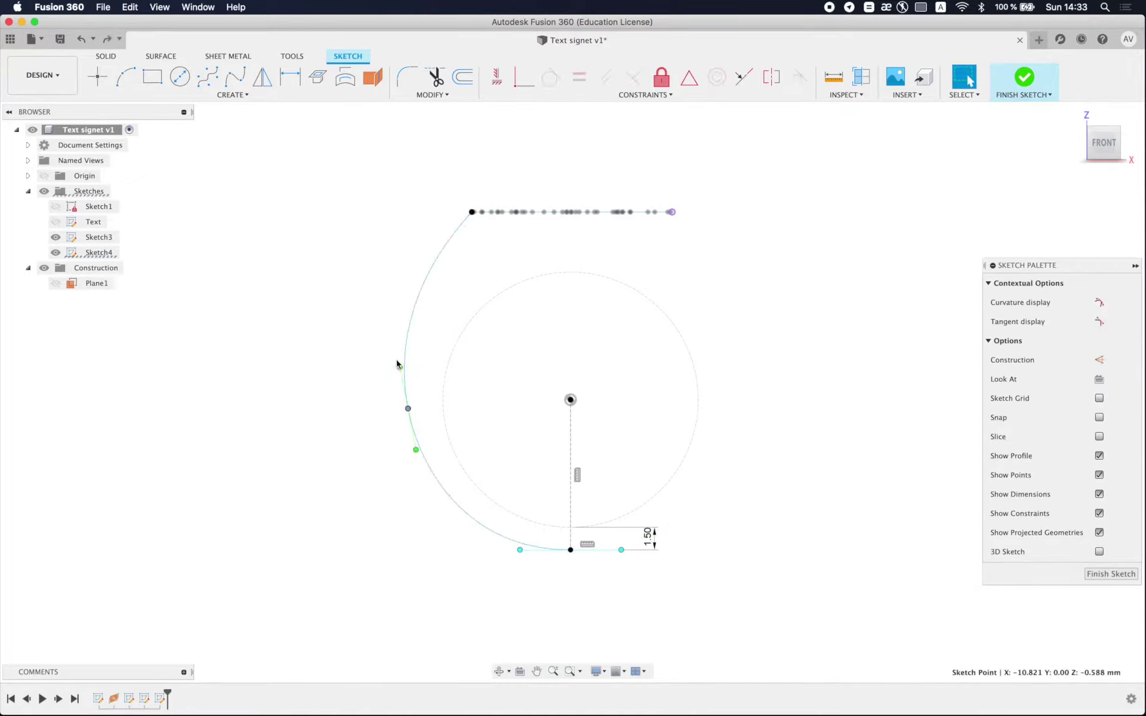
{"action": "left_click_drag", "start_coordinate": [401, 369], "coordinate": [401, 367]}
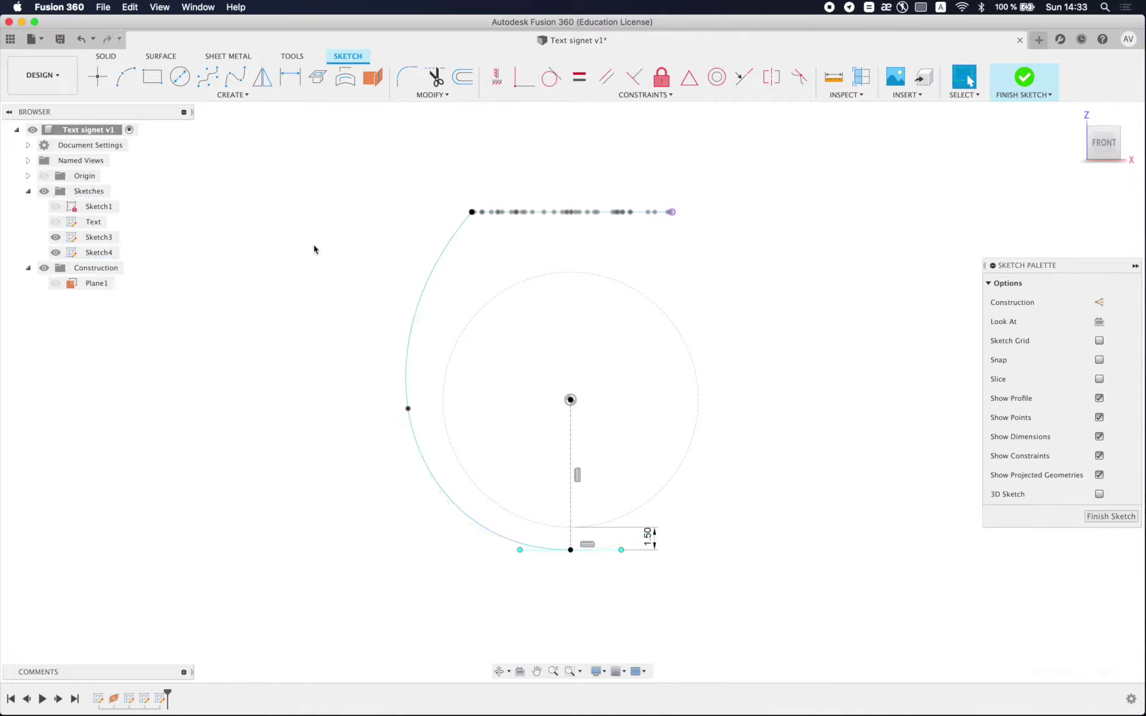
Step: Draw the right spline to the bottom point, making the bottom handles equal and horizontal
{"action": "left_click", "coordinate": [235, 76]}
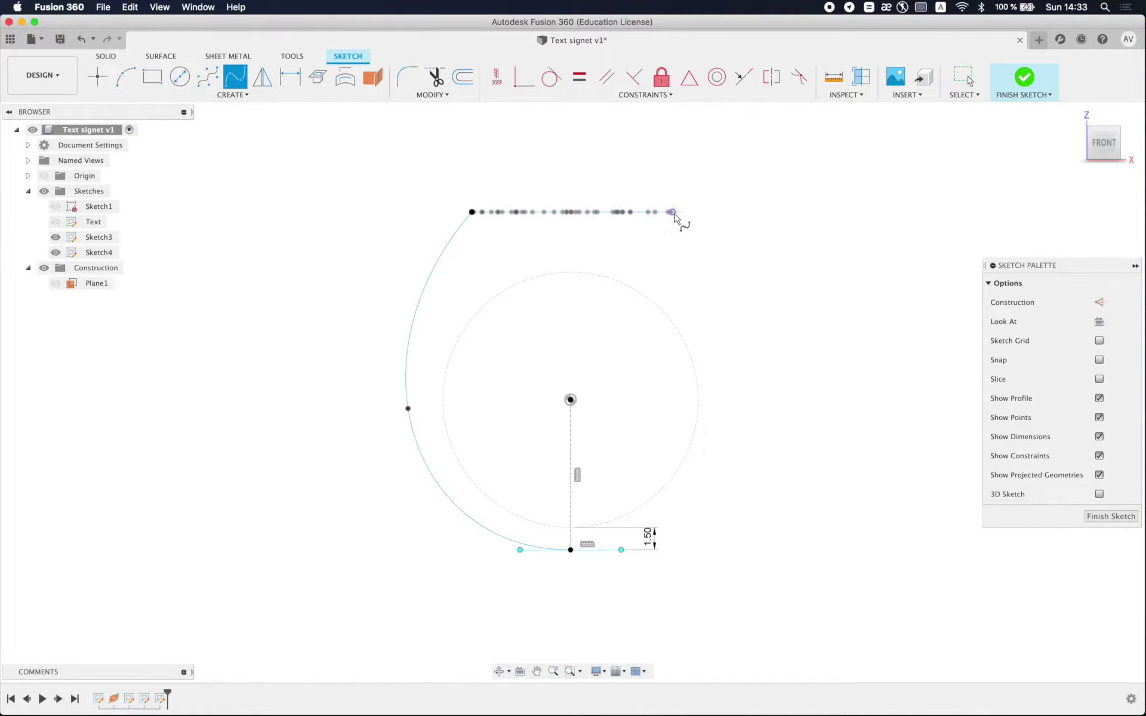
{"action": "left_click", "coordinate": [741, 388]}
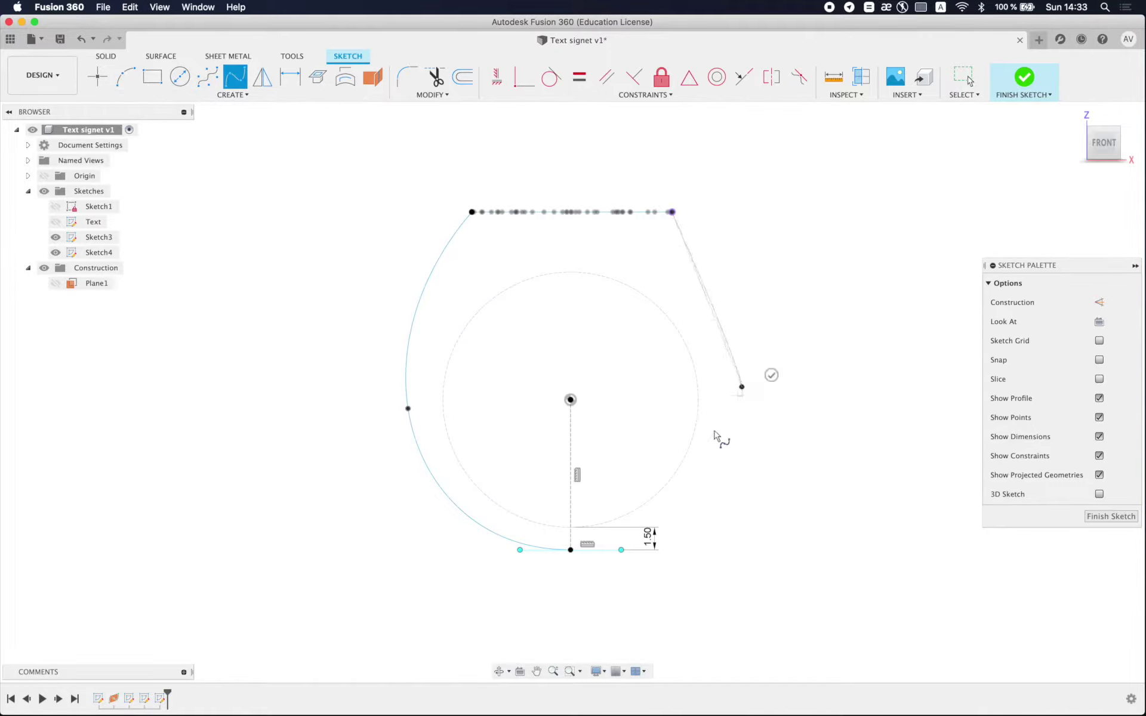
{"action": "left_click", "coordinate": [585, 578]}
{"action": "left_click", "coordinate": [579, 76]}
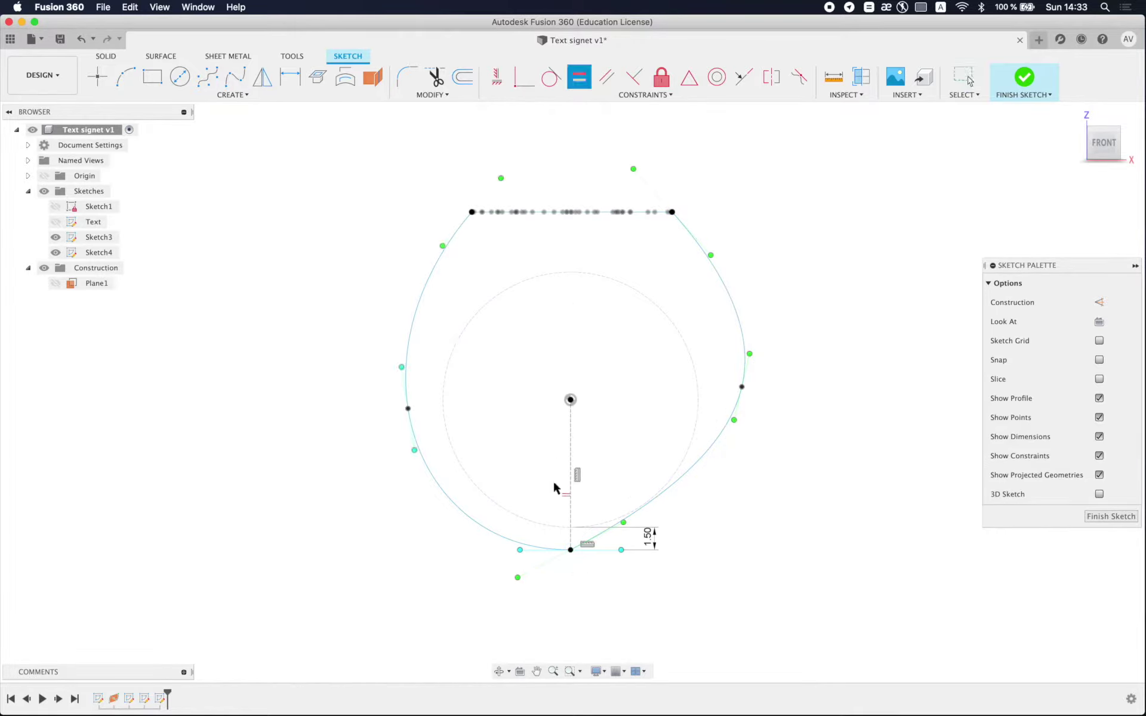
{"action": "left_click", "coordinate": [538, 564]}
{"action": "left_click", "coordinate": [599, 549]}
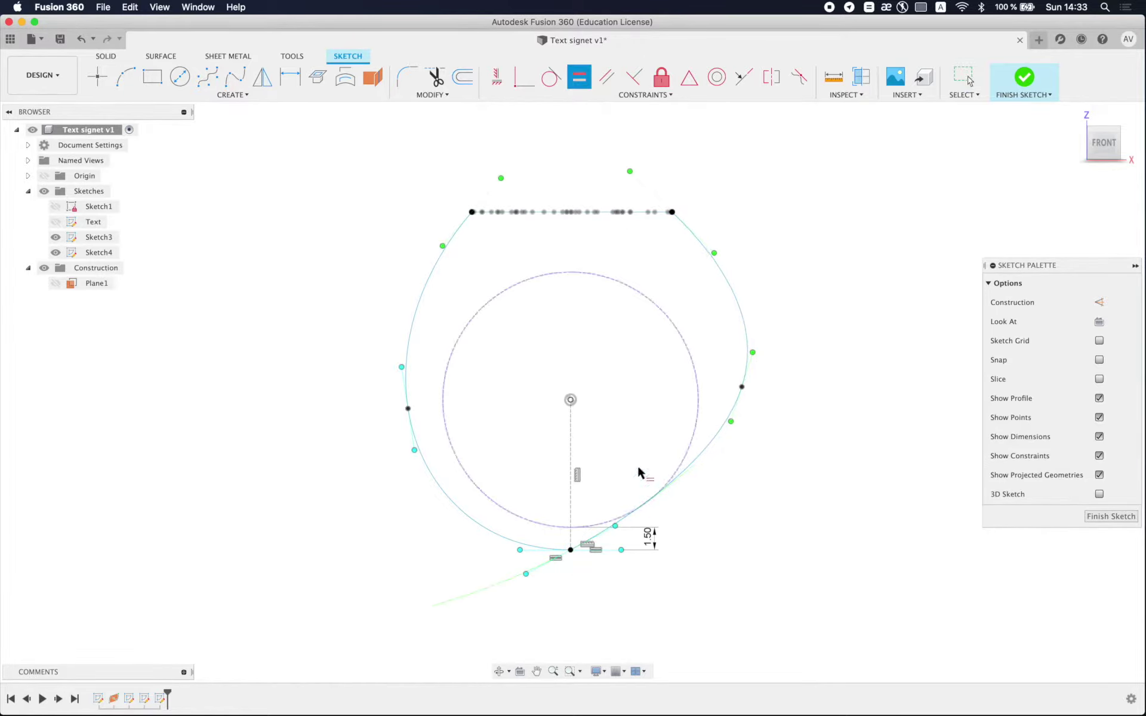
{"action": "key", "text": "Escape"}
{"action": "left_click", "coordinate": [497, 77]}
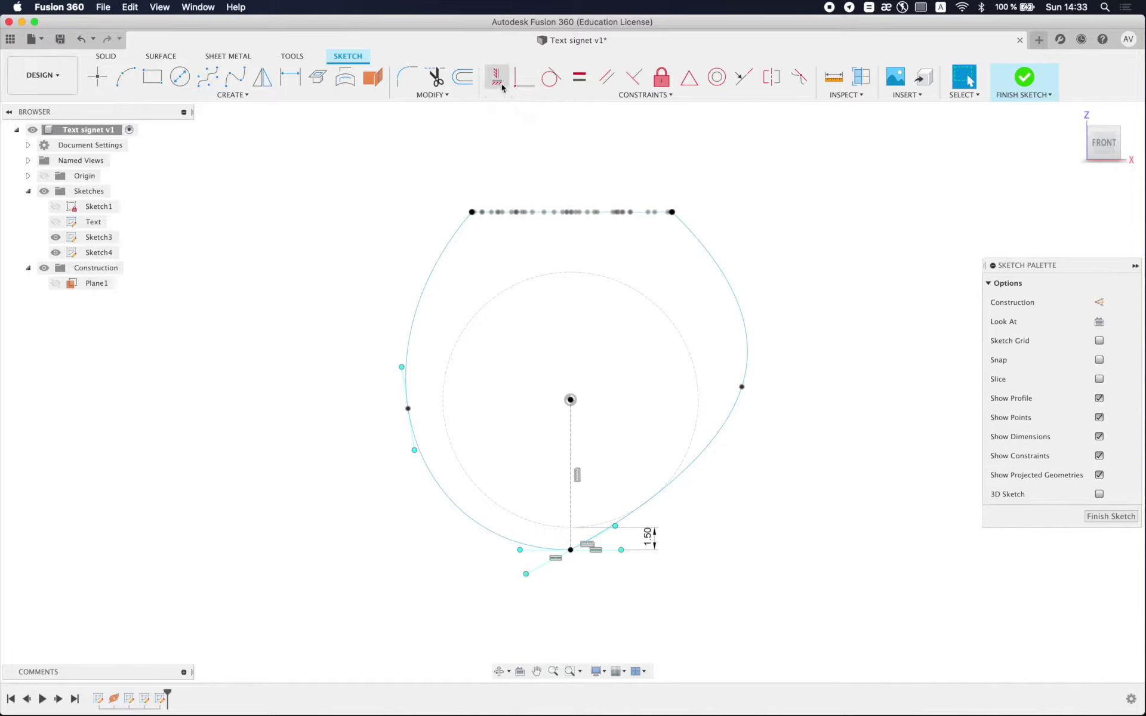
{"action": "left_click", "coordinate": [538, 573]}
{"action": "key", "text": "Escape"}
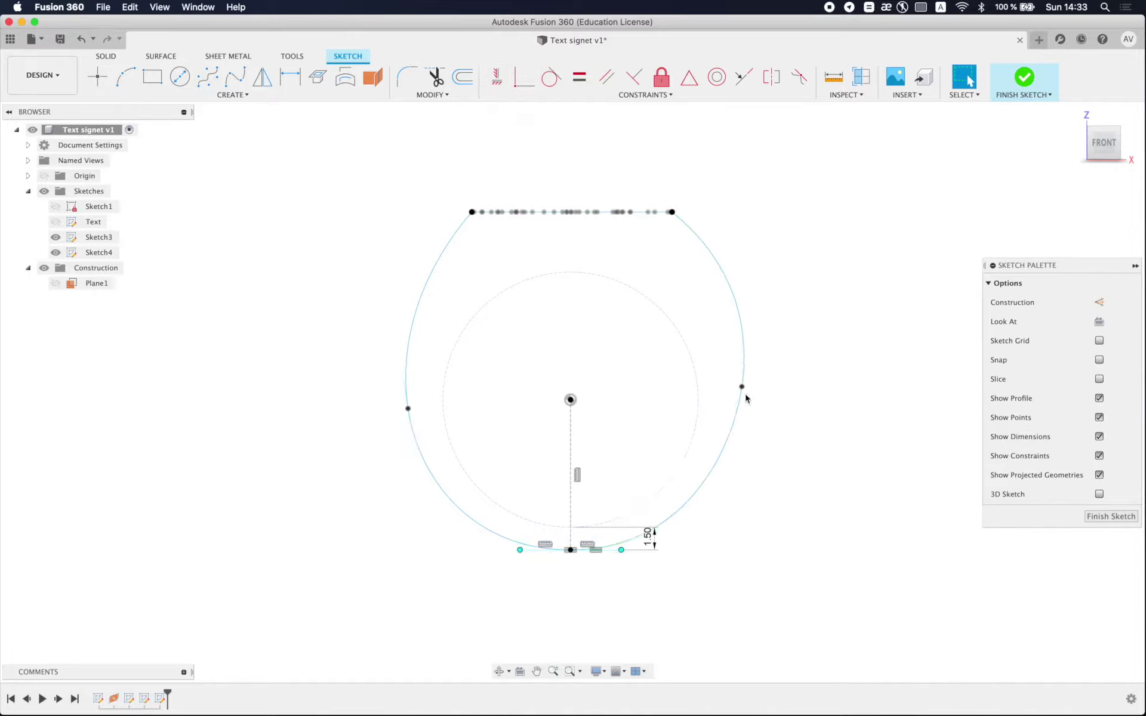
Step: Adjust the right fit point and tangent handle to match the left curve, then finish the sketch
{"action": "left_click_drag", "start_coordinate": [743, 388], "coordinate": [735, 419]}
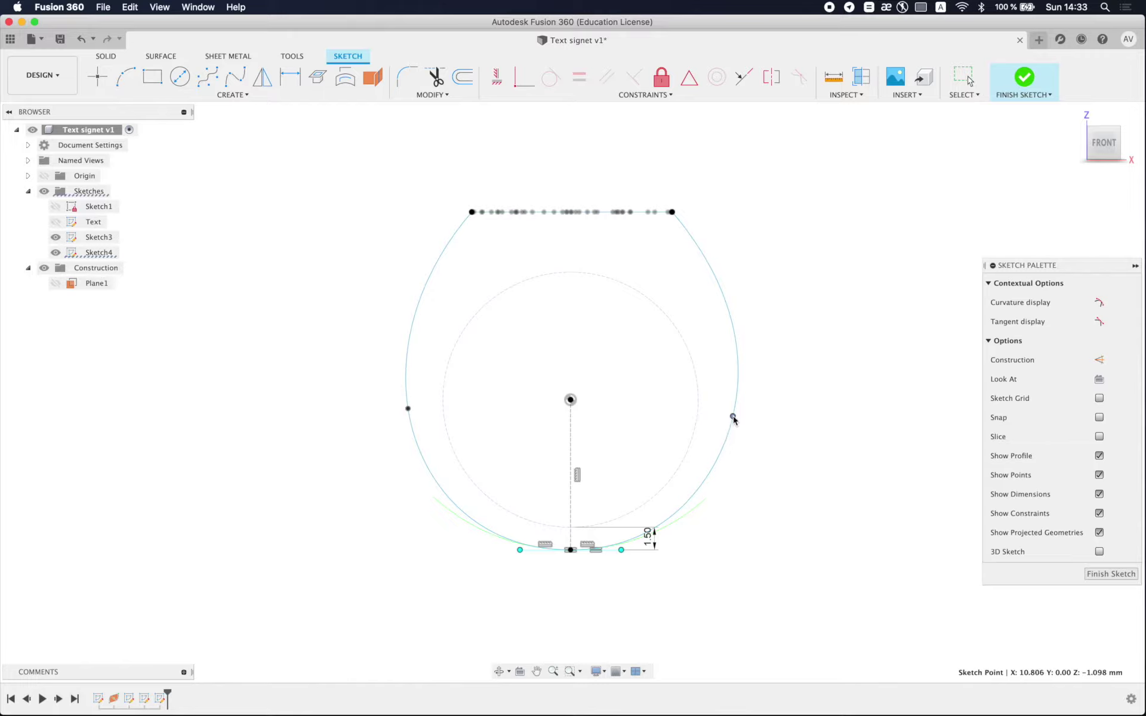
{"action": "left_click", "coordinate": [733, 418]}
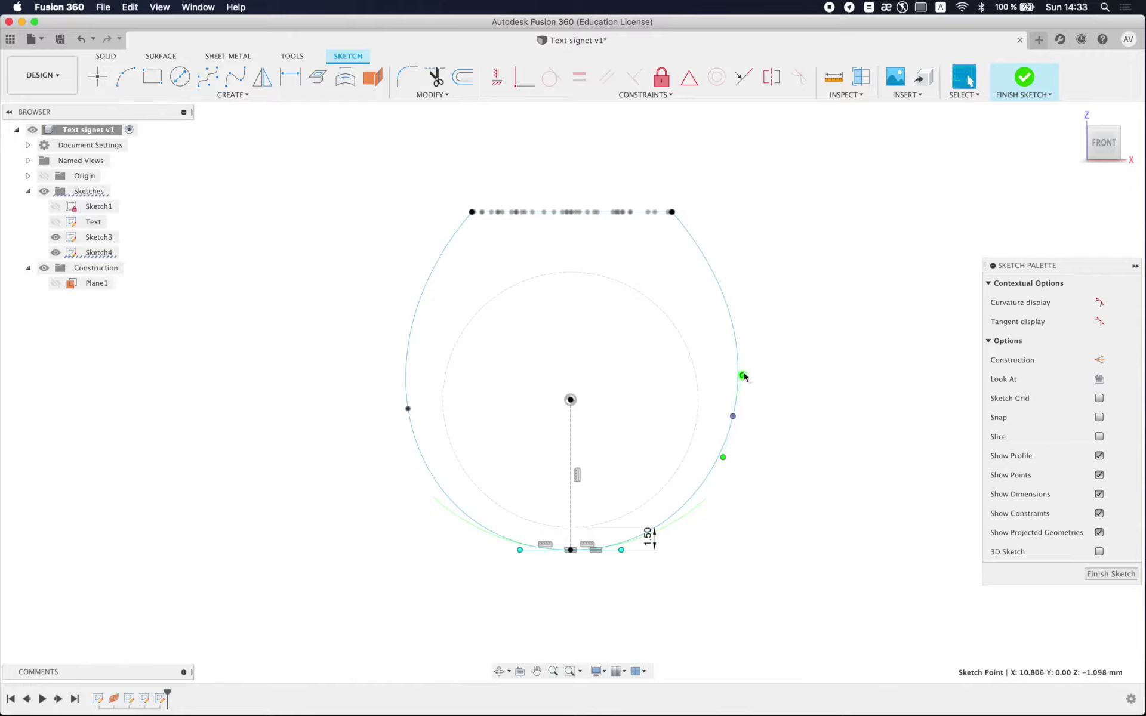
{"action": "left_click_drag", "start_coordinate": [743, 375], "coordinate": [741, 375]}
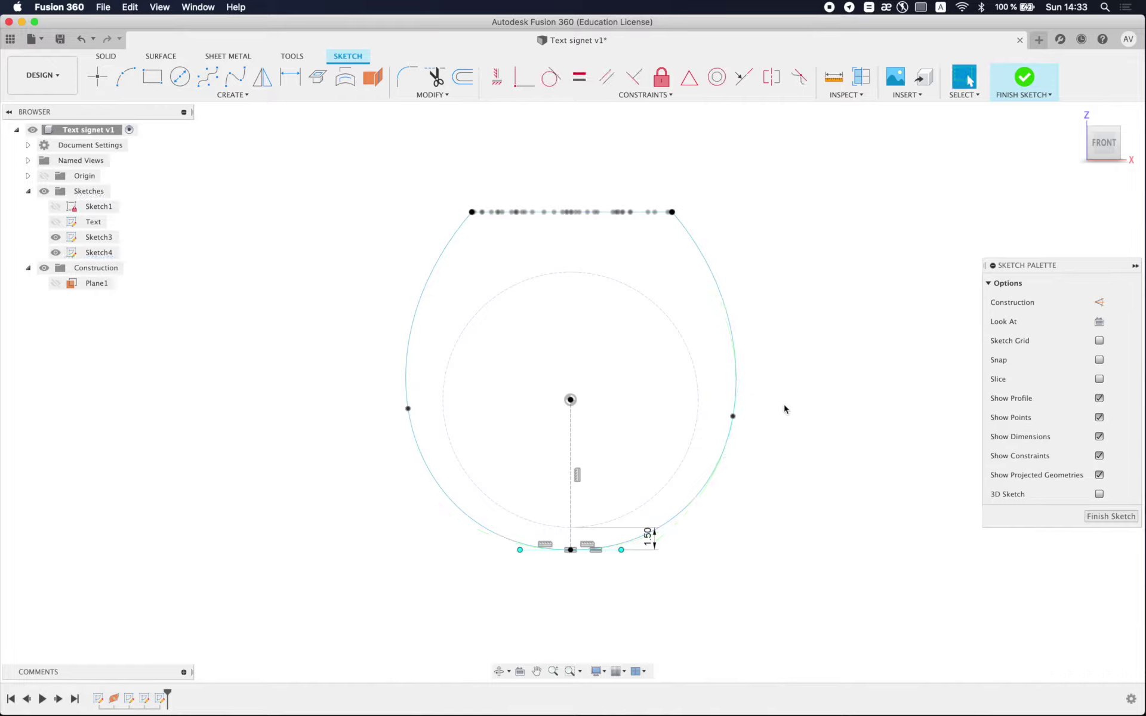
{"action": "scroll", "coordinate": [776, 394], "scroll_direction": "down", "scroll_amount": 3}
{"action": "middle_click_drag", "start_coordinate": [617, 363], "coordinate": [794, 296], "text": "shift"}
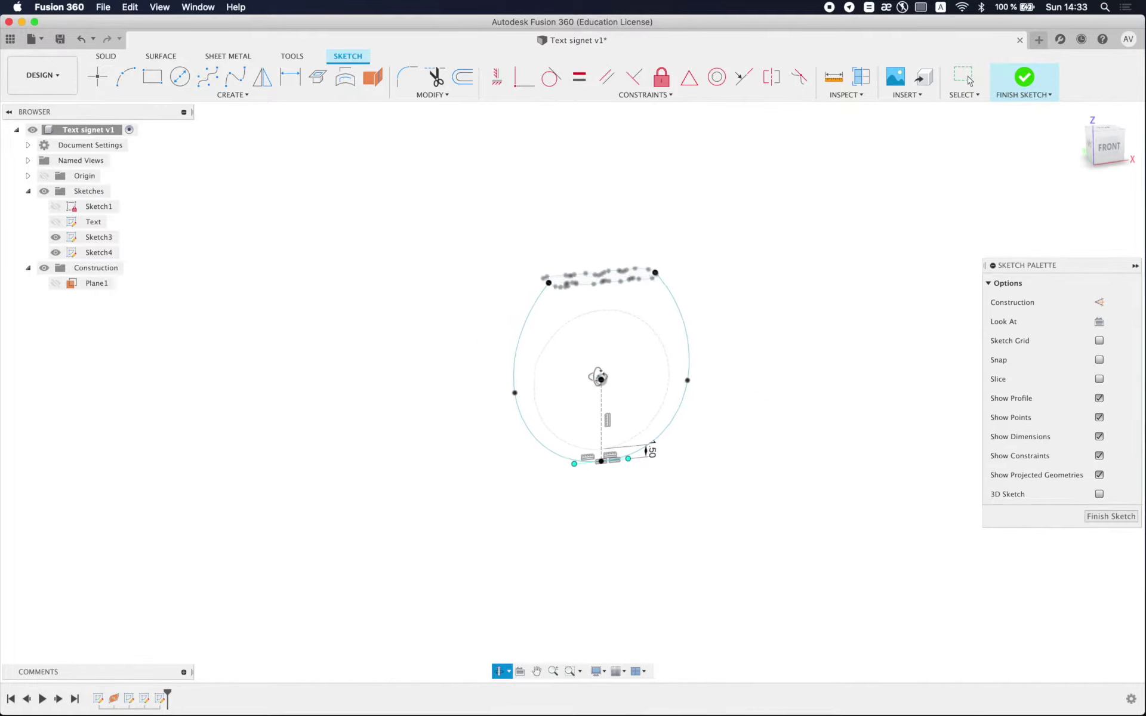
{"action": "left_click", "coordinate": [1013, 84]}
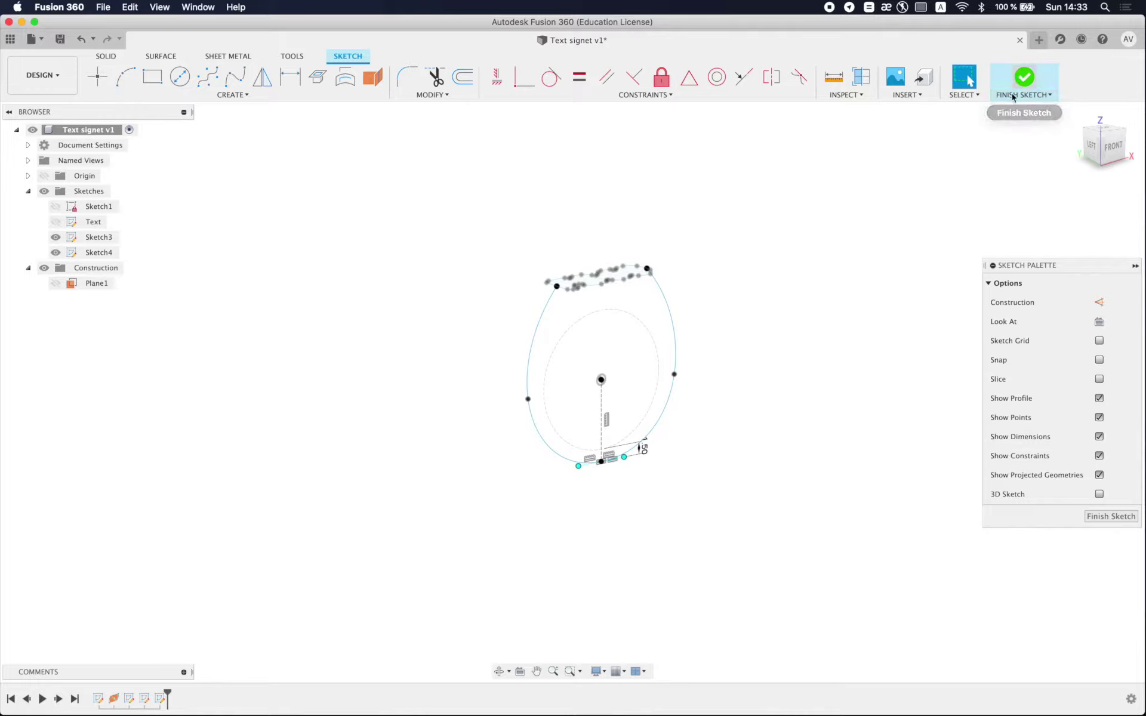
Step: Create a sketch on the YZ side plane and intersect the wavy top outline into it
{"action": "left_click", "coordinate": [101, 79]}
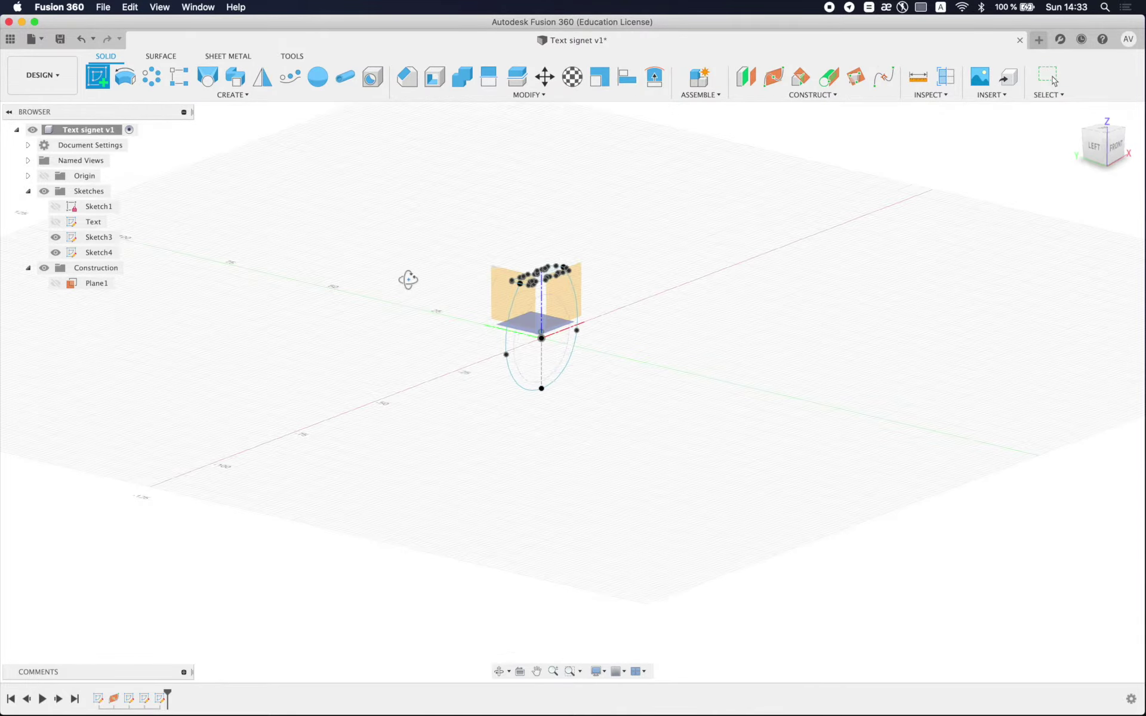
{"action": "left_click", "coordinate": [510, 298]}
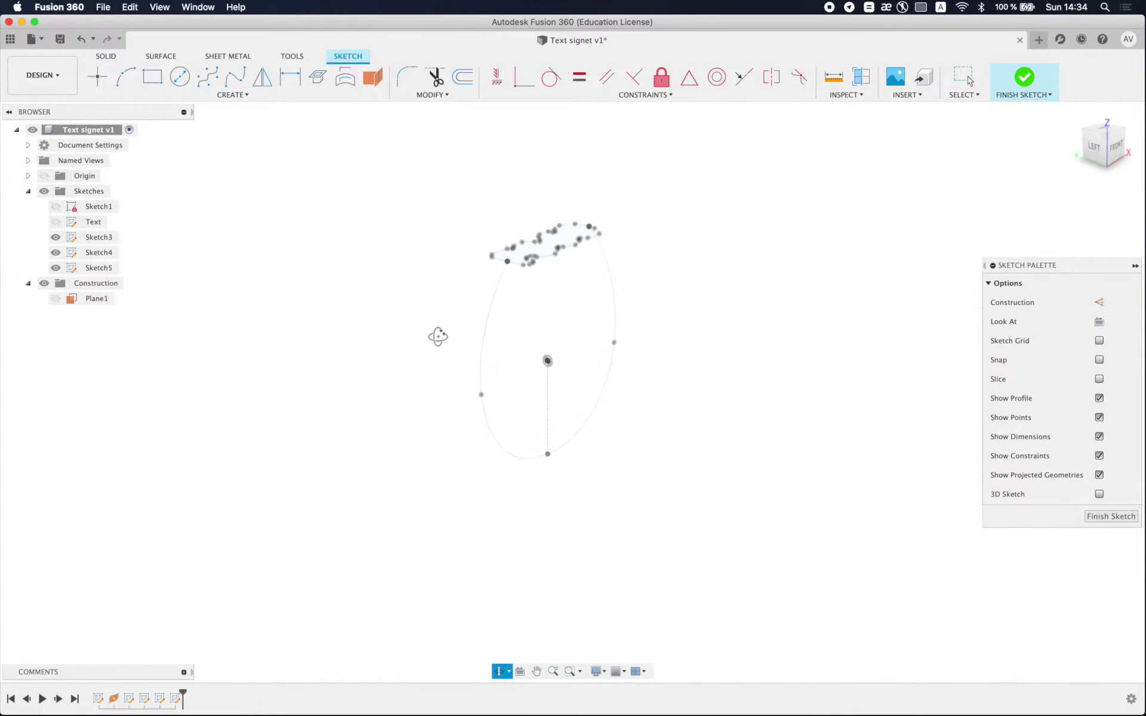
{"action": "left_click", "coordinate": [318, 78]}
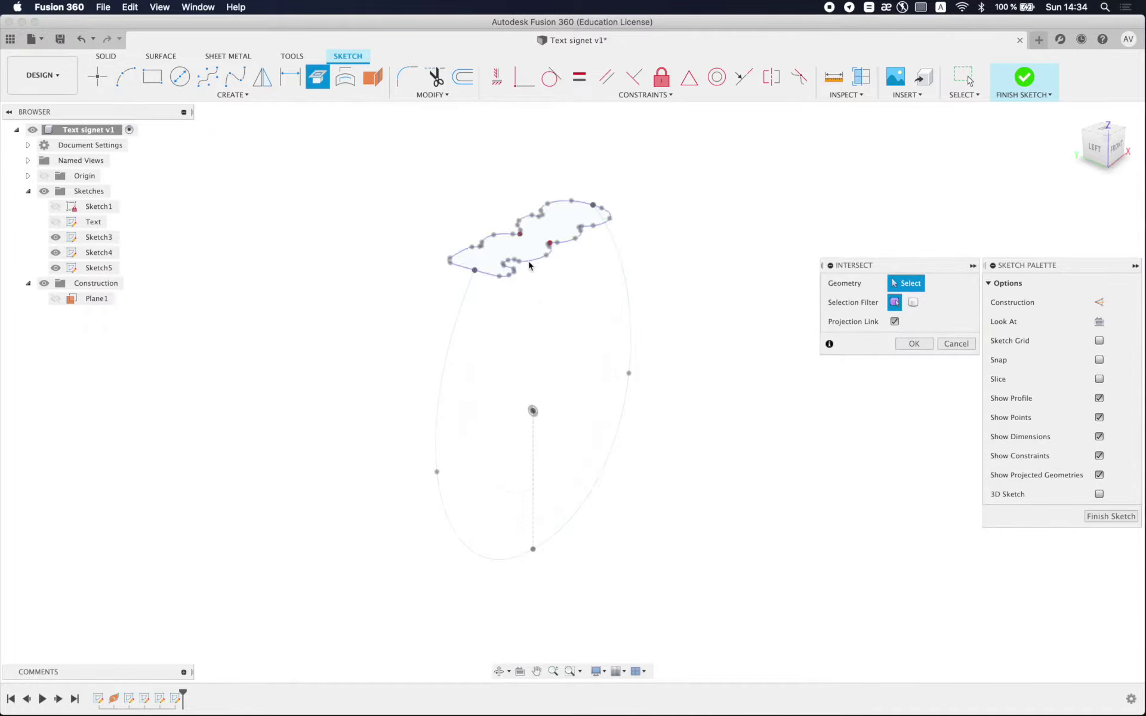
{"action": "left_click", "coordinate": [531, 262]}
{"action": "mouse_move", "coordinate": [531, 262]}
{"action": "middle_mouse_down", "text": "shift"}
{"action": "mouse_move", "coordinate": [683, 243]}
{"action": "mouse_move", "coordinate": [674, 262]}
{"action": "middle_mouse_up", "text": "shift"}
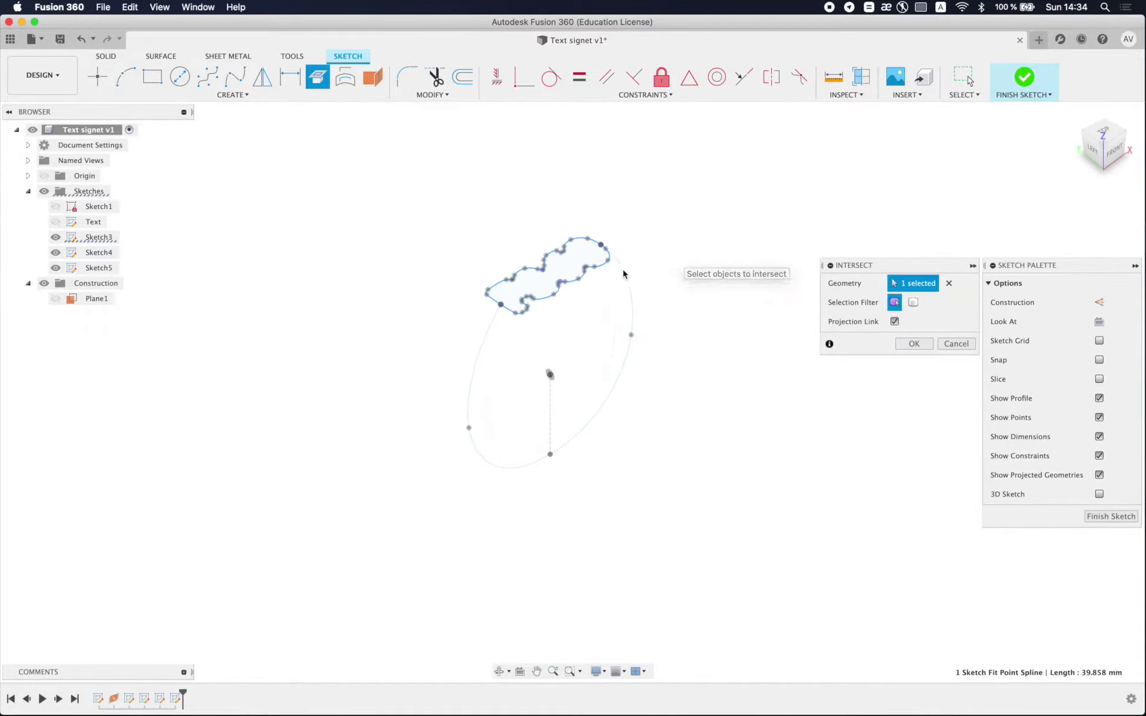
{"action": "key", "text": "Return"}
{"action": "mouse_move", "coordinate": [545, 440]}
{"action": "middle_mouse_down", "text": "shift"}
{"action": "mouse_move", "coordinate": [511, 308]}
{"action": "mouse_move", "coordinate": [604, 281]}
{"action": "mouse_move", "coordinate": [652, 398]}
{"action": "middle_mouse_up", "text": "shift"}
Step: Project the vertical centre line in, hide Sketch4, and view from the LEFT side
{"action": "key", "text": "p"}
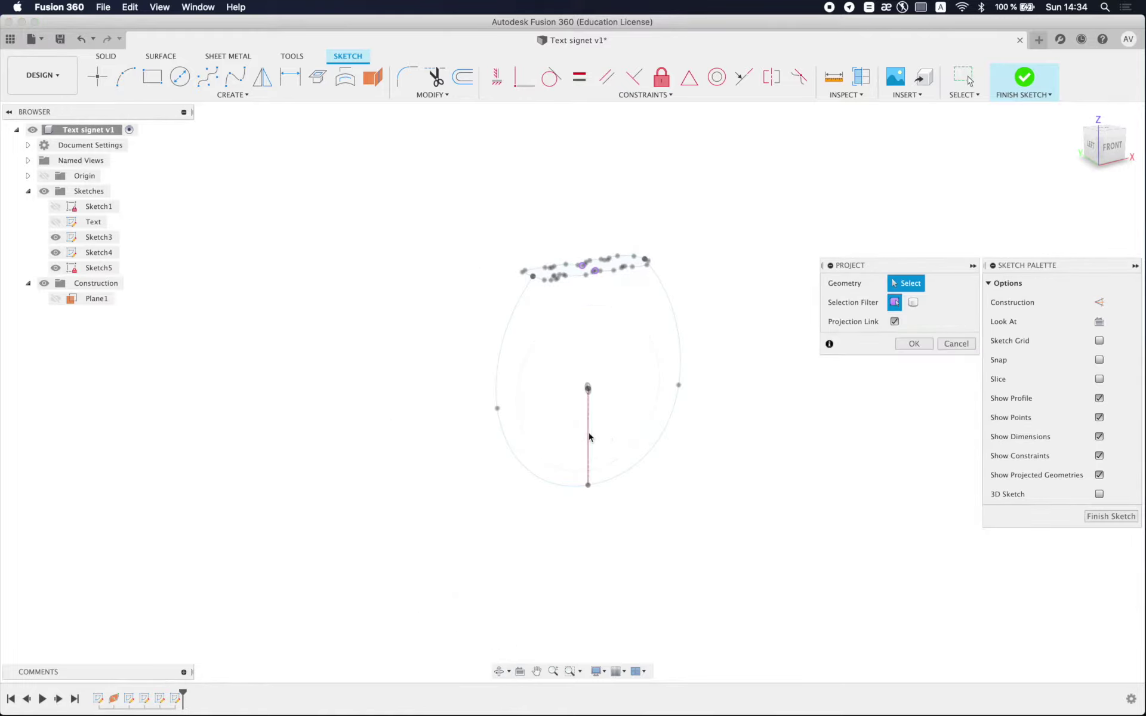
{"action": "left_click", "coordinate": [589, 437]}
{"action": "key", "text": "Return"}
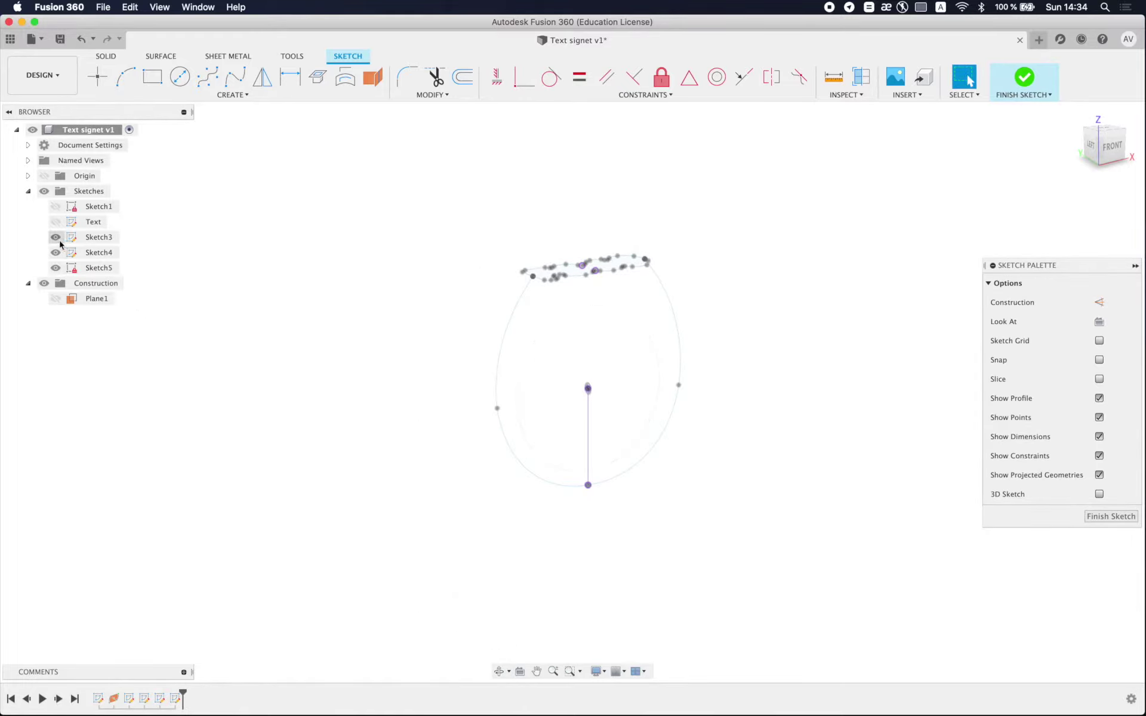
{"action": "left_click", "coordinate": [56, 253]}
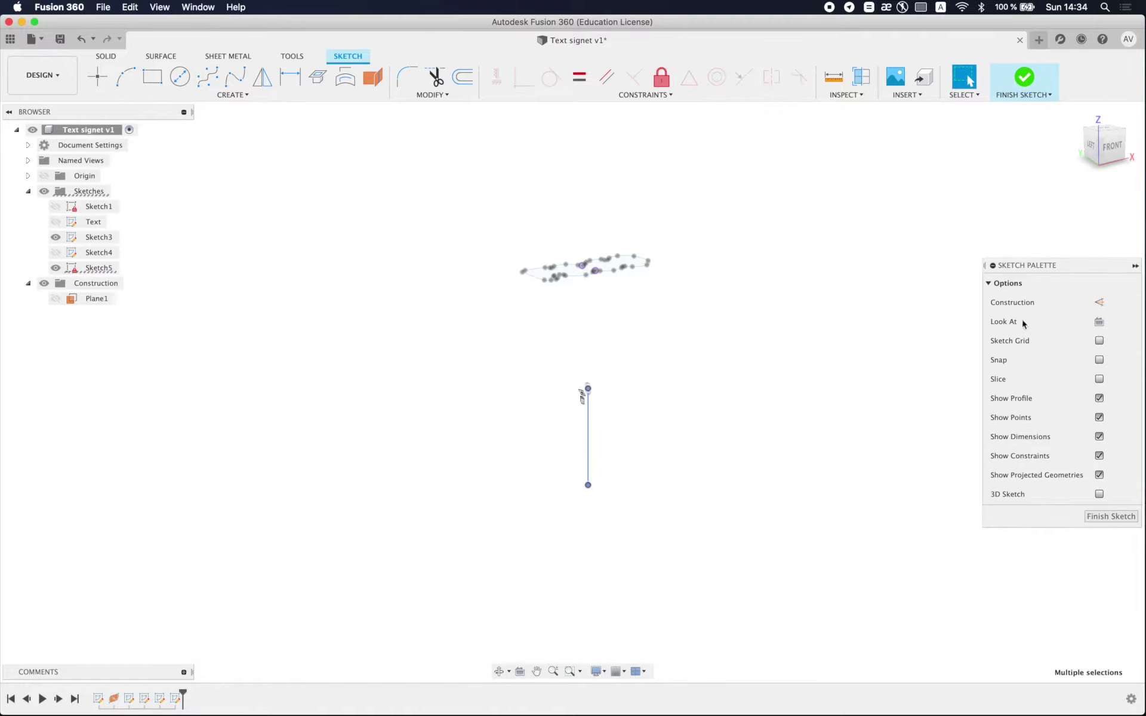
{"action": "left_click", "coordinate": [1099, 321]}
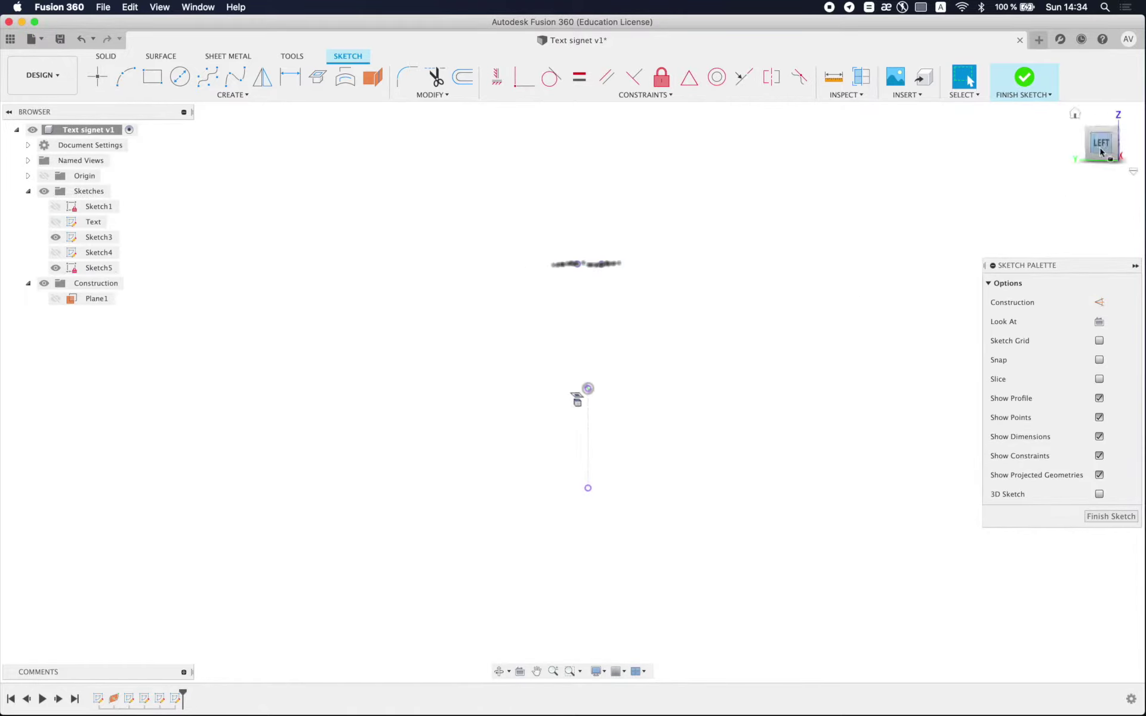
Step: Hide Sketch3 and draw the first spline from the top point to the bottom point
{"action": "left_click", "coordinate": [56, 237]}
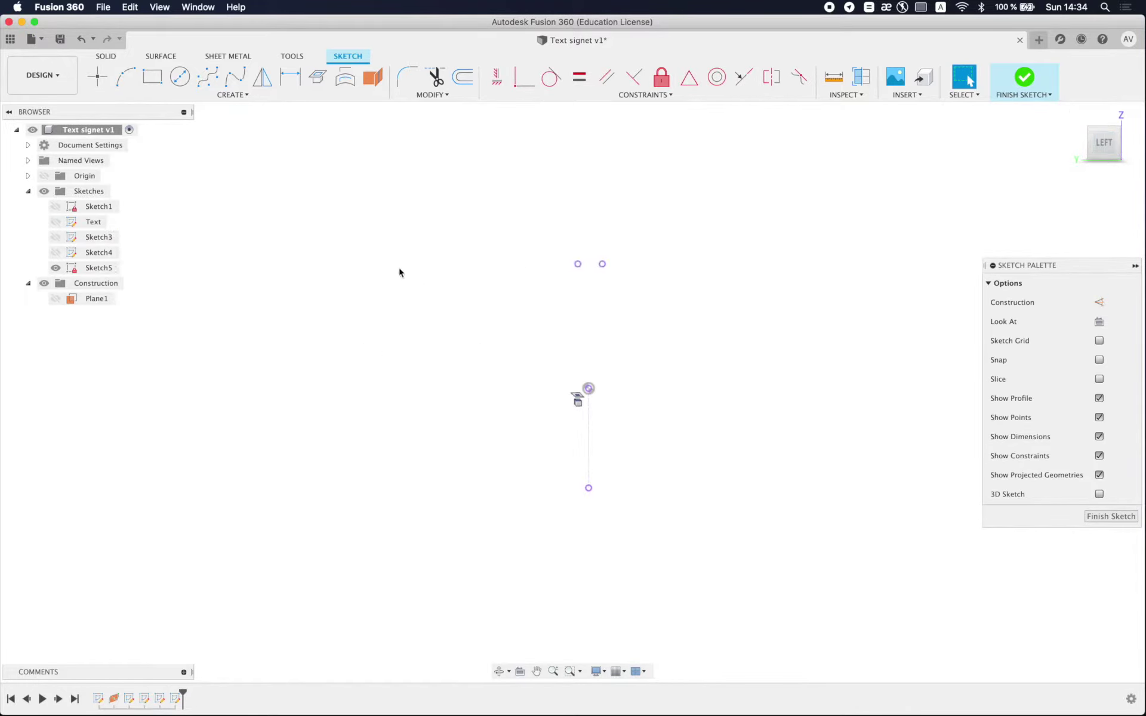
{"action": "left_click", "coordinate": [235, 76]}
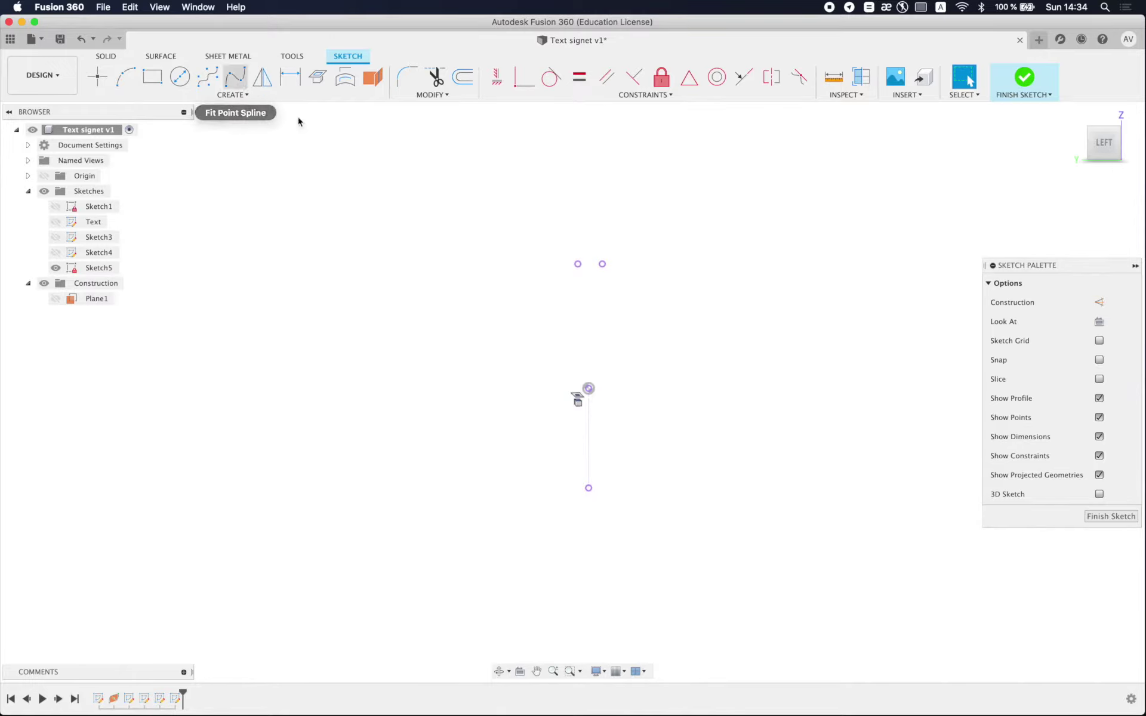
{"action": "left_click", "coordinate": [579, 264]}
{"action": "left_click", "coordinate": [589, 489]}
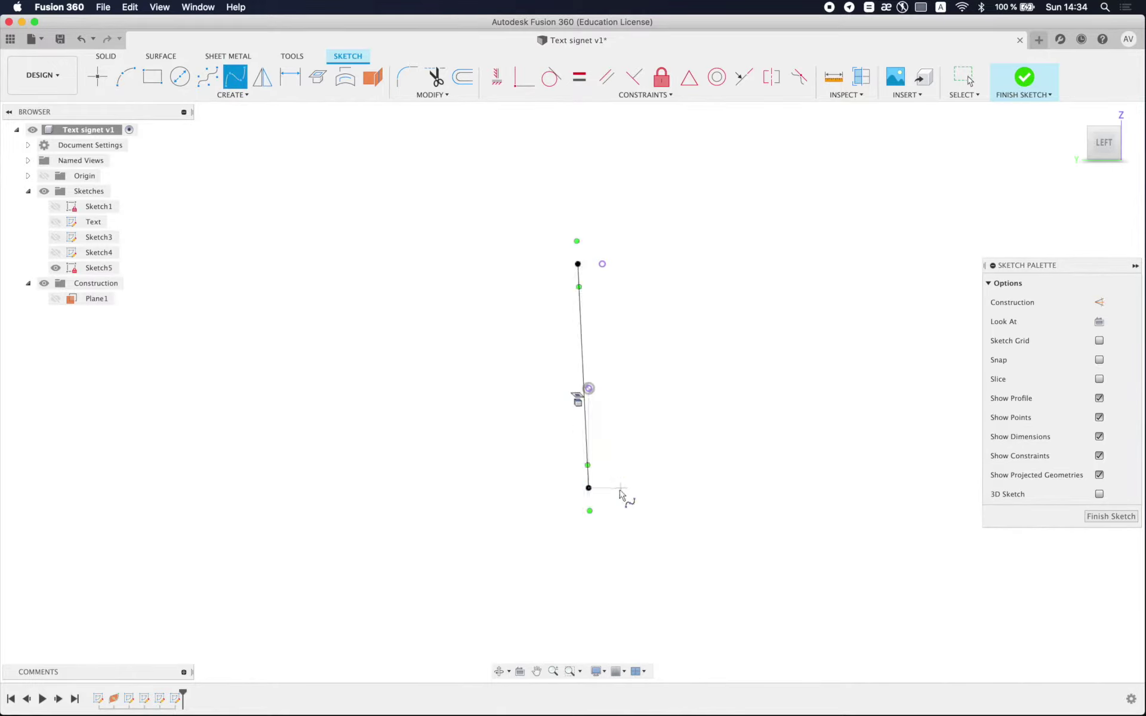
{"action": "scroll", "coordinate": [621, 494], "scroll_direction": "up", "scroll_amount": 3}
{"action": "key", "text": "Escape"}
{"action": "left_click_drag", "start_coordinate": [573, 525], "coordinate": [603, 503]}
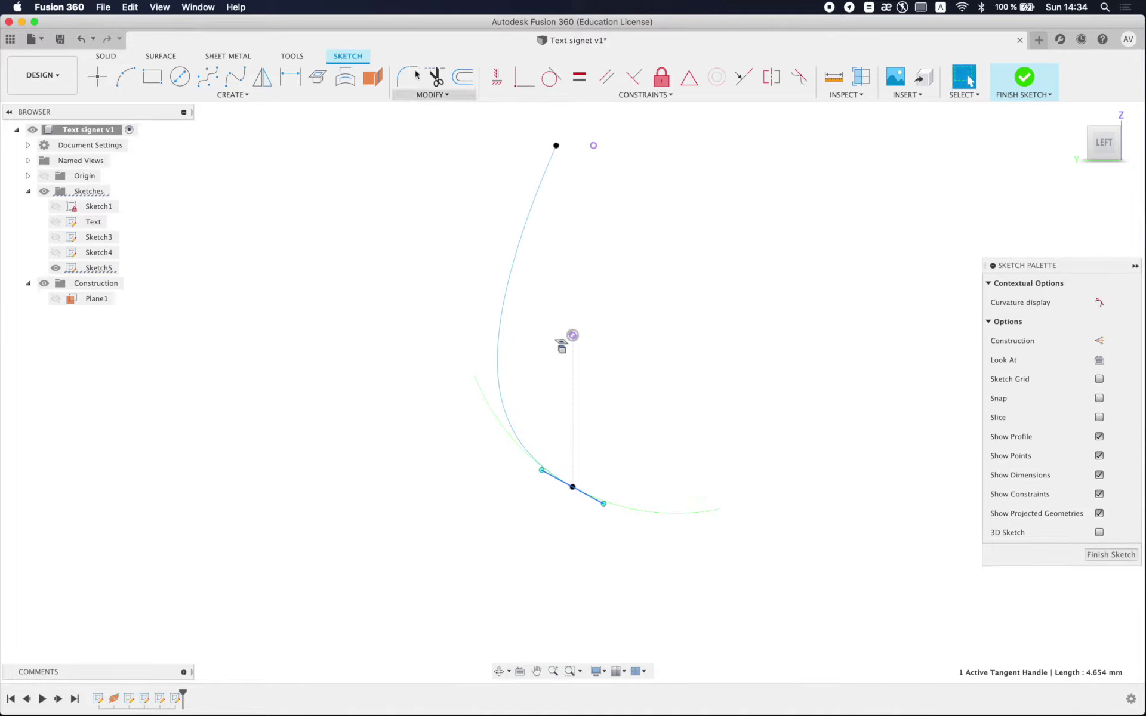
{"action": "key", "text": "super+z"}
{"action": "scroll", "coordinate": [589, 324], "scroll_direction": "down", "scroll_amount": 2}
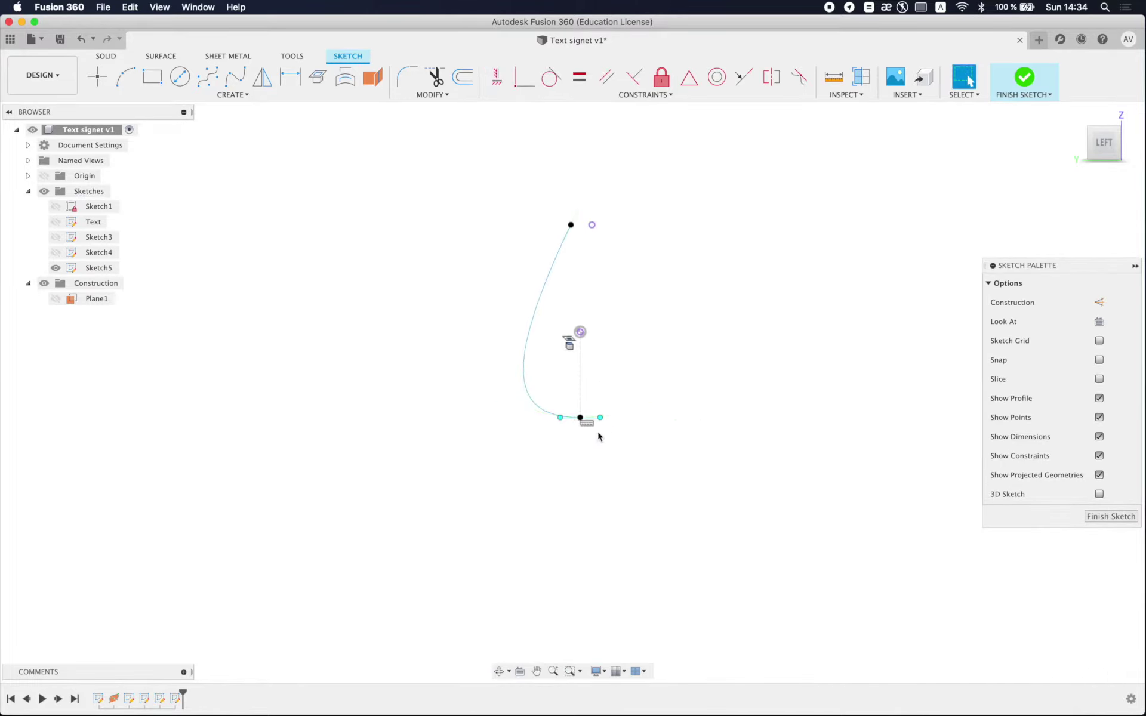
{"action": "scroll", "coordinate": [597, 431], "scroll_direction": "up", "scroll_amount": 4}
Step: Dimension the bottom tangent handle to 1.50 mm
{"action": "key", "text": "d"}
{"action": "left_click", "coordinate": [586, 403]}
{"action": "left_click", "coordinate": [582, 488]}
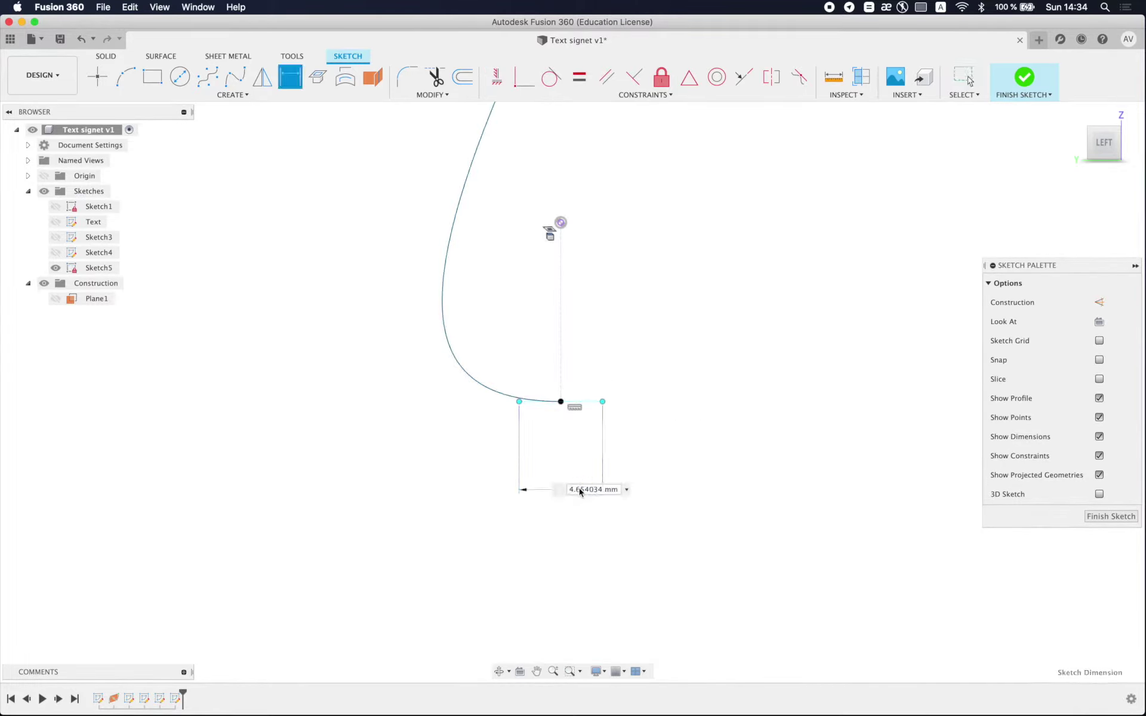
{"action": "type", "text": "15"}
{"action": "key", "text": "Return"}
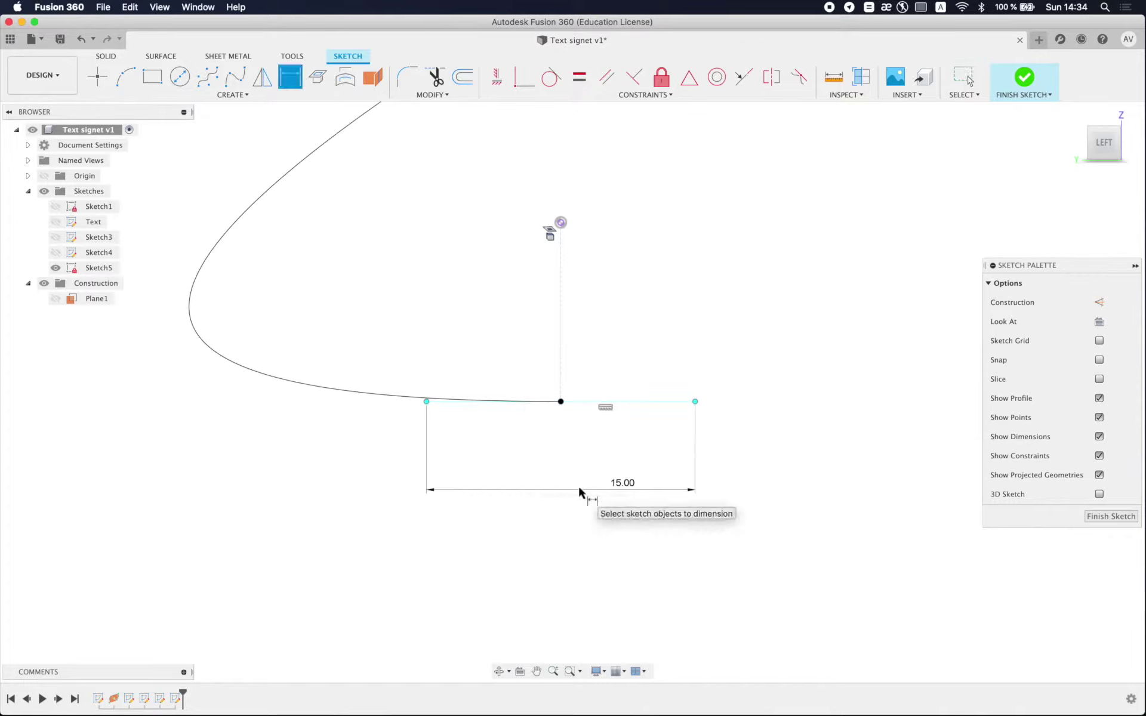
{"action": "double_click", "coordinate": [614, 485]}
{"action": "type", "text": "1.5"}
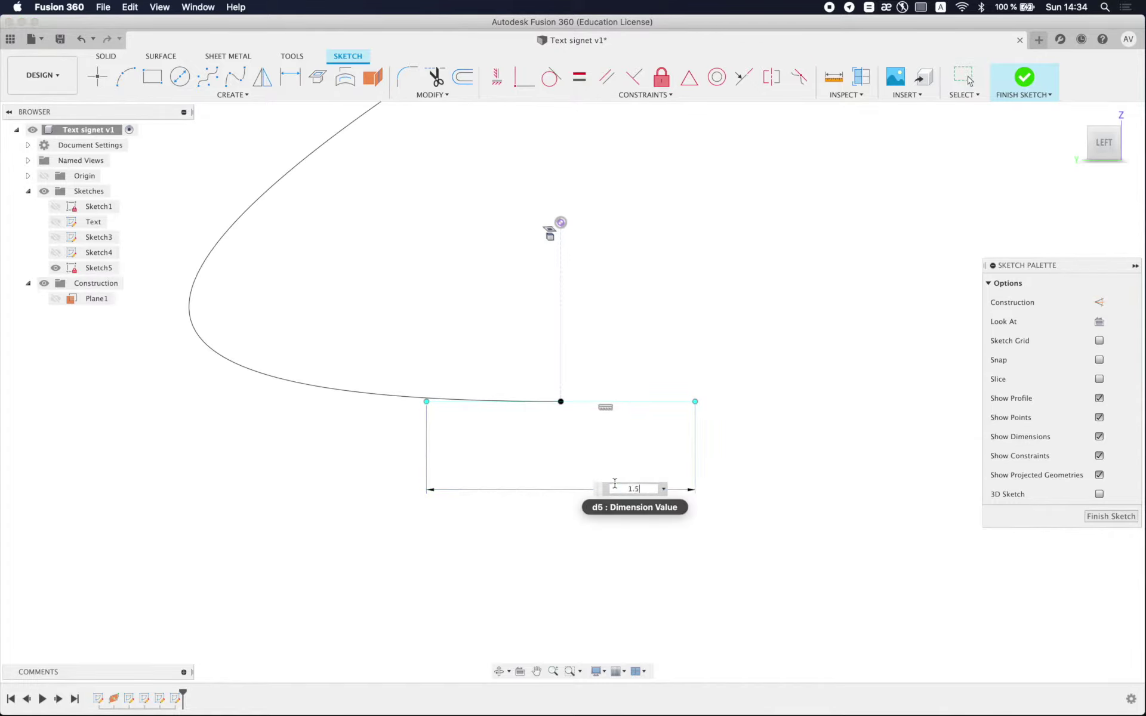
{"action": "key", "text": "Return"}
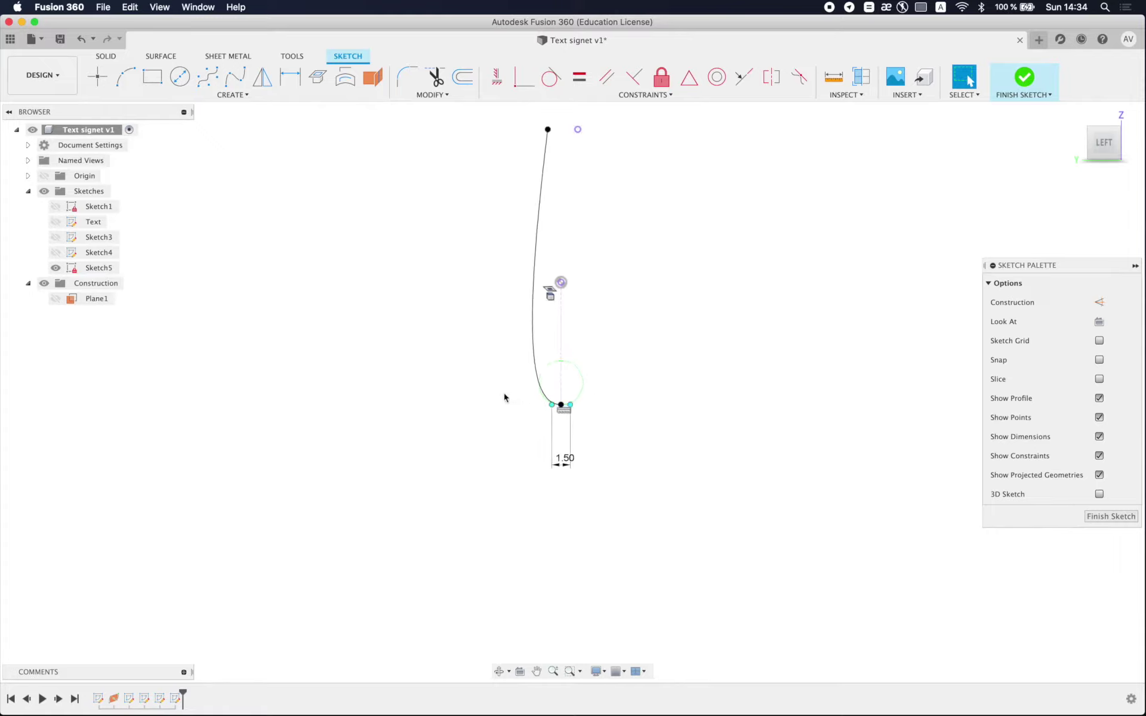
Step: Draw the second curve up from the bottom point and bulge it outward
{"action": "left_click", "coordinate": [236, 77]}
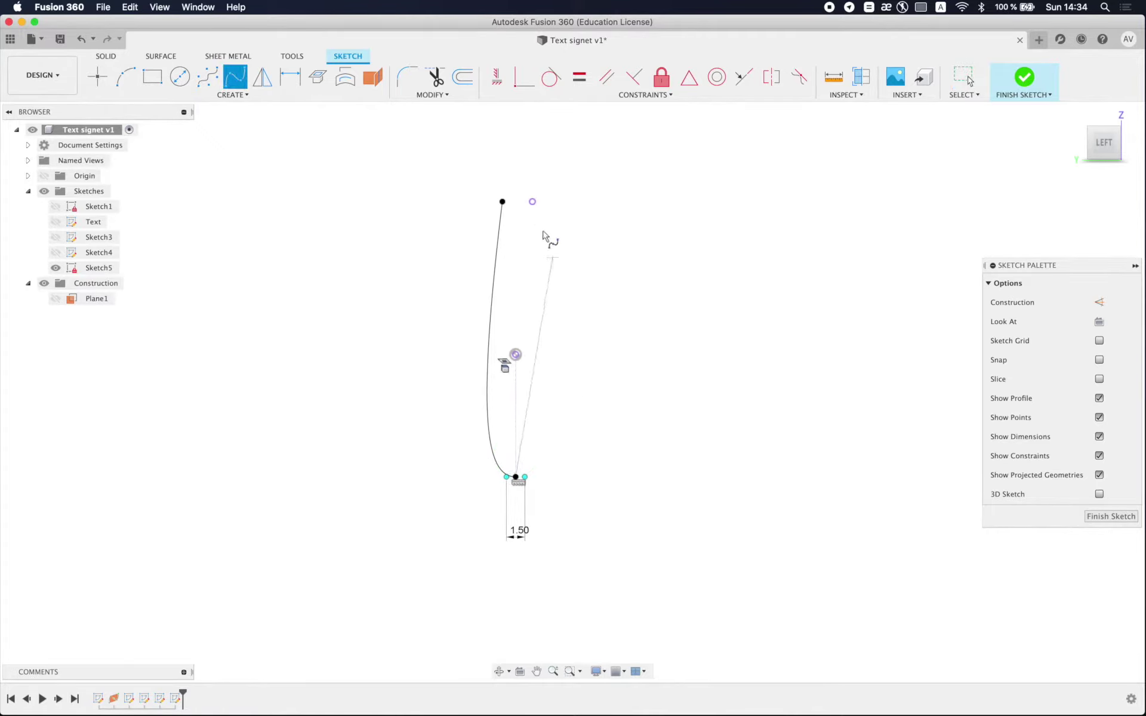
{"action": "double_click", "coordinate": [532, 201]}
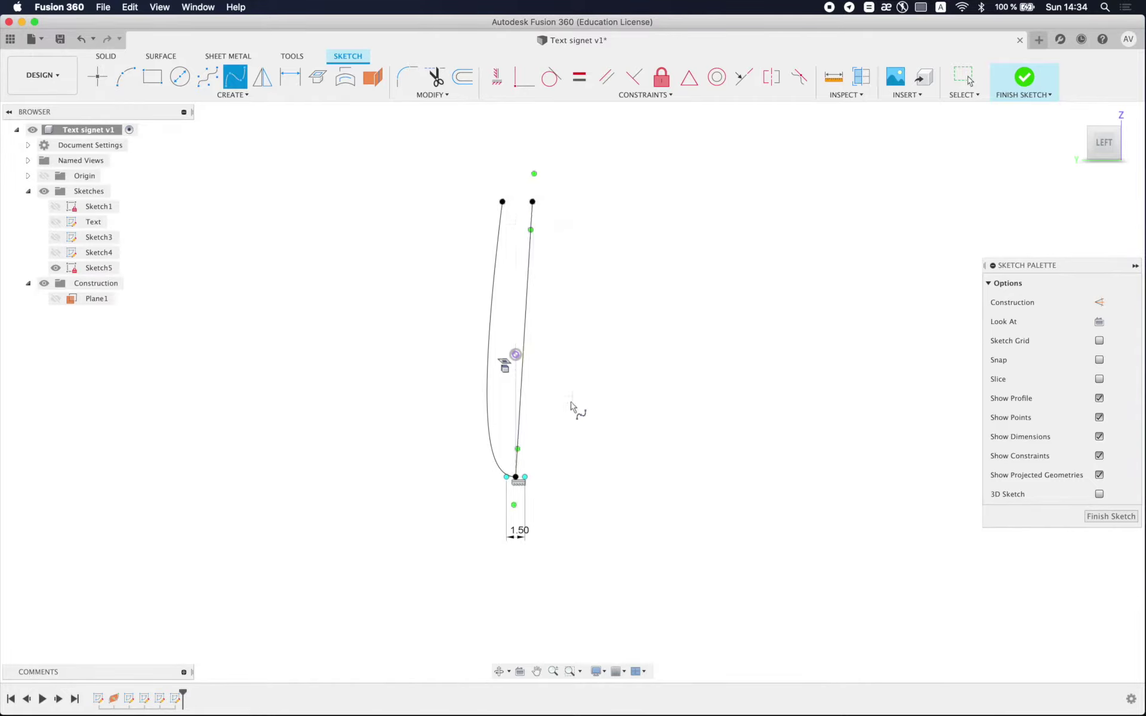
{"action": "scroll", "coordinate": [571, 405], "scroll_direction": "up", "scroll_amount": 2}
{"action": "key", "text": "Escape"}
{"action": "left_click_drag", "start_coordinate": [501, 463], "coordinate": [559, 469]}
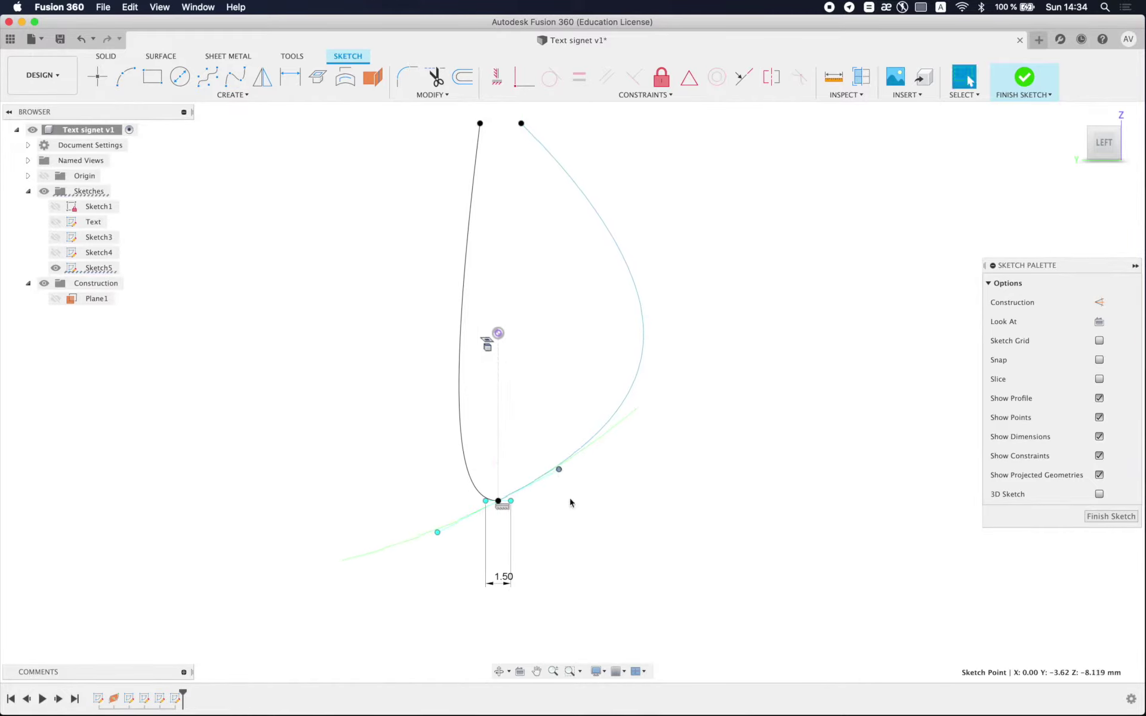
Step: Make the bottom handles equal and horizontal for a symmetric U, then finish the sketch
{"action": "left_click", "coordinate": [579, 76]}
{"action": "scroll", "coordinate": [530, 490], "scroll_direction": "up", "scroll_amount": 2}
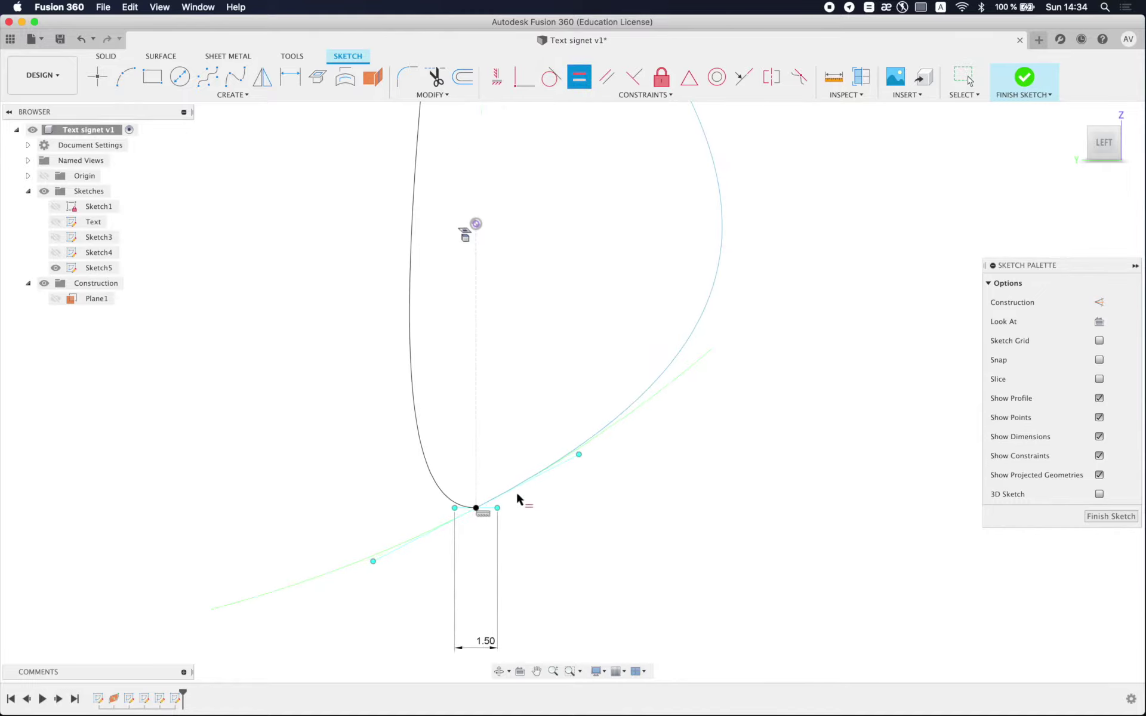
{"action": "left_click", "coordinate": [513, 498]}
{"action": "left_click", "coordinate": [487, 509]}
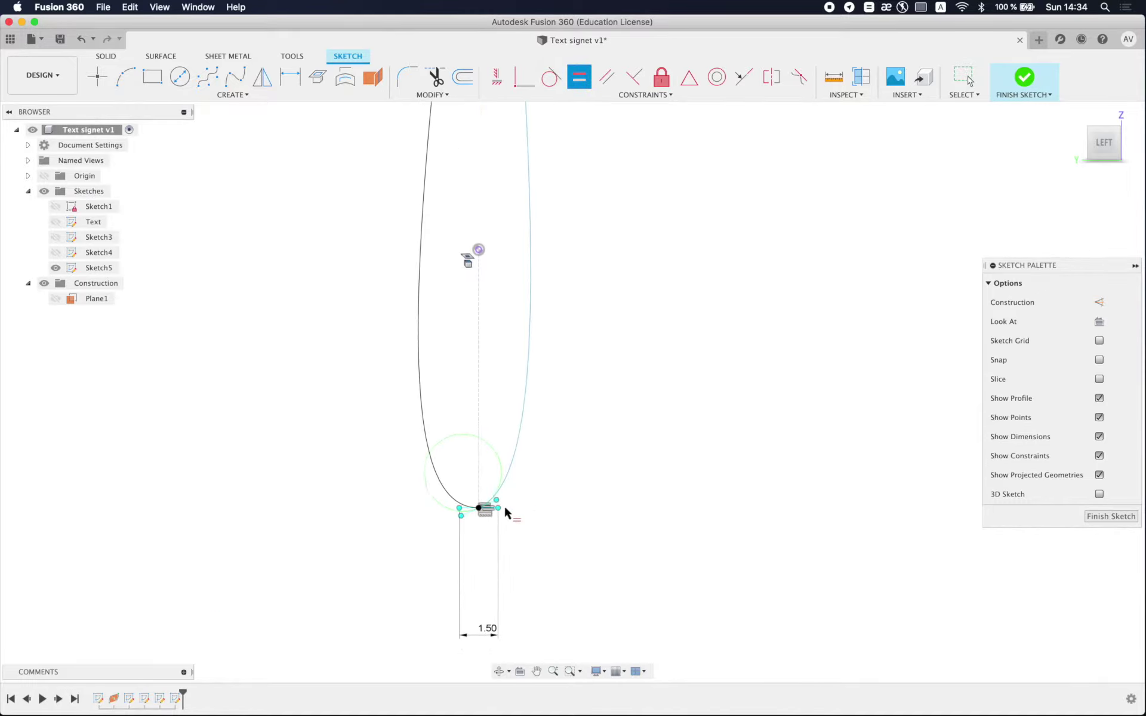
{"action": "scroll", "coordinate": [481, 507], "scroll_direction": "up", "scroll_amount": 2}
{"action": "key", "text": "Escape"}
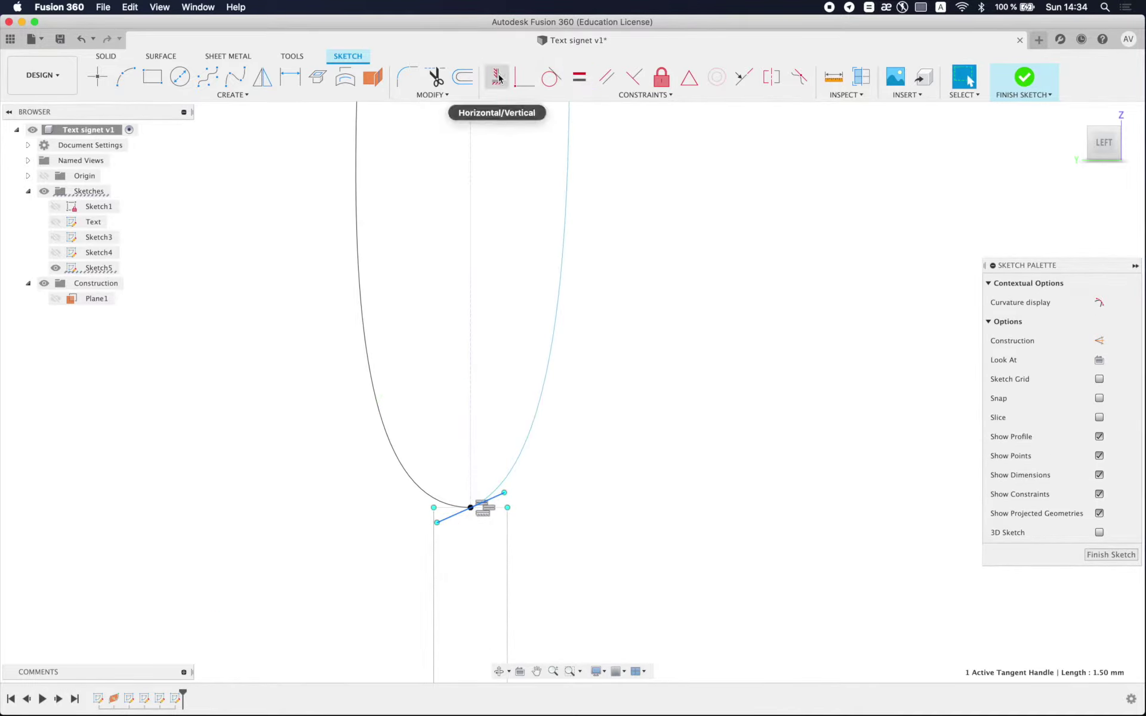
{"action": "left_click", "coordinate": [497, 76]}
{"action": "scroll", "coordinate": [539, 391], "scroll_direction": "down", "scroll_amount": 3}
{"action": "scroll", "coordinate": [539, 394], "scroll_direction": "down", "scroll_amount": 2}
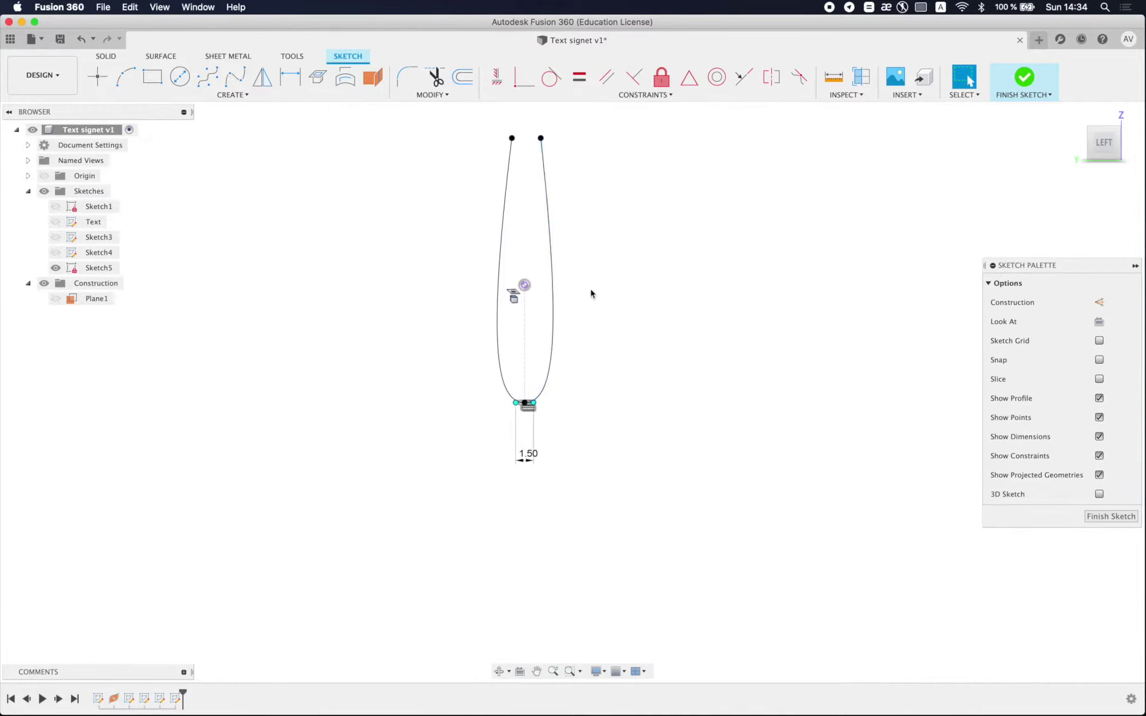
{"action": "middle_click_drag", "start_coordinate": [597, 262], "coordinate": [597, 296]}
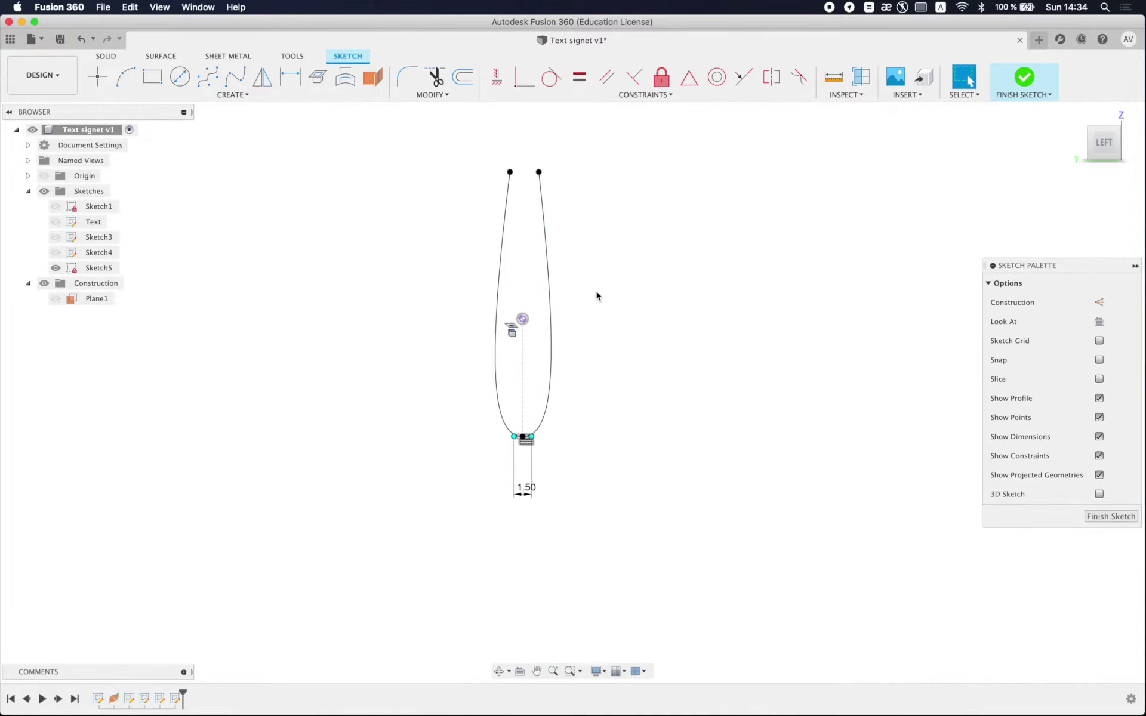
{"action": "left_click", "coordinate": [1009, 84]}
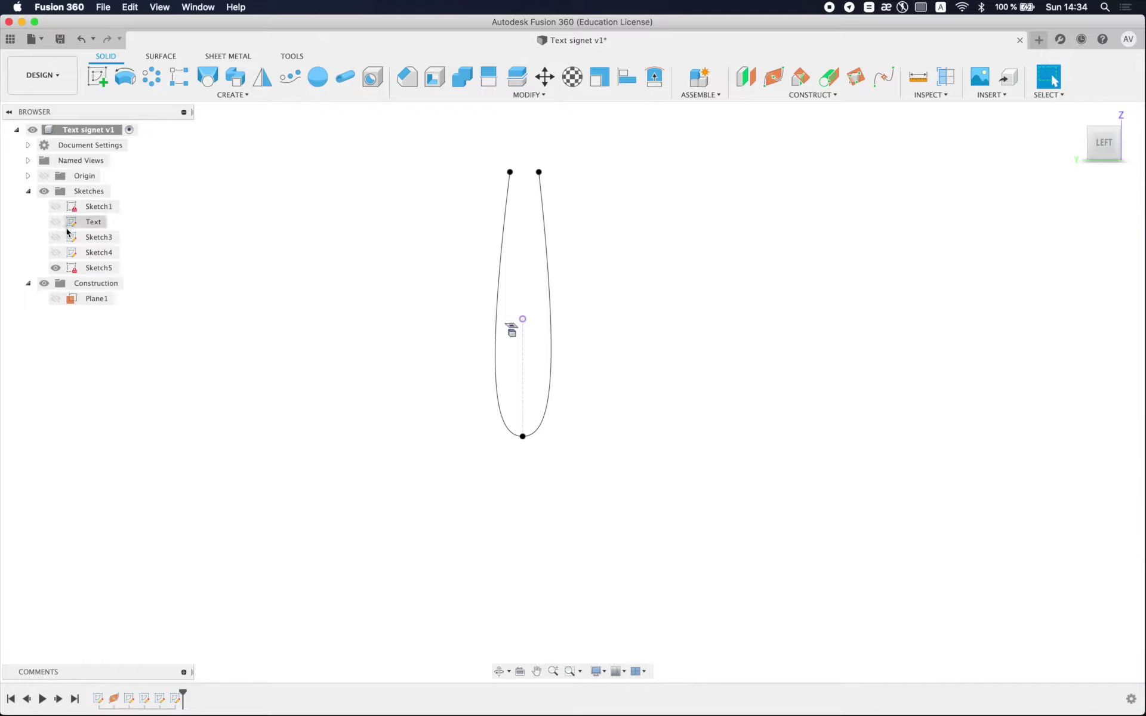
Step: Show Sketch3 and Sketch4 again and save a new version of the design
{"action": "left_click", "coordinate": [56, 253]}
{"action": "left_click", "coordinate": [55, 237]}
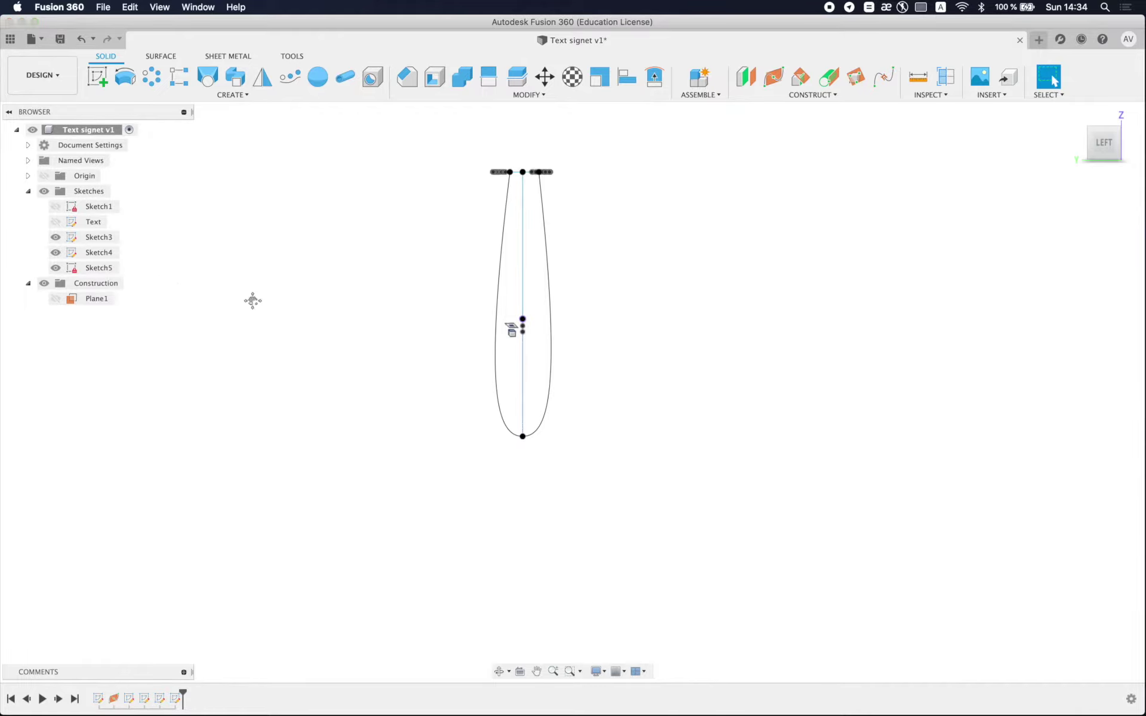
{"action": "mouse_move", "coordinate": [253, 300]}
{"action": "middle_mouse_down", "text": "shift"}
{"action": "mouse_move", "coordinate": [263, 310]}
{"action": "mouse_move", "coordinate": [228, 327]}
{"action": "mouse_move", "coordinate": [307, 317]}
{"action": "middle_mouse_up", "text": "shift"}
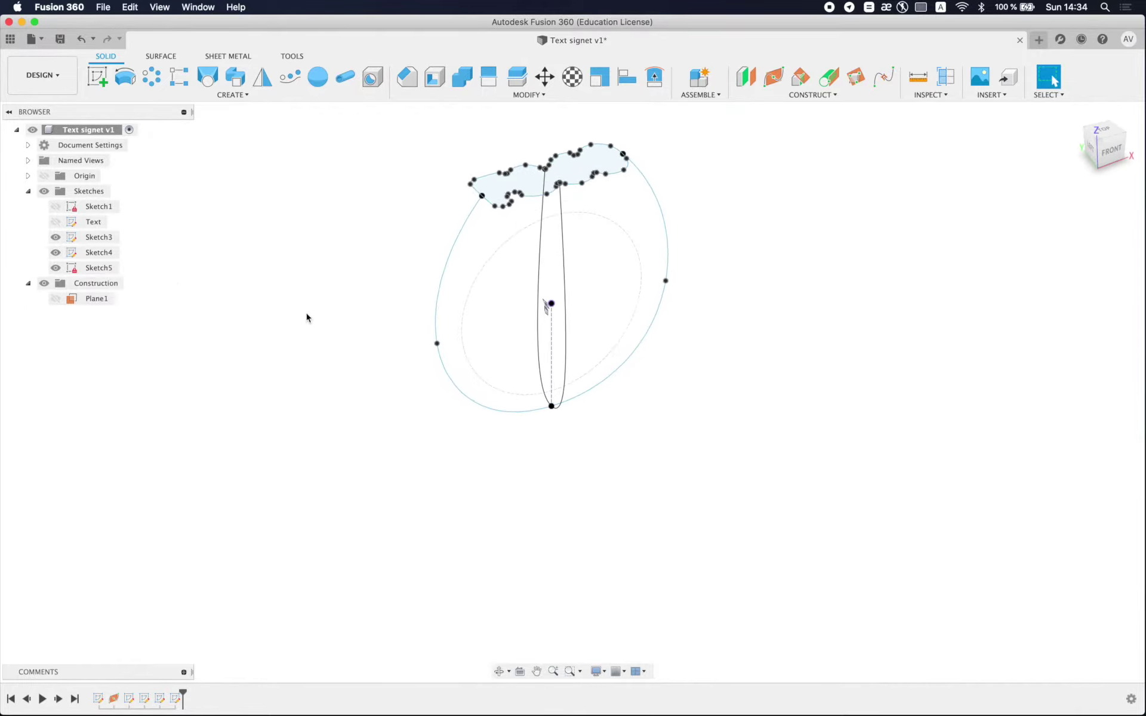
{"action": "key", "text": "super+s"}
{"action": "key", "text": "Return"}
{"action": "middle_click_drag", "start_coordinate": [366, 205], "coordinate": [336, 255]}
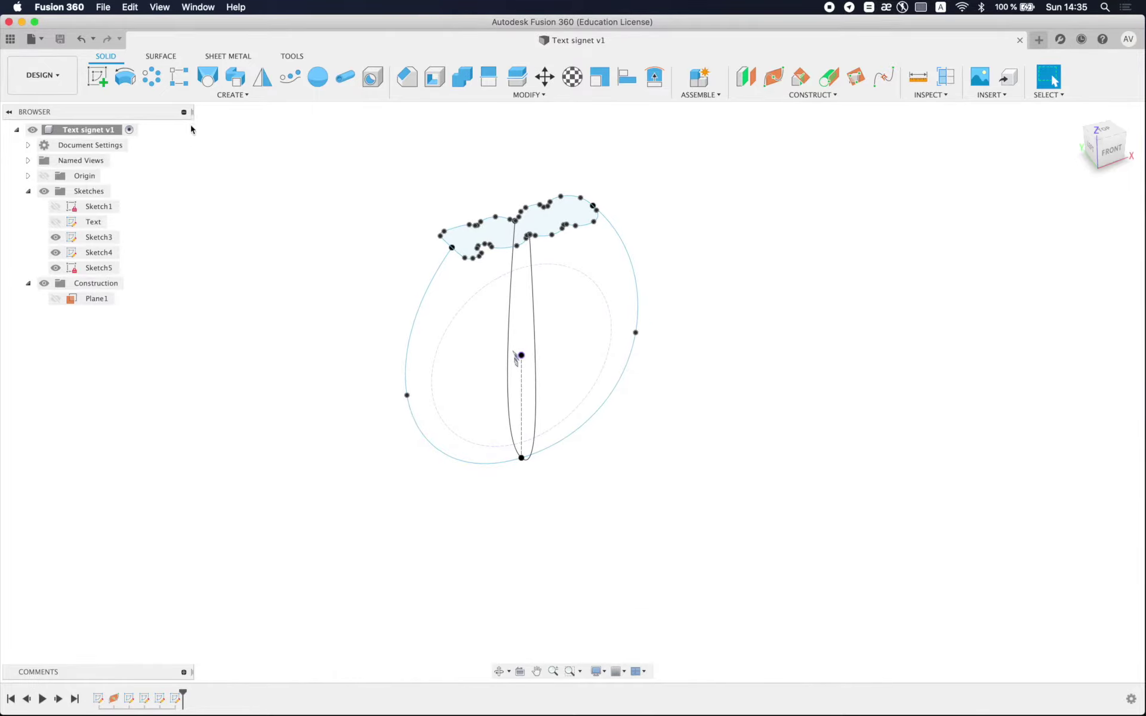
Step: Loft from the wavy top profile to the bottom point, adding the left and right outer rails
{"action": "left_click", "coordinate": [208, 76]}
{"action": "scroll", "coordinate": [496, 239], "scroll_direction": "up", "scroll_amount": 2}
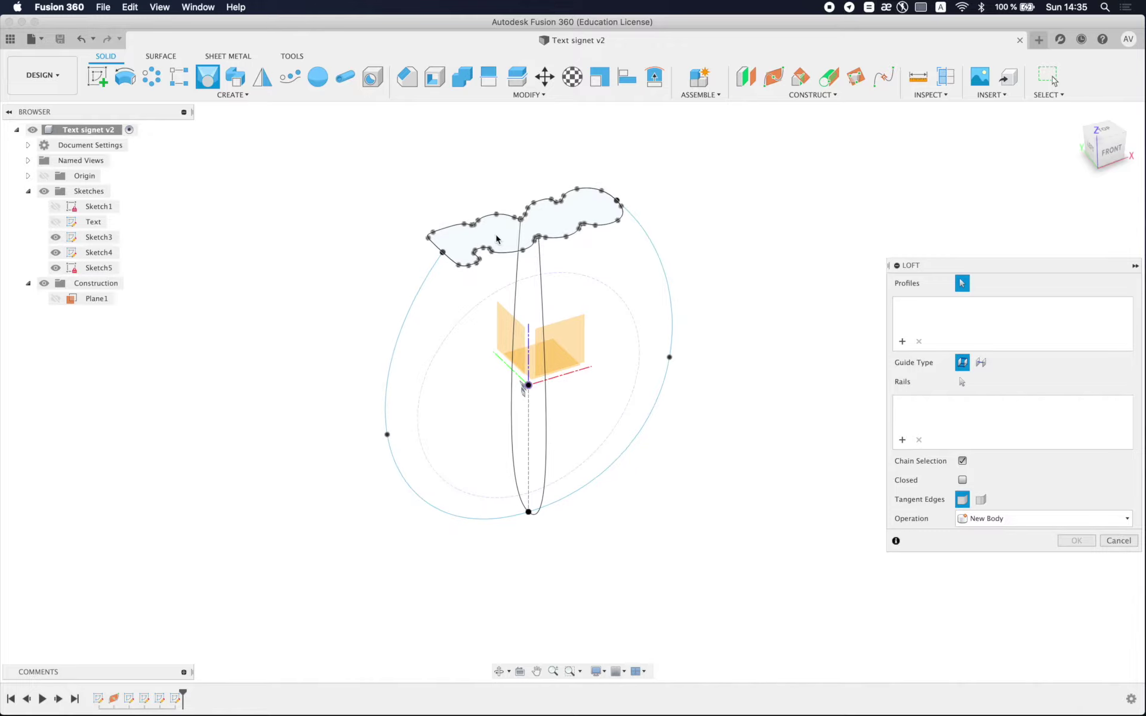
{"action": "left_click", "coordinate": [496, 239]}
{"action": "left_click", "coordinate": [528, 512]}
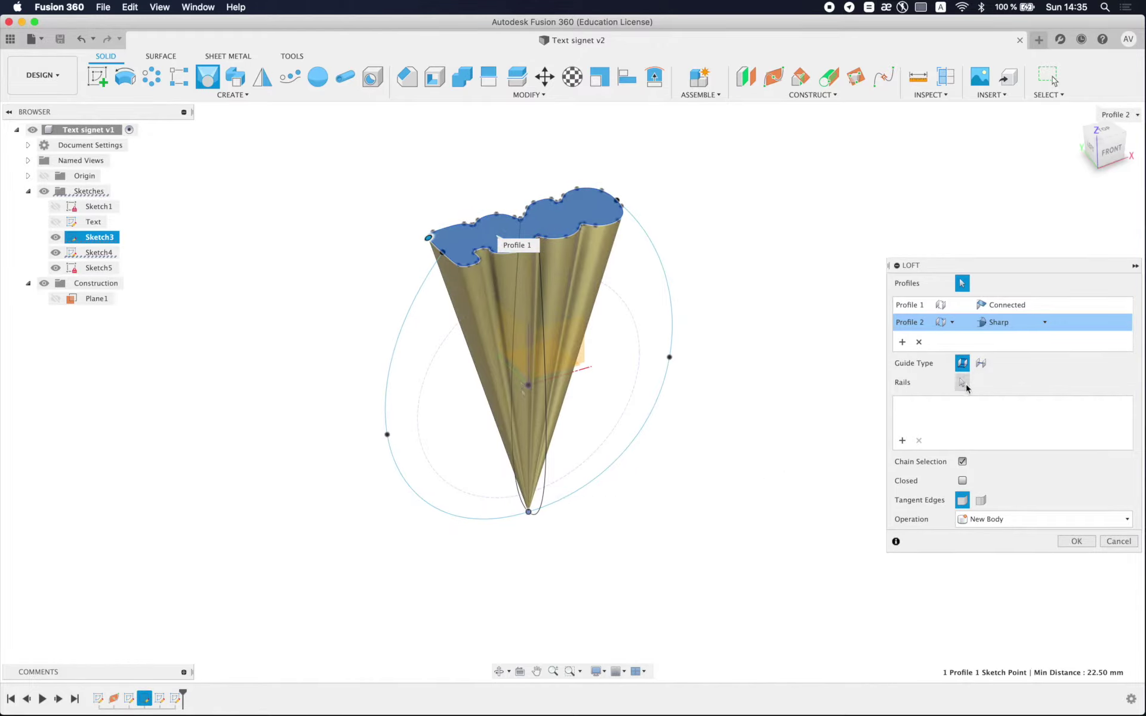
{"action": "left_click", "coordinate": [962, 382]}
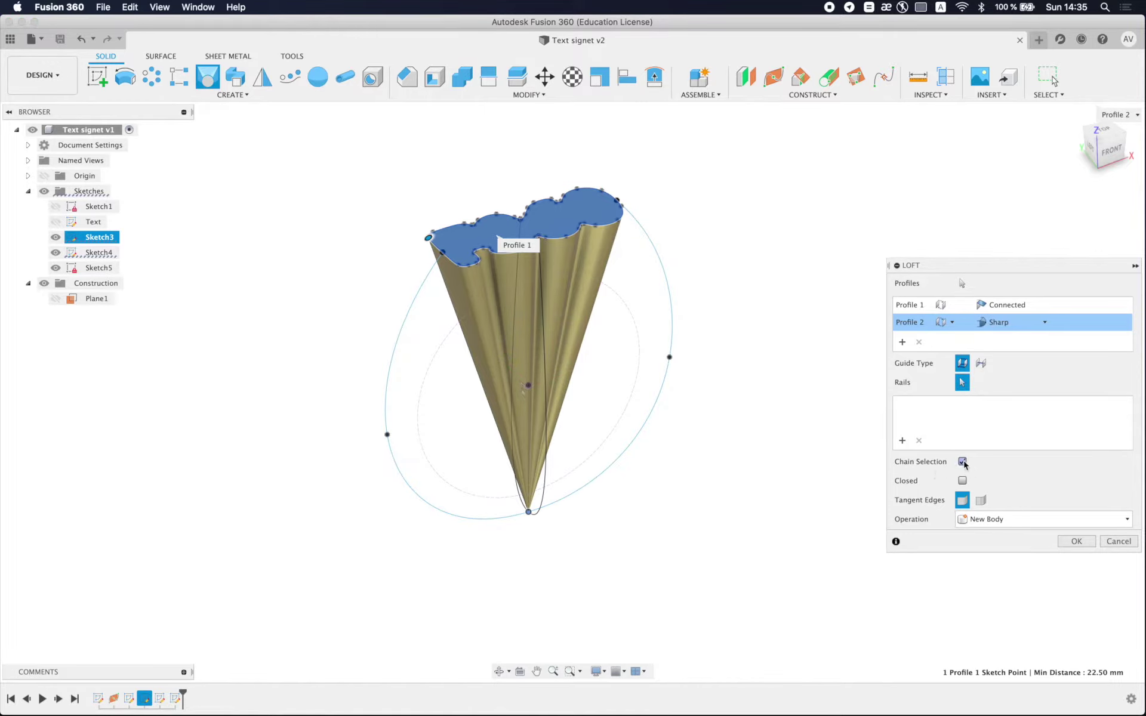
{"action": "left_click", "coordinate": [463, 517]}
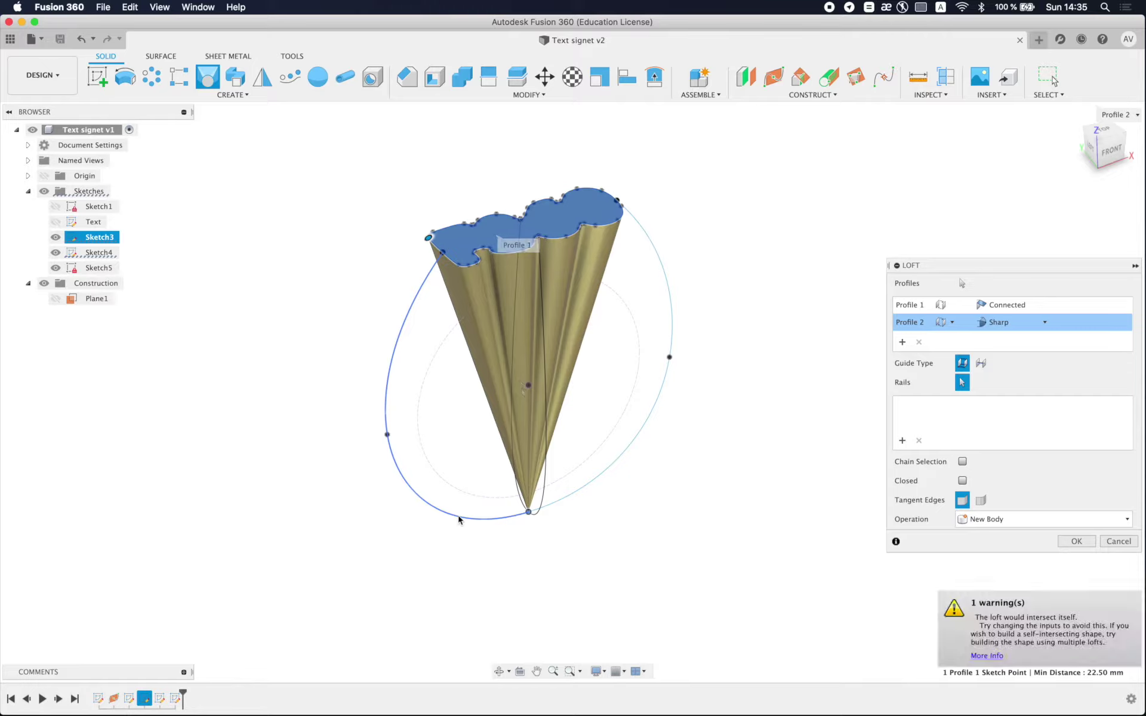
{"action": "left_click", "coordinate": [907, 444]}
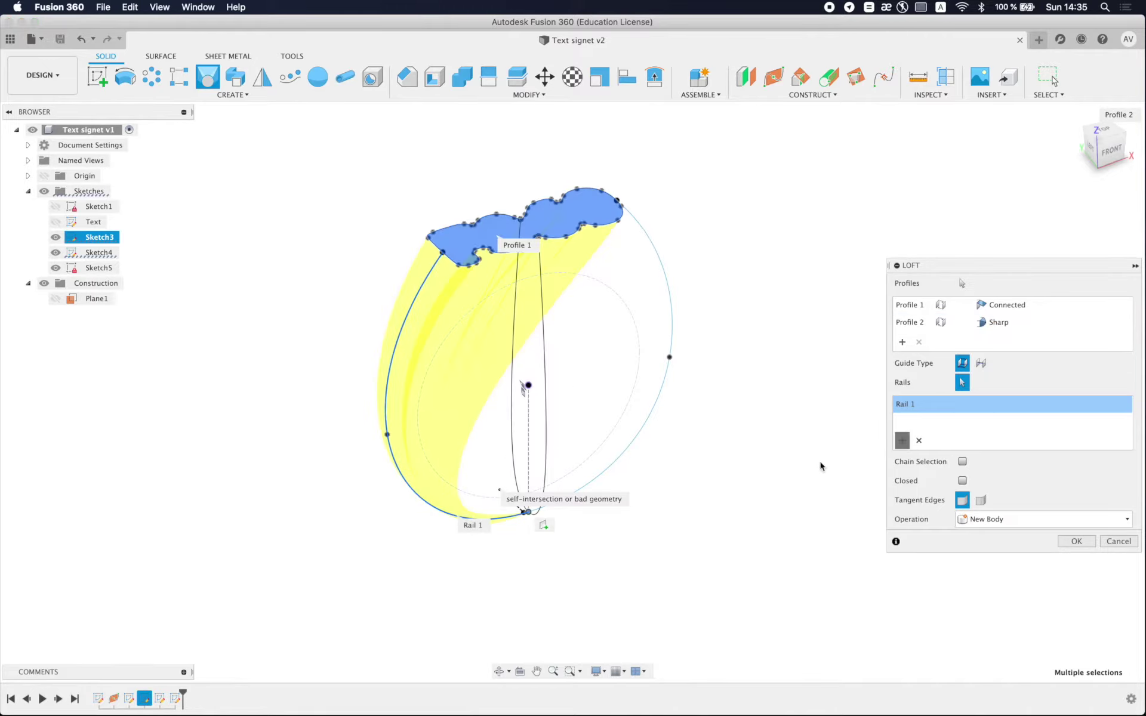
{"action": "left_click", "coordinate": [632, 443]}
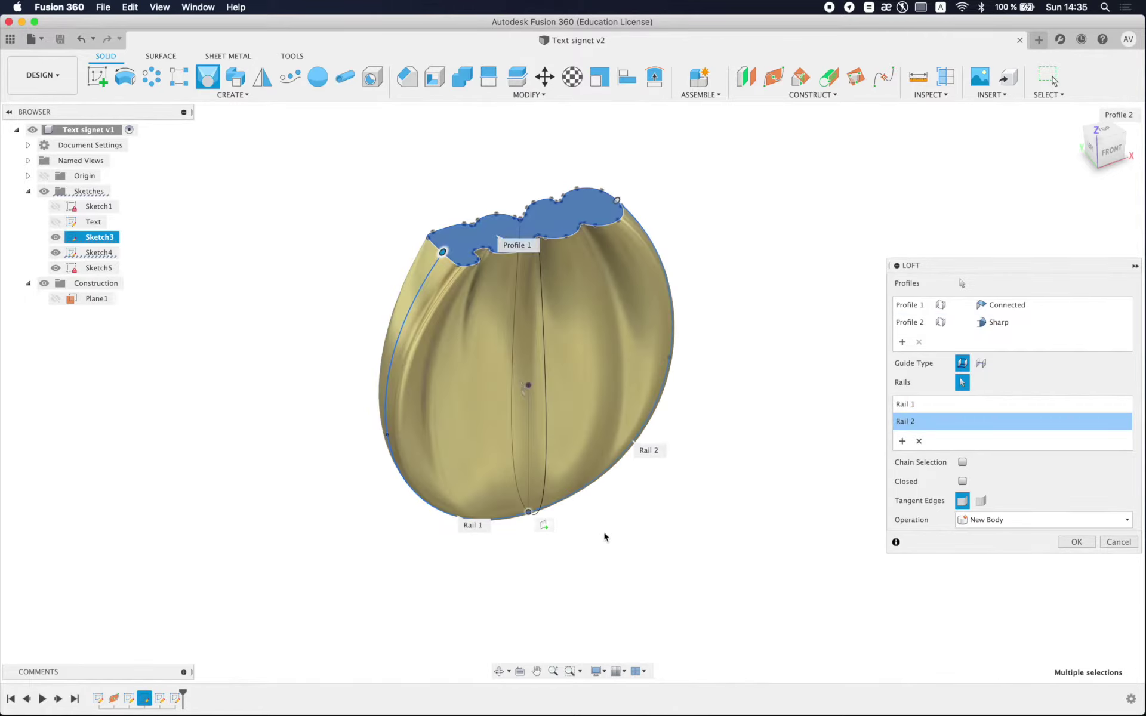
Step: Add the front and back curves as third and fourth rails, create the loft, and hide the guide sketches
{"action": "middle_click_drag", "start_coordinate": [606, 534], "coordinate": [650, 522], "text": "shift"}
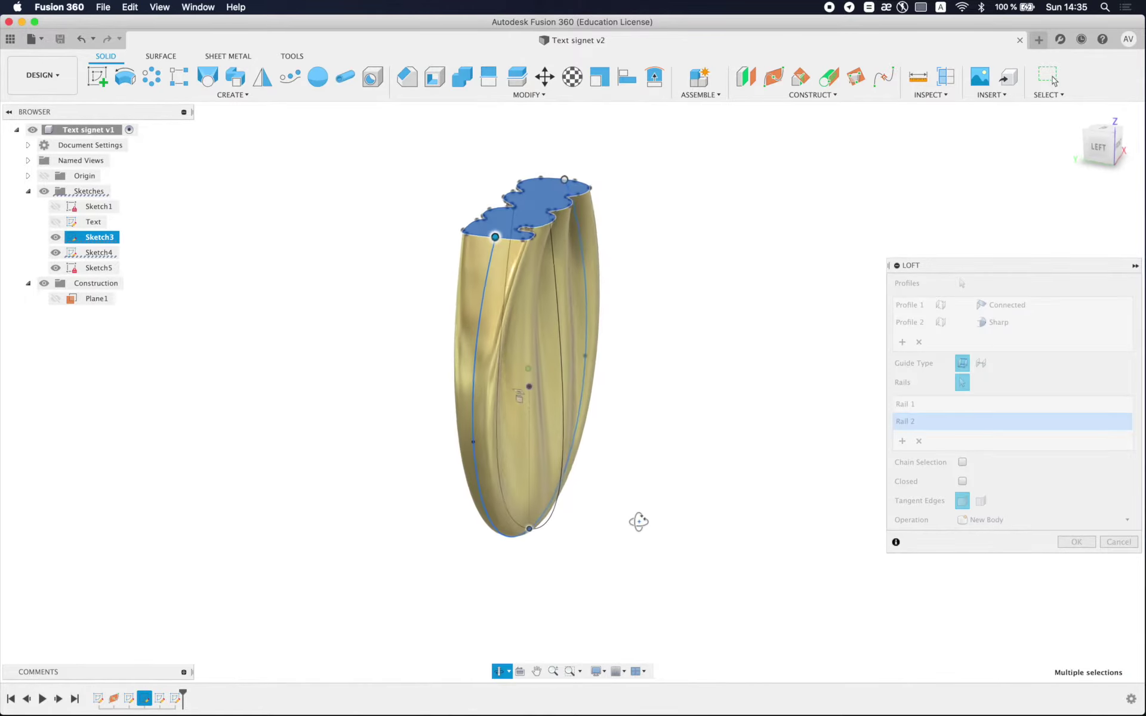
{"action": "left_click", "coordinate": [902, 442]}
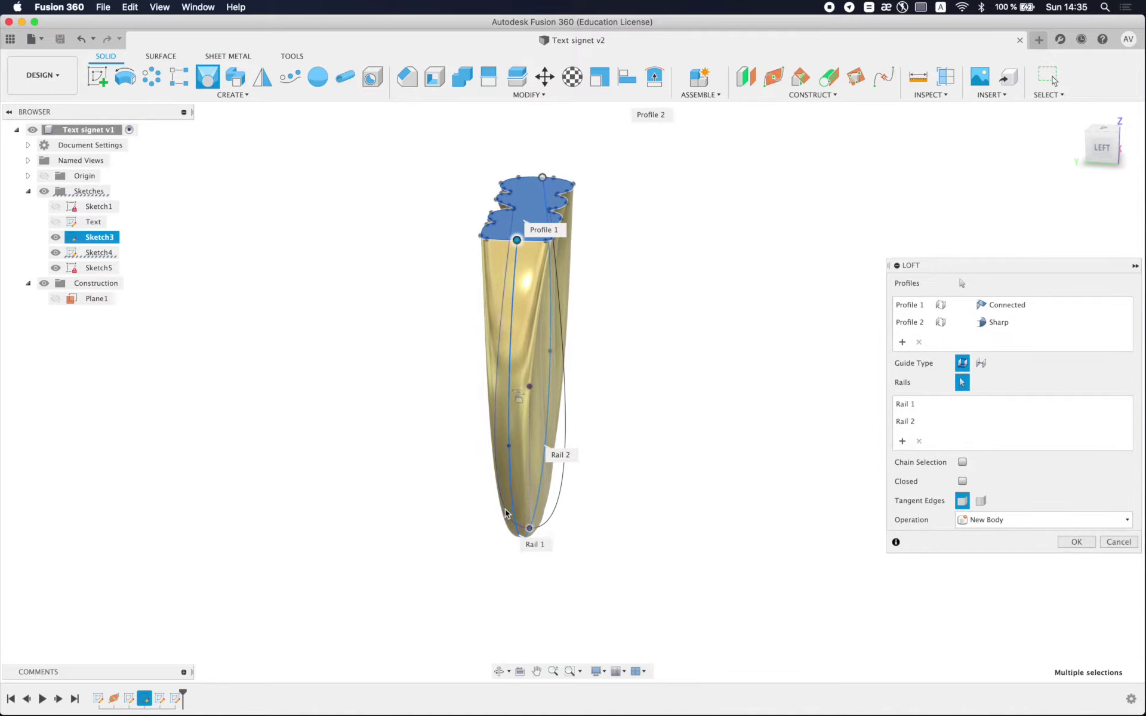
{"action": "left_click", "coordinate": [504, 511]}
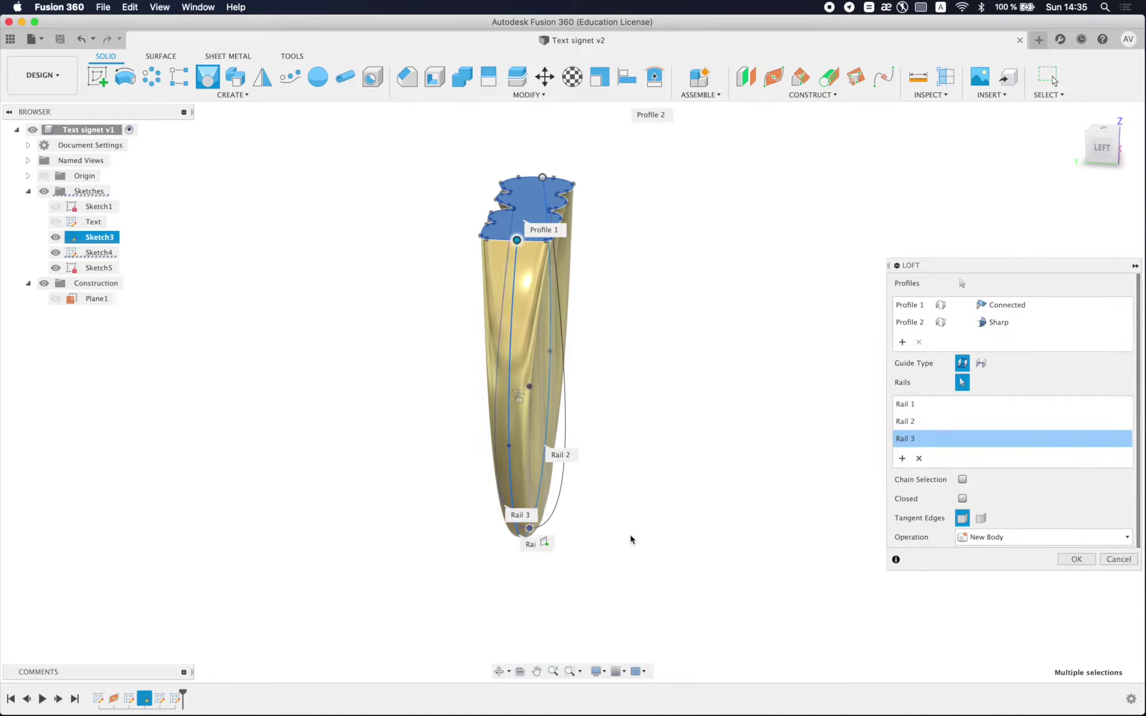
{"action": "left_click", "coordinate": [902, 459]}
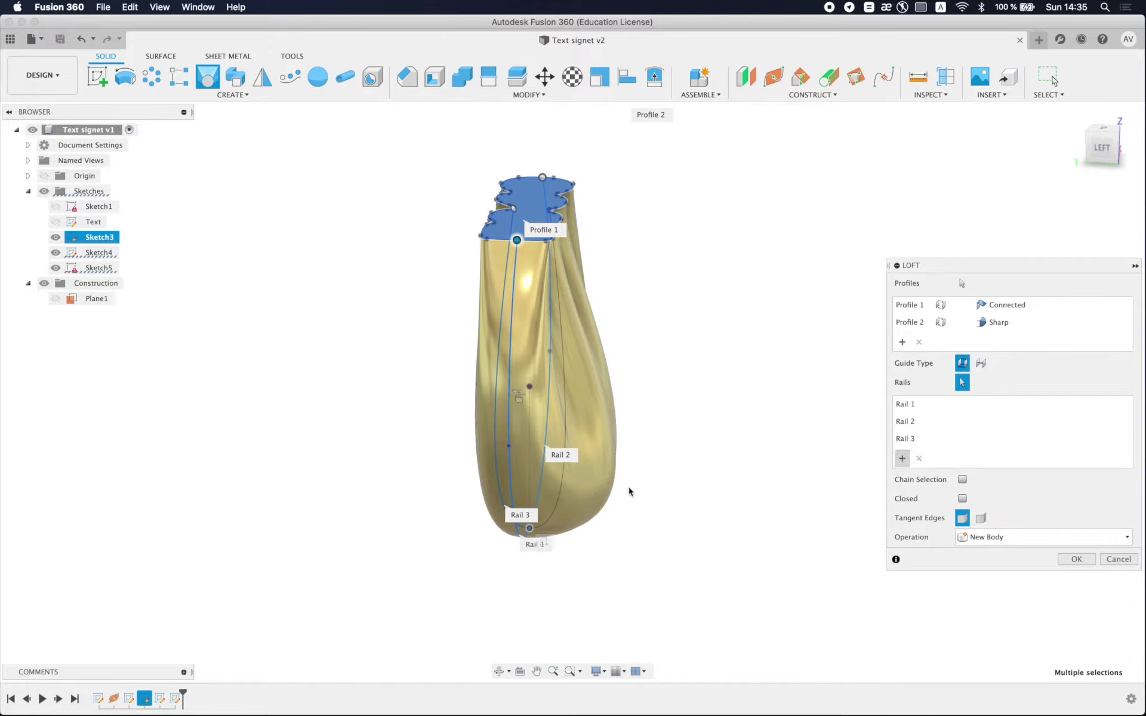
{"action": "left_click", "coordinate": [561, 493]}
{"action": "mouse_move", "coordinate": [718, 412]}
{"action": "middle_mouse_down", "text": "shift"}
{"action": "mouse_move", "coordinate": [623, 424]}
{"action": "mouse_move", "coordinate": [626, 460]}
{"action": "middle_mouse_up", "text": "shift"}
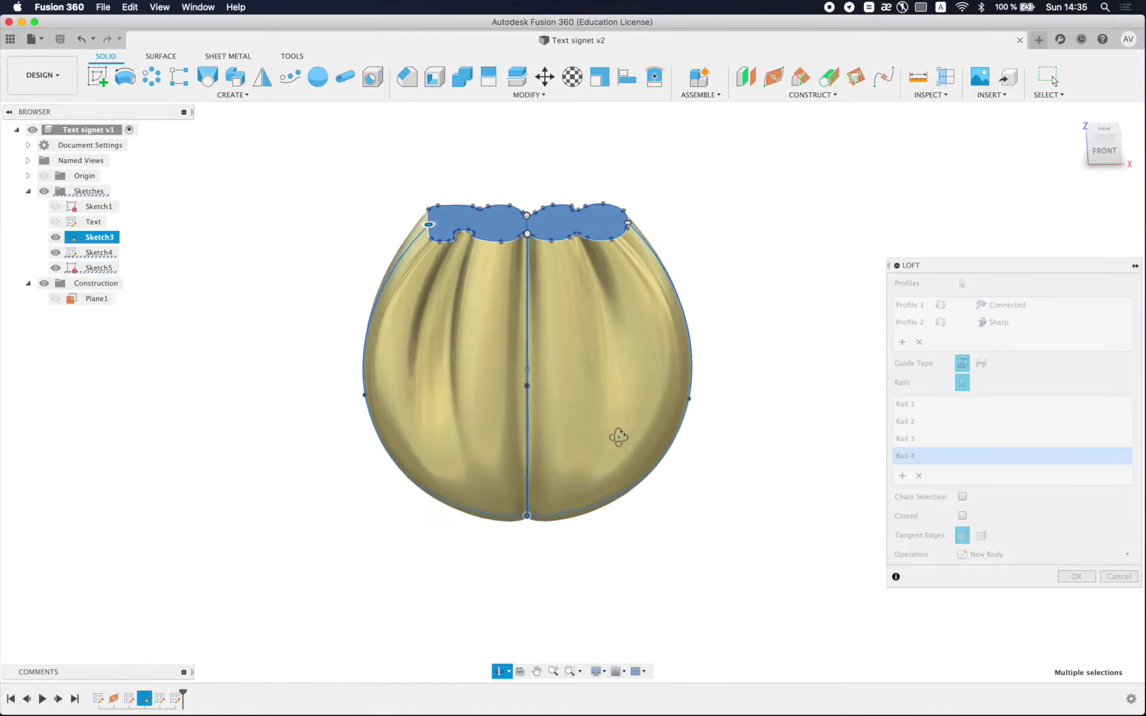
{"action": "key", "text": "Return"}
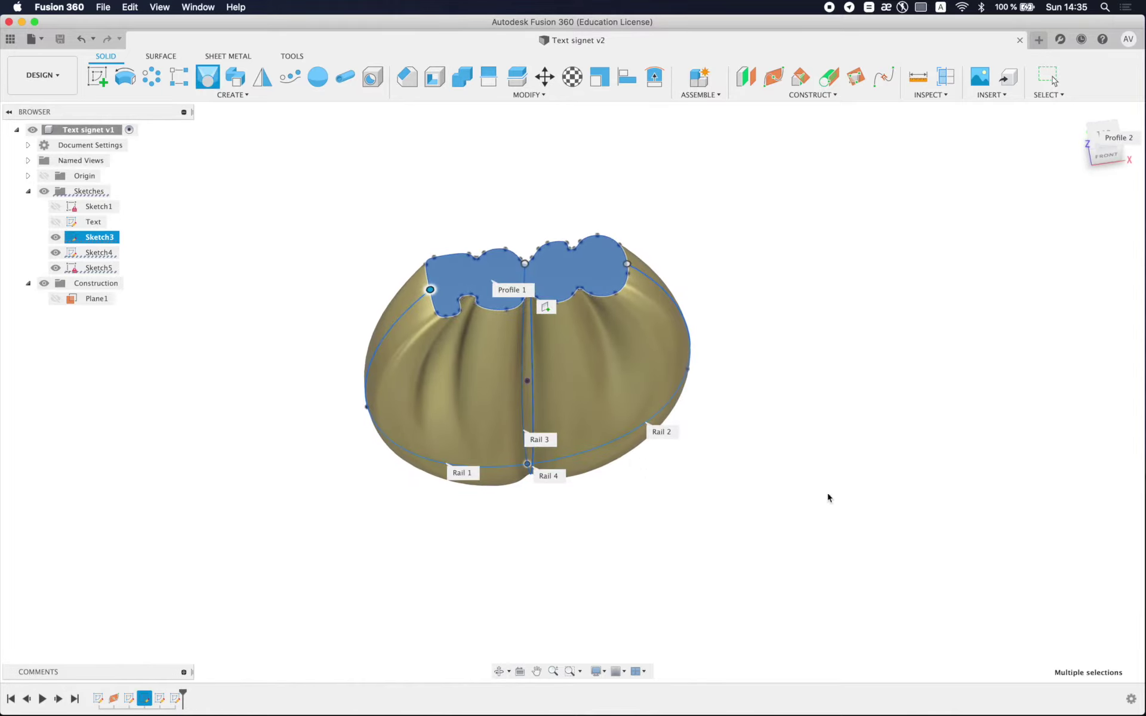
{"action": "middle_click_drag", "start_coordinate": [478, 529], "coordinate": [495, 509], "text": "shift"}
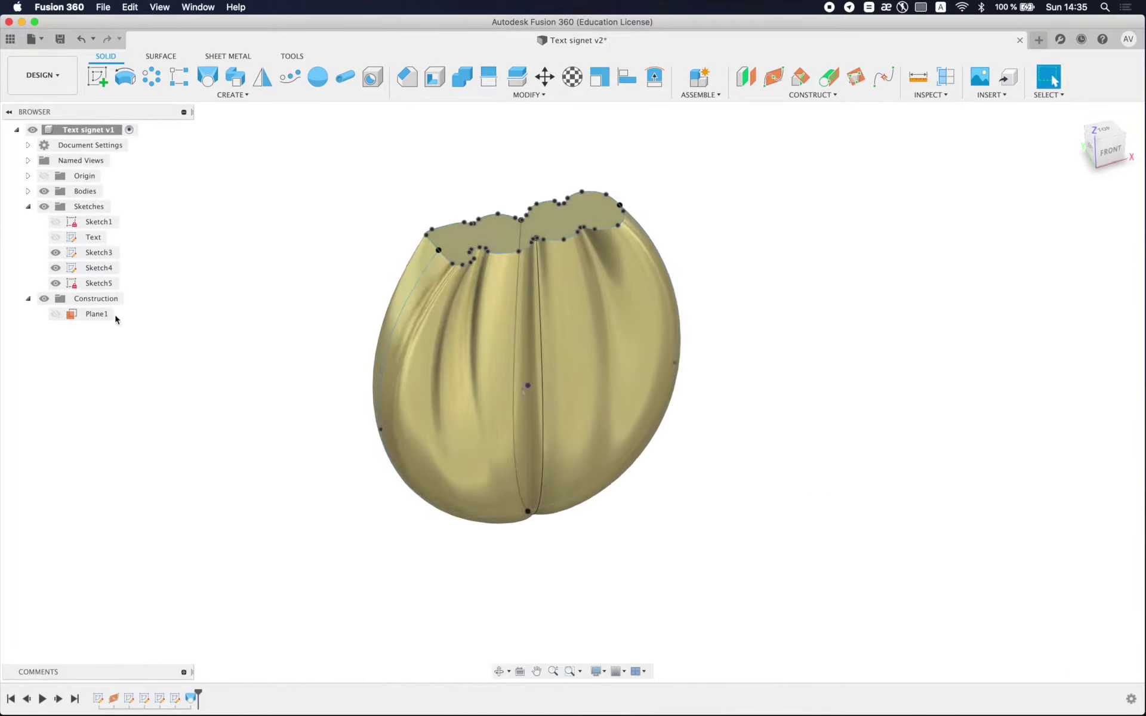
{"action": "left_click", "coordinate": [56, 252]}
{"action": "left_click", "coordinate": [56, 283]}
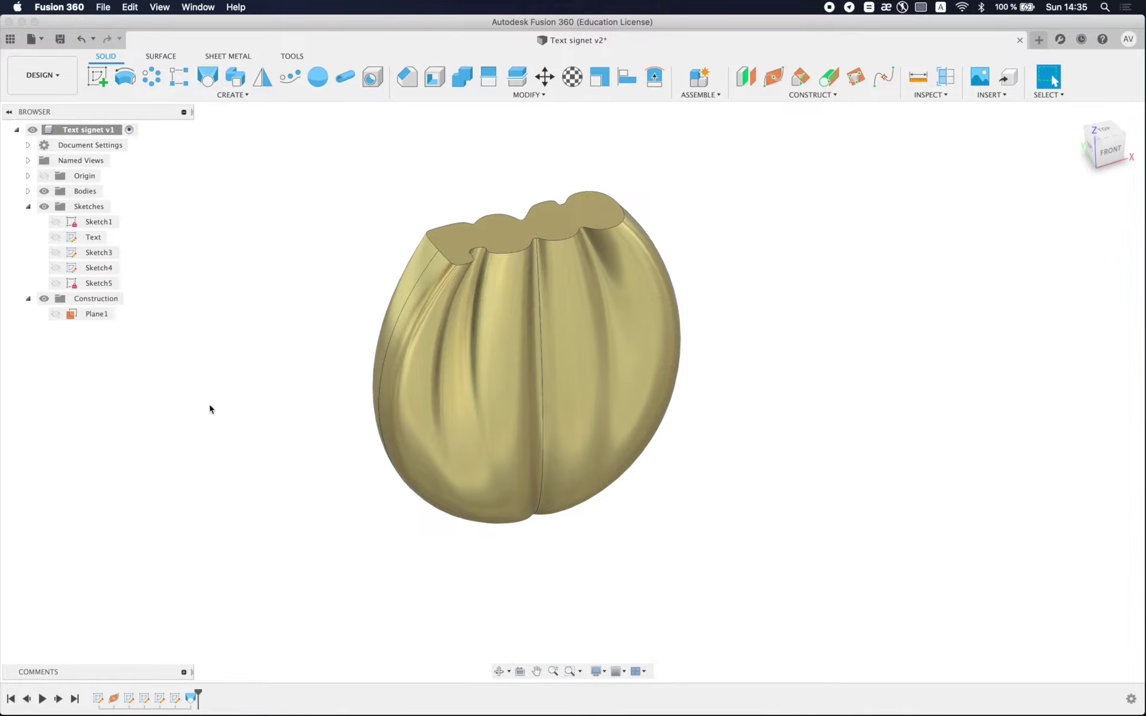
Step: Save a new version of the design
{"action": "mouse_move", "coordinate": [285, 453]}
{"action": "middle_mouse_down", "text": "shift"}
{"action": "mouse_move", "coordinate": [328, 419]}
{"action": "mouse_move", "coordinate": [278, 337]}
{"action": "mouse_move", "coordinate": [236, 414]}
{"action": "mouse_move", "coordinate": [175, 437]}
{"action": "mouse_move", "coordinate": [59, 414]}
{"action": "mouse_move", "coordinate": [276, 445]}
{"action": "mouse_move", "coordinate": [284, 458]}
{"action": "middle_mouse_up", "text": "shift"}
{"action": "key", "text": "super+s"}
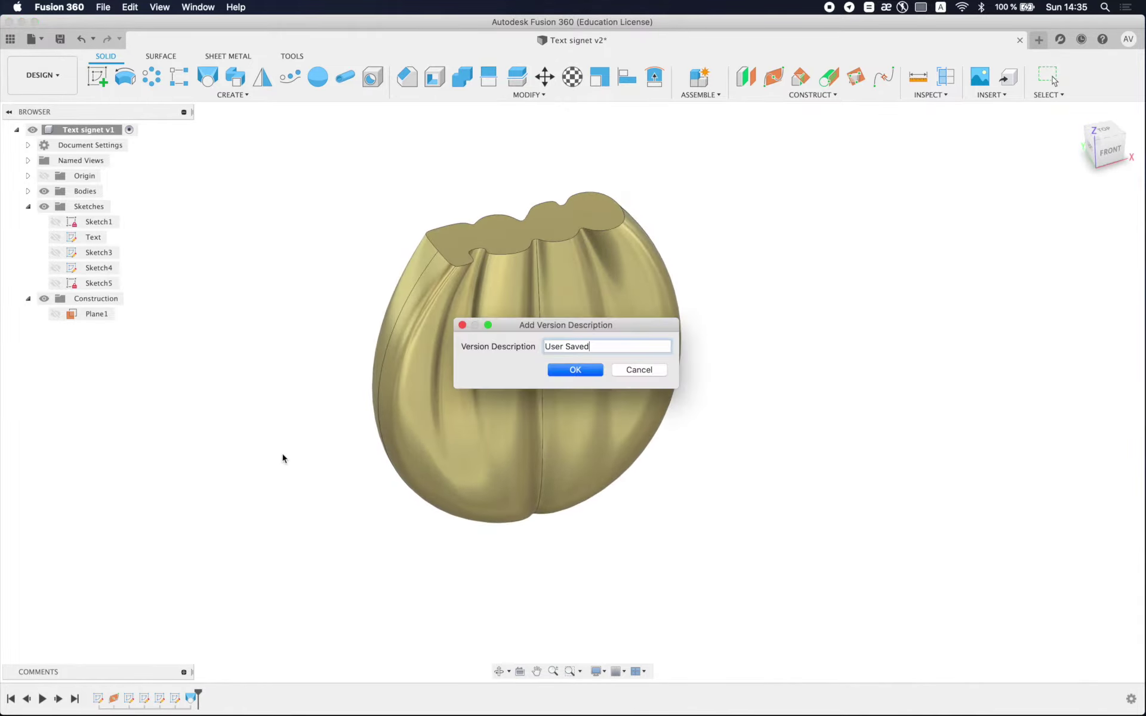
{"action": "key", "text": "Return"}
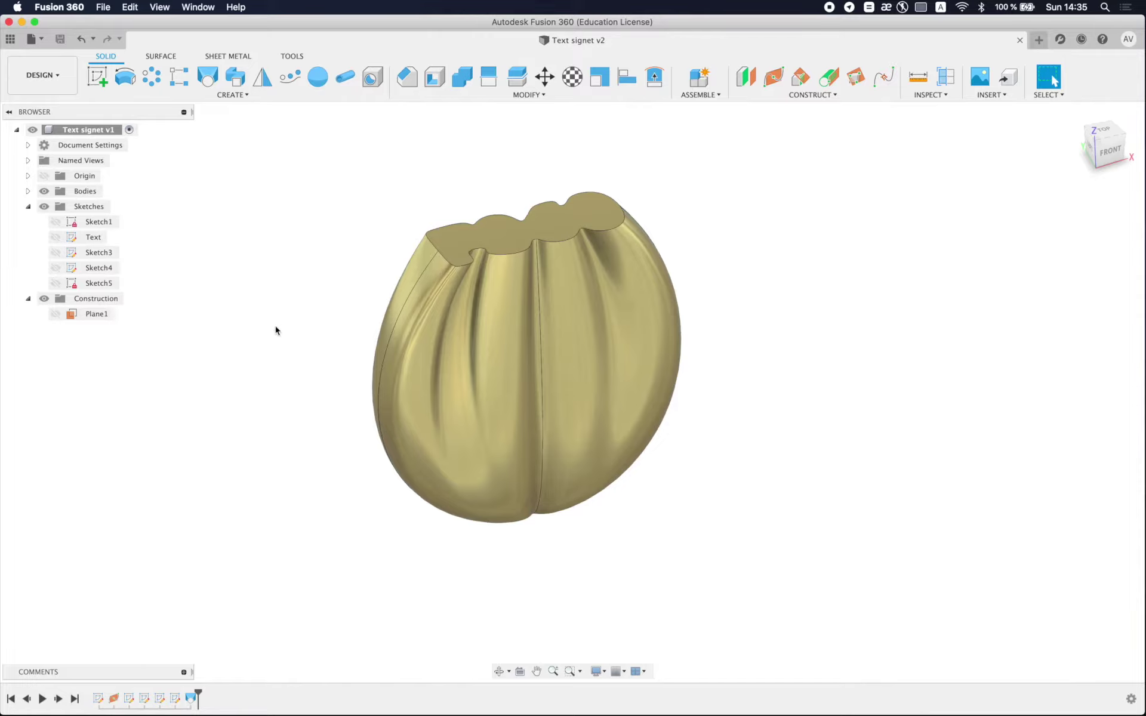
Step: Extrude Sketch1's circle symmetrically 10 mm to cut the finger hole through the bulb
{"action": "left_click", "coordinate": [95, 221]}
{"action": "key", "text": "e"}
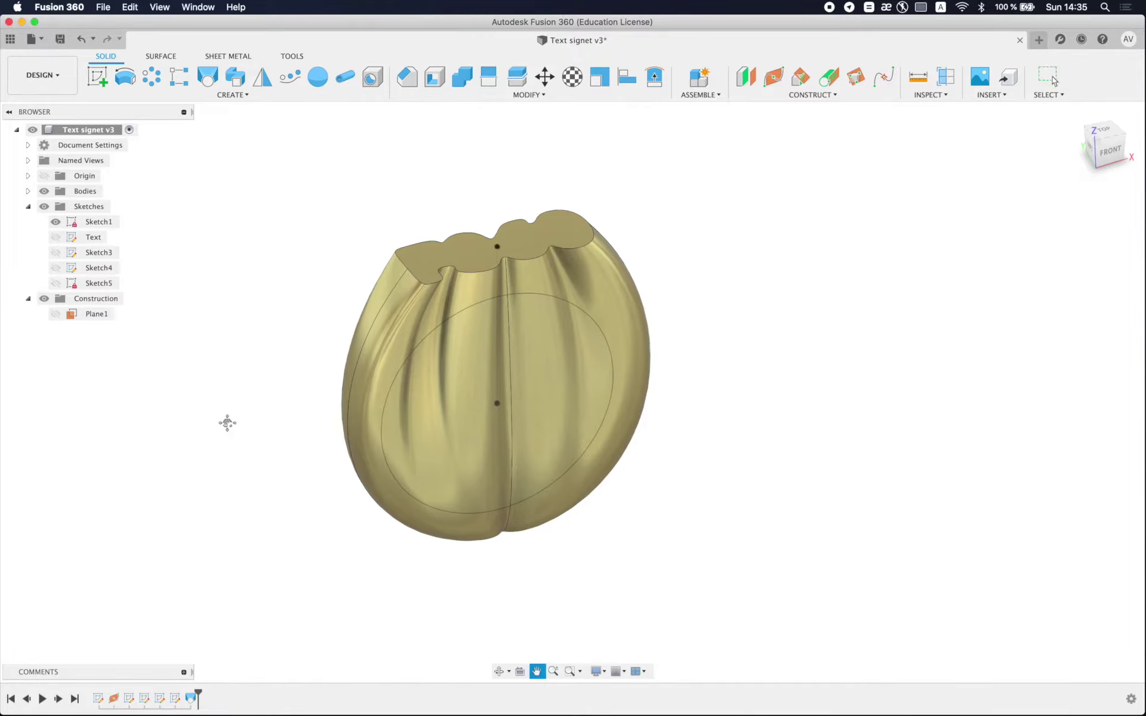
{"action": "left_click", "coordinate": [1087, 322]}
{"action": "left_click", "coordinate": [1074, 369]}
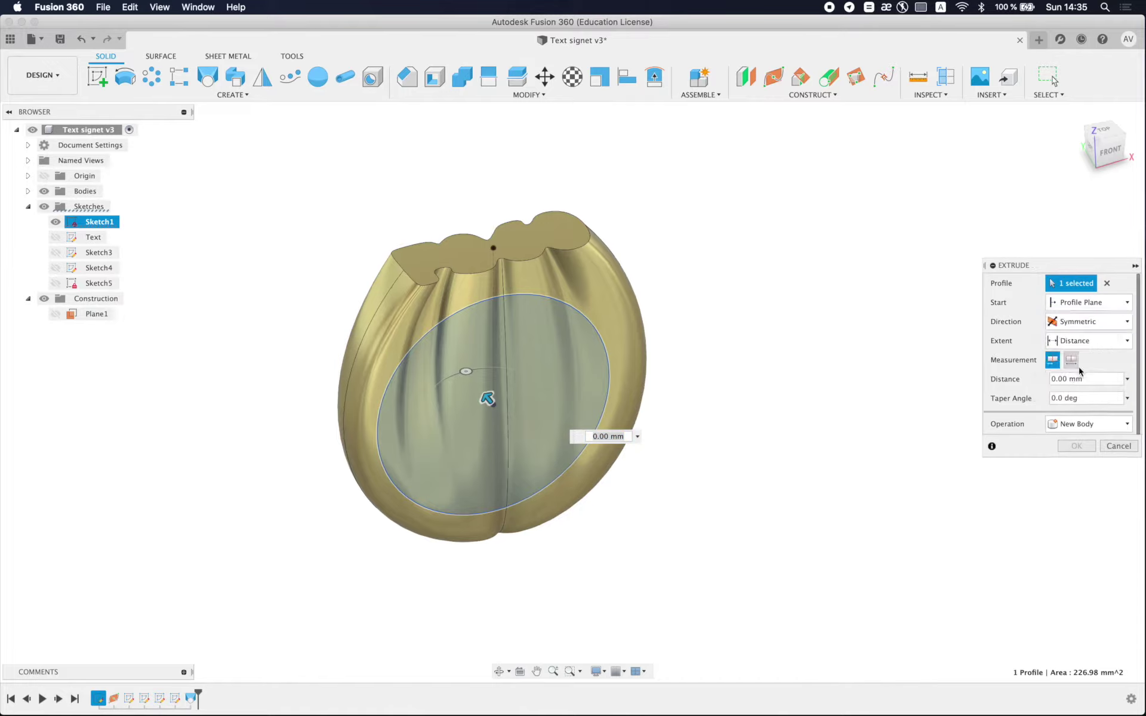
{"action": "left_click", "coordinate": [1094, 383]}
{"action": "type", "text": "10"}
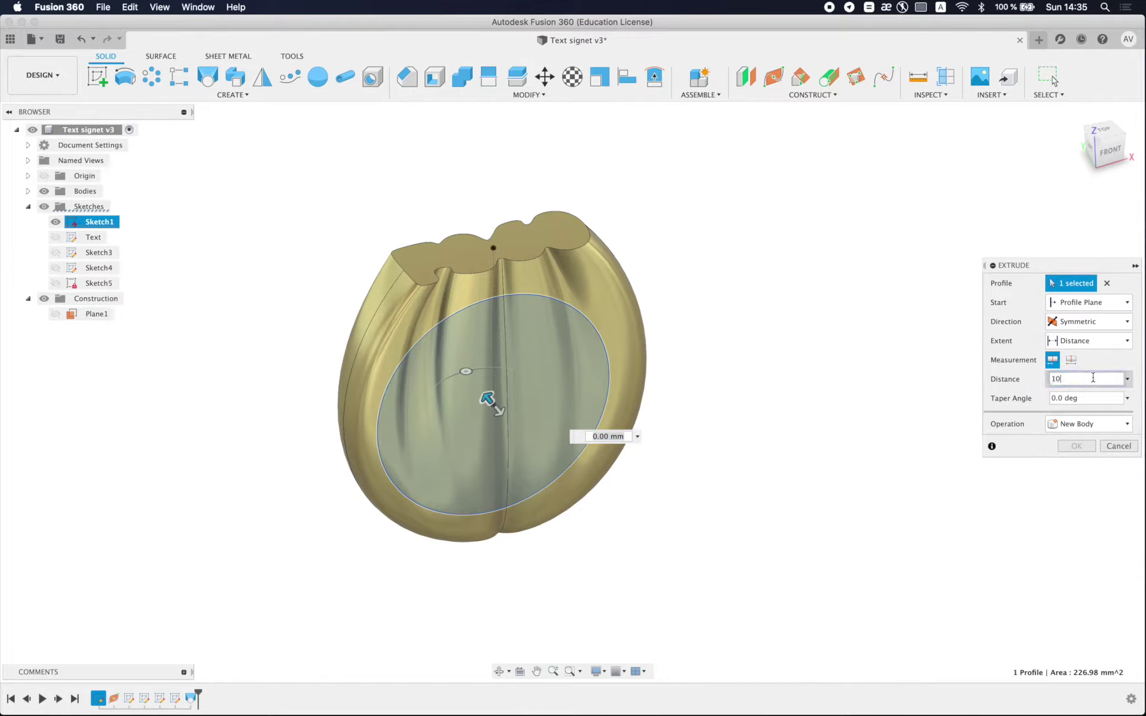
{"action": "key", "text": "Return"}
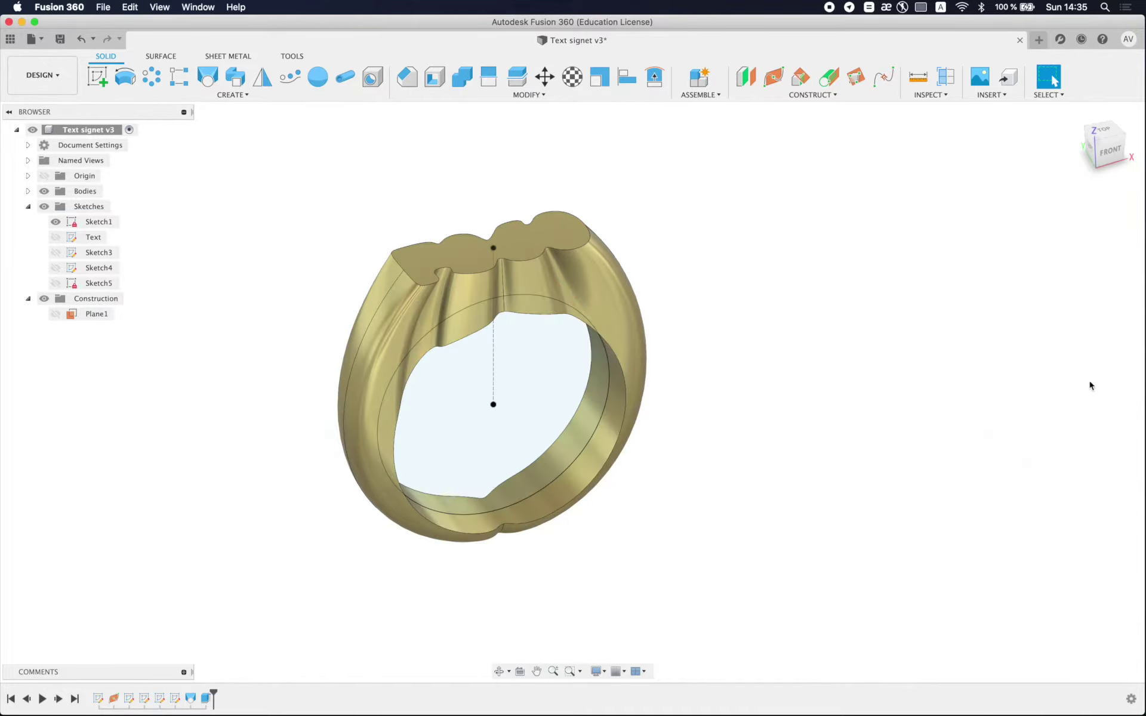
{"action": "key", "text": "Escape"}
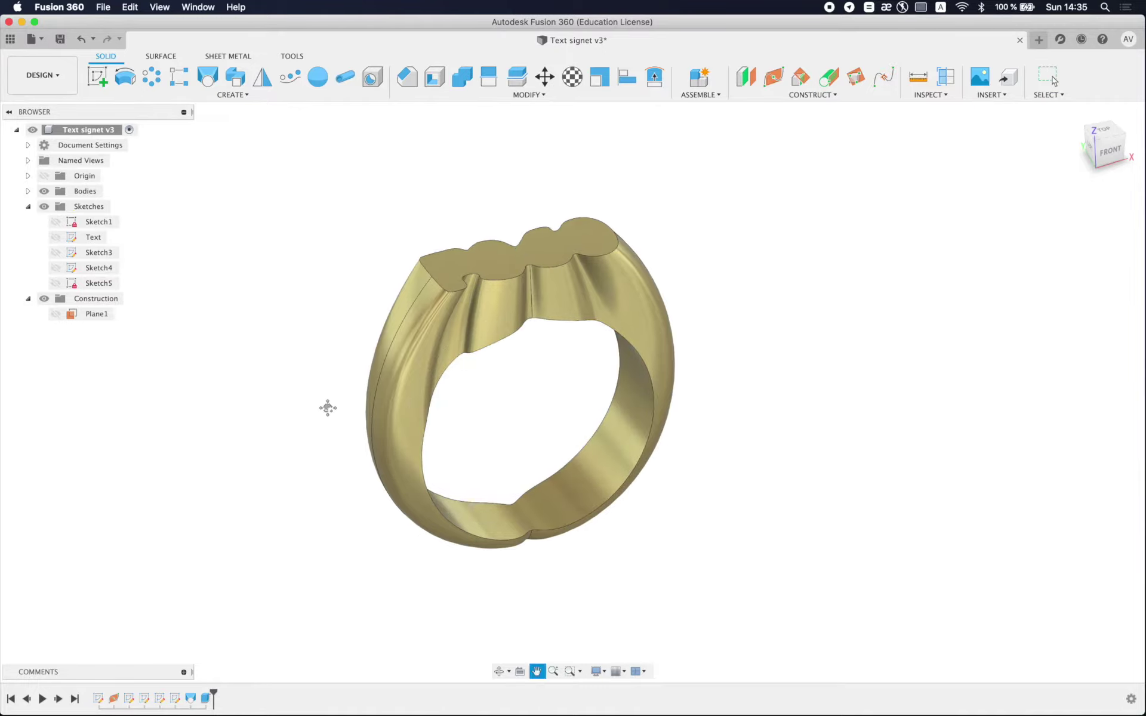
{"action": "middle_click_drag", "start_coordinate": [325, 405], "coordinate": [380, 359], "text": "shift"}
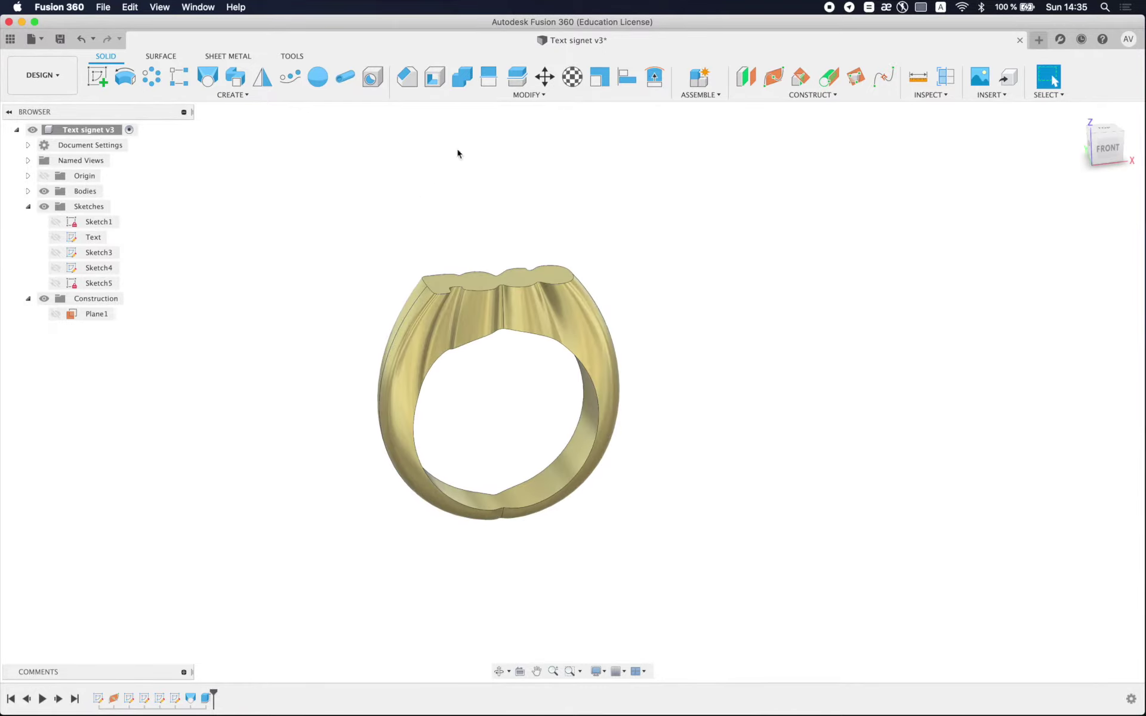
Step: Split the ring body along the XY plane and hide the lower half
{"action": "left_click", "coordinate": [517, 76]}
{"action": "left_click", "coordinate": [548, 288]}
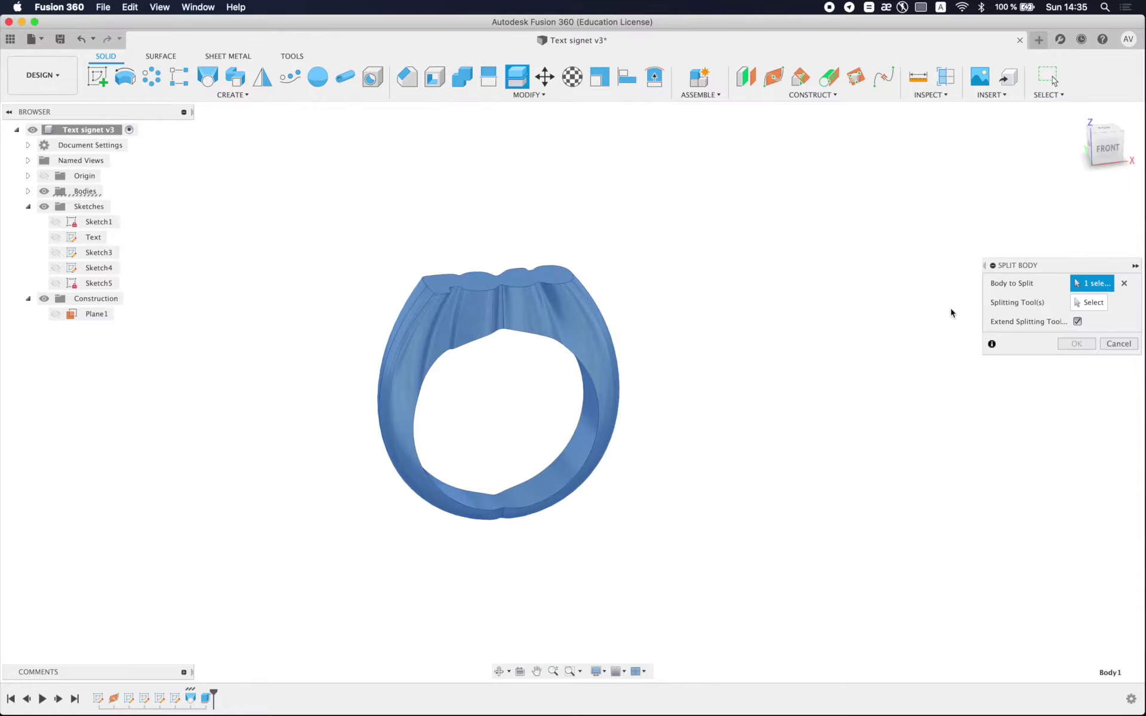
{"action": "left_click", "coordinate": [1101, 303]}
{"action": "middle_click_drag", "start_coordinate": [692, 437], "coordinate": [663, 427], "text": "shift"}
{"action": "left_click", "coordinate": [537, 427]}
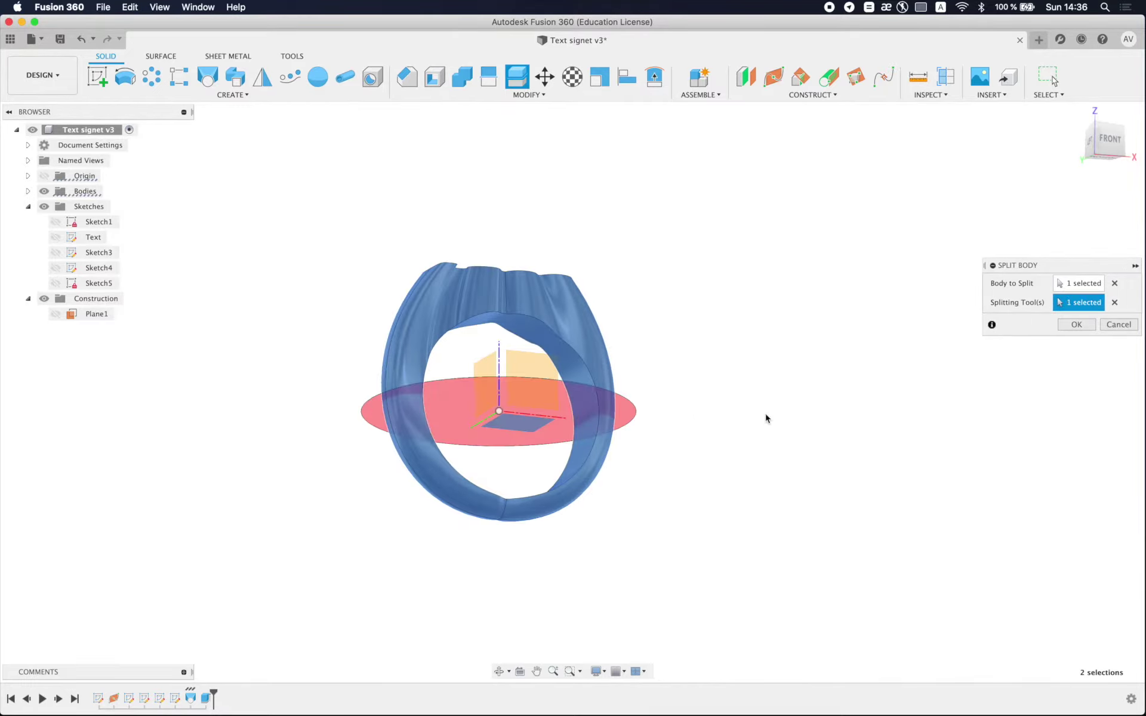
{"action": "key", "text": "Return"}
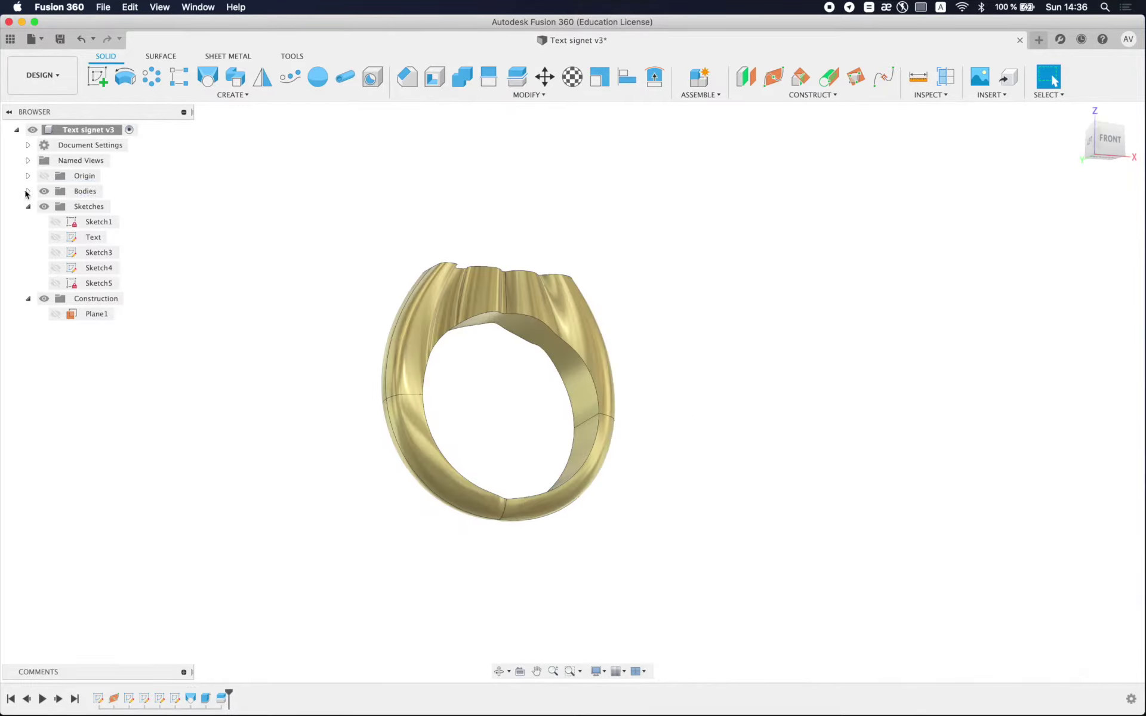
{"action": "left_click", "coordinate": [28, 191]}
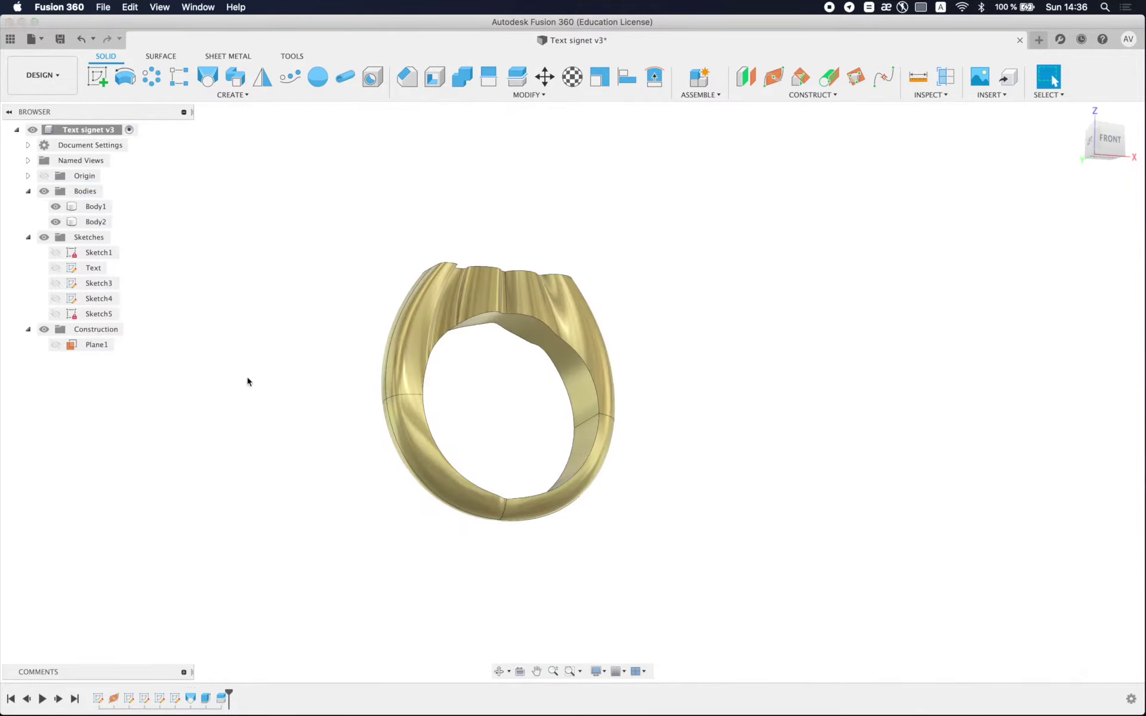
{"action": "left_click", "coordinate": [59, 207]}
{"action": "middle_click_drag", "start_coordinate": [289, 382], "coordinate": [255, 373], "text": "shift"}
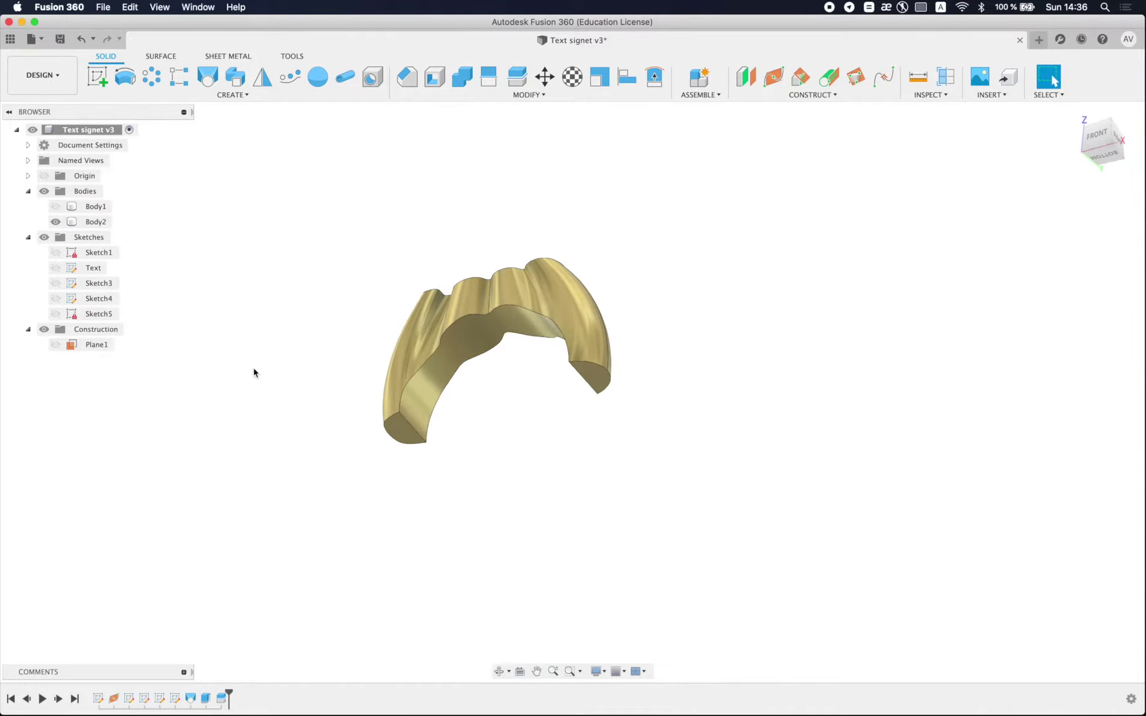
Step: Shell the top piece inward, removing its three end faces, to leave a thin hollow wall
{"action": "left_click", "coordinate": [434, 76]}
{"action": "left_click", "coordinate": [434, 322]}
{"action": "scroll", "coordinate": [428, 391], "scroll_direction": "up", "scroll_amount": 3}
{"action": "left_click", "coordinate": [415, 418]}
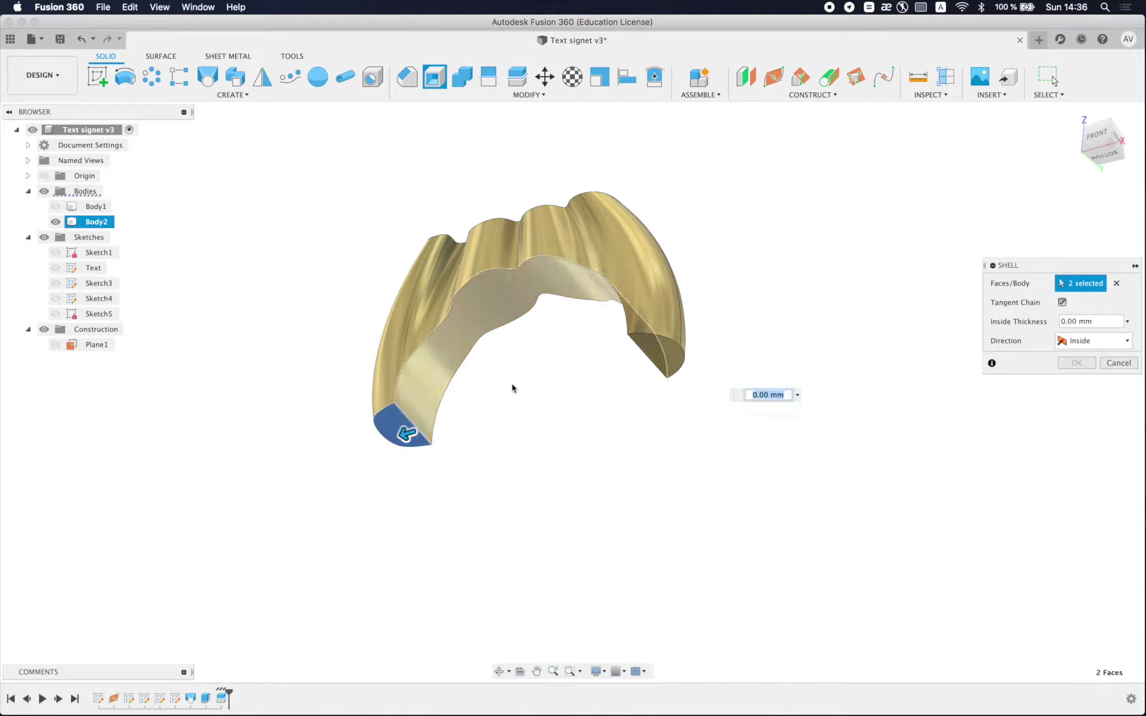
{"action": "middle_click_drag", "start_coordinate": [512, 389], "coordinate": [627, 422], "text": "shift"}
{"action": "left_click", "coordinate": [638, 436]}
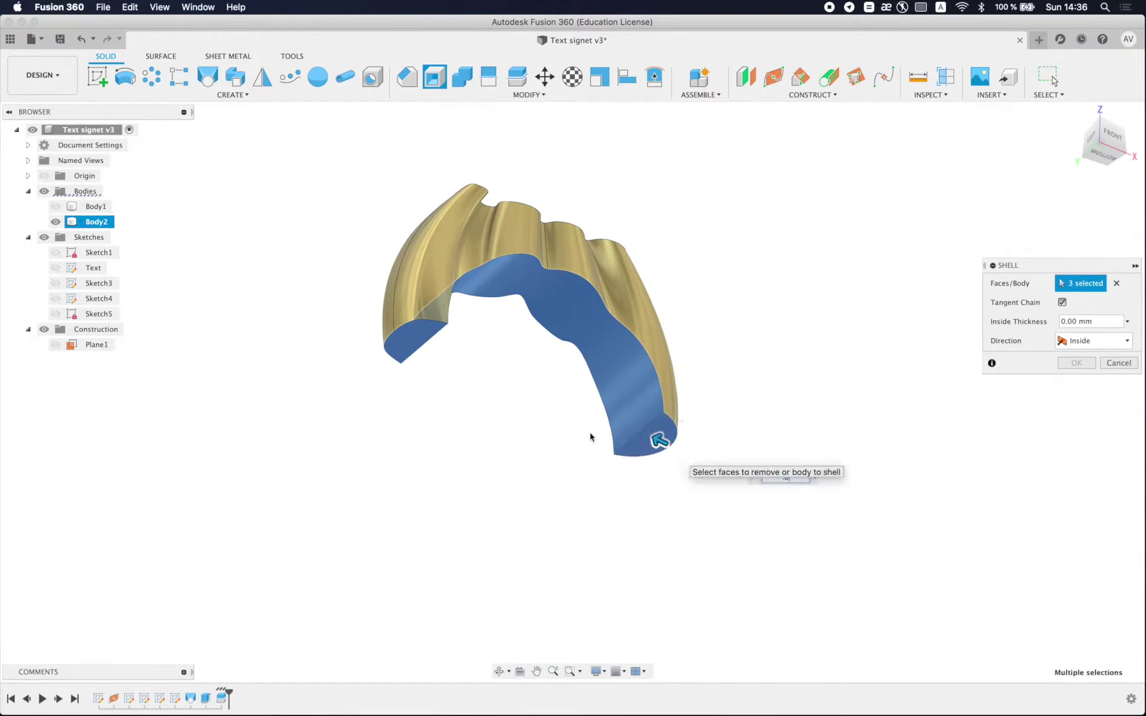
{"action": "type", "text": ".8"}
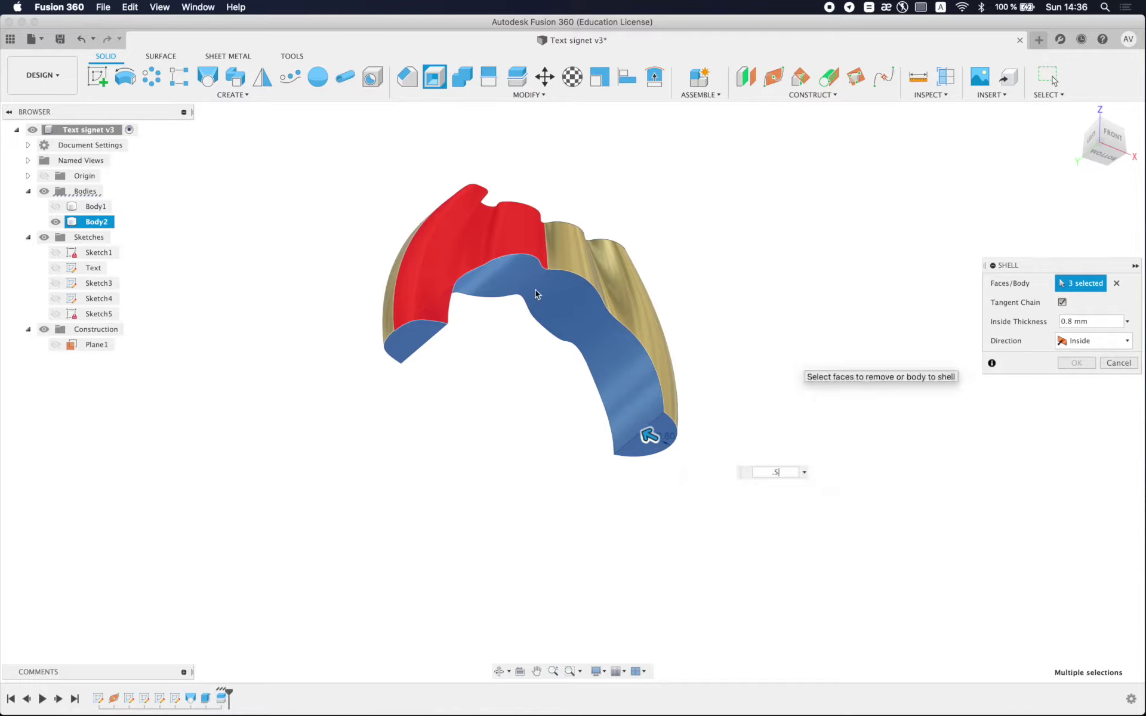
{"action": "middle_click_drag", "start_coordinate": [767, 225], "coordinate": [719, 200], "text": "shift"}
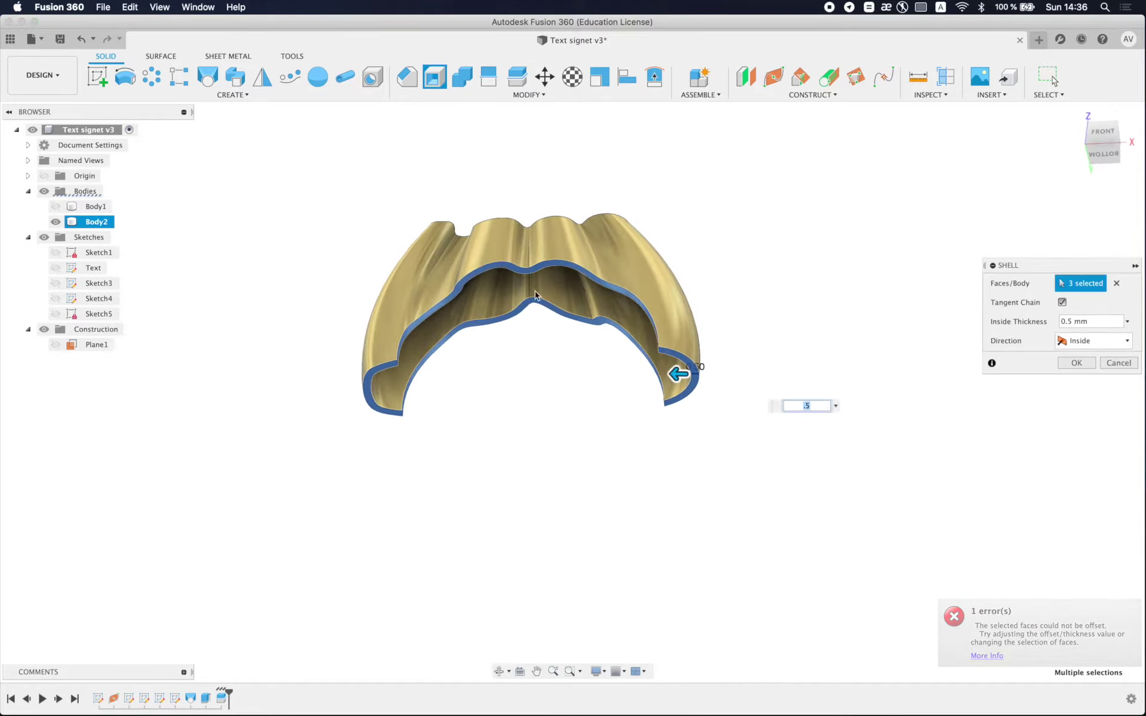
{"action": "key", "text": "Return"}
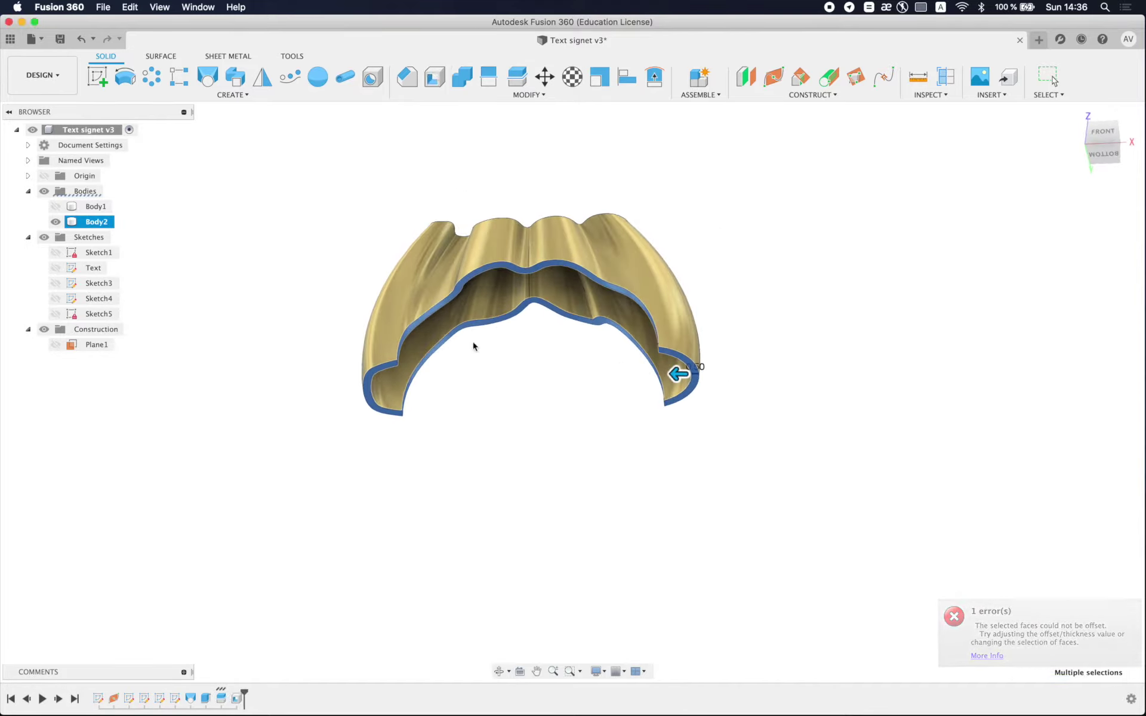
{"action": "middle_click_drag", "start_coordinate": [566, 361], "coordinate": [572, 481], "text": "shift"}
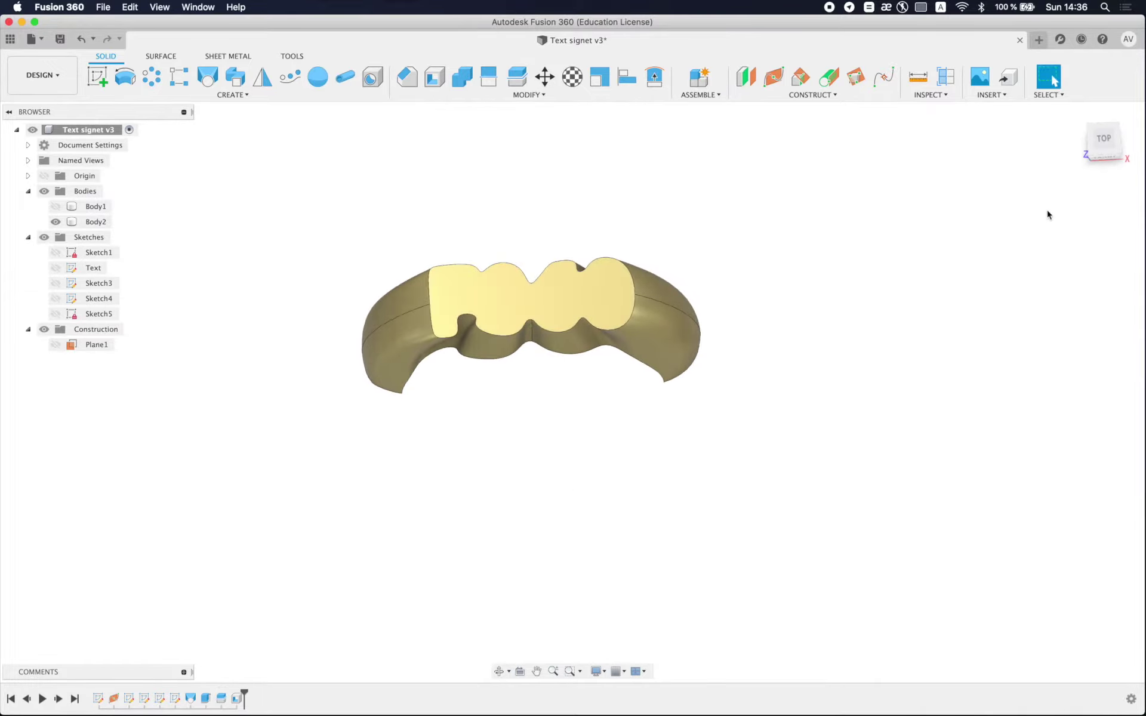
Step: Look straight down on the signet top and show Sketch3 and the F360 text sketch
{"action": "left_click", "coordinate": [1104, 144]}
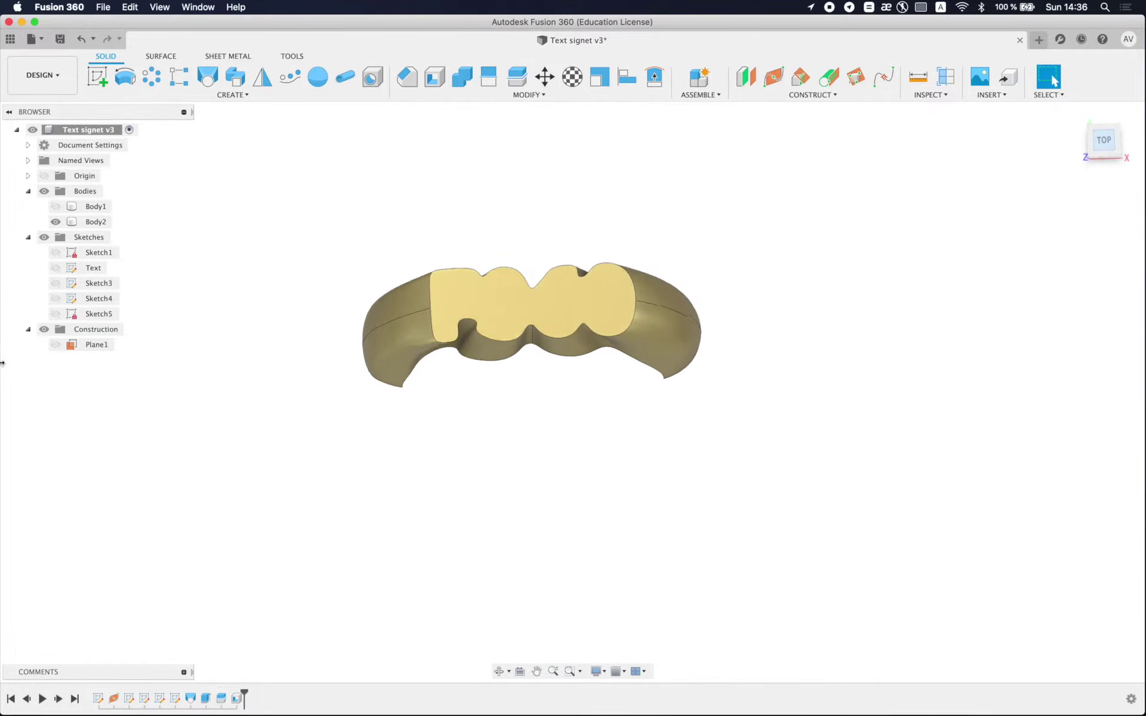
{"action": "left_click", "coordinate": [55, 283]}
{"action": "scroll", "coordinate": [557, 353], "scroll_direction": "up", "scroll_amount": 5}
{"action": "scroll", "coordinate": [556, 353], "scroll_direction": "up", "scroll_amount": 3}
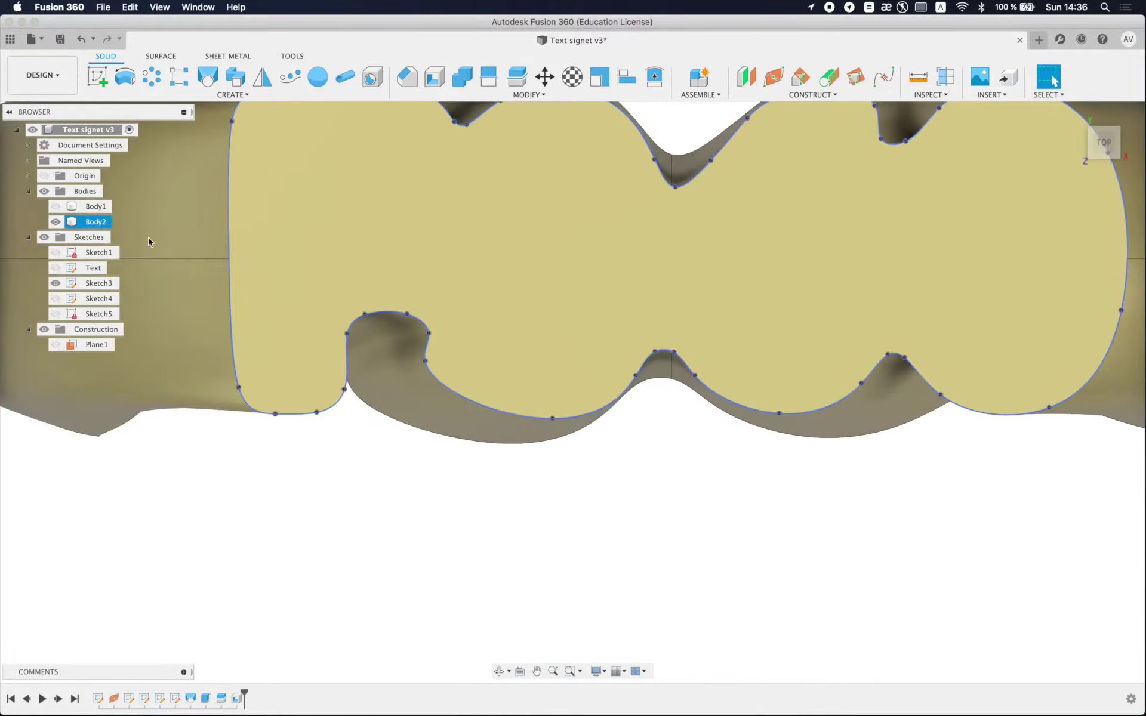
{"action": "left_click", "coordinate": [55, 267]}
{"action": "scroll", "coordinate": [346, 325], "scroll_direction": "up", "scroll_amount": 2}
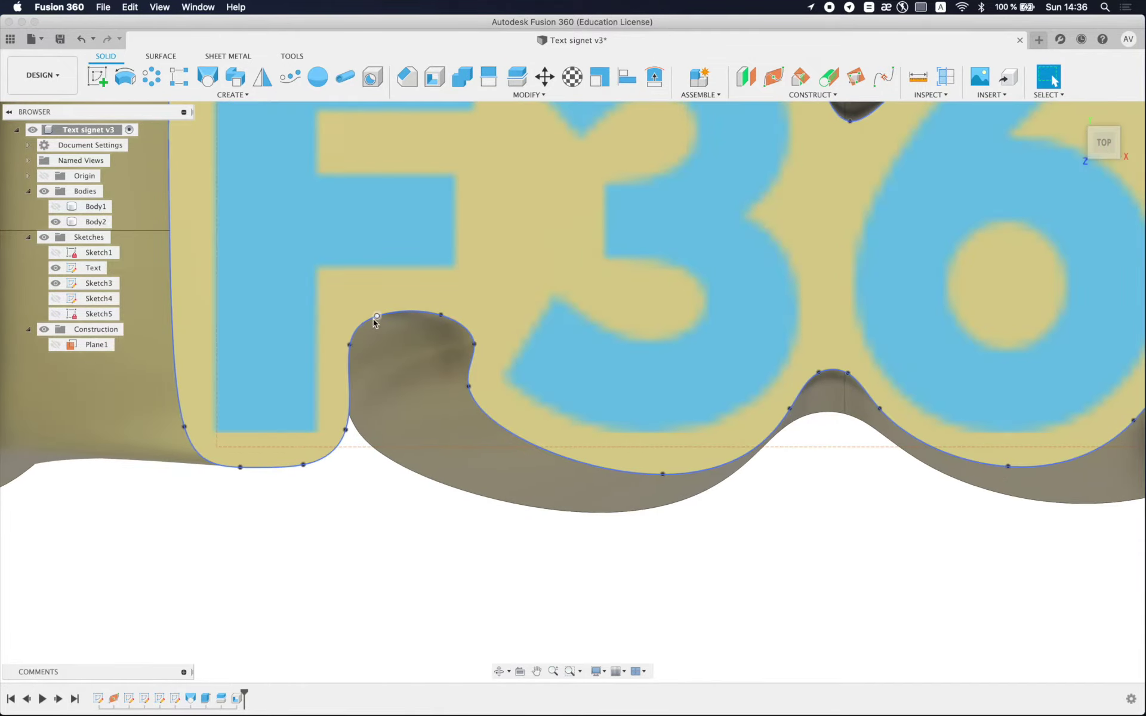
Step: Drag outline fit points near the F so the left edge follows the letter
{"action": "left_click", "coordinate": [377, 316]}
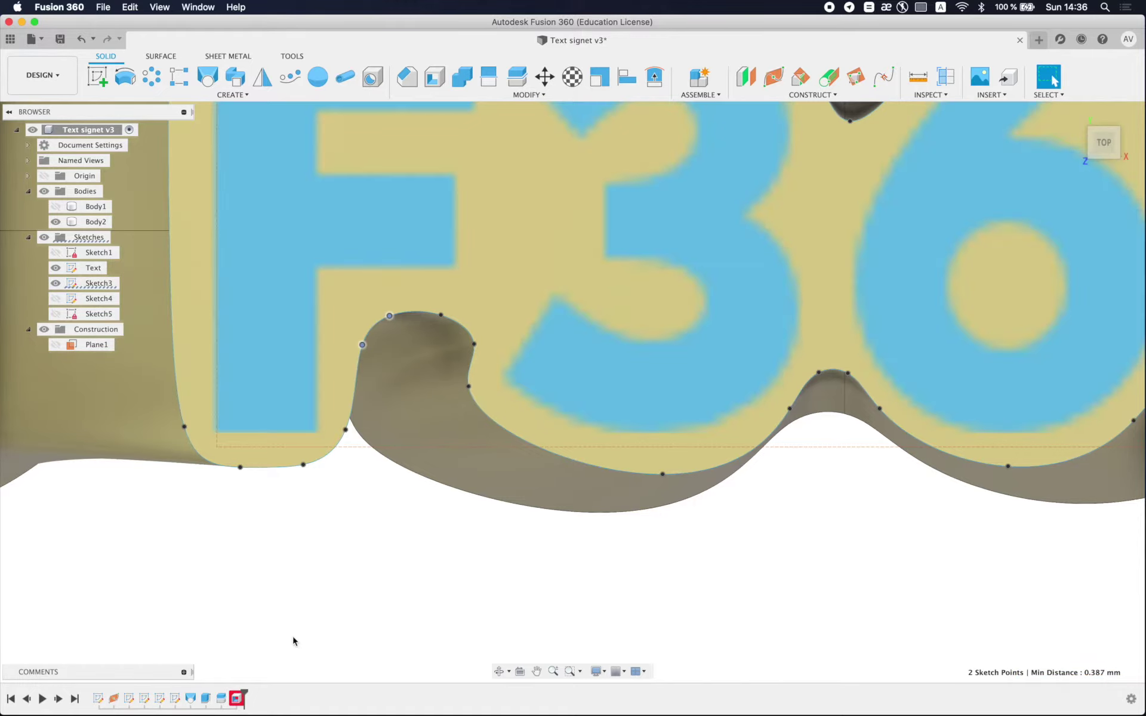
{"action": "left_click", "coordinate": [365, 538]}
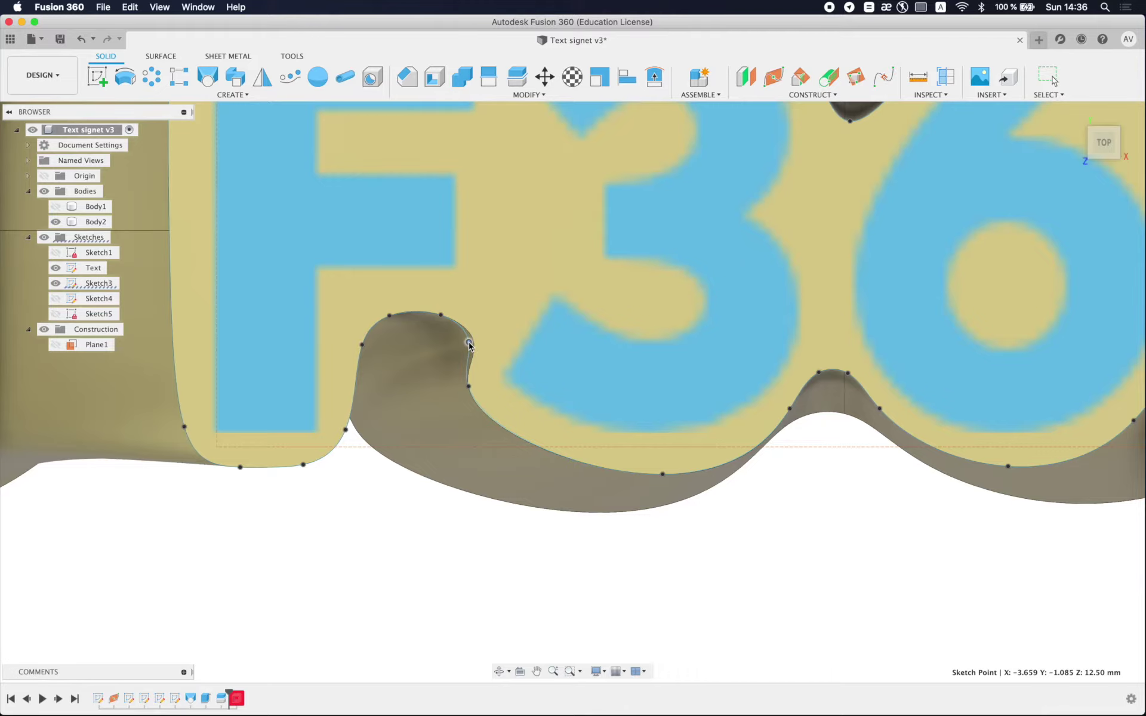
{"action": "scroll", "coordinate": [414, 396], "scroll_direction": "down", "scroll_amount": 3}
{"action": "scroll", "coordinate": [347, 438], "scroll_direction": "up", "scroll_amount": 5}
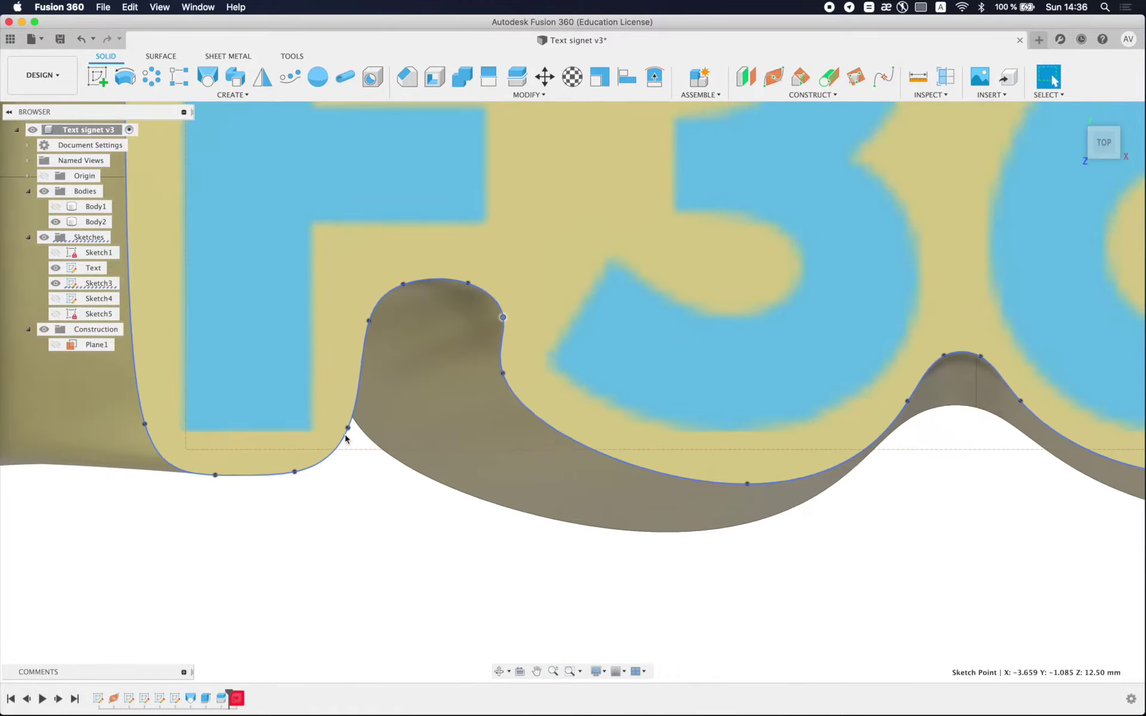
{"action": "left_click_drag", "start_coordinate": [350, 434], "coordinate": [357, 440]}
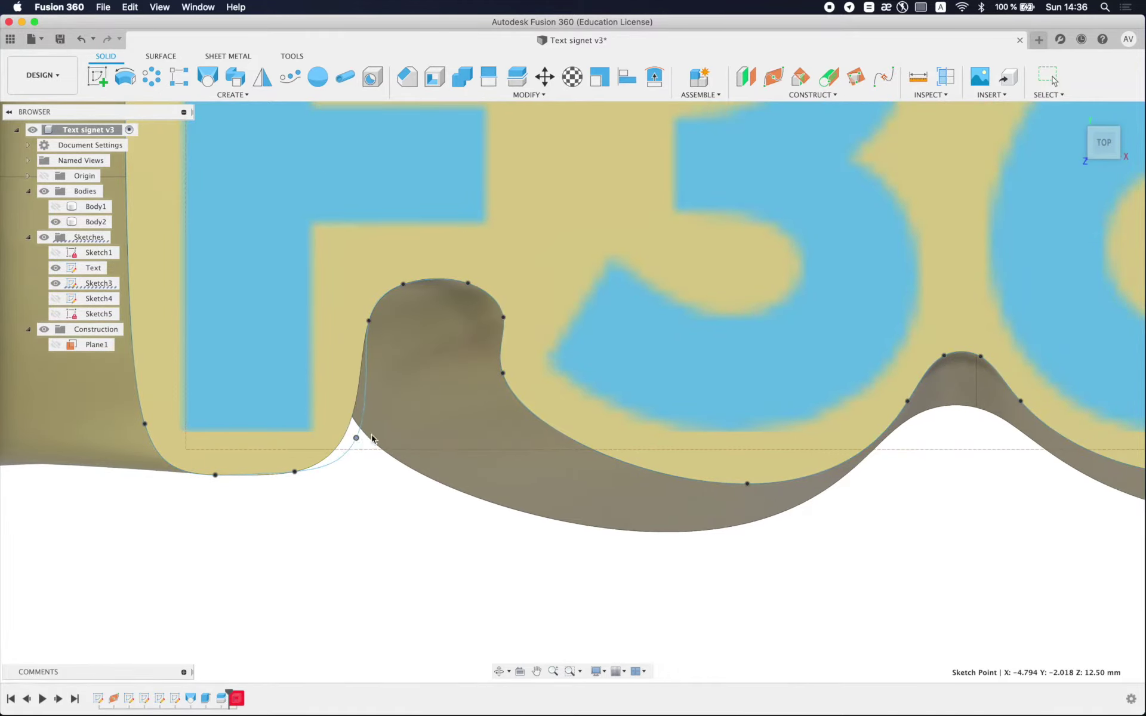
{"action": "scroll", "coordinate": [422, 512], "scroll_direction": "down", "scroll_amount": 4}
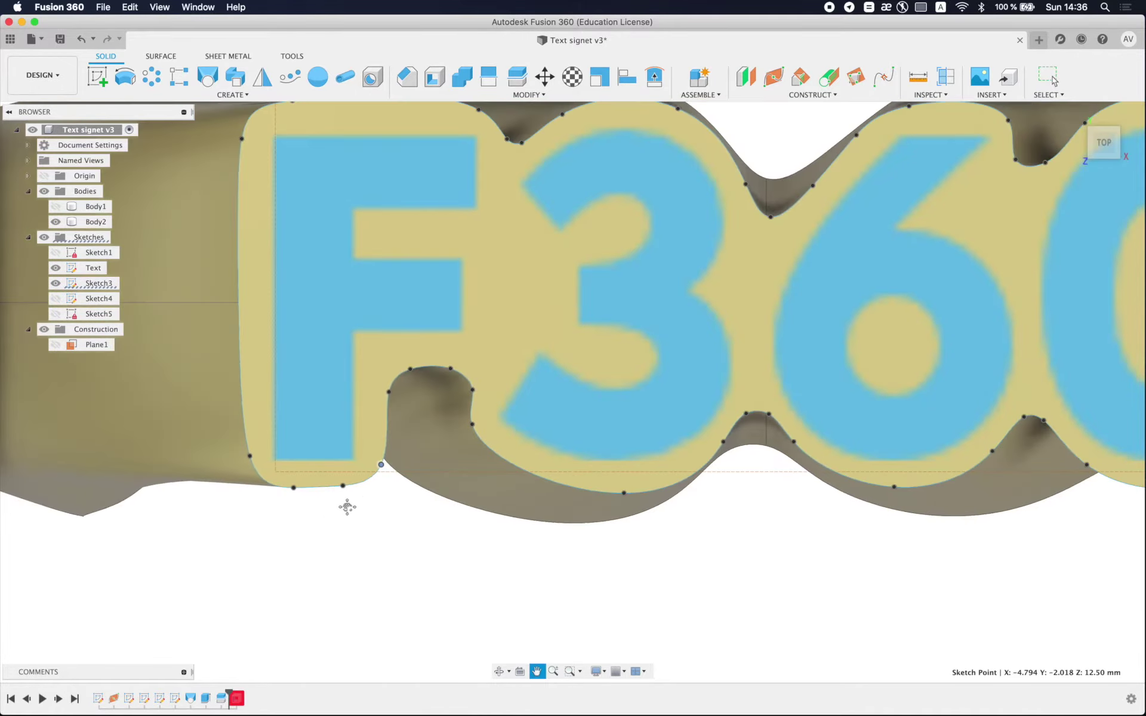
{"action": "scroll", "coordinate": [370, 471], "scroll_direction": "up", "scroll_amount": 2}
{"action": "scroll", "coordinate": [440, 464], "scroll_direction": "up", "scroll_amount": 2}
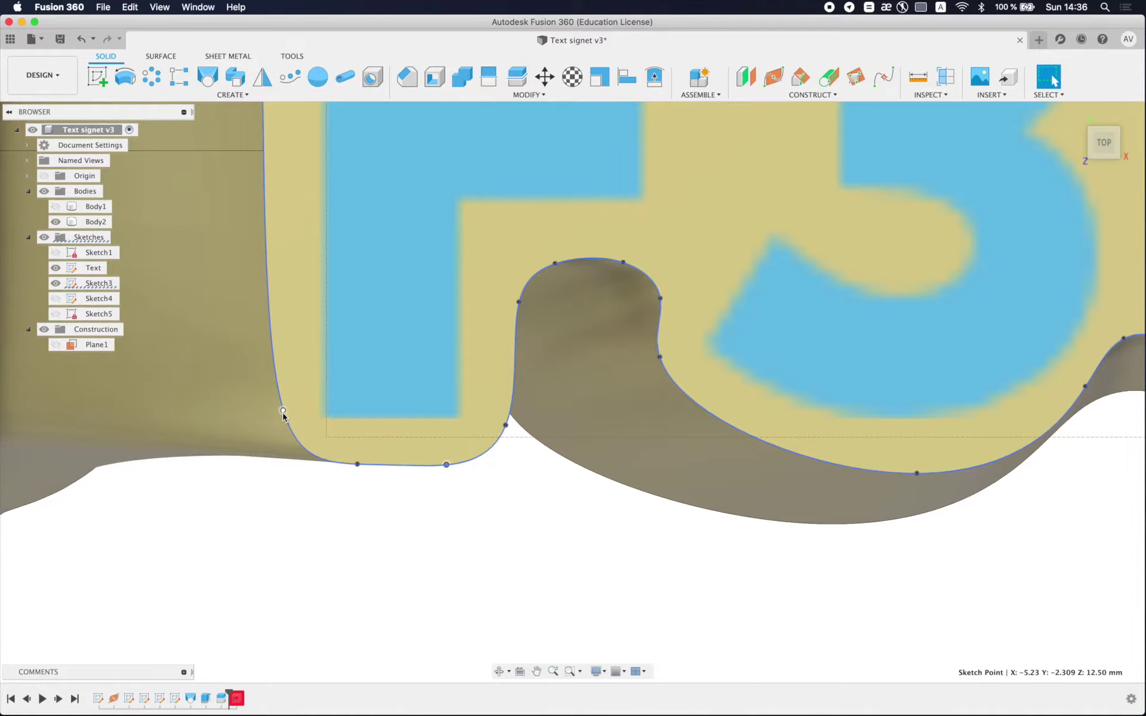
{"action": "left_click_drag", "start_coordinate": [284, 412], "coordinate": [275, 421]}
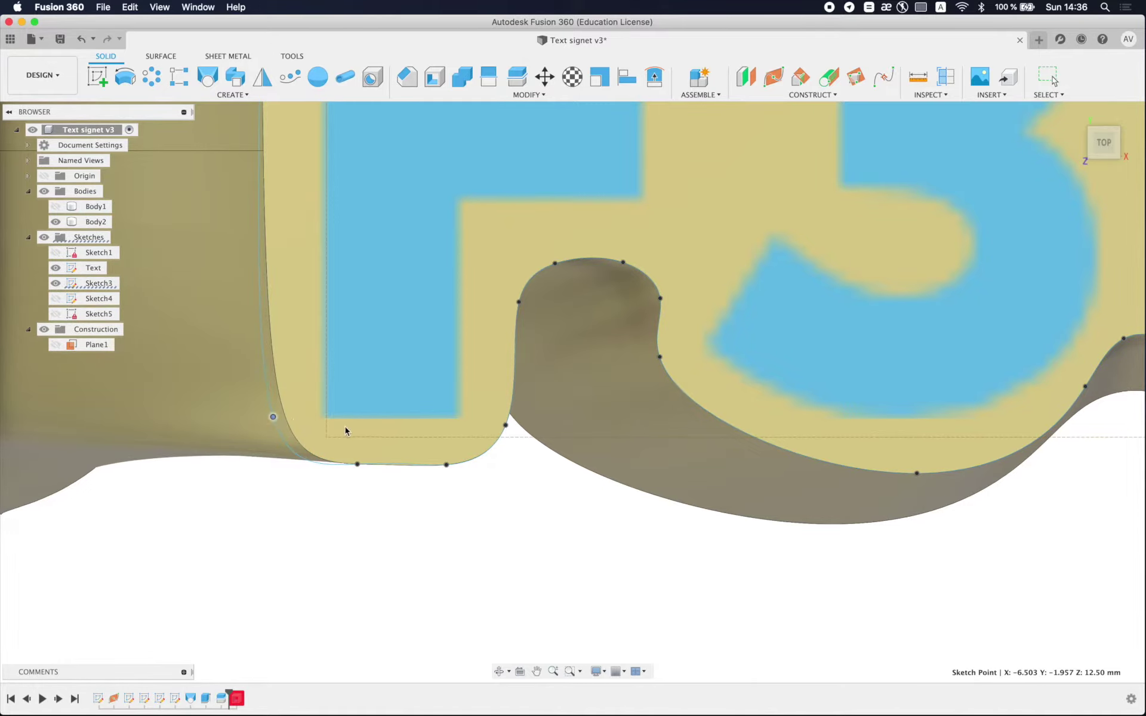
Step: Lower the outline's notch points between the 3 and the 6
{"action": "scroll", "coordinate": [345, 428], "scroll_direction": "down", "scroll_amount": 3}
{"action": "scroll", "coordinate": [347, 429], "scroll_direction": "down", "scroll_amount": 3}
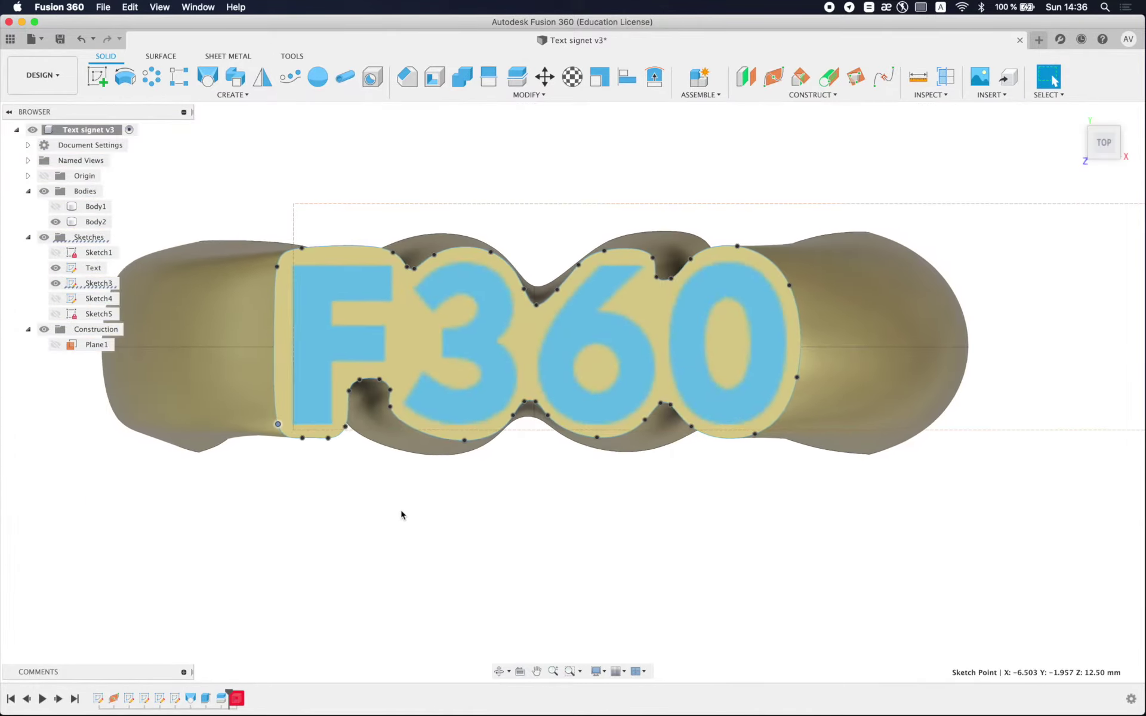
{"action": "scroll", "coordinate": [531, 309], "scroll_direction": "up", "scroll_amount": 2}
{"action": "scroll", "coordinate": [537, 304], "scroll_direction": "up", "scroll_amount": 3}
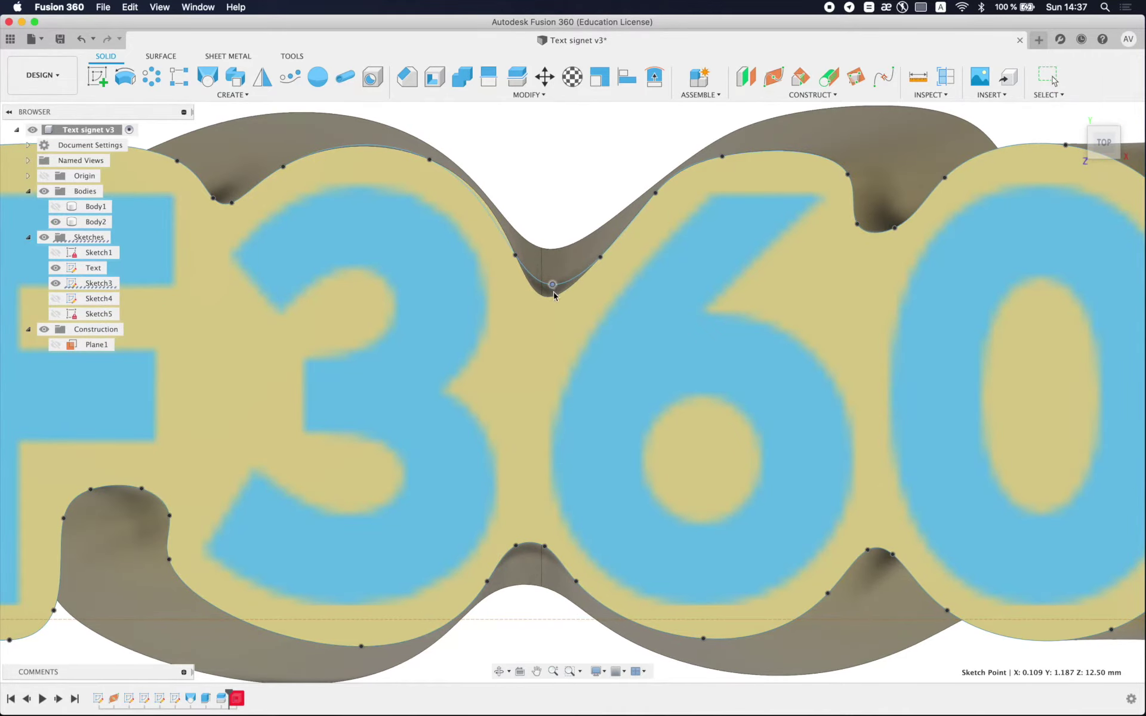
{"action": "scroll", "coordinate": [560, 309], "scroll_direction": "down", "scroll_amount": 2}
{"action": "scroll", "coordinate": [538, 358], "scroll_direction": "down", "scroll_amount": 2}
{"action": "scroll", "coordinate": [514, 439], "scroll_direction": "up", "scroll_amount": 4}
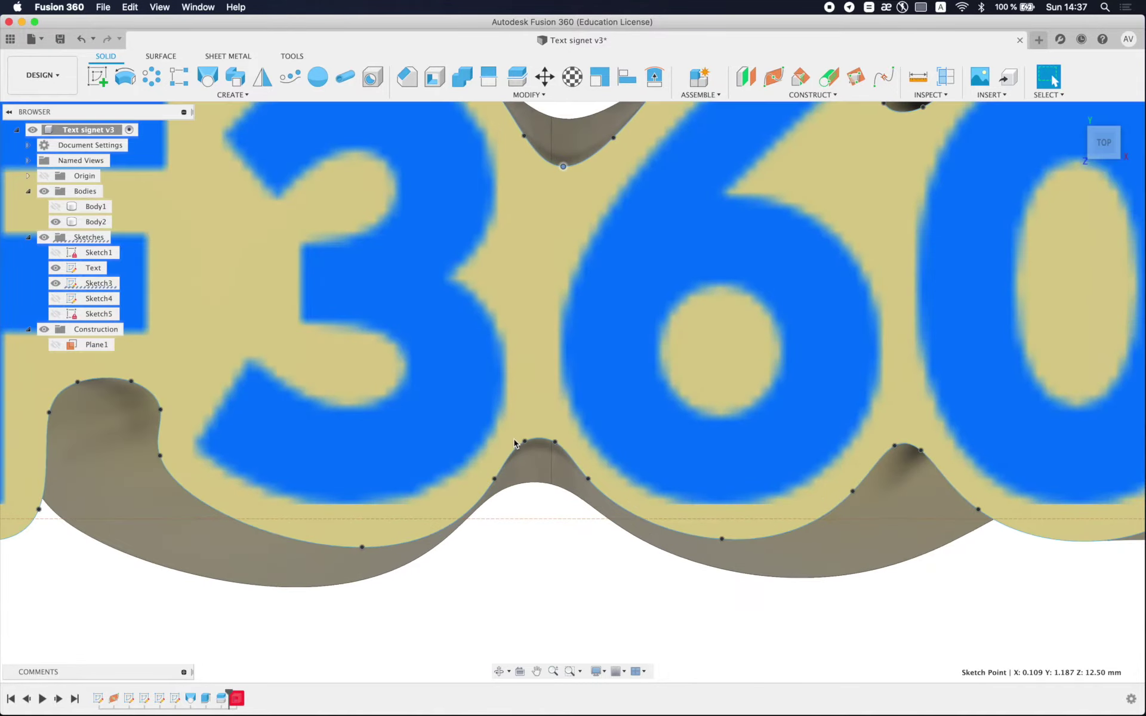
{"action": "scroll", "coordinate": [514, 439], "scroll_direction": "up", "scroll_amount": 2}
{"action": "left_click", "coordinate": [577, 444], "text": "shift"}
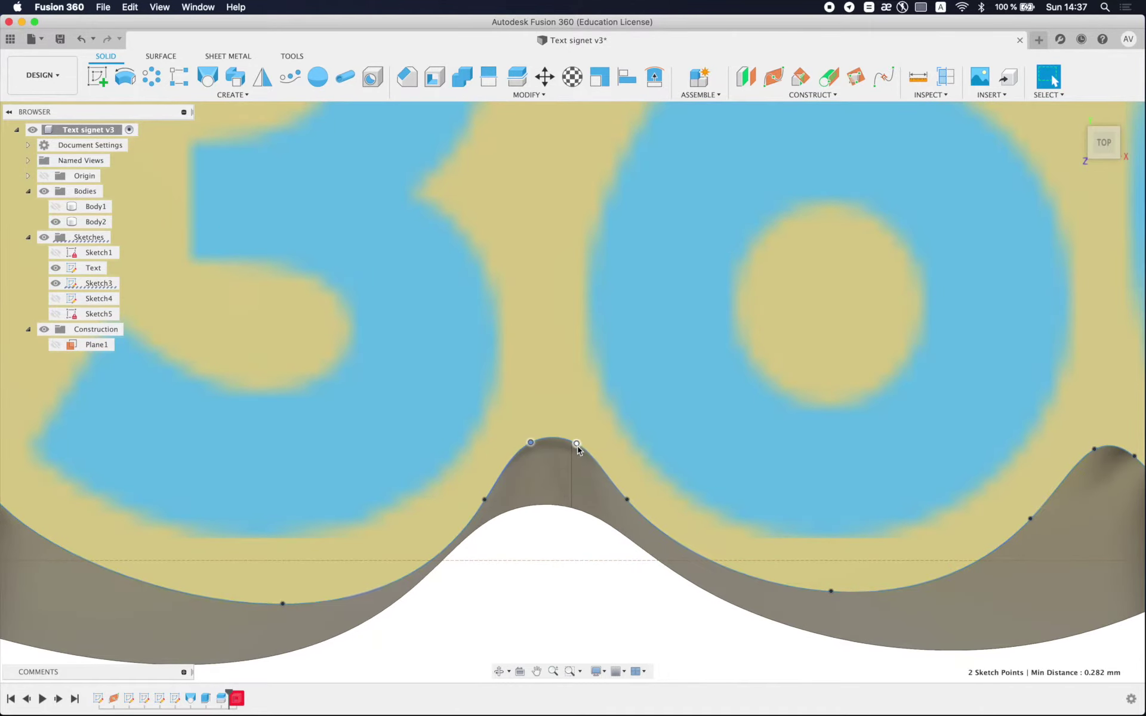
{"action": "left_click_drag", "start_coordinate": [578, 444], "coordinate": [577, 453]}
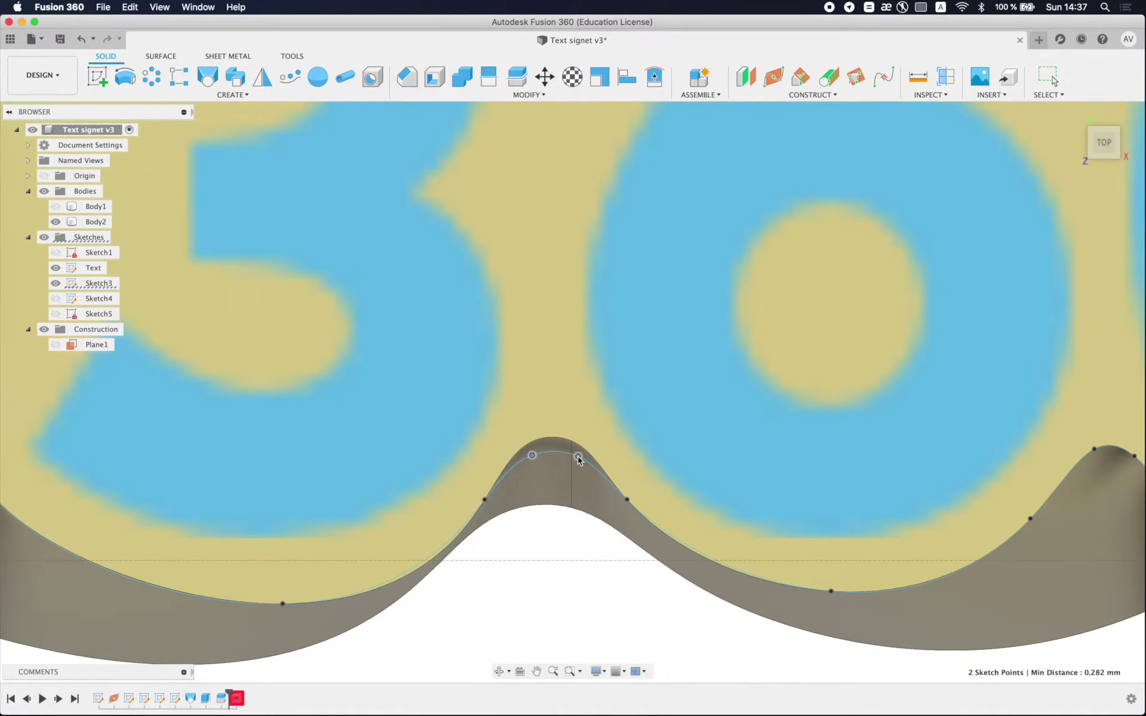
Step: Orbit the ring to check the reshaped outline in 3D
{"action": "scroll", "coordinate": [573, 477], "scroll_direction": "down", "scroll_amount": 2}
{"action": "scroll", "coordinate": [547, 520], "scroll_direction": "down", "scroll_amount": 3}
{"action": "scroll", "coordinate": [548, 526], "scroll_direction": "down", "scroll_amount": 3}
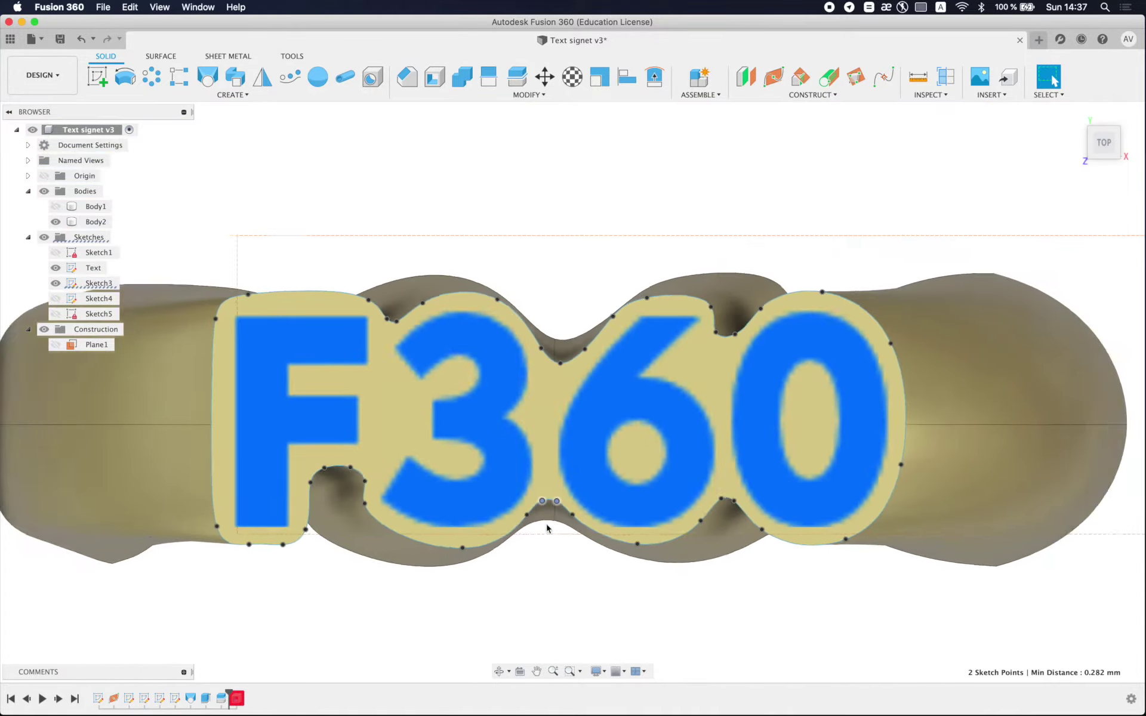
{"action": "scroll", "coordinate": [547, 527], "scroll_direction": "down", "scroll_amount": 3}
{"action": "mouse_move", "coordinate": [471, 560]}
{"action": "middle_mouse_down", "text": "shift"}
{"action": "mouse_move", "coordinate": [484, 509]}
{"action": "mouse_move", "coordinate": [468, 481]}
{"action": "mouse_move", "coordinate": [461, 396]}
{"action": "mouse_move", "coordinate": [412, 512]}
{"action": "mouse_move", "coordinate": [433, 499]}
{"action": "mouse_move", "coordinate": [448, 453]}
{"action": "mouse_move", "coordinate": [449, 493]}
{"action": "mouse_move", "coordinate": [425, 478]}
{"action": "mouse_move", "coordinate": [430, 525]}
{"action": "mouse_move", "coordinate": [467, 536]}
{"action": "middle_mouse_up", "text": "shift"}
Step: In top view, lower the point under the F's foot and round its corner
{"action": "left_click", "coordinate": [1106, 138]}
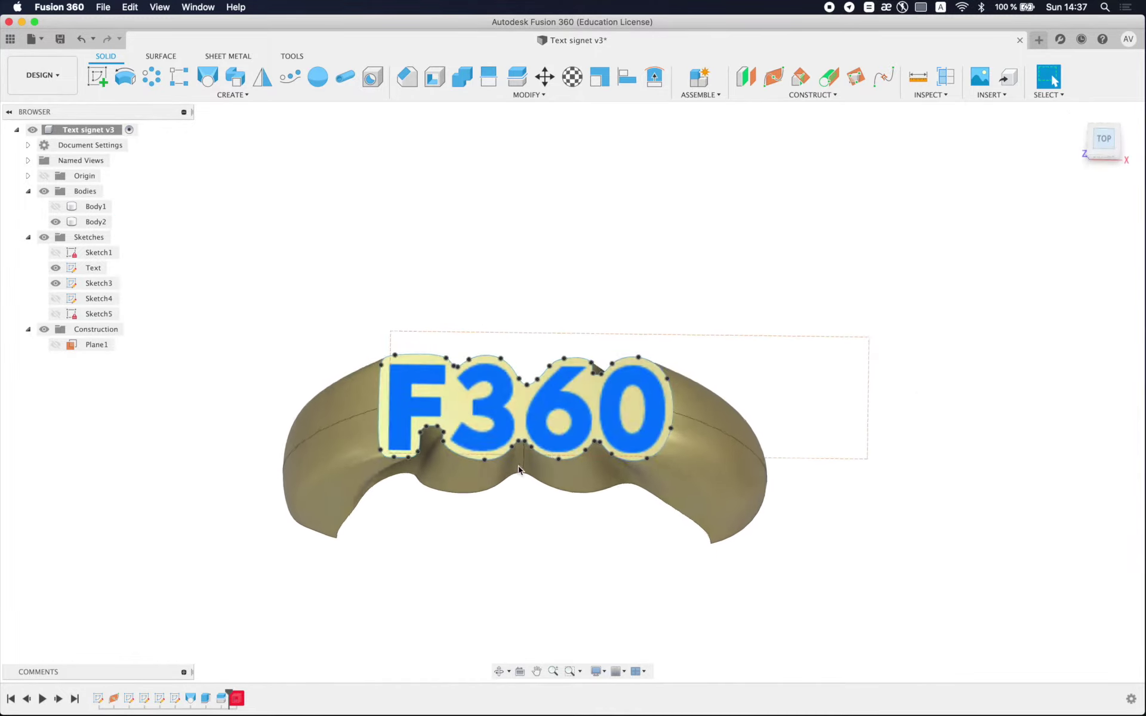
{"action": "scroll", "coordinate": [436, 411], "scroll_direction": "up", "scroll_amount": 3}
{"action": "scroll", "coordinate": [436, 410], "scroll_direction": "up", "scroll_amount": 5}
{"action": "scroll", "coordinate": [436, 411], "scroll_direction": "up", "scroll_amount": 2}
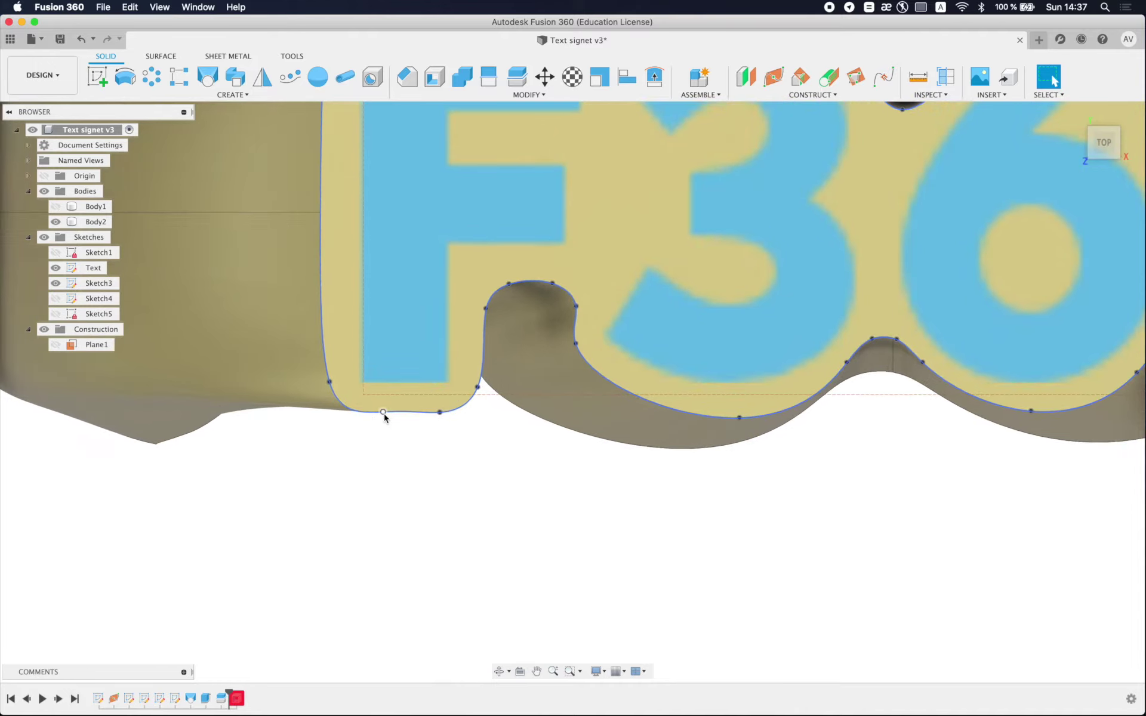
{"action": "left_click", "coordinate": [440, 417]}
{"action": "left_click_drag", "start_coordinate": [436, 421], "coordinate": [434, 422]}
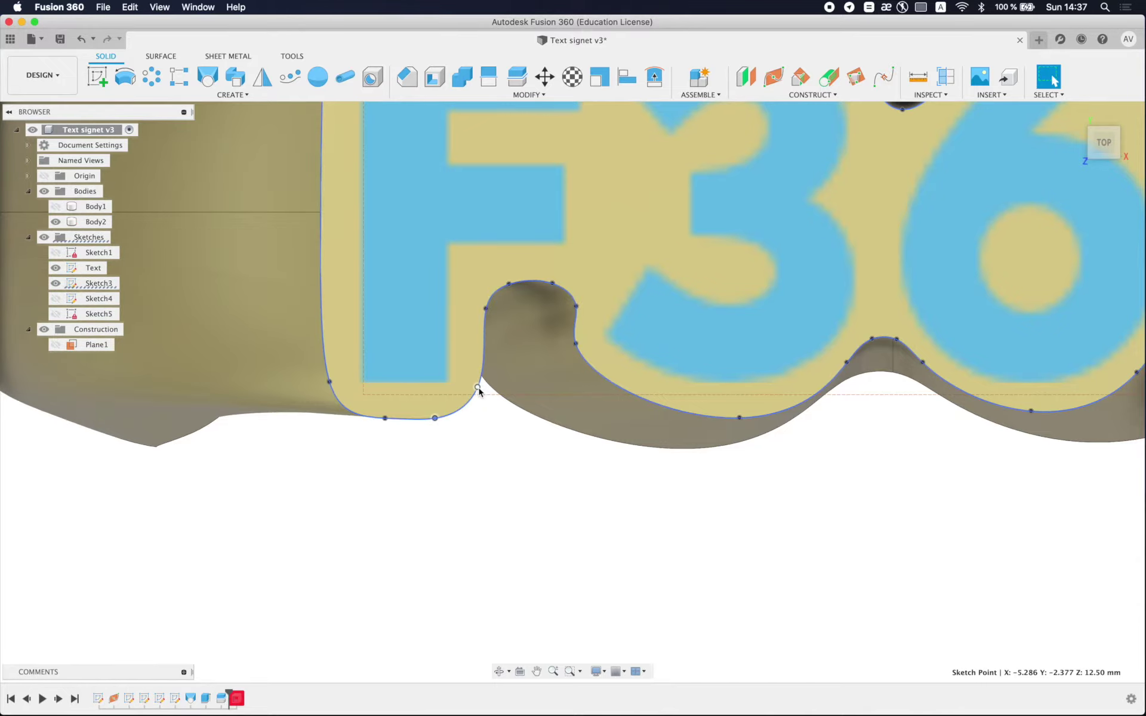
{"action": "left_click_drag", "start_coordinate": [479, 387], "coordinate": [484, 385]}
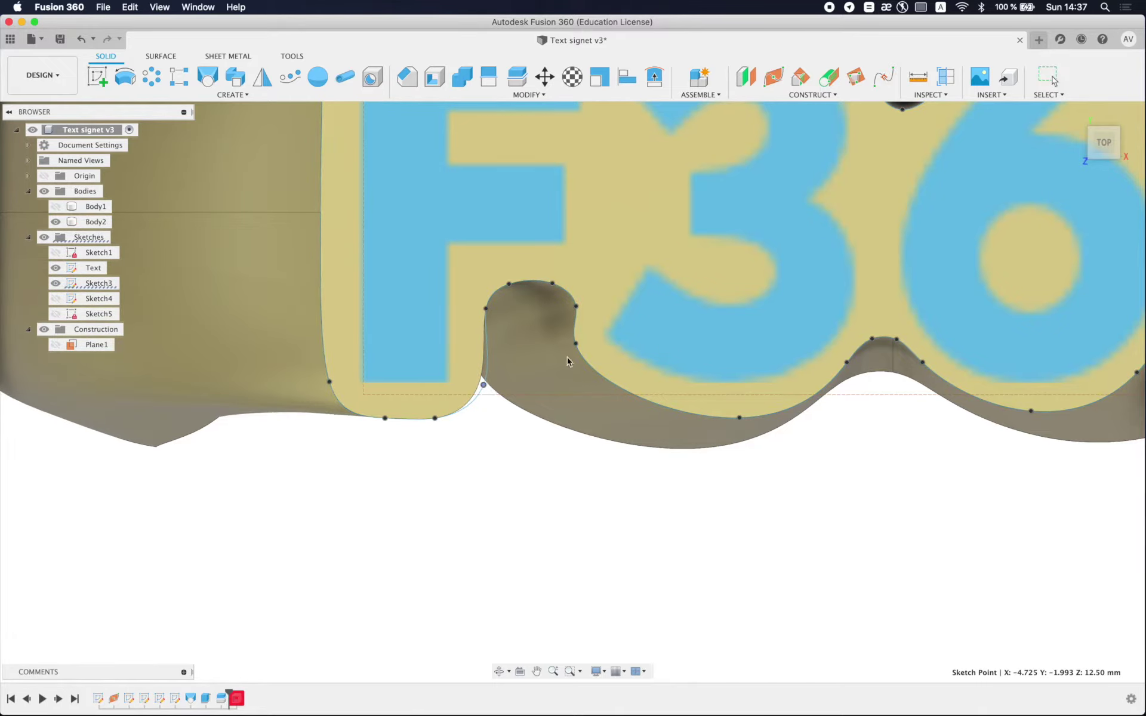
Step: Move the timeline marker to the end to rebuild the ring
{"action": "scroll", "coordinate": [454, 426], "scroll_direction": "down", "scroll_amount": 2}
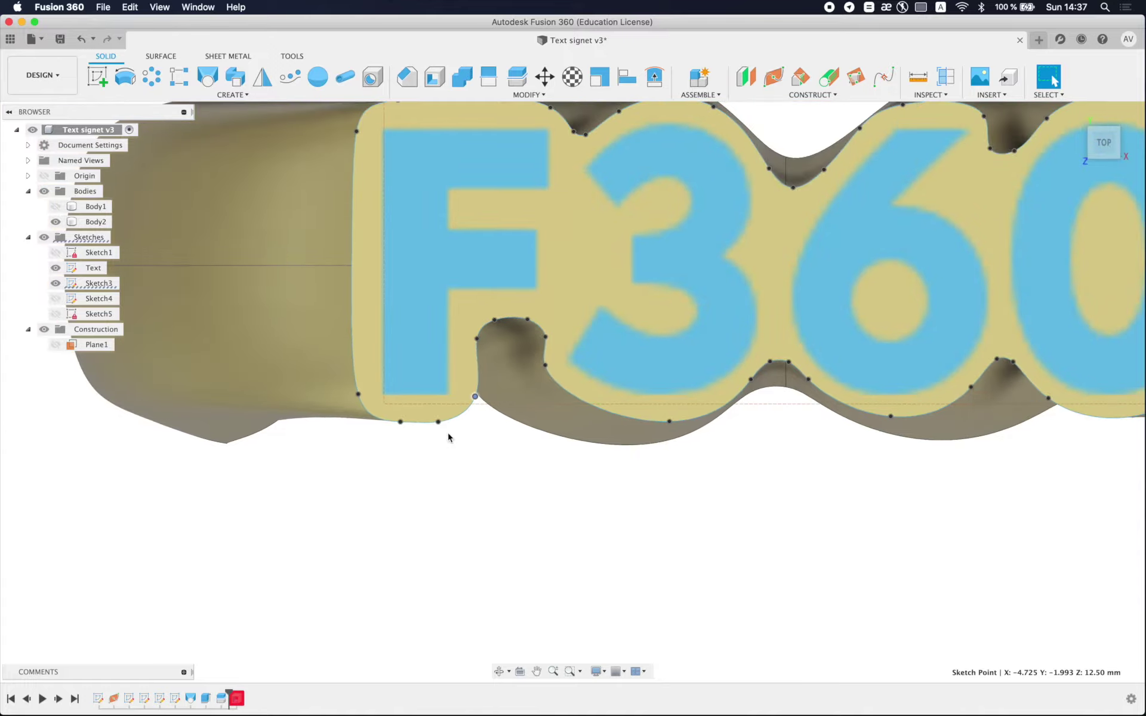
{"action": "scroll", "coordinate": [448, 438], "scroll_direction": "down", "scroll_amount": 3}
{"action": "left_click", "coordinate": [57, 703]}
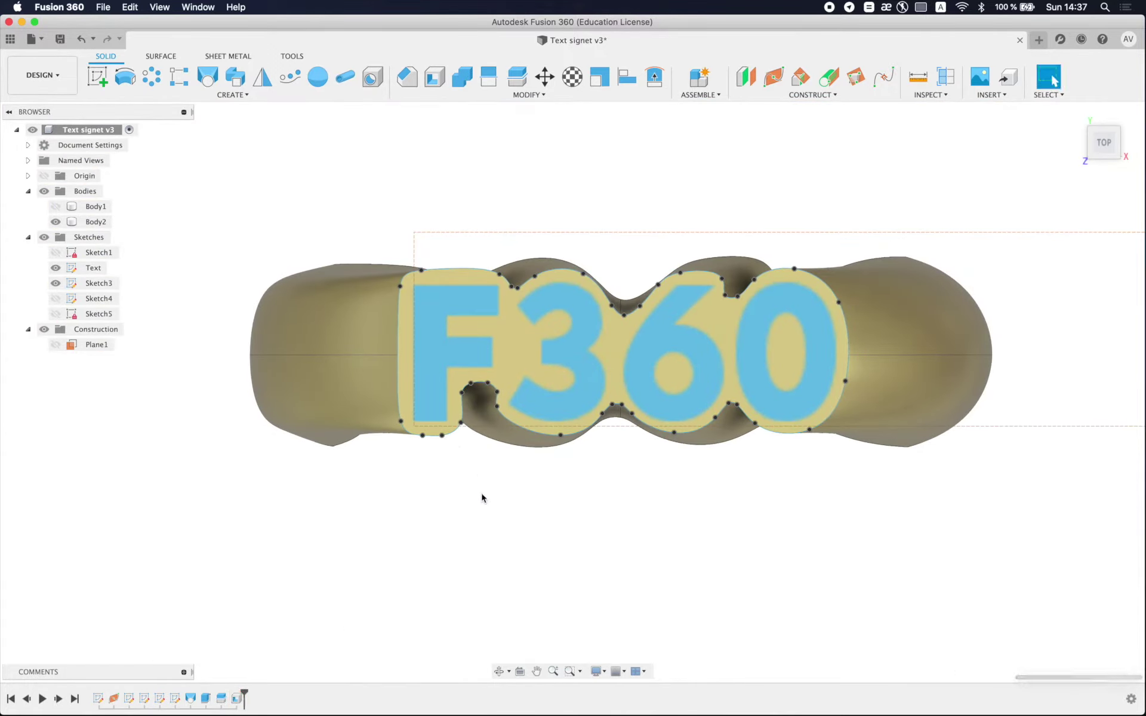
{"action": "scroll", "coordinate": [481, 496], "scroll_direction": "down", "scroll_amount": 2}
Step: Orbit to the hollow underside and reopen Shell1 to set its inside thickness to 0.6
{"action": "mouse_move", "coordinate": [509, 530]}
{"action": "middle_mouse_down", "text": "shift"}
{"action": "mouse_move", "coordinate": [496, 394]}
{"action": "mouse_move", "coordinate": [500, 490]}
{"action": "middle_mouse_up", "text": "shift"}
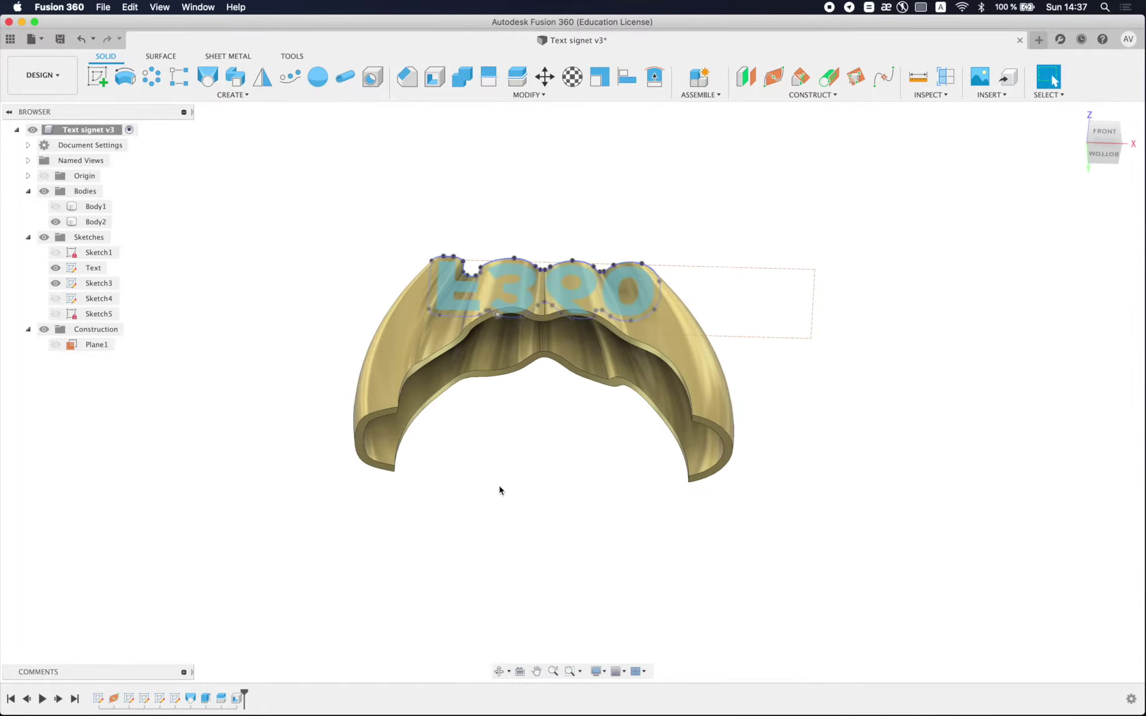
{"action": "left_click", "coordinate": [237, 698]}
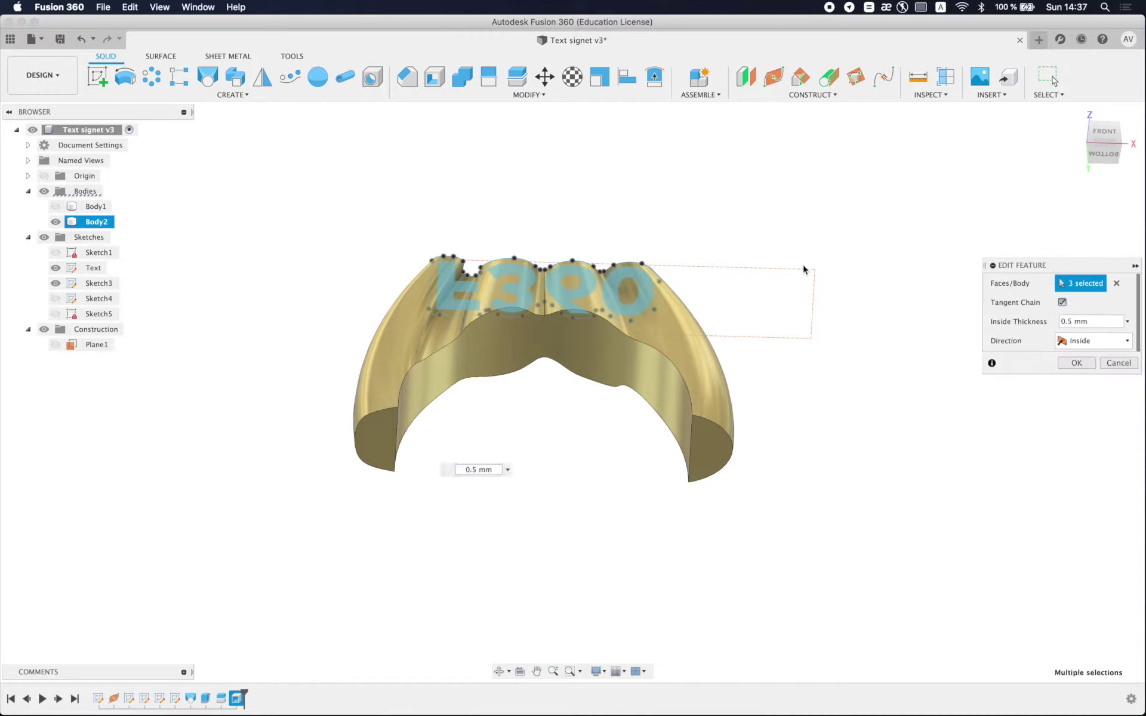
{"action": "left_click", "coordinate": [1068, 322]}
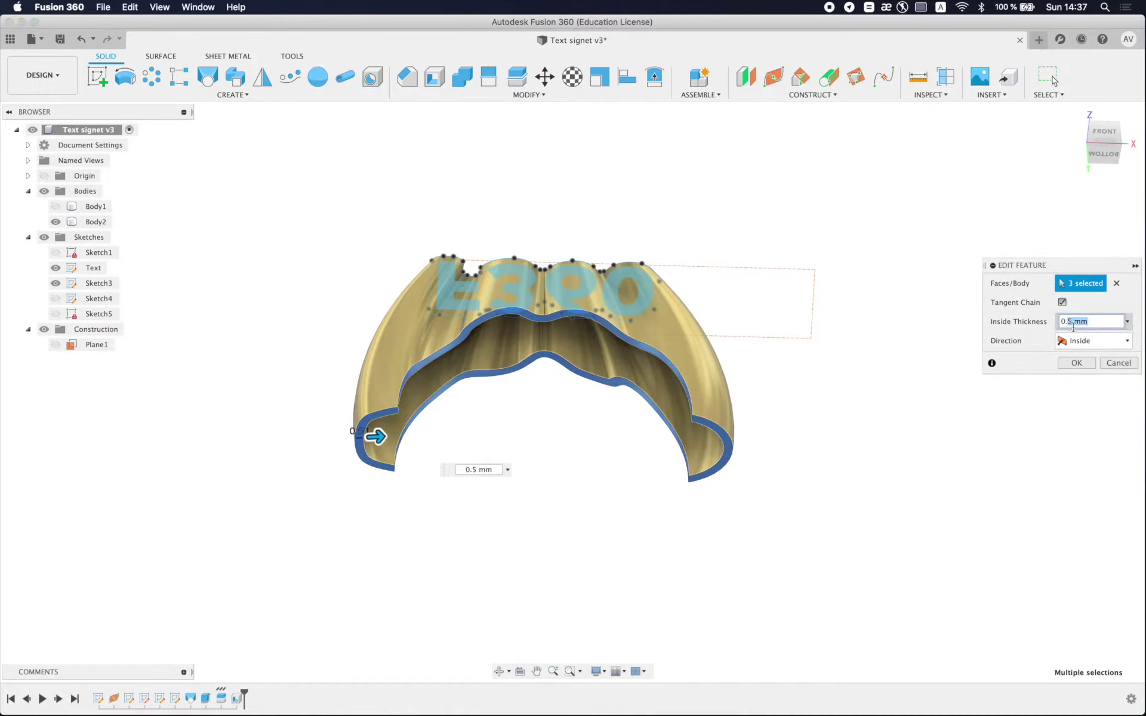
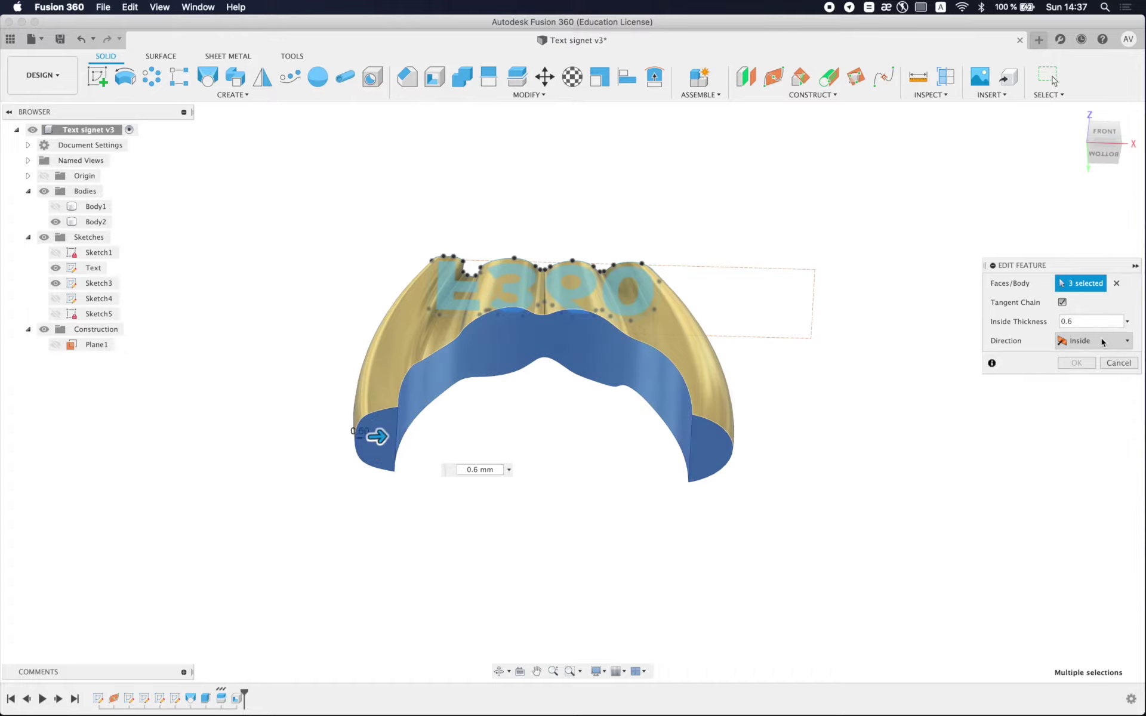
Step: Cancel the failing 0.6 mm shell edit and orbit the ring to a front view
{"action": "middle_click_drag", "start_coordinate": [946, 443], "coordinate": [928, 460], "text": "shift"}
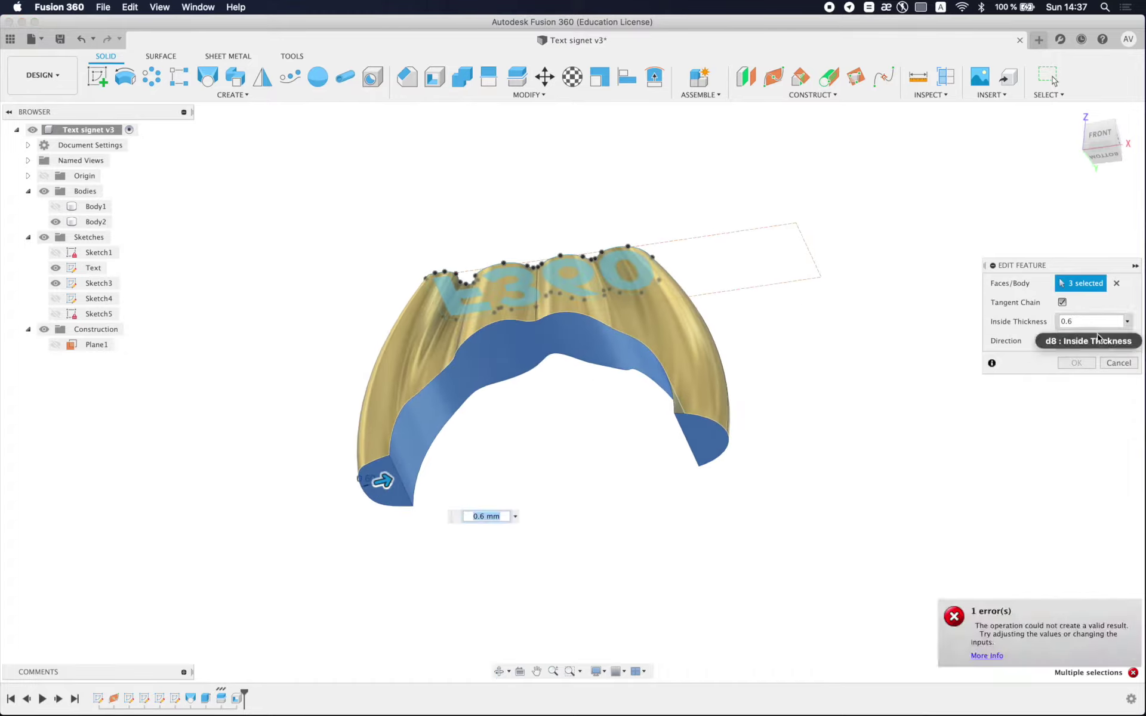
{"action": "left_click", "coordinate": [1119, 363]}
{"action": "left_click", "coordinate": [472, 323]}
{"action": "mouse_move", "coordinate": [472, 322]}
{"action": "middle_mouse_down", "text": "shift"}
{"action": "mouse_move", "coordinate": [472, 399]}
{"action": "mouse_move", "coordinate": [481, 235]}
{"action": "mouse_move", "coordinate": [544, 349]}
{"action": "mouse_move", "coordinate": [537, 435]}
{"action": "middle_mouse_up", "text": "shift"}
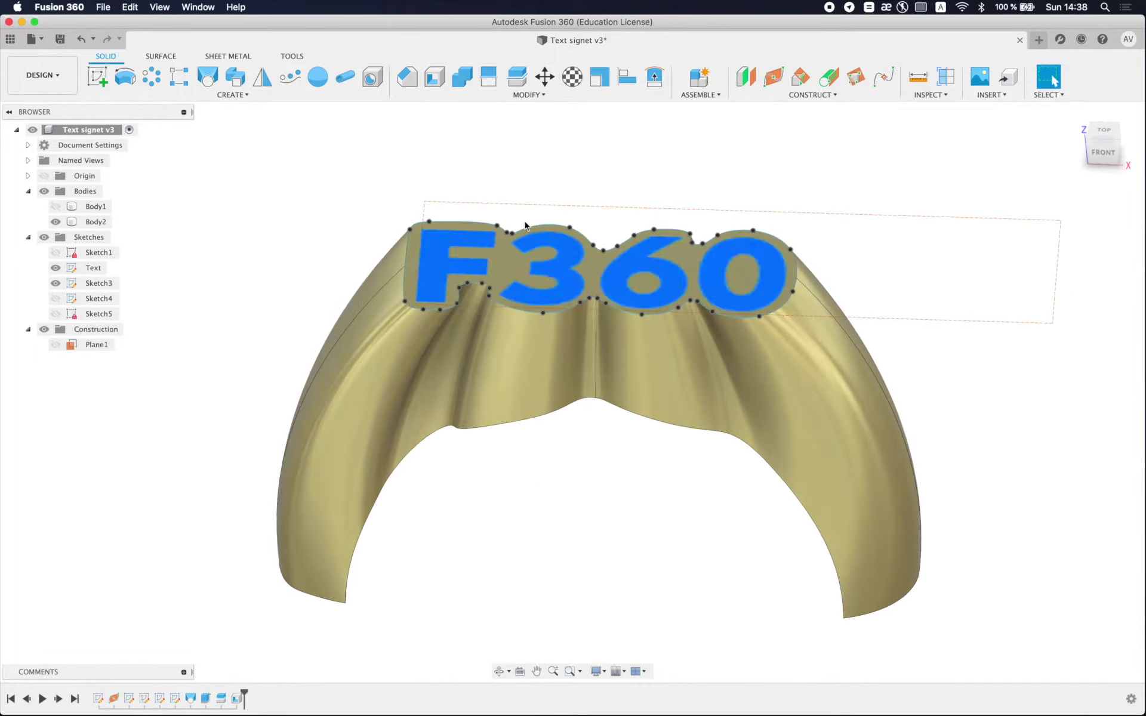
Step: View the F360 top from above and roll the design history back one feature
{"action": "scroll", "coordinate": [514, 260], "scroll_direction": "up", "scroll_amount": 5}
{"action": "middle_click_drag", "start_coordinate": [515, 260], "coordinate": [512, 281], "text": "shift"}
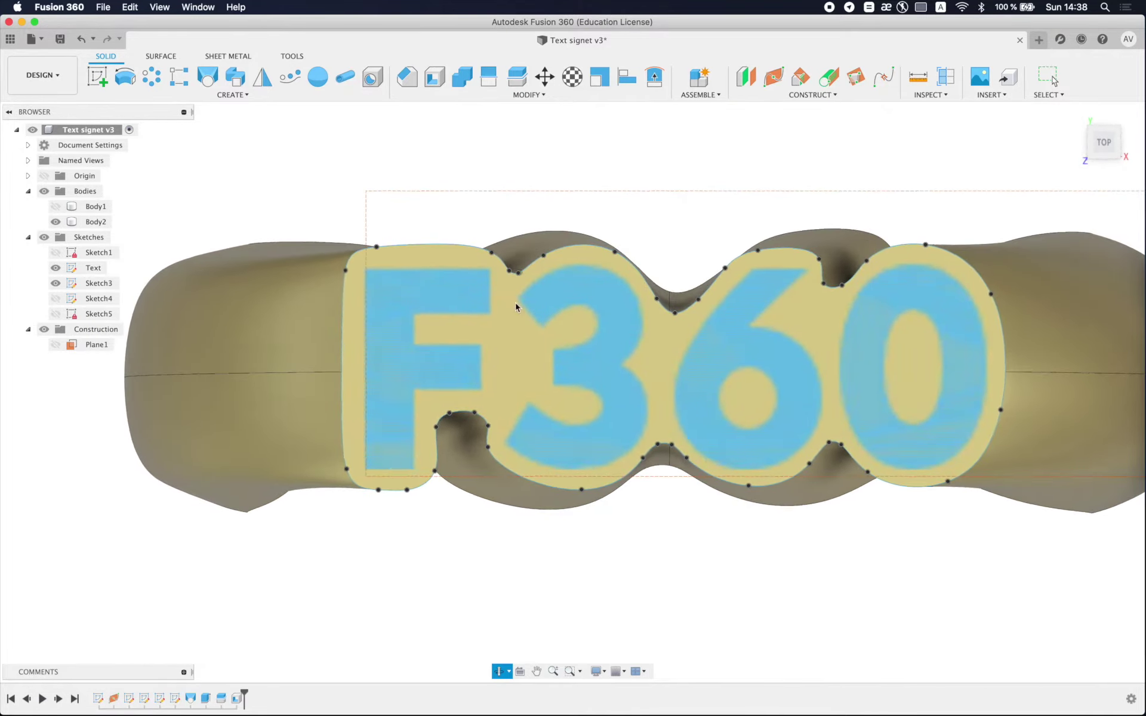
{"action": "scroll", "coordinate": [659, 310], "scroll_direction": "up", "scroll_amount": 4}
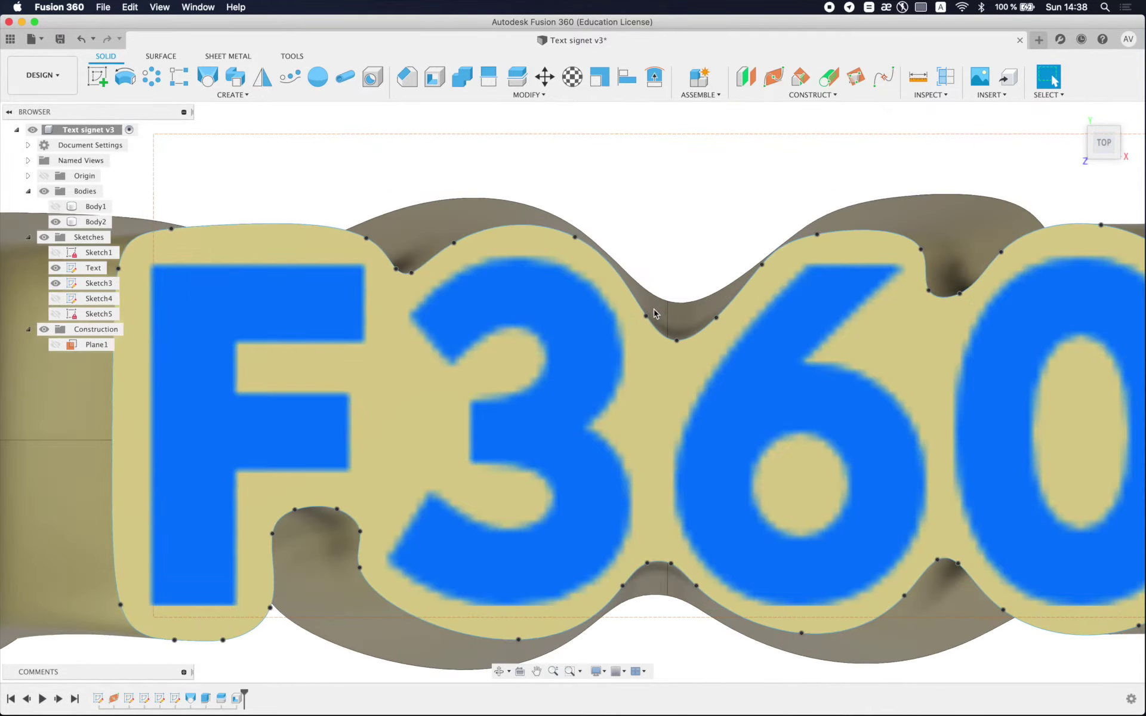
{"action": "left_click", "coordinate": [31, 700]}
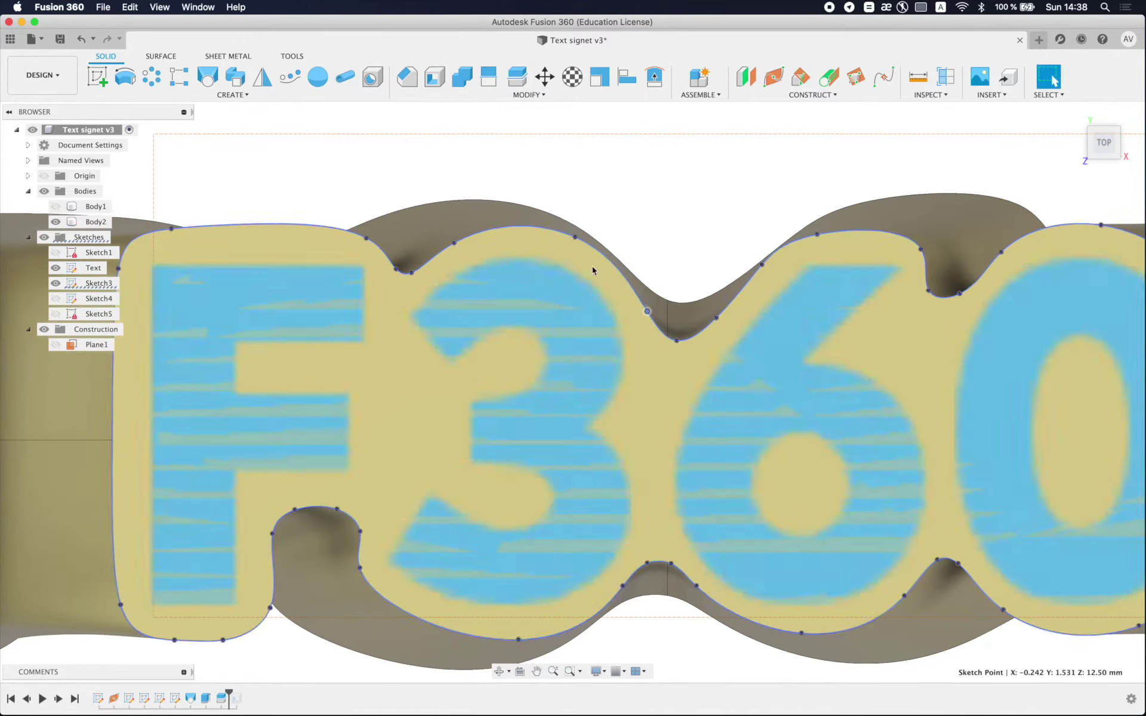
Step: Adjust the outline point at the F's lower corner
{"action": "scroll", "coordinate": [580, 242], "scroll_direction": "up", "scroll_amount": 2}
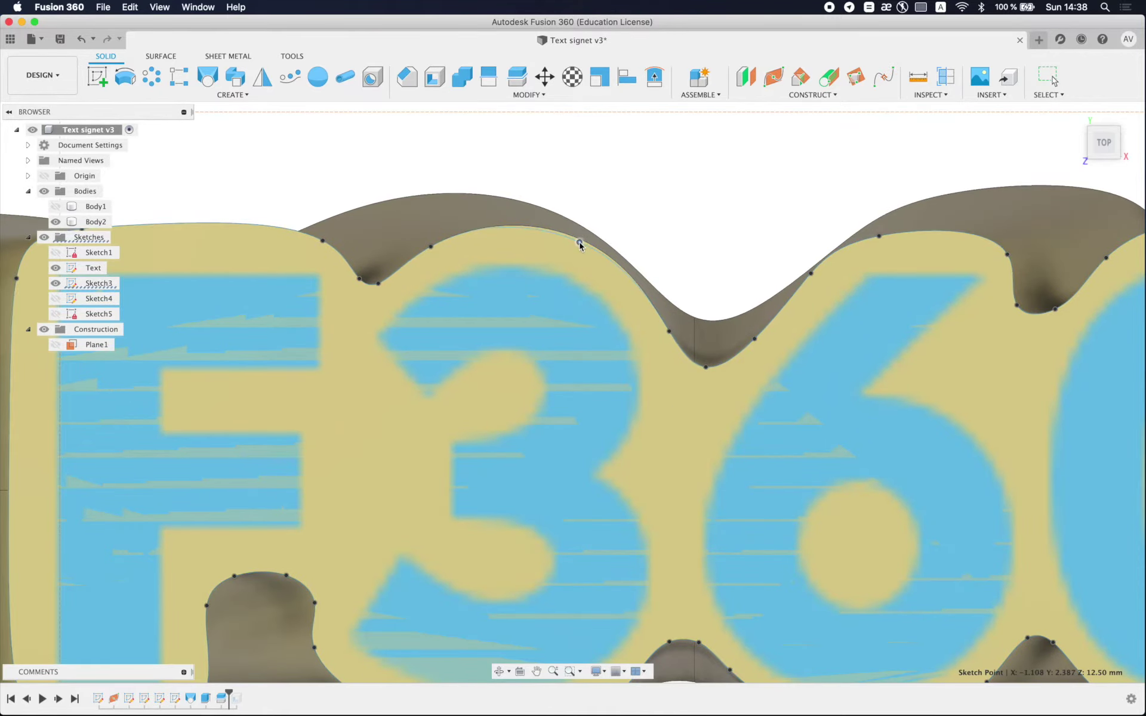
{"action": "scroll", "coordinate": [587, 244], "scroll_direction": "down", "scroll_amount": 5}
{"action": "scroll", "coordinate": [609, 275], "scroll_direction": "up", "scroll_amount": 3}
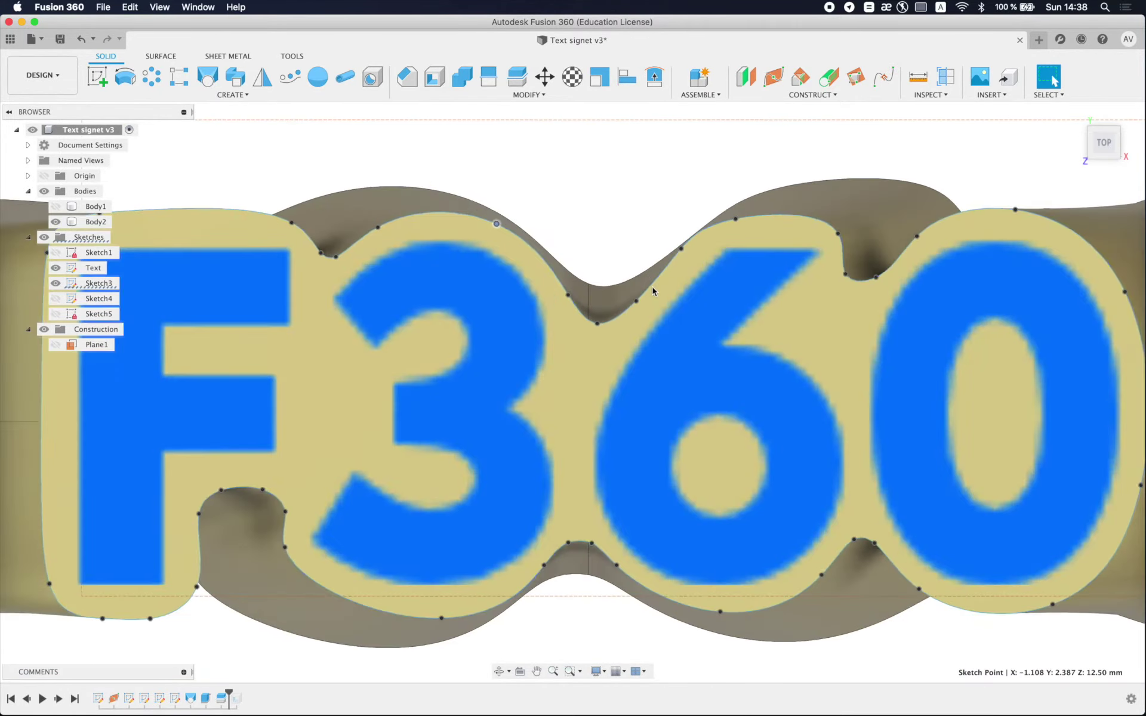
{"action": "scroll", "coordinate": [630, 307], "scroll_direction": "up", "scroll_amount": 2}
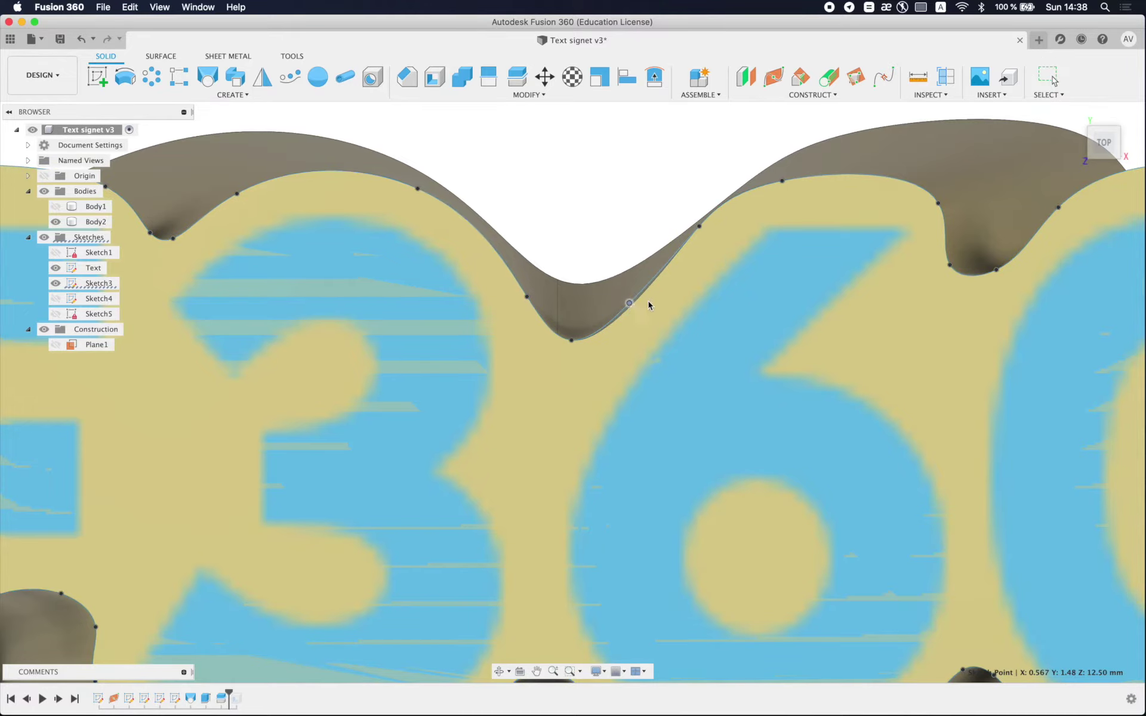
{"action": "scroll", "coordinate": [649, 304], "scroll_direction": "down", "scroll_amount": 5}
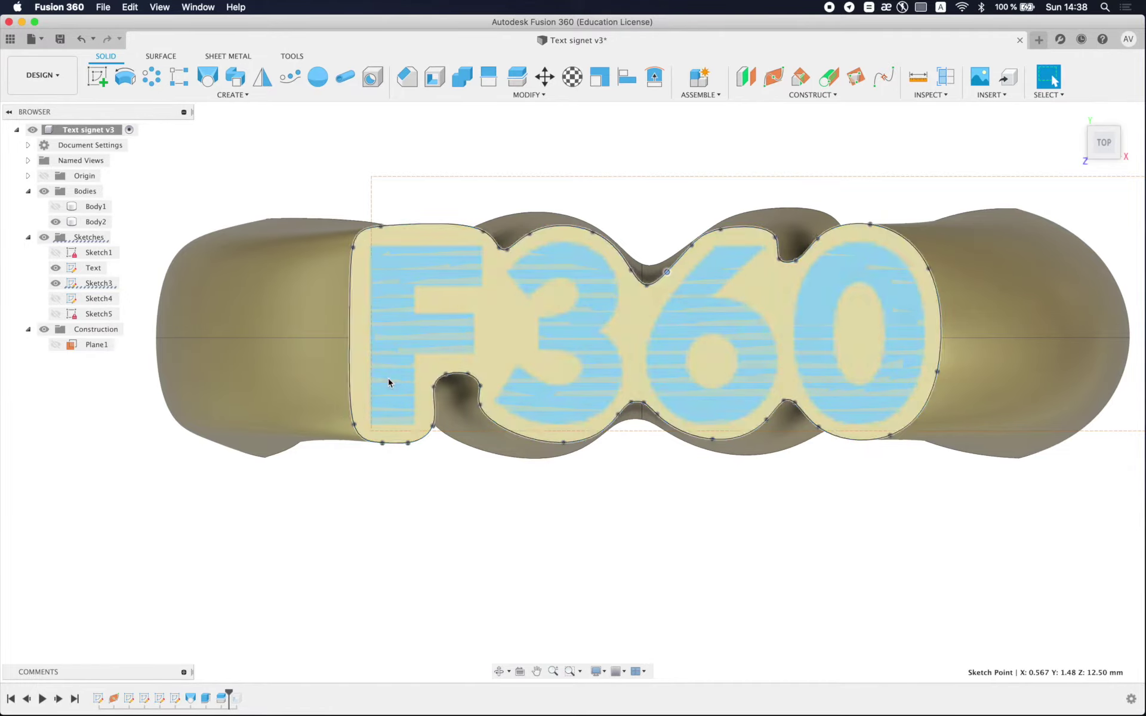
{"action": "scroll", "coordinate": [418, 394], "scroll_direction": "up", "scroll_amount": 3}
{"action": "scroll", "coordinate": [457, 404], "scroll_direction": "up", "scroll_amount": 2}
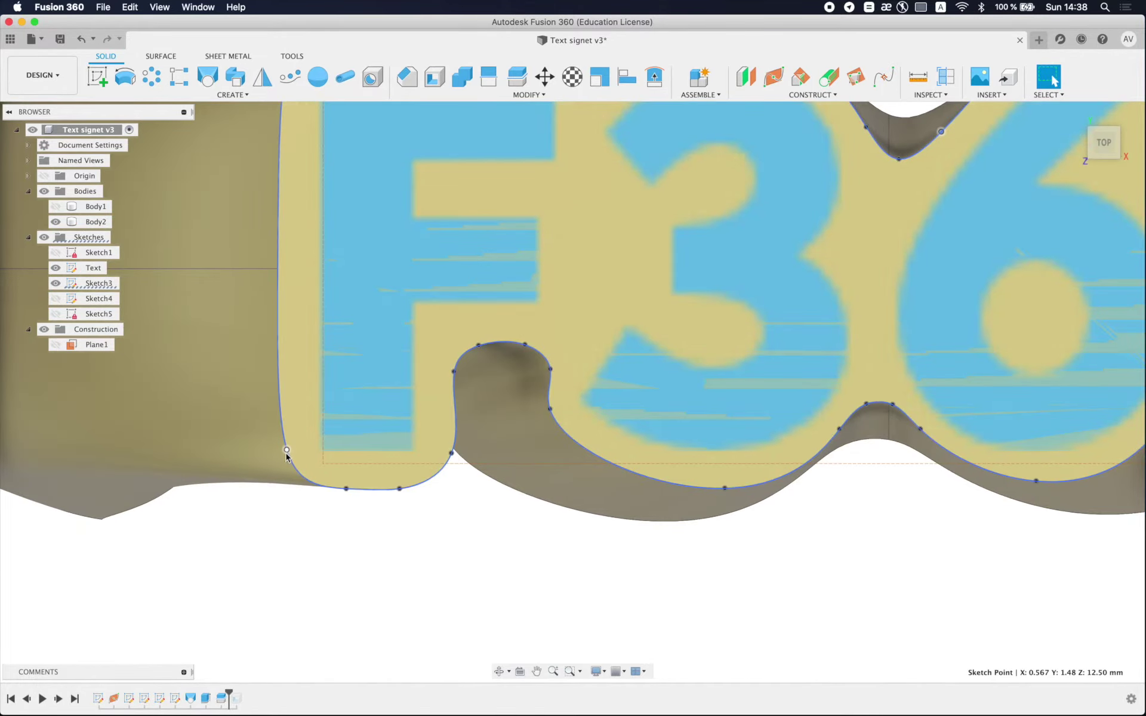
{"action": "left_click_drag", "start_coordinate": [285, 453], "coordinate": [284, 457]}
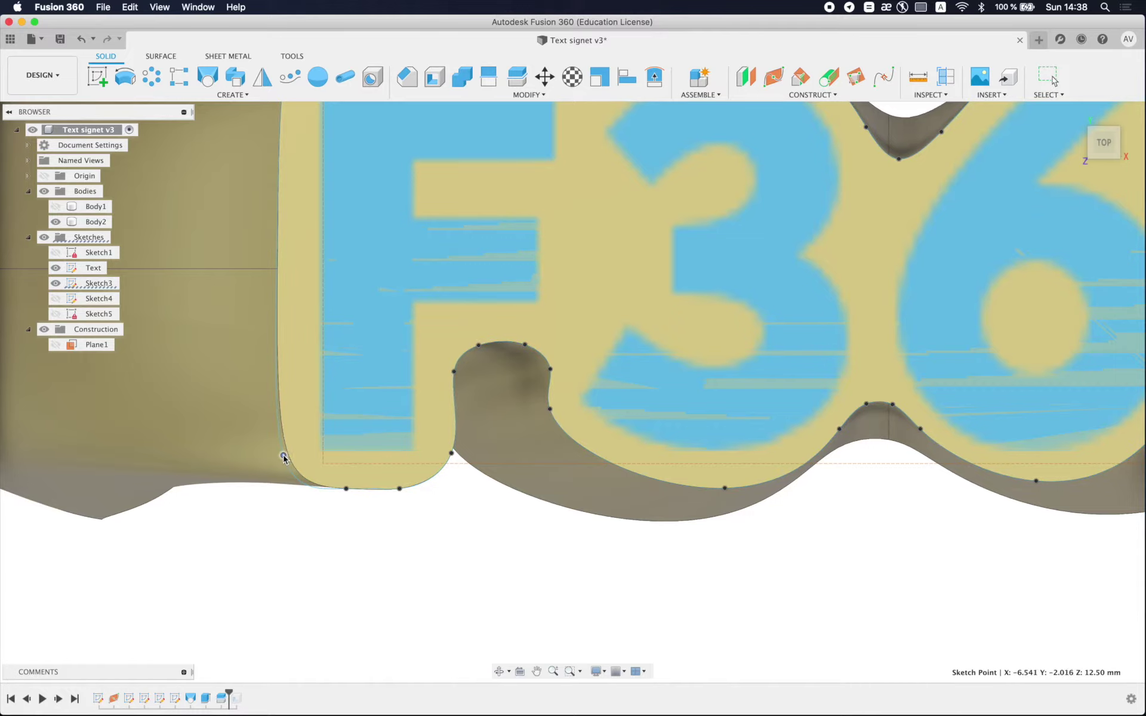
{"action": "scroll", "coordinate": [435, 364], "scroll_direction": "down", "scroll_amount": 2}
{"action": "scroll", "coordinate": [448, 287], "scroll_direction": "down", "scroll_amount": 3}
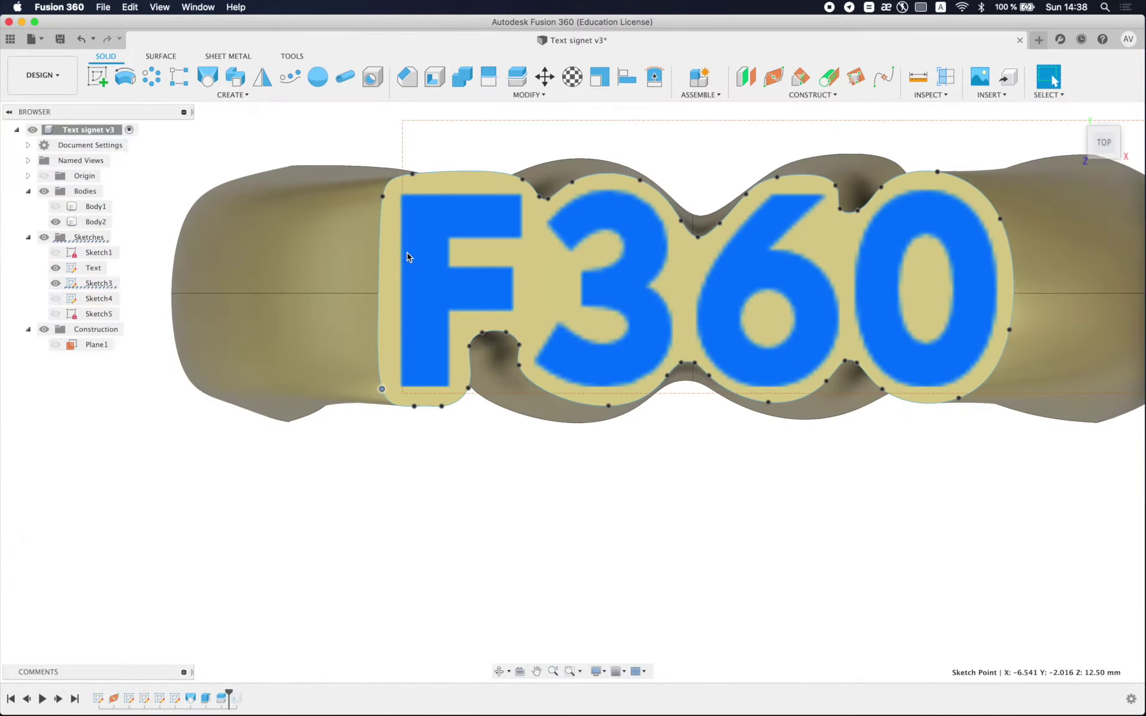
{"action": "scroll", "coordinate": [393, 226], "scroll_direction": "up", "scroll_amount": 4}
{"action": "scroll", "coordinate": [380, 194], "scroll_direction": "up", "scroll_amount": 1}
{"action": "scroll", "coordinate": [373, 189], "scroll_direction": "up", "scroll_amount": 1}
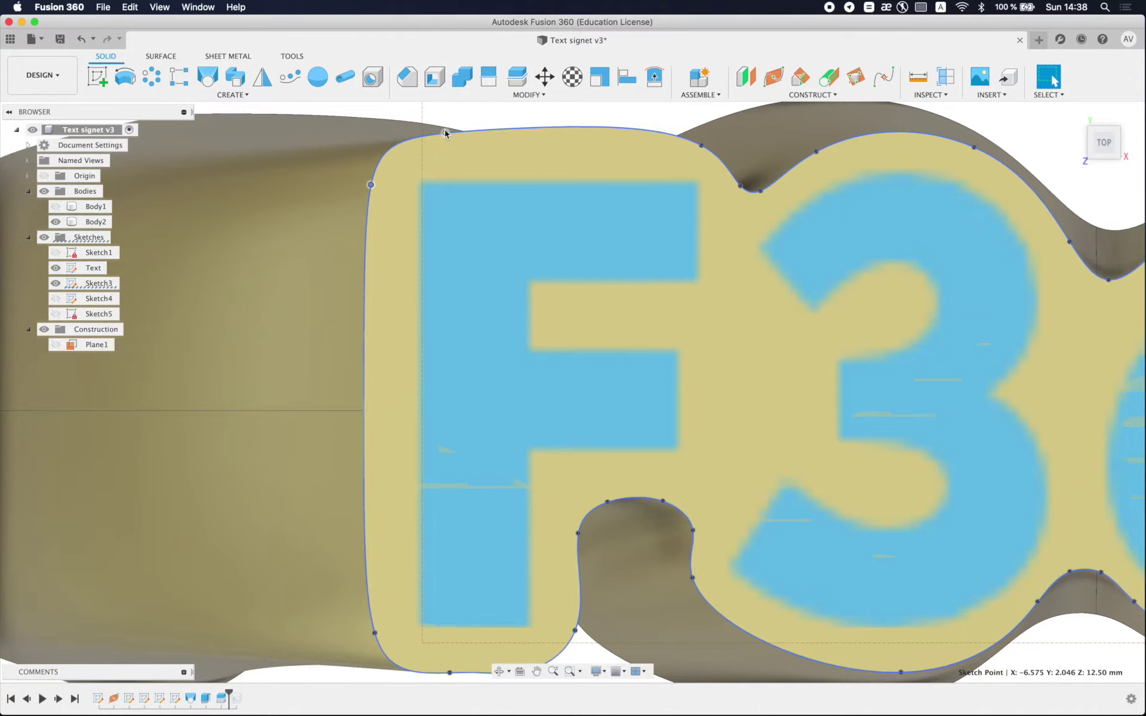
Step: Reshape the outline above the F and around the dip between F and 3
{"action": "left_click_drag", "start_coordinate": [445, 132], "coordinate": [442, 129]}
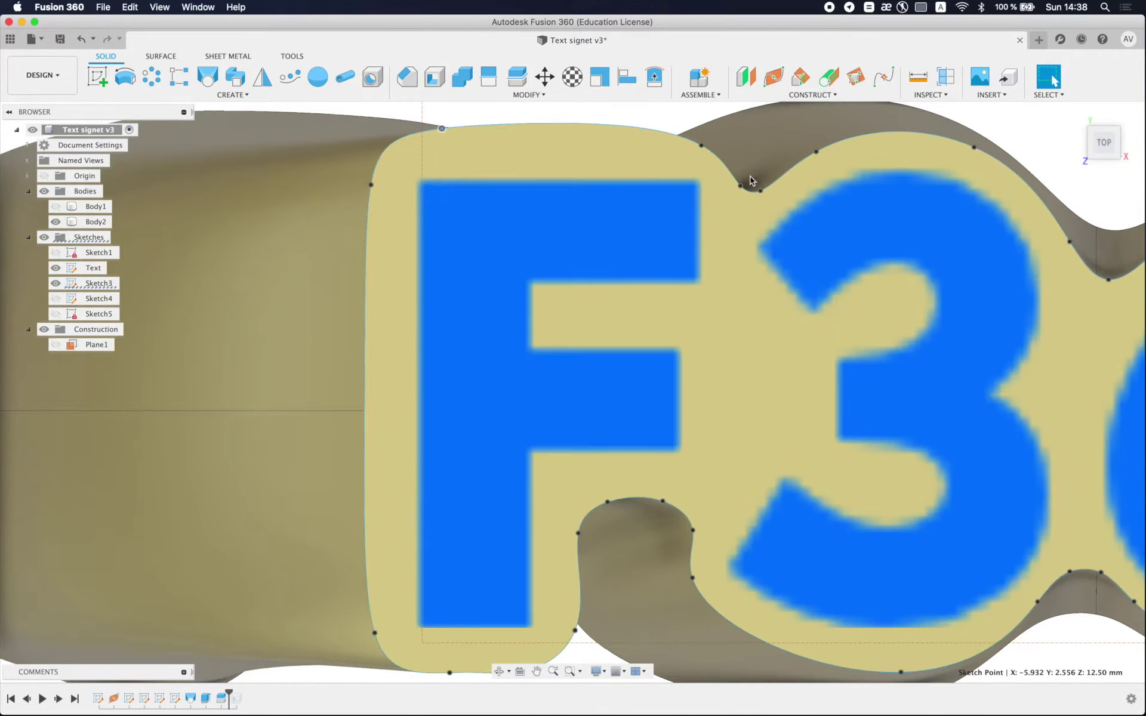
{"action": "scroll", "coordinate": [763, 187], "scroll_direction": "up", "scroll_amount": 3}
{"action": "left_click_drag", "start_coordinate": [765, 188], "coordinate": [721, 182]}
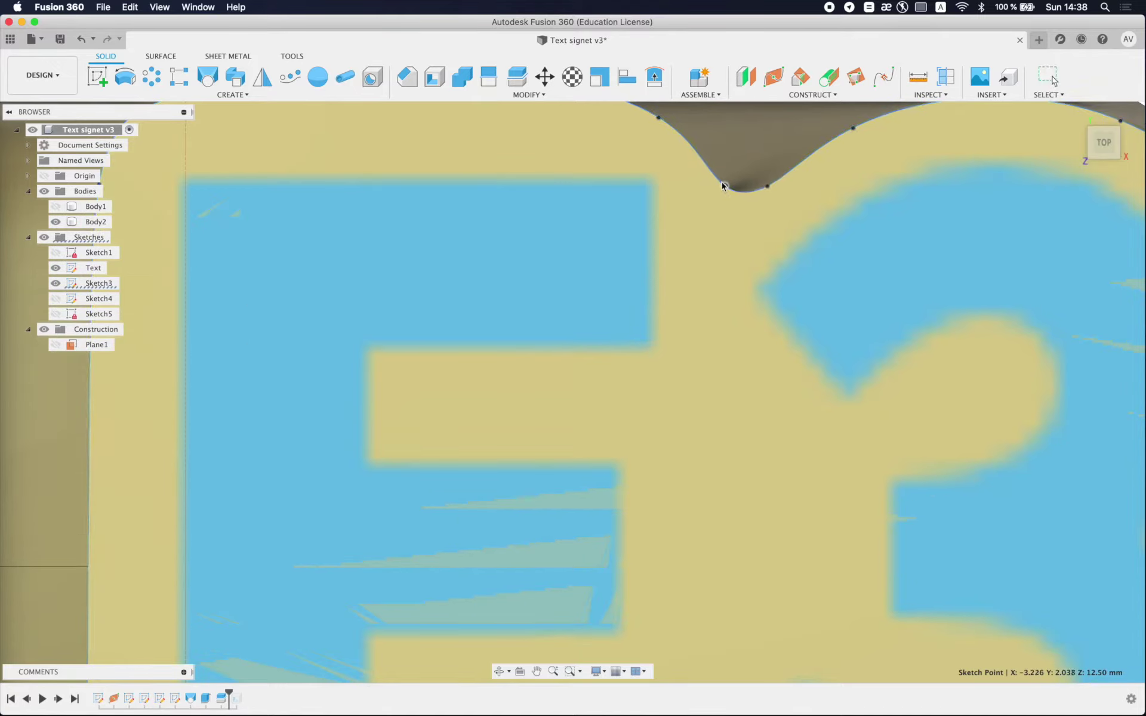
{"action": "scroll", "coordinate": [639, 261], "scroll_direction": "down", "scroll_amount": 2}
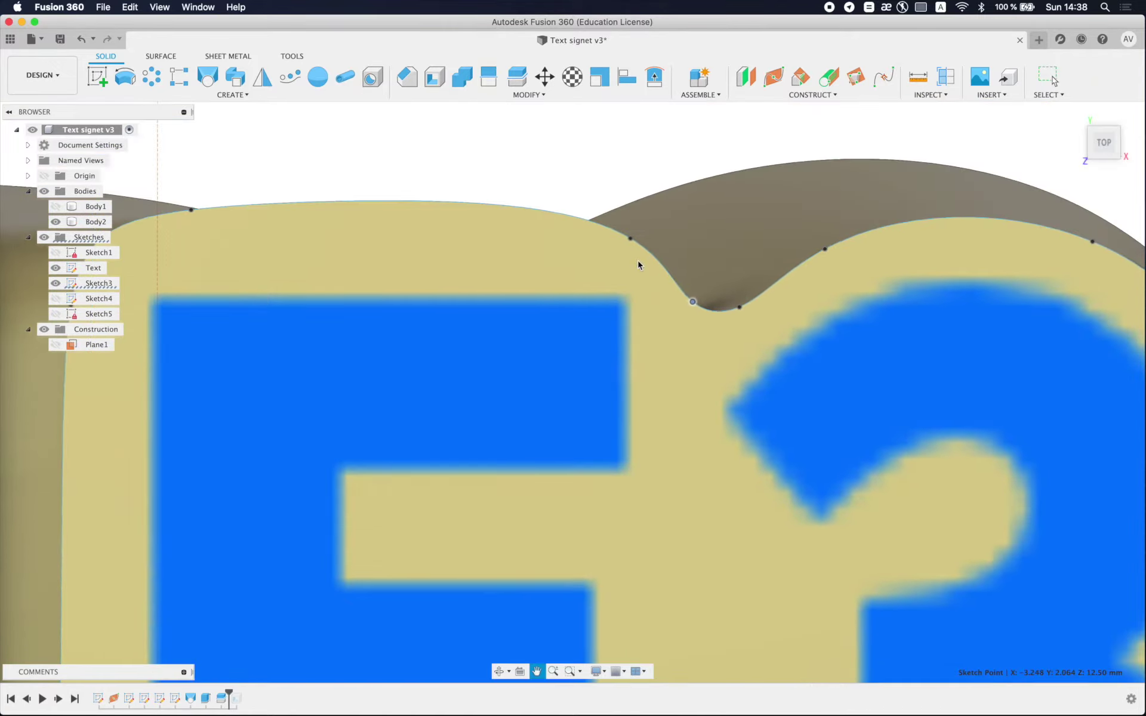
{"action": "scroll", "coordinate": [635, 248], "scroll_direction": "down", "scroll_amount": 1}
{"action": "left_click_drag", "start_coordinate": [634, 243], "coordinate": [640, 244]}
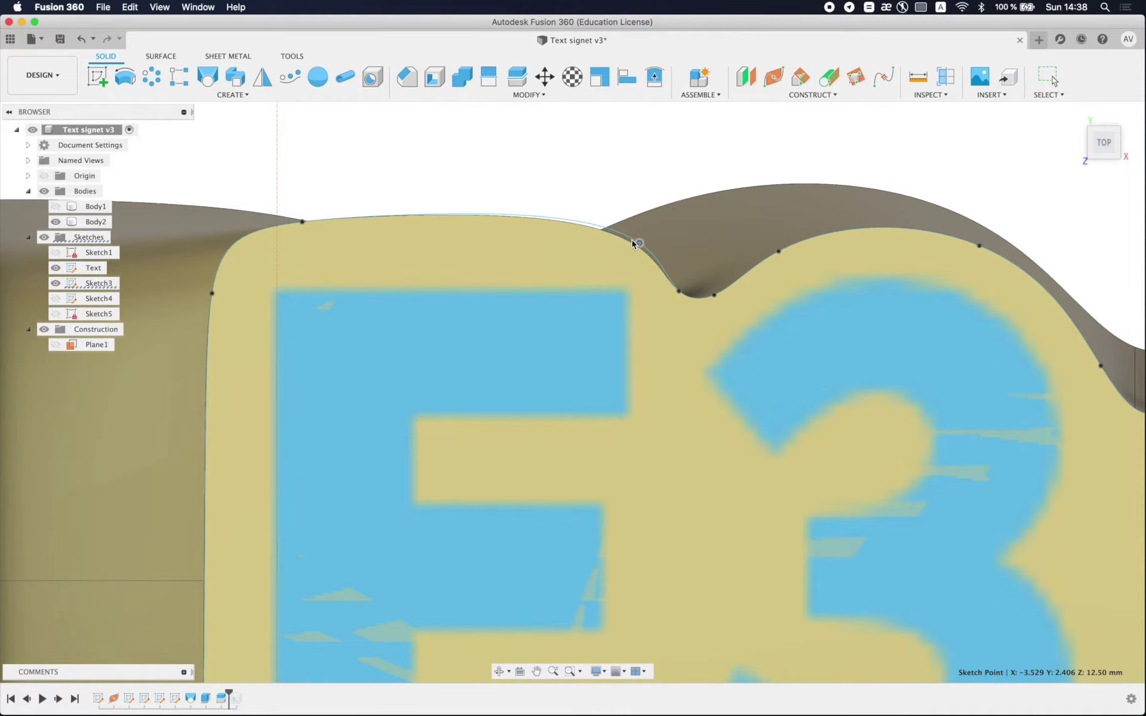
{"action": "scroll", "coordinate": [635, 245], "scroll_direction": "down", "scroll_amount": 2}
{"action": "scroll", "coordinate": [639, 244], "scroll_direction": "down", "scroll_amount": 3}
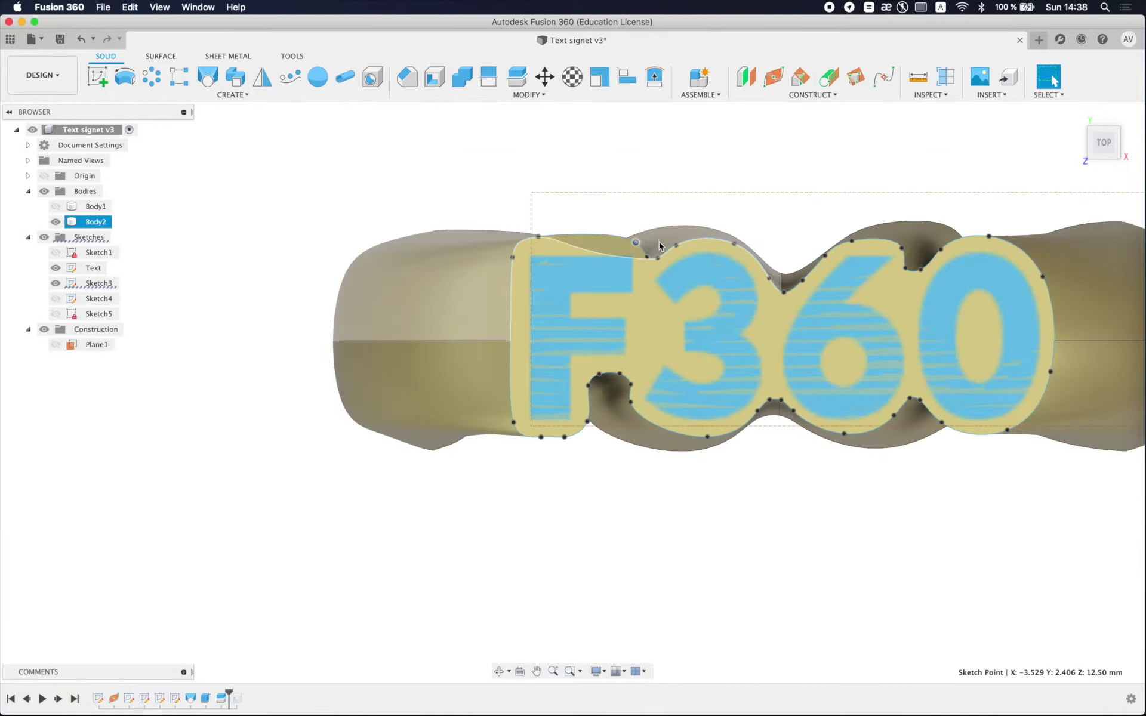
Step: Open the outline sketch and shift the top and dip points, deleting one fit point
{"action": "double_click", "coordinate": [98, 283]}
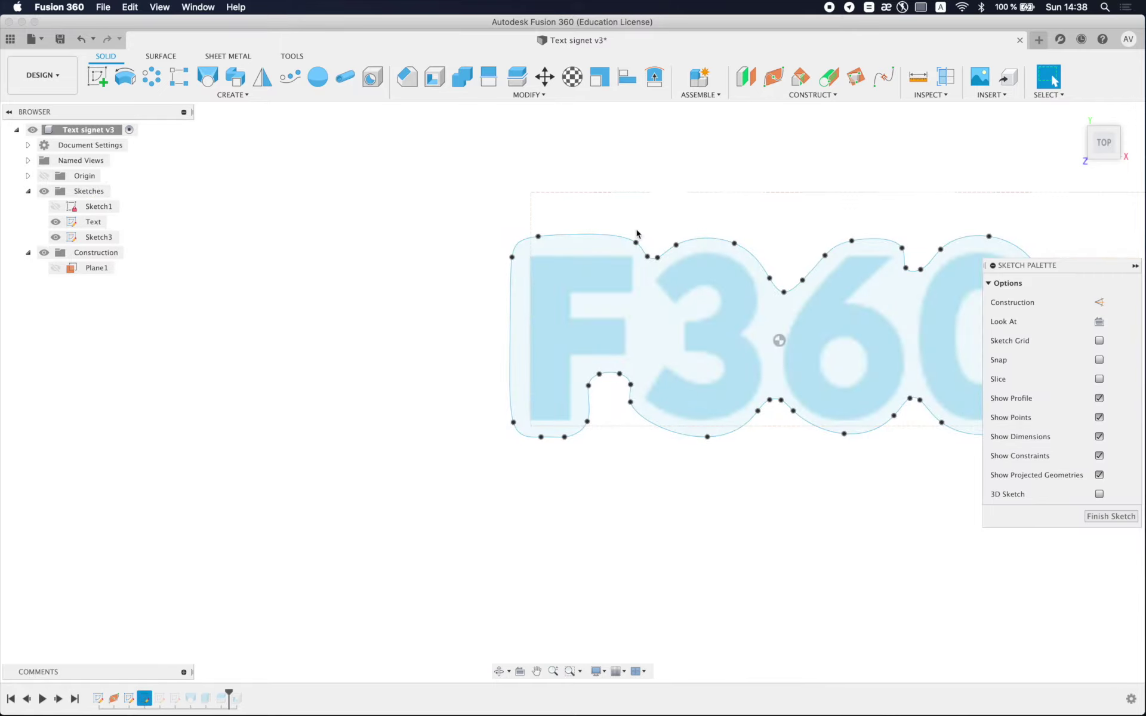
{"action": "scroll", "coordinate": [636, 234], "scroll_direction": "up", "scroll_amount": 2}
{"action": "scroll", "coordinate": [589, 218], "scroll_direction": "up", "scroll_amount": 3}
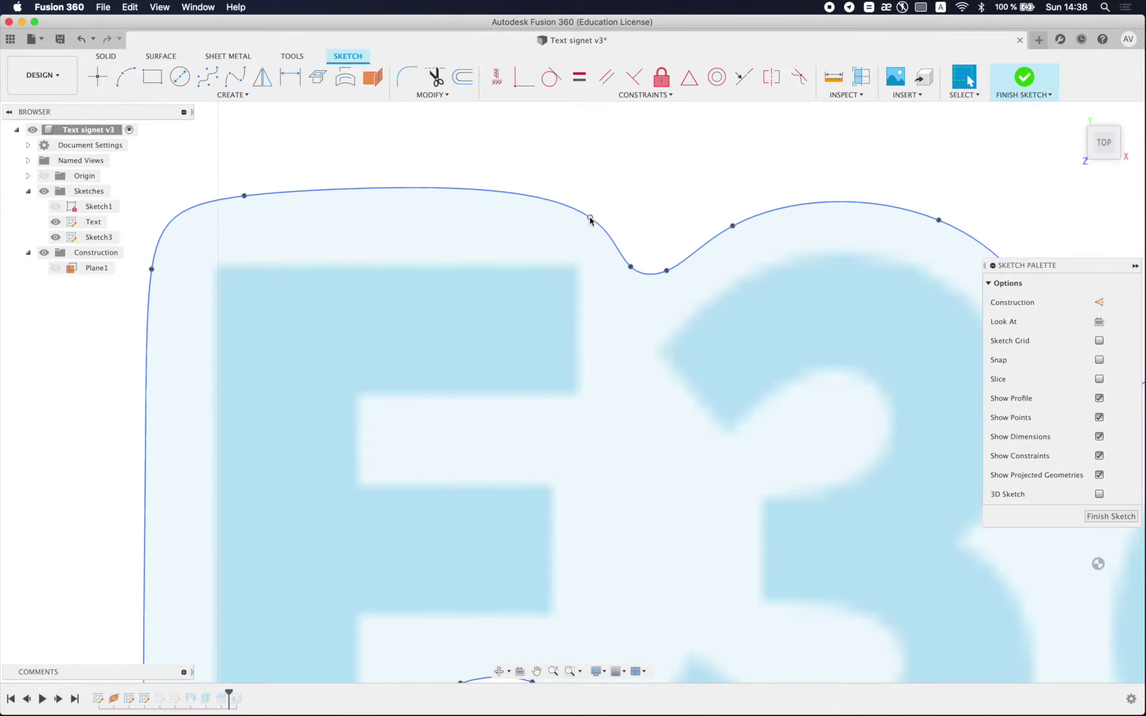
{"action": "left_click_drag", "start_coordinate": [595, 222], "coordinate": [601, 222]}
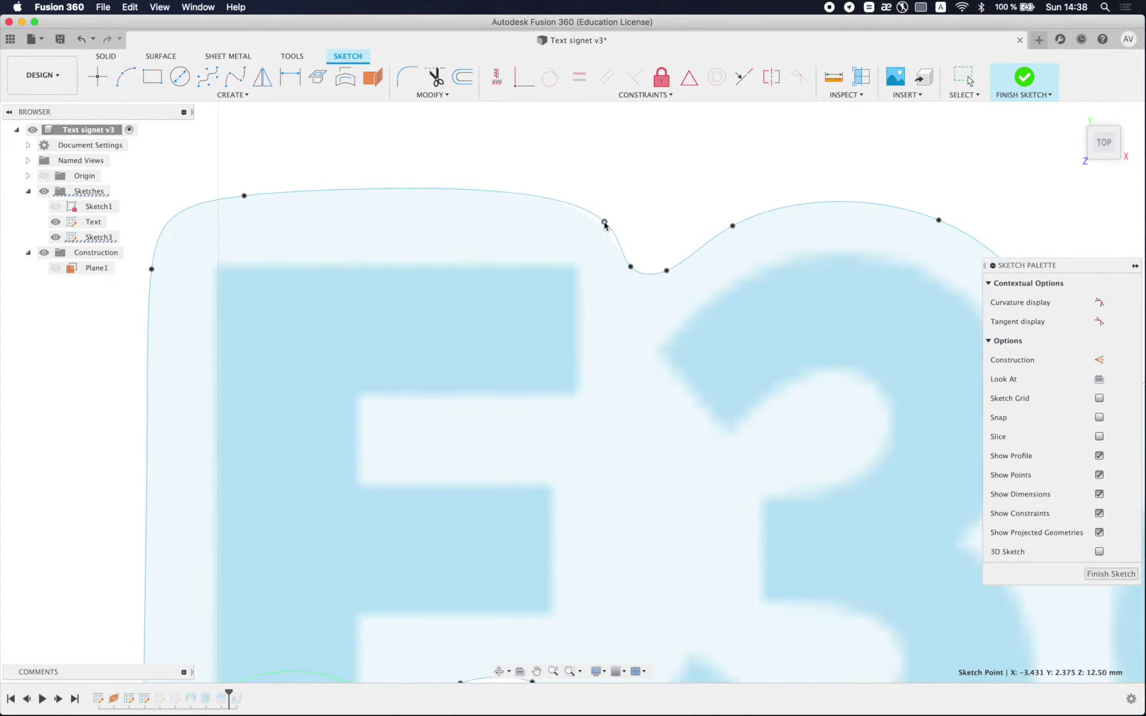
{"action": "left_click_drag", "start_coordinate": [631, 268], "coordinate": [639, 268]}
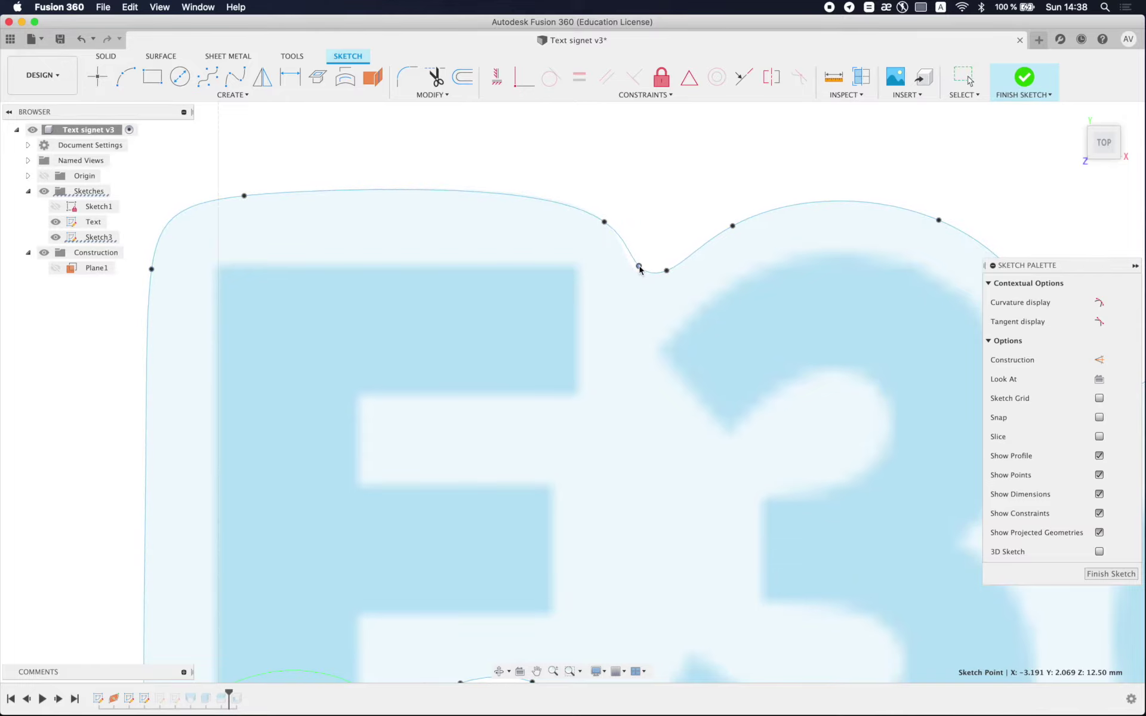
{"action": "key", "text": "Delete"}
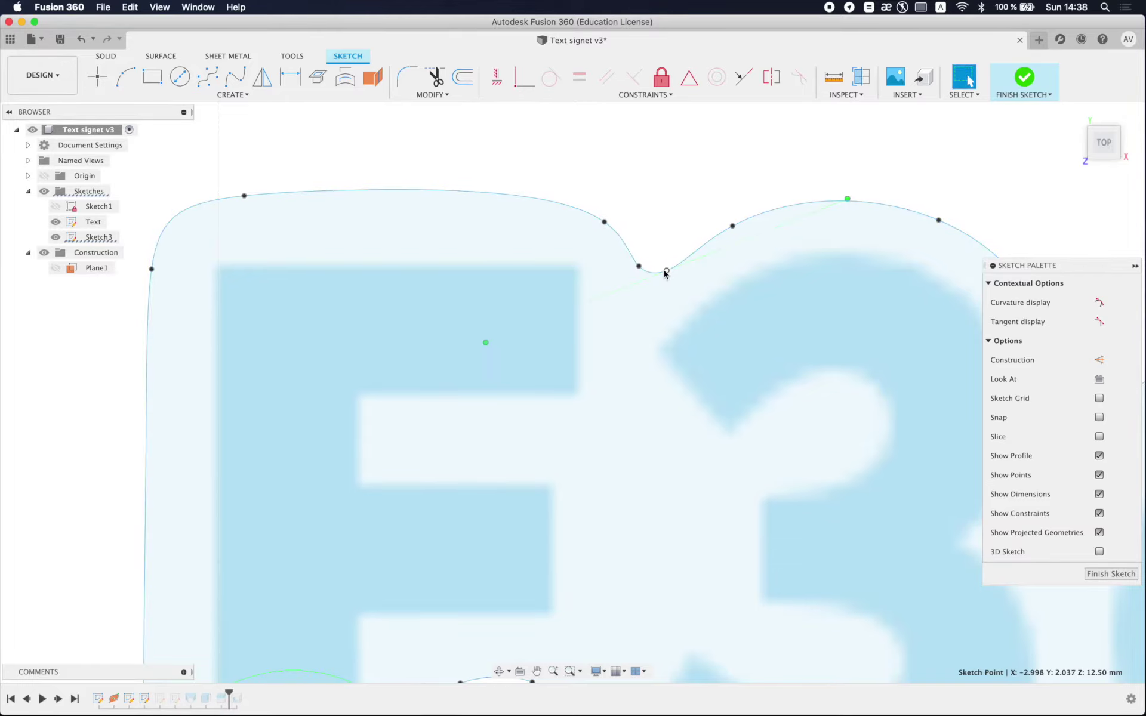
{"action": "left_click_drag", "start_coordinate": [640, 268], "coordinate": [652, 268]}
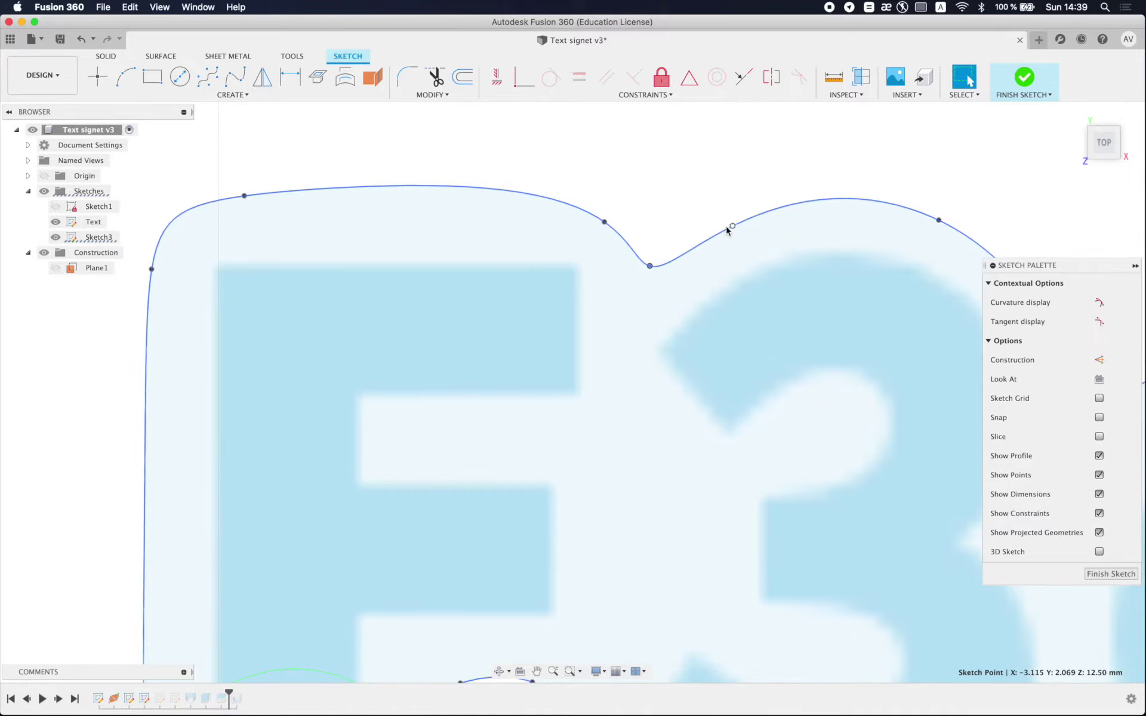
{"action": "left_click_drag", "start_coordinate": [727, 227], "coordinate": [724, 227]}
Step: Nudge the lower-left outline points slightly up and to the left
{"action": "scroll", "coordinate": [617, 231], "scroll_direction": "down", "scroll_amount": 2}
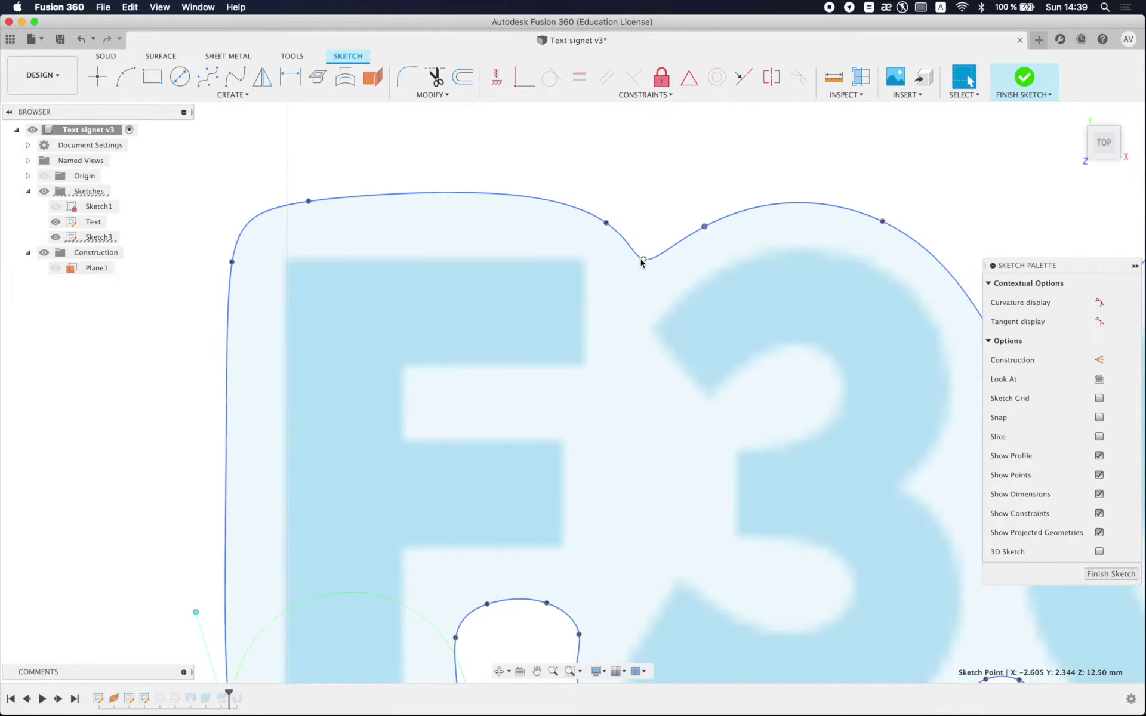
{"action": "scroll", "coordinate": [675, 267], "scroll_direction": "up", "scroll_amount": 3}
{"action": "left_click", "coordinate": [774, 290]}
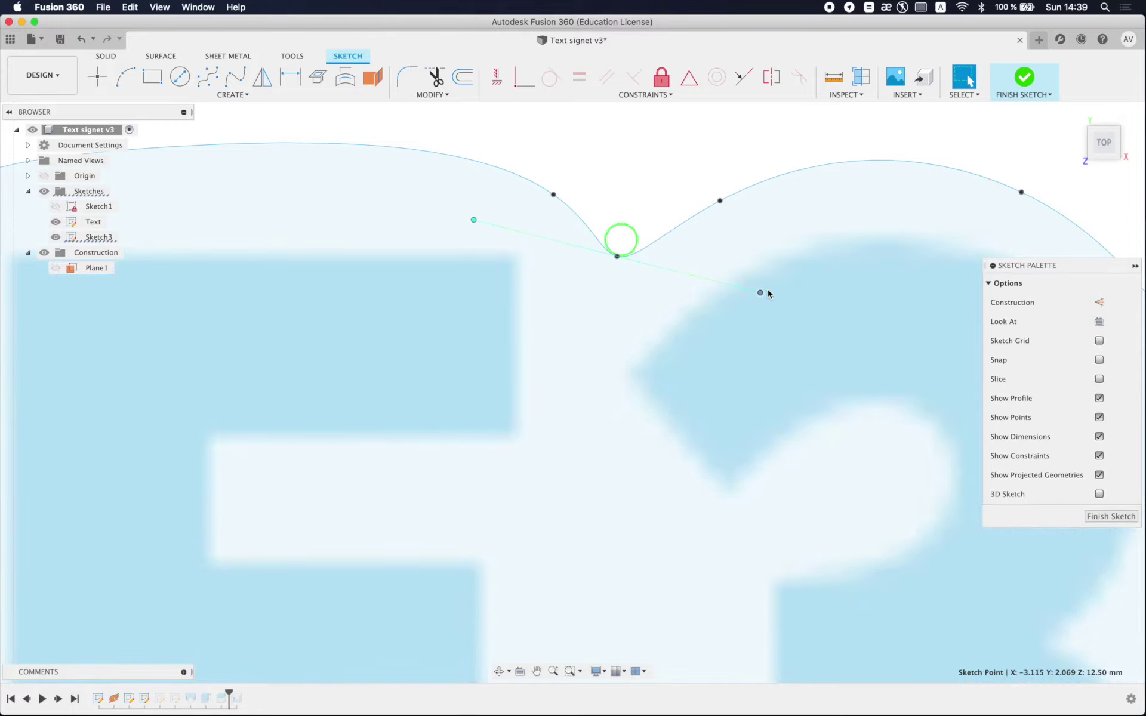
{"action": "left_click", "coordinate": [612, 190]}
{"action": "scroll", "coordinate": [610, 193], "scroll_direction": "down", "scroll_amount": 3}
{"action": "scroll", "coordinate": [610, 192], "scroll_direction": "down", "scroll_amount": 2}
{"action": "scroll", "coordinate": [553, 395], "scroll_direction": "up", "scroll_amount": 1}
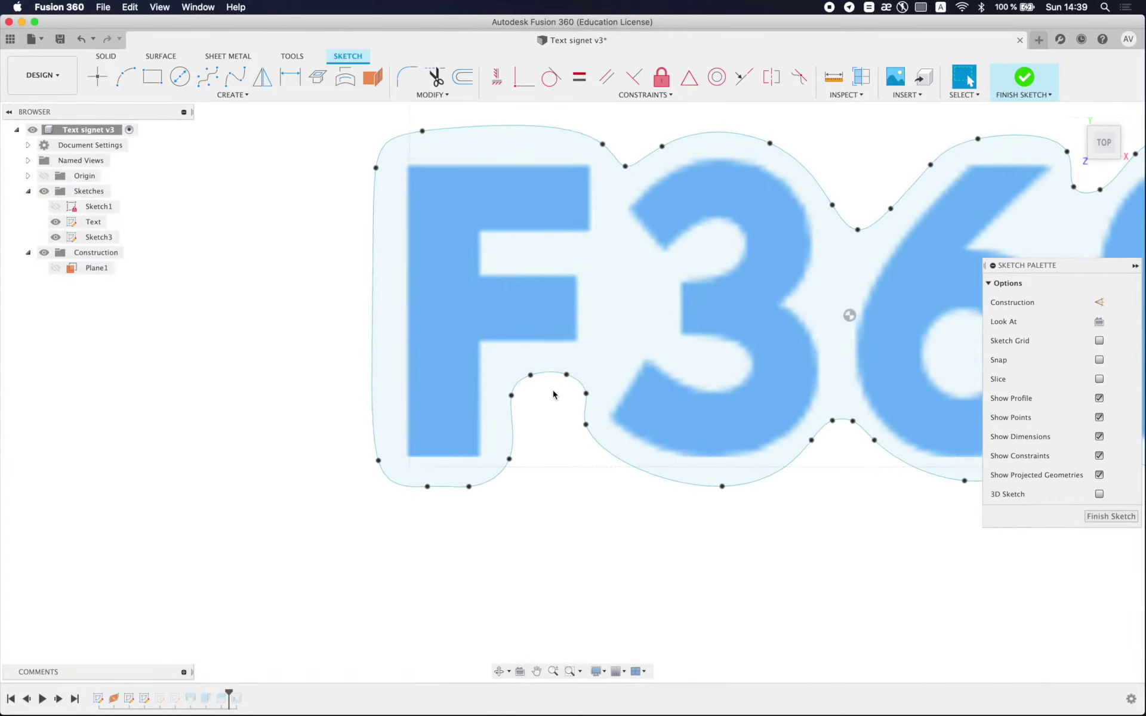
{"action": "scroll", "coordinate": [435, 499], "scroll_direction": "up", "scroll_amount": 1}
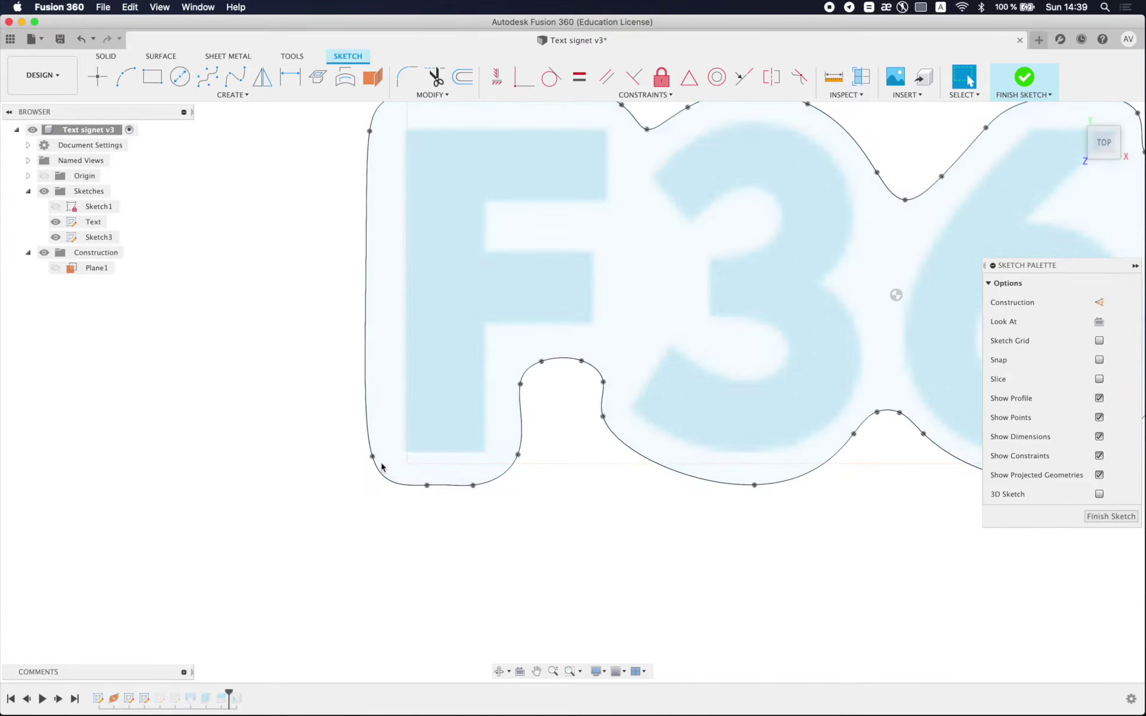
{"action": "left_click_drag", "start_coordinate": [374, 459], "coordinate": [374, 451]}
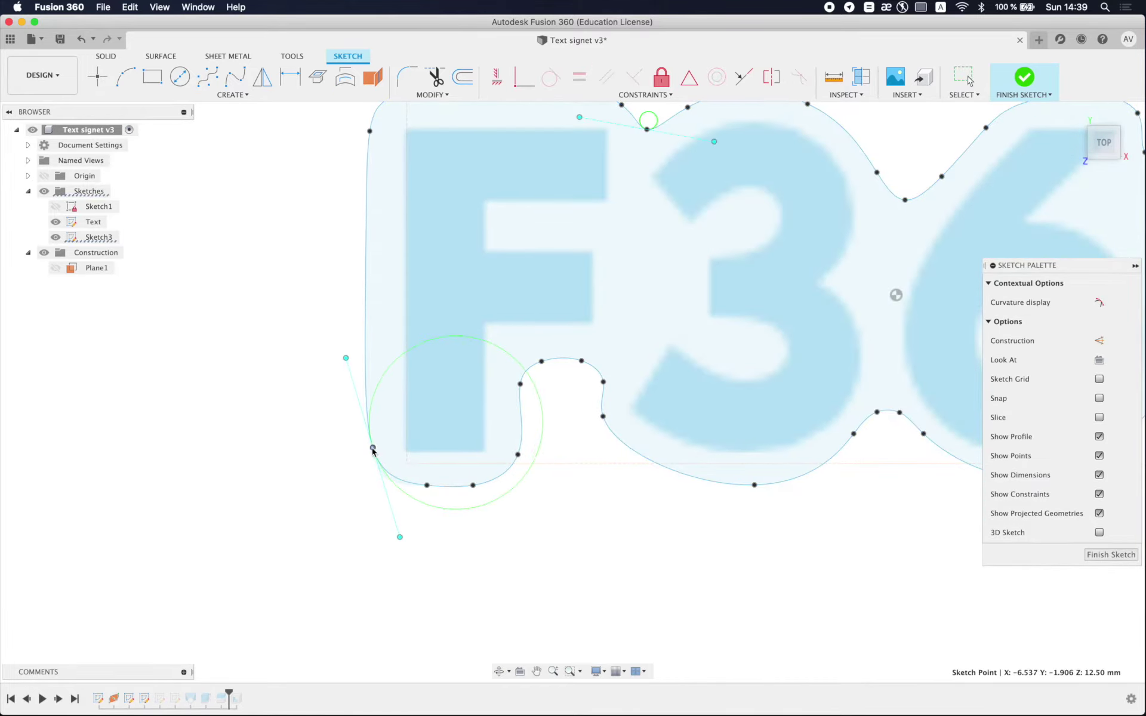
{"action": "left_click", "coordinate": [460, 532]}
{"action": "scroll", "coordinate": [421, 489], "scroll_direction": "up", "scroll_amount": 2}
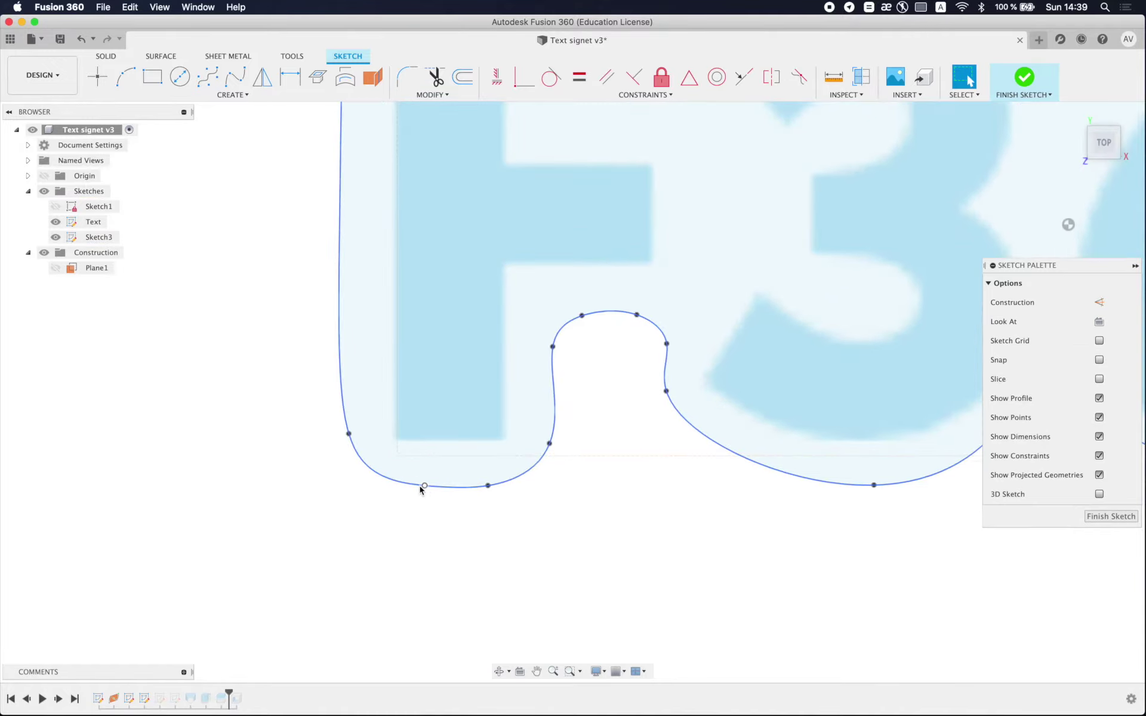
{"action": "left_click_drag", "start_coordinate": [420, 489], "coordinate": [416, 490]}
{"action": "left_click", "coordinate": [582, 529]}
{"action": "scroll", "coordinate": [567, 514], "scroll_direction": "down", "scroll_amount": 3}
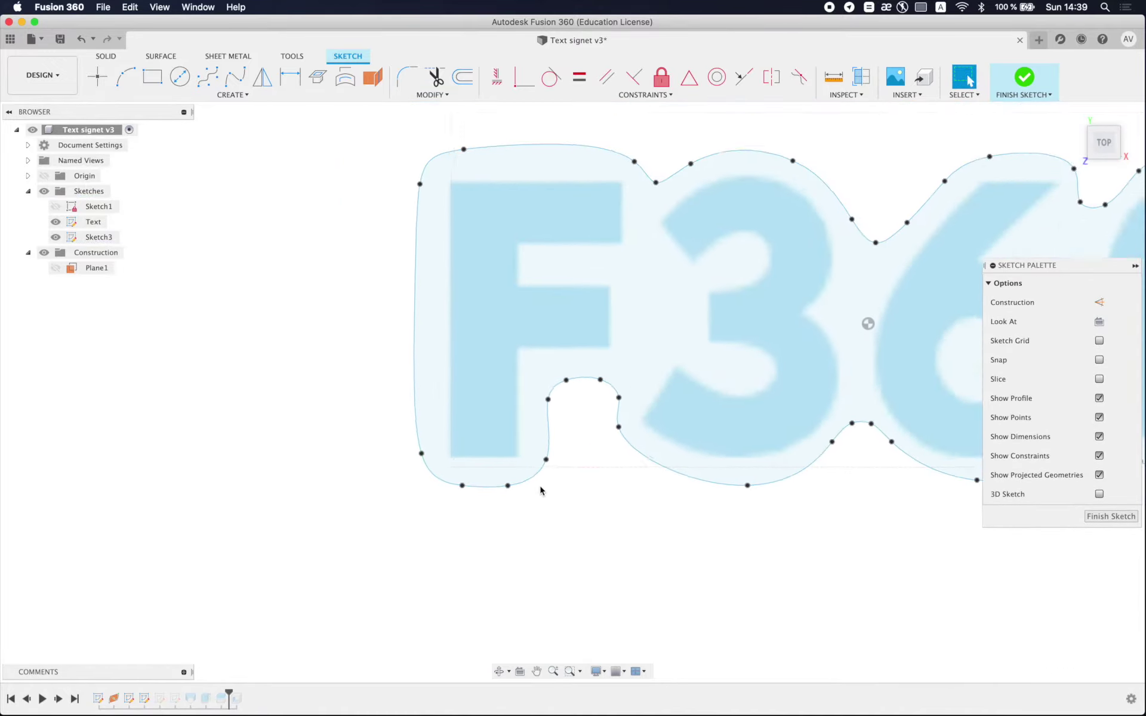
{"action": "scroll", "coordinate": [525, 482], "scroll_direction": "down", "scroll_amount": 1}
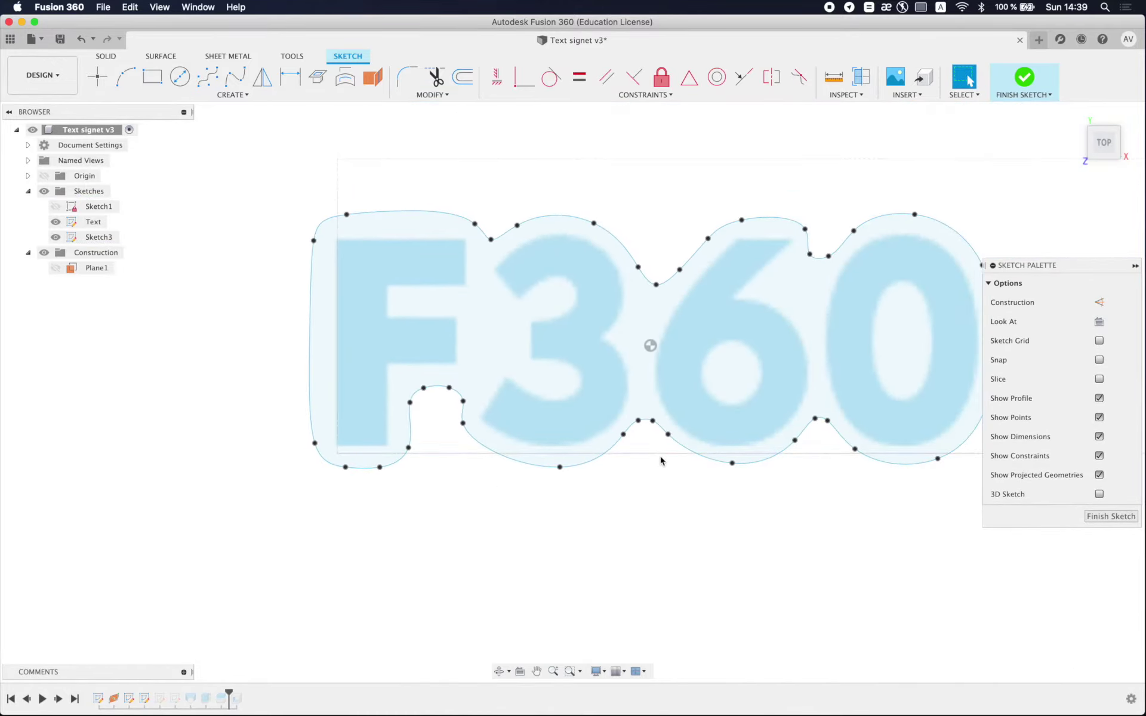
{"action": "scroll", "coordinate": [810, 258], "scroll_direction": "up", "scroll_amount": 3}
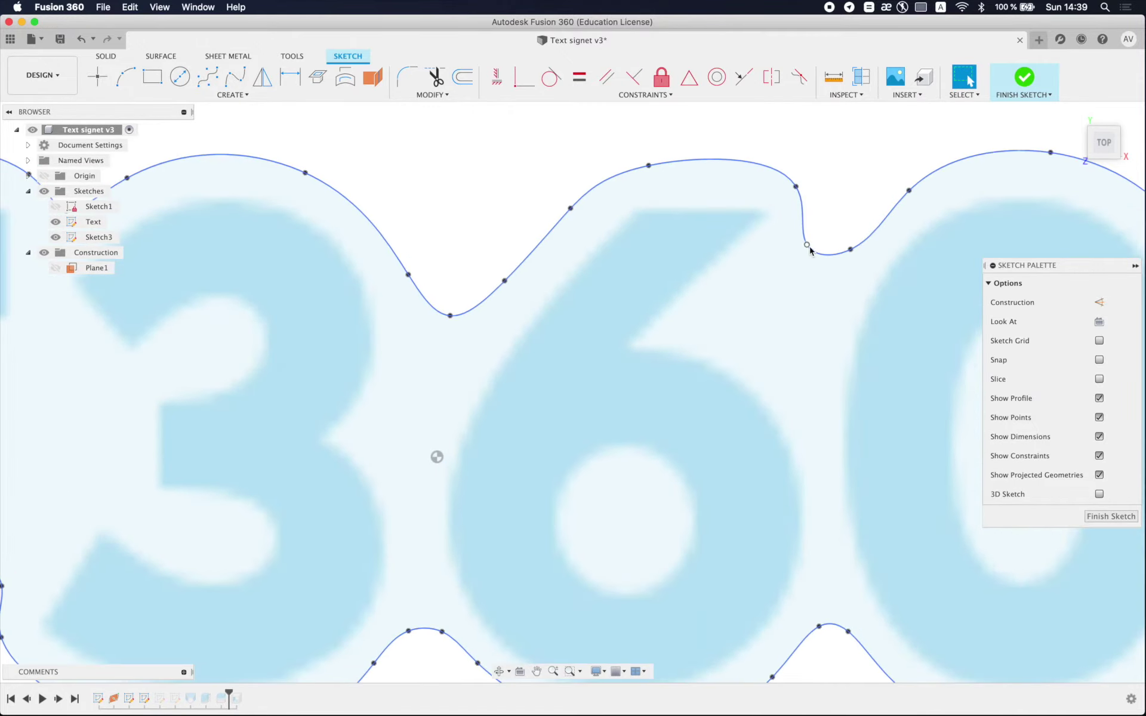
Step: Tilt the tangent to reshape the outline curve over the 6
{"action": "left_click", "coordinate": [807, 246]}
{"action": "scroll", "coordinate": [809, 254], "scroll_direction": "down", "scroll_amount": 2}
{"action": "scroll", "coordinate": [788, 263], "scroll_direction": "down", "scroll_amount": 1}
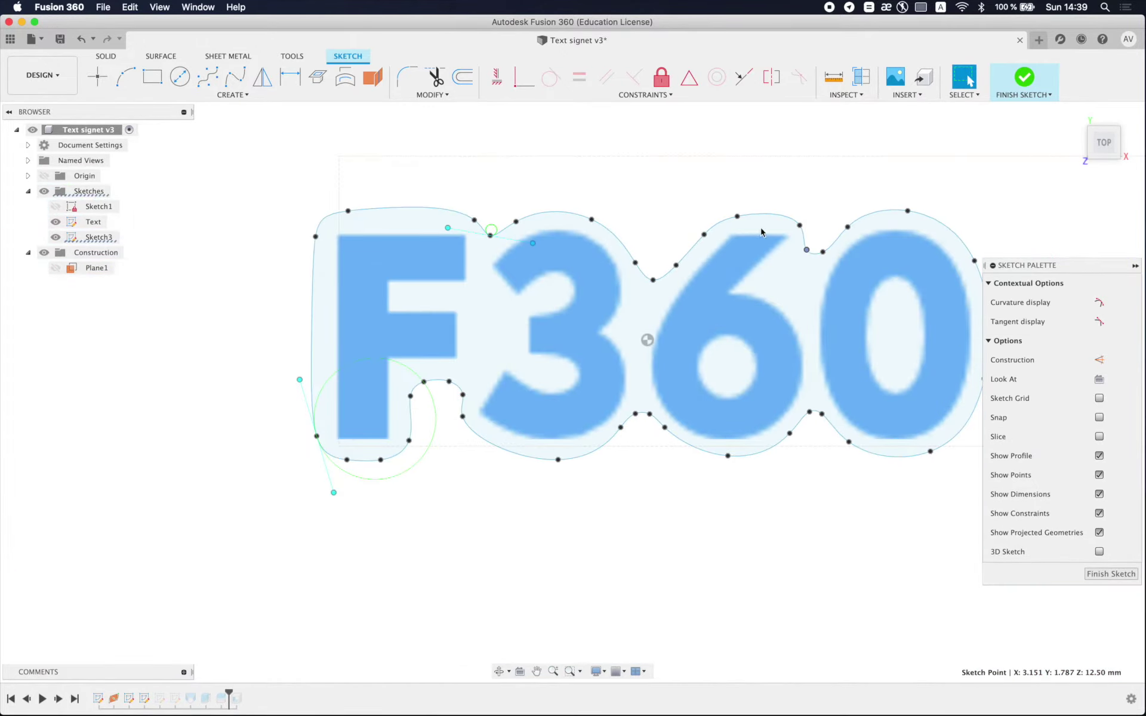
{"action": "left_click", "coordinate": [738, 217]}
{"action": "scroll", "coordinate": [830, 199], "scroll_direction": "up", "scroll_amount": 3}
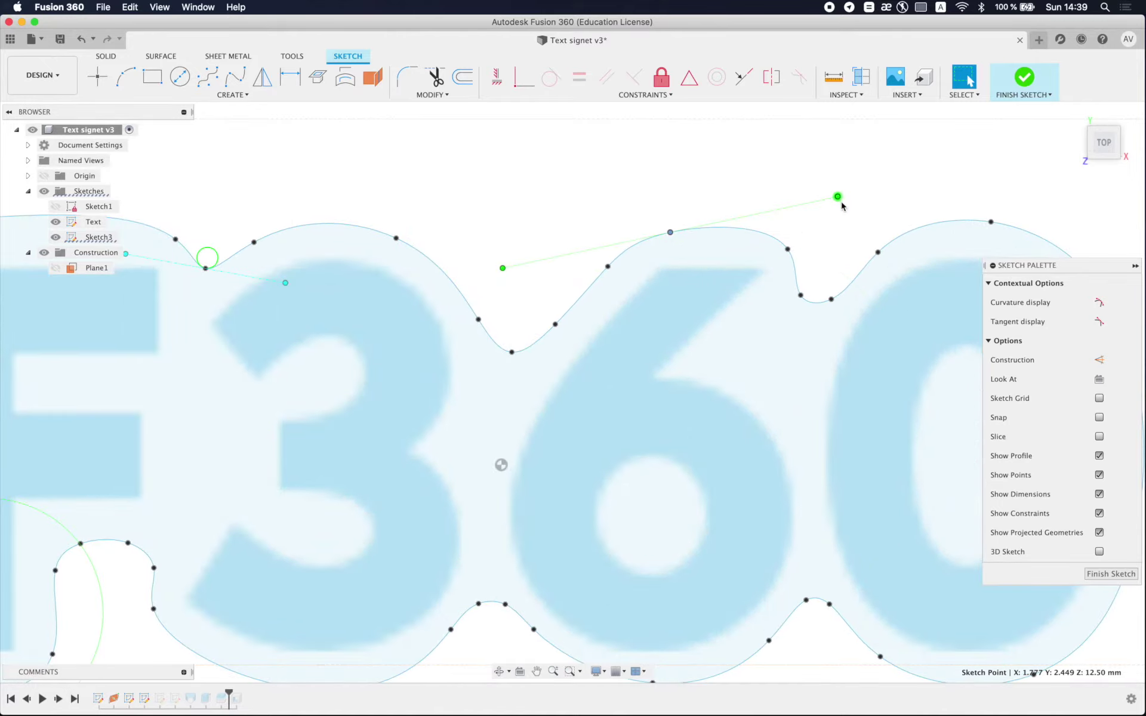
{"action": "left_click_drag", "start_coordinate": [838, 198], "coordinate": [842, 206]}
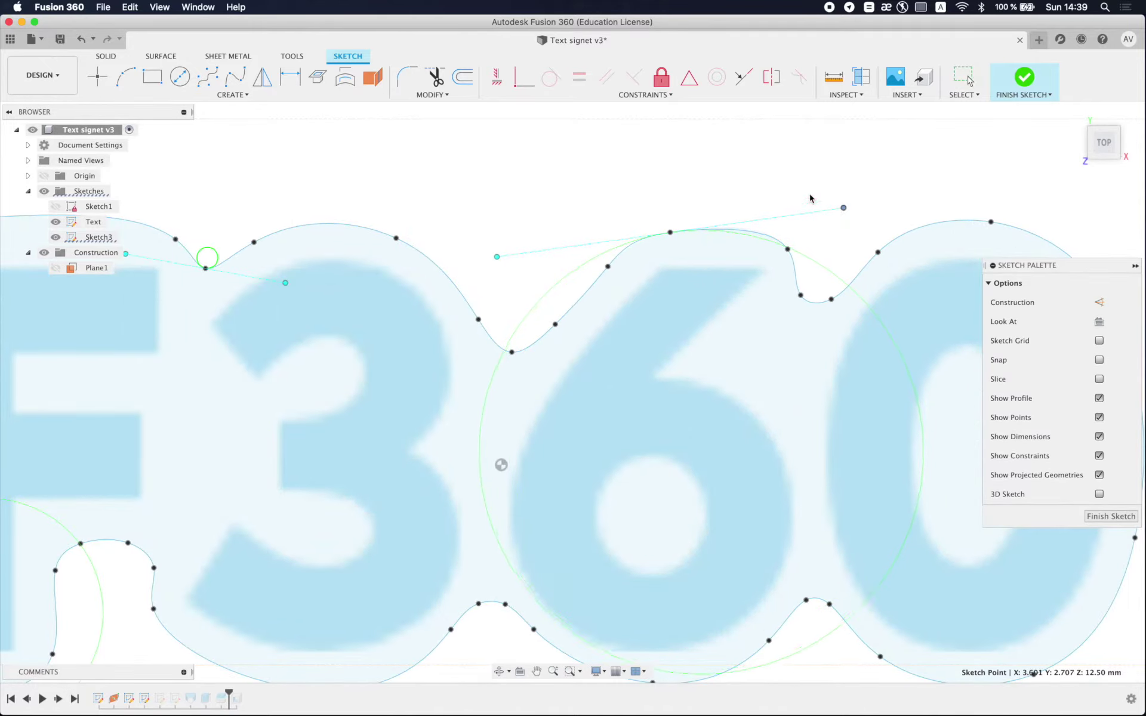
{"action": "scroll", "coordinate": [682, 197], "scroll_direction": "down", "scroll_amount": 2}
{"action": "left_click", "coordinate": [746, 532]}
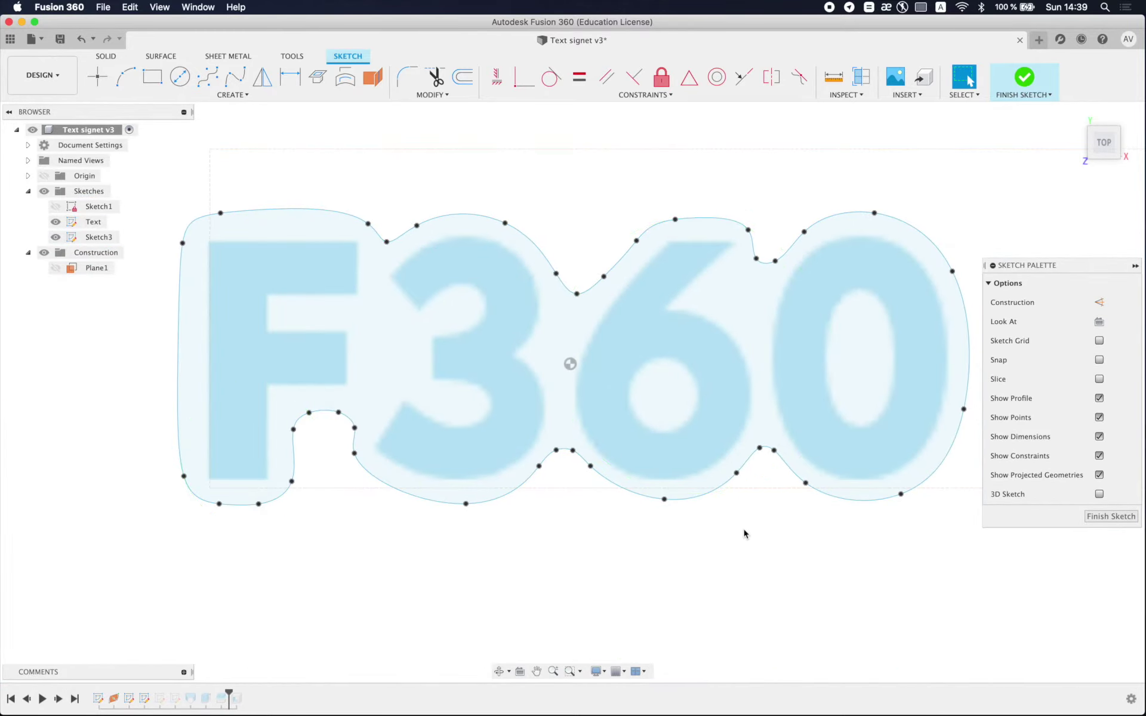
{"action": "scroll", "coordinate": [601, 486], "scroll_direction": "up", "scroll_amount": 2}
{"action": "scroll", "coordinate": [583, 460], "scroll_direction": "up", "scroll_amount": 1}
Step: Tilt the tangent to reshape the outline curve under the 3
{"action": "left_click", "coordinate": [582, 457]}
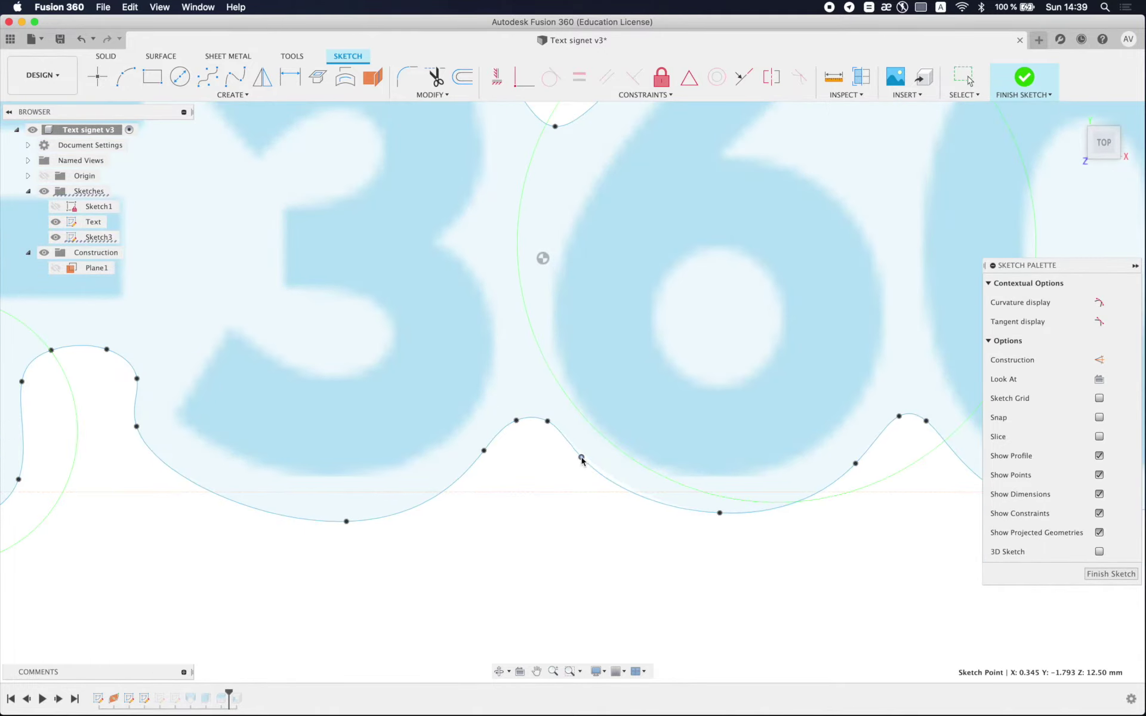
{"action": "scroll", "coordinate": [582, 459], "scroll_direction": "down", "scroll_amount": 3}
{"action": "left_click", "coordinate": [586, 566]}
{"action": "scroll", "coordinate": [585, 566], "scroll_direction": "up", "scroll_amount": 1}
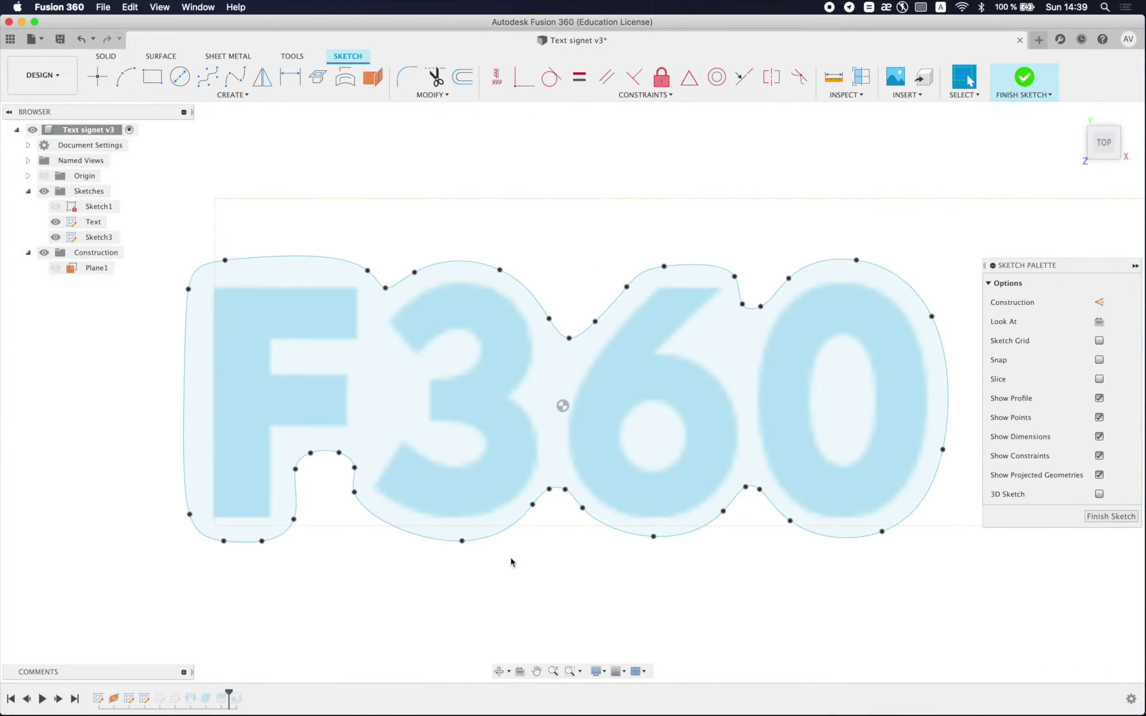
{"action": "scroll", "coordinate": [467, 556], "scroll_direction": "up", "scroll_amount": 2}
{"action": "left_click", "coordinate": [458, 536]}
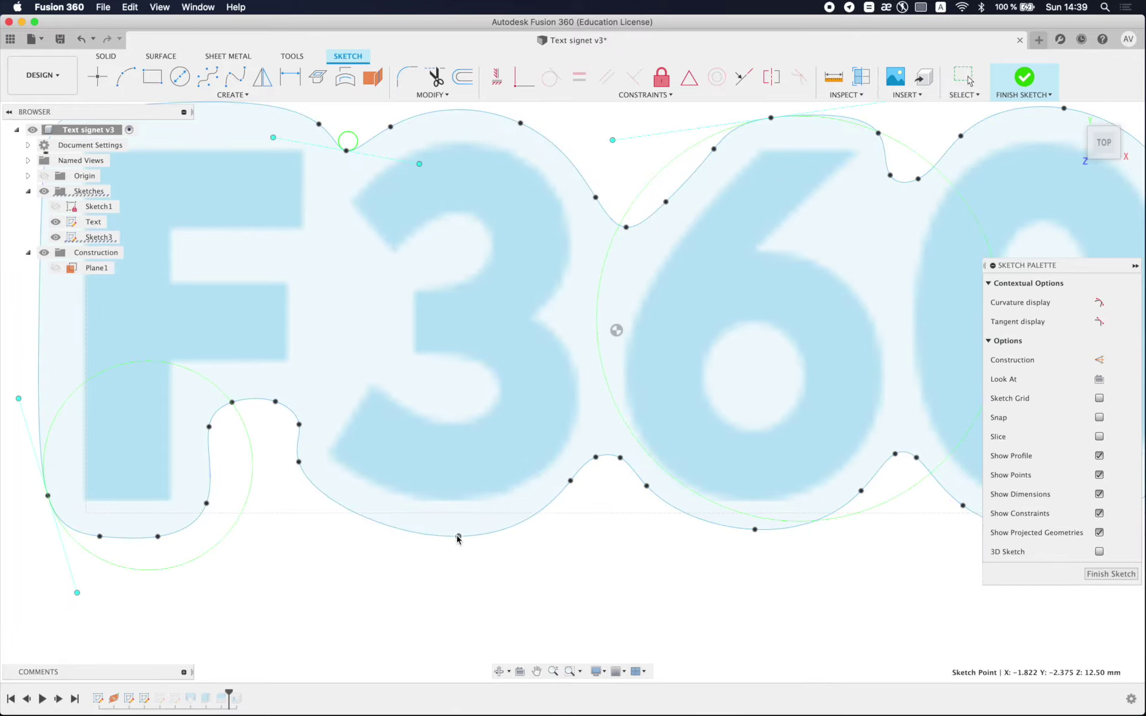
{"action": "left_click", "coordinate": [455, 535]}
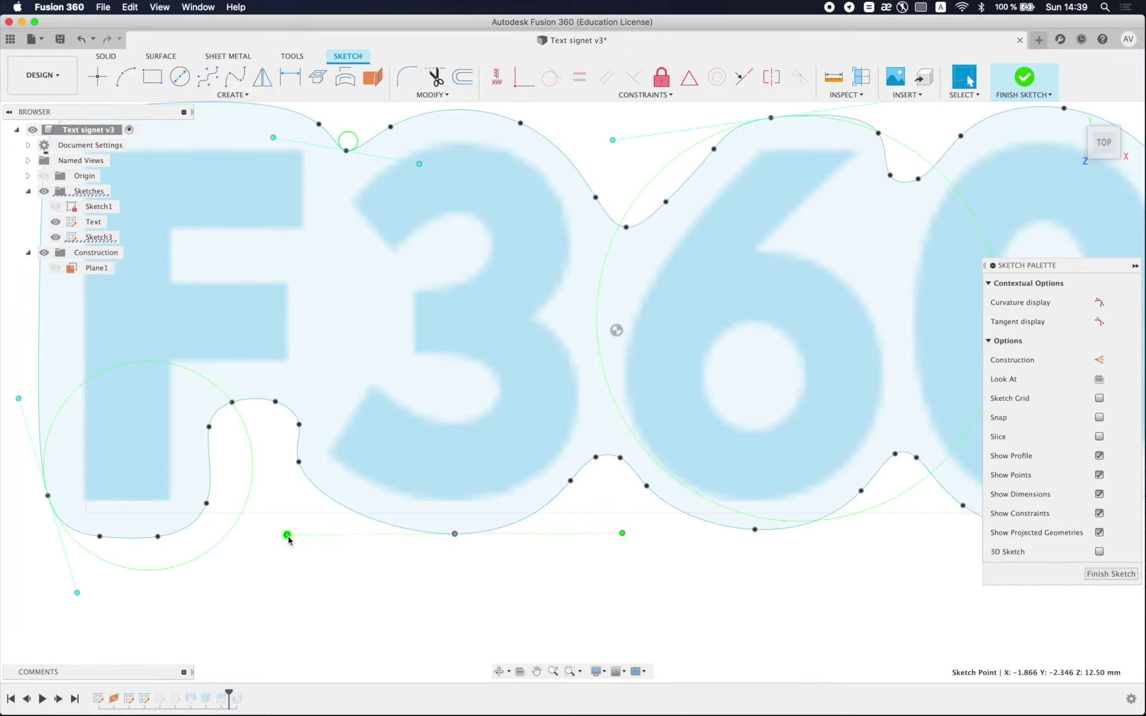
{"action": "left_click_drag", "start_coordinate": [287, 535], "coordinate": [280, 540]}
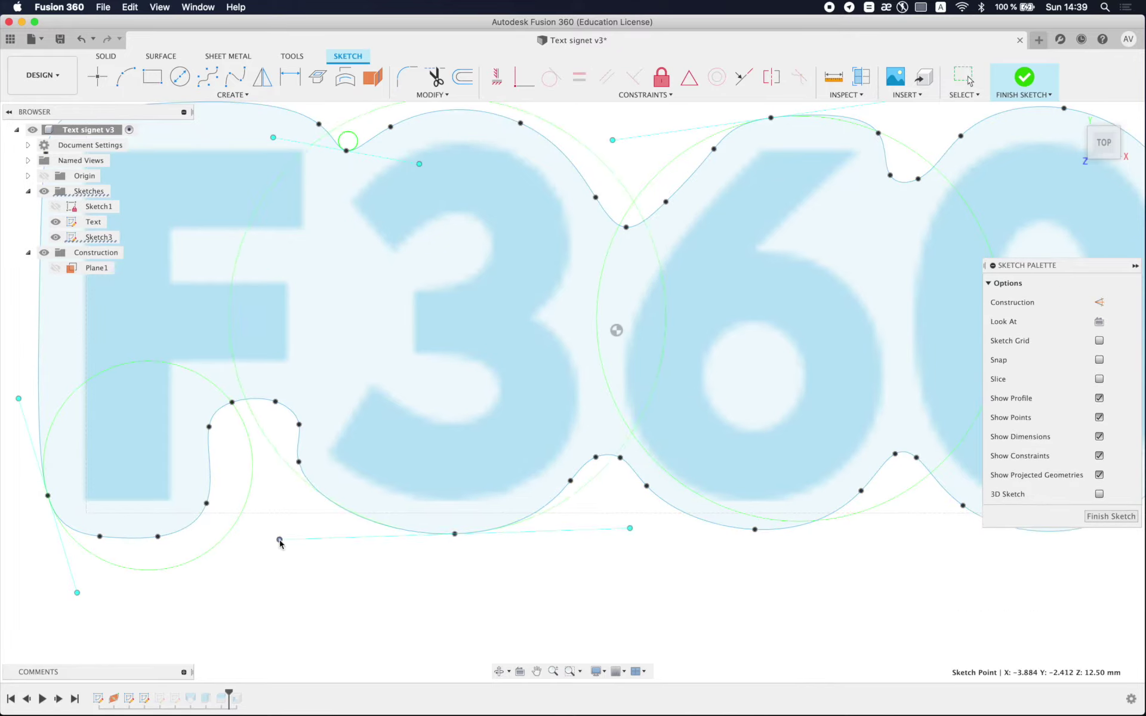
{"action": "left_click", "coordinate": [423, 571]}
{"action": "scroll", "coordinate": [630, 449], "scroll_direction": "up", "scroll_amount": 3}
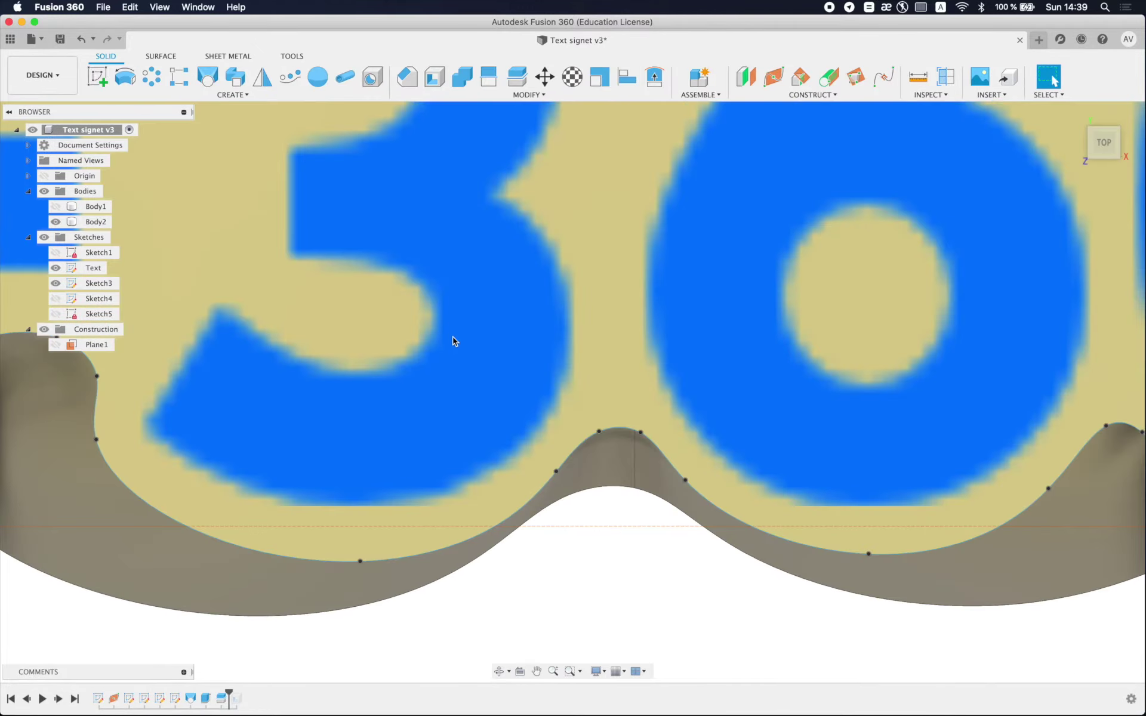
{"action": "scroll", "coordinate": [477, 388], "scroll_direction": "down", "scroll_amount": 5}
Step: Show Body1, snap to the FRONT view, and open Sketch4 for editing
{"action": "mouse_move", "coordinate": [552, 501]}
{"action": "middle_mouse_down", "text": "shift"}
{"action": "mouse_move", "coordinate": [550, 389]}
{"action": "mouse_move", "coordinate": [416, 387]}
{"action": "middle_mouse_up", "text": "shift"}
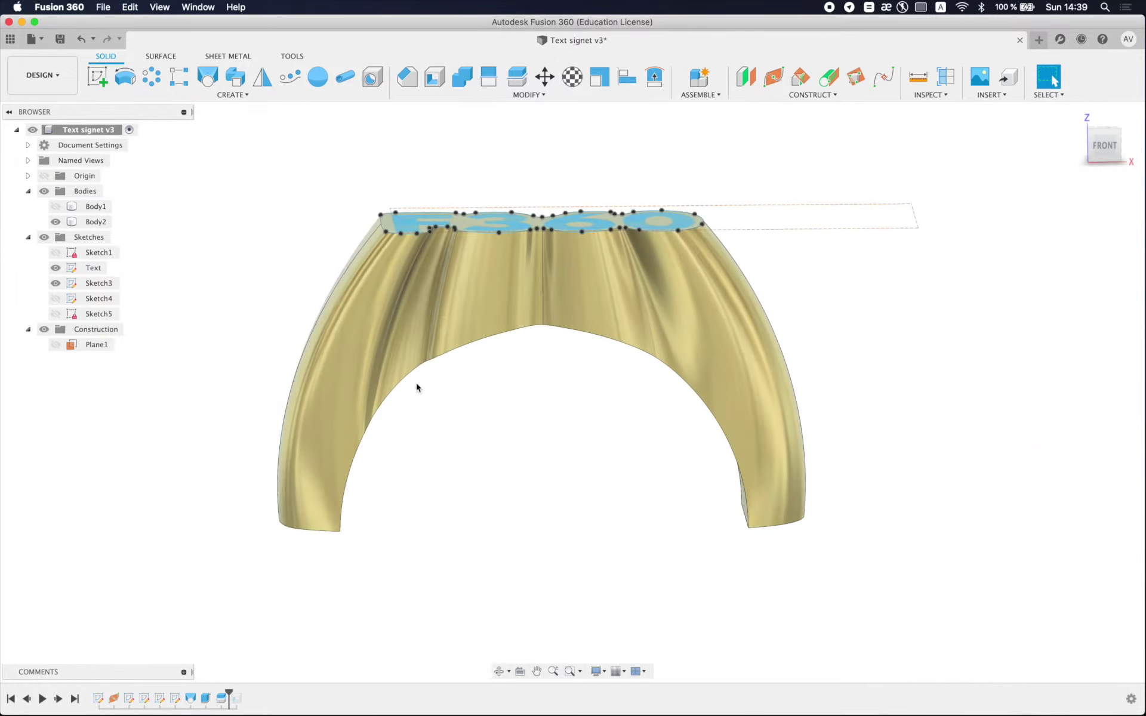
{"action": "left_click", "coordinate": [55, 207]}
{"action": "scroll", "coordinate": [485, 442], "scroll_direction": "down", "scroll_amount": 5}
{"action": "middle_click_drag", "start_coordinate": [486, 442], "coordinate": [529, 427], "text": "shift"}
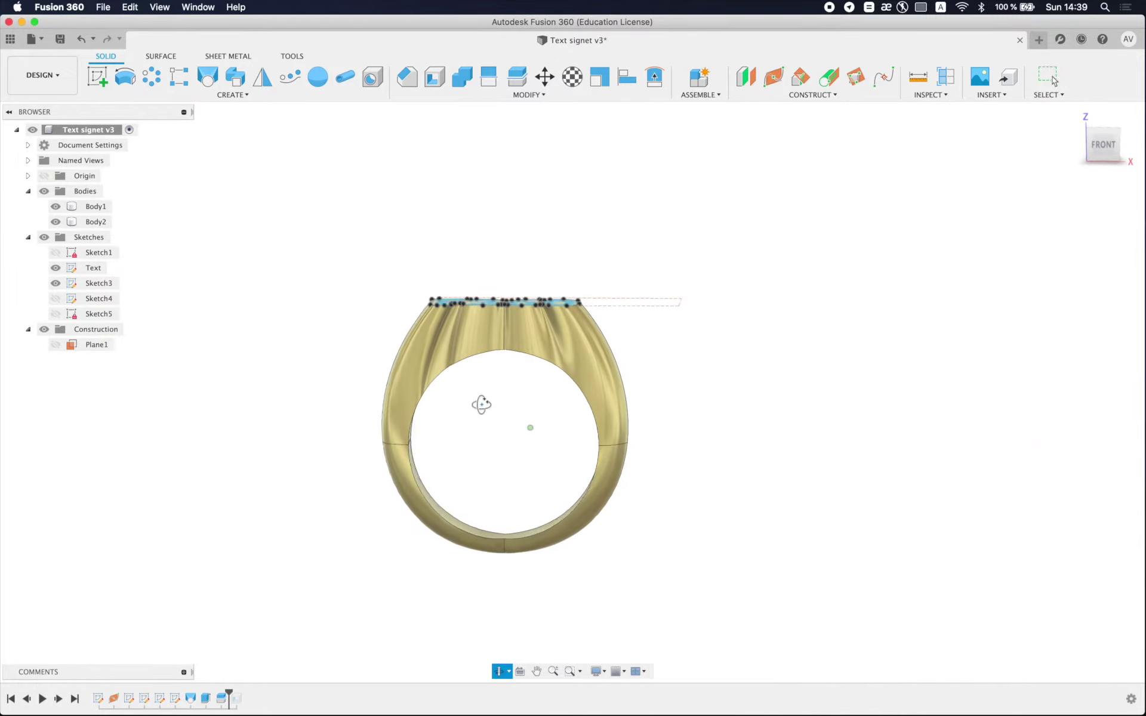
{"action": "left_click", "coordinate": [1104, 143]}
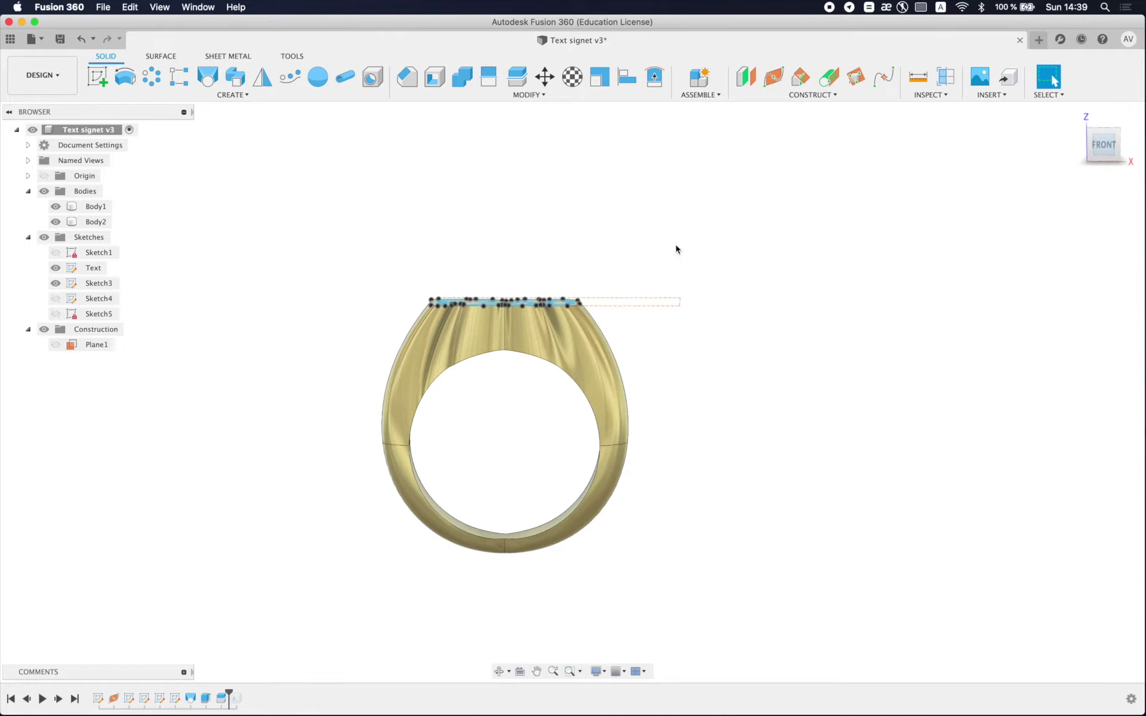
{"action": "double_click", "coordinate": [103, 300]}
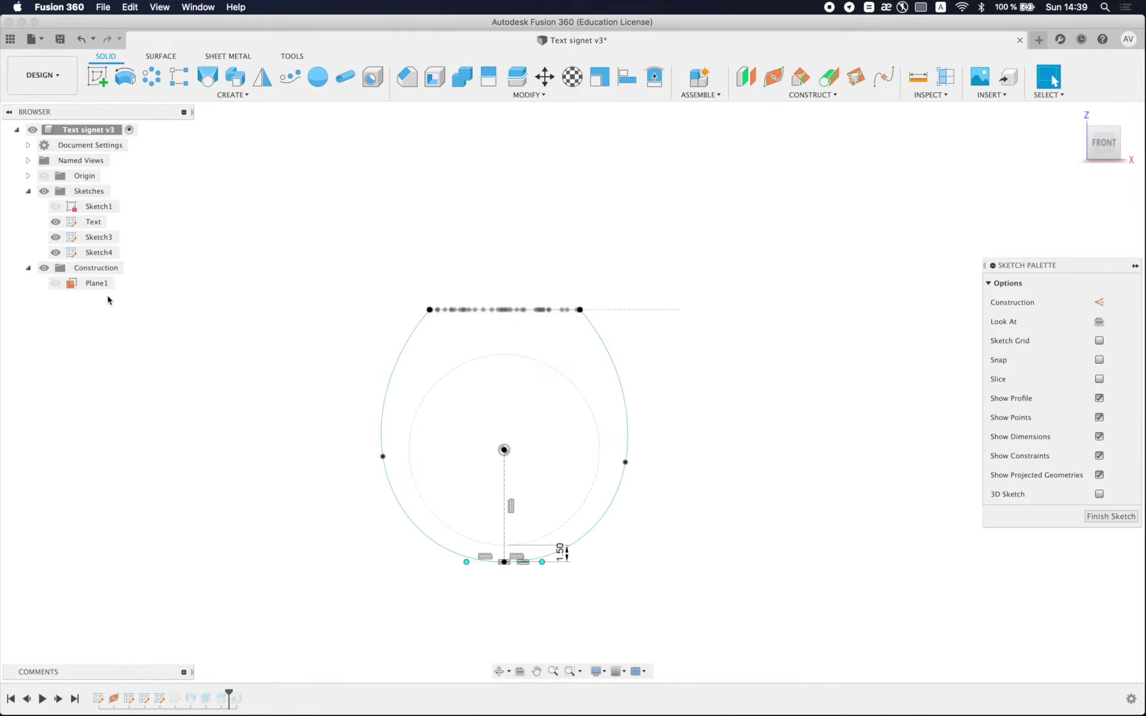
Step: Nudge the profile's left and right side points inward and reshape its bottom curve
{"action": "scroll", "coordinate": [370, 409], "scroll_direction": "up", "scroll_amount": 2}
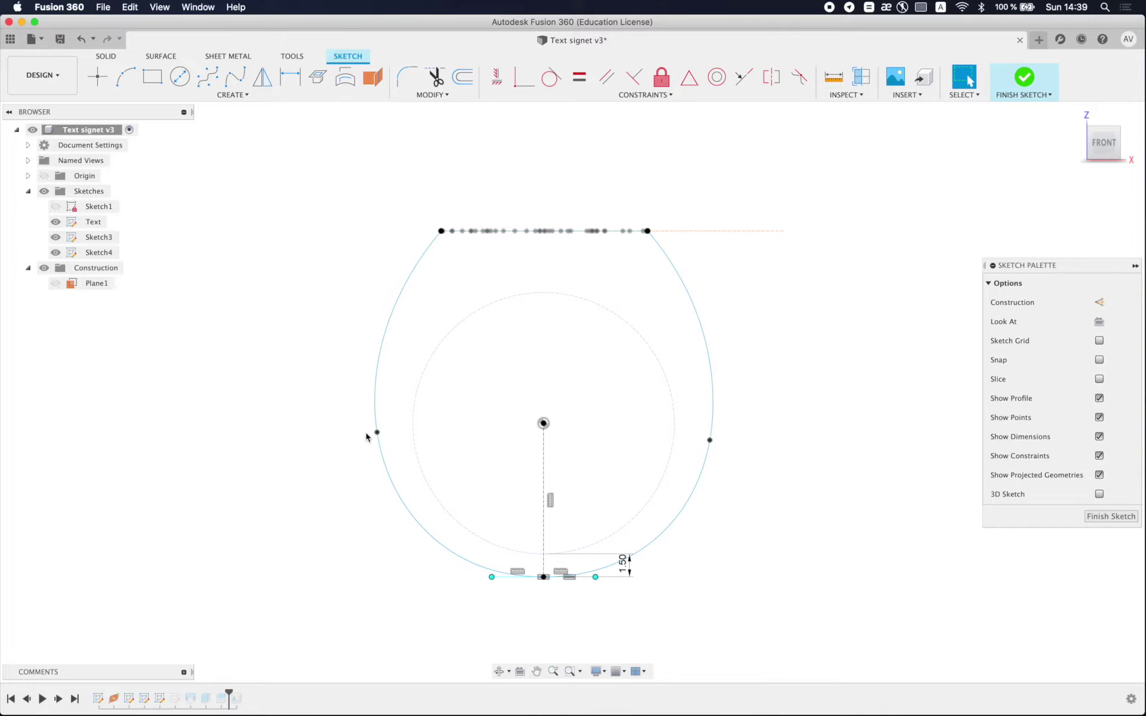
{"action": "scroll", "coordinate": [366, 437], "scroll_direction": "up", "scroll_amount": 2}
{"action": "left_click_drag", "start_coordinate": [392, 434], "coordinate": [397, 432]}
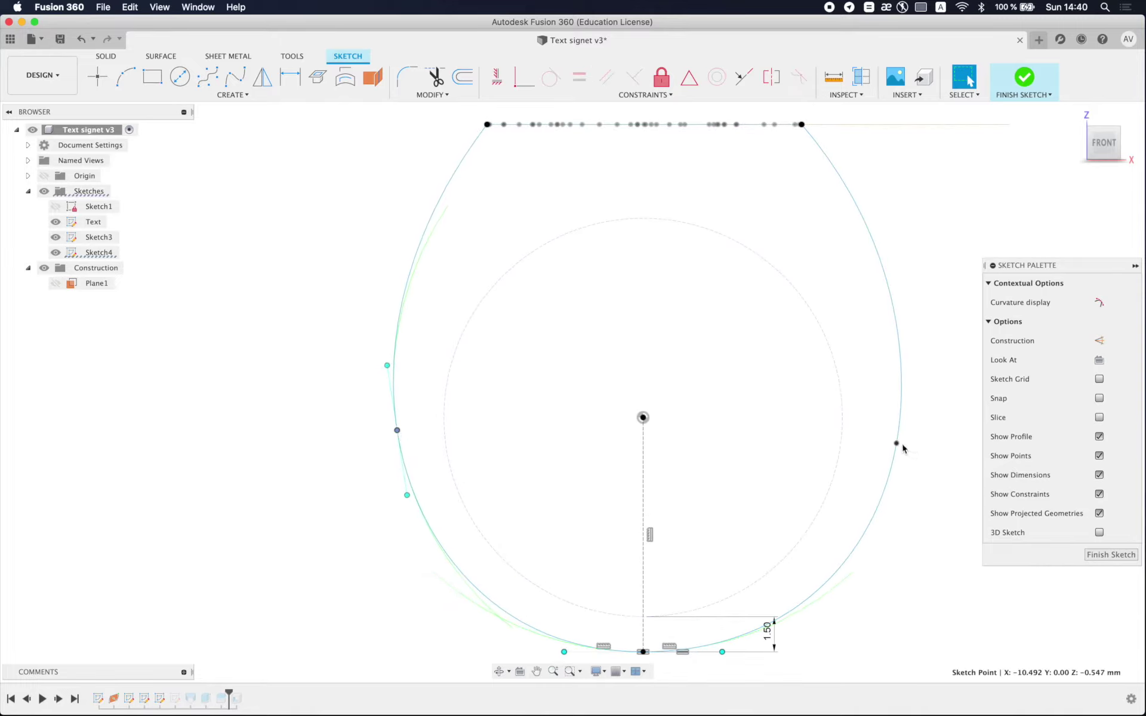
{"action": "left_click_drag", "start_coordinate": [902, 444], "coordinate": [889, 442]}
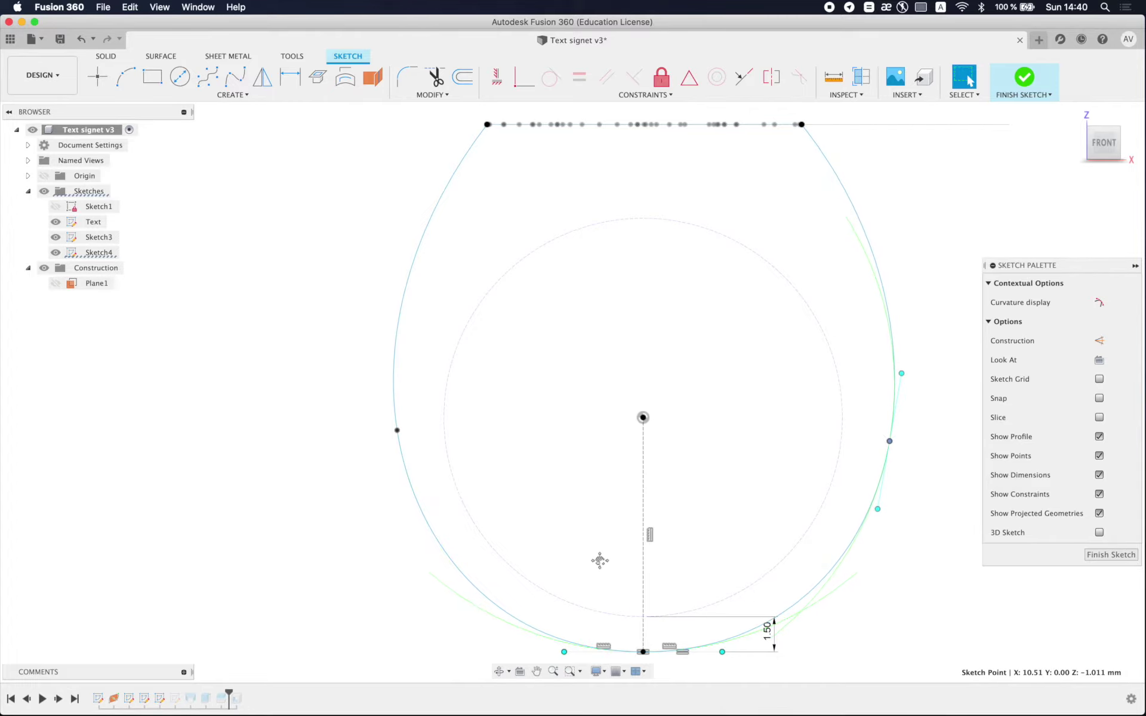
{"action": "middle_click_drag", "start_coordinate": [599, 561], "coordinate": [584, 512]}
{"action": "left_click_drag", "start_coordinate": [551, 605], "coordinate": [553, 606]}
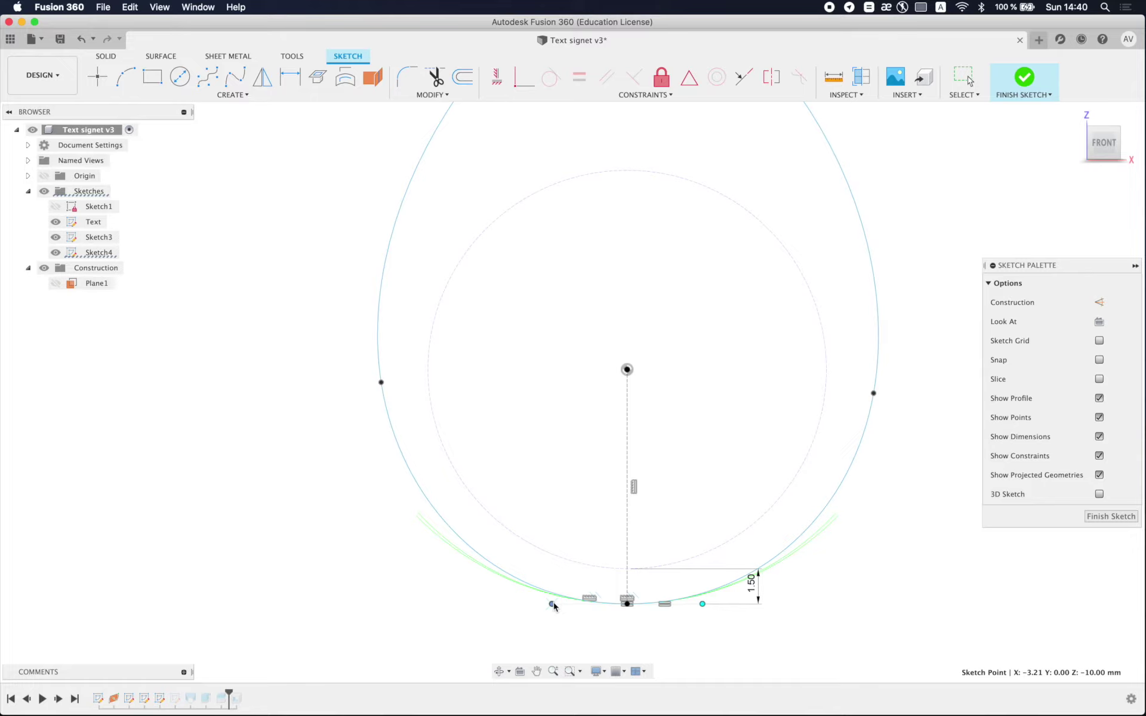
Step: Adjust the tangent of the profile's left side curve
{"action": "left_click", "coordinate": [381, 387]}
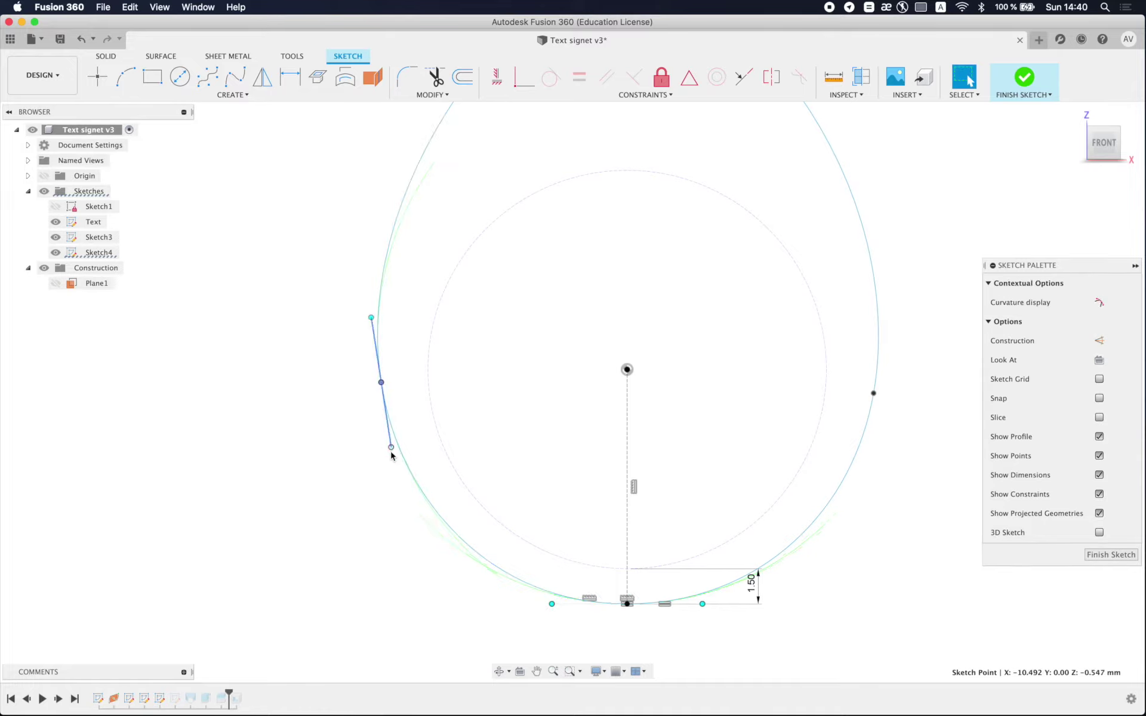
{"action": "left_click", "coordinate": [391, 457]}
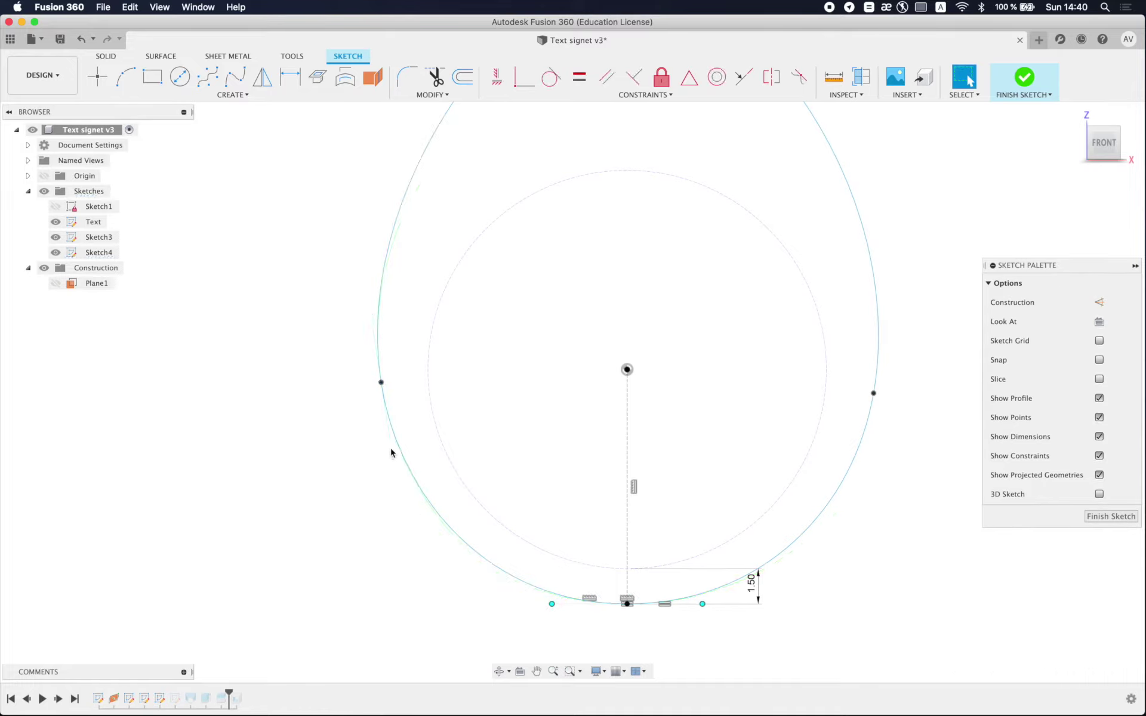
{"action": "left_click", "coordinate": [380, 383]}
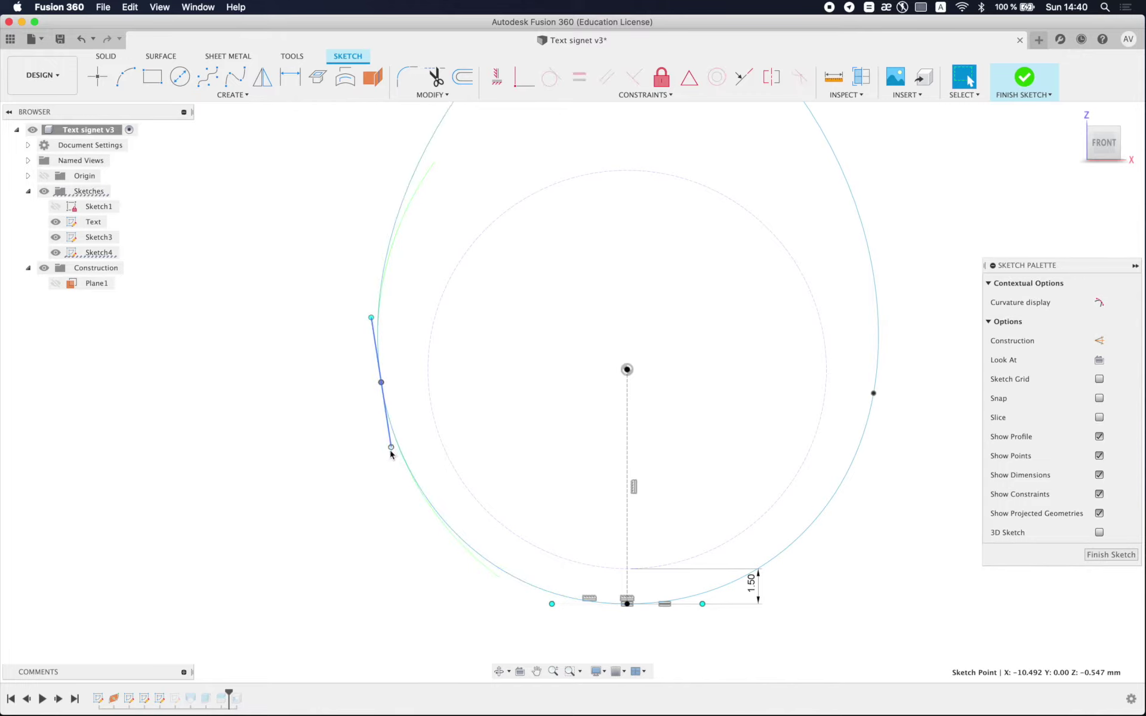
{"action": "left_click_drag", "start_coordinate": [391, 448], "coordinate": [391, 451]}
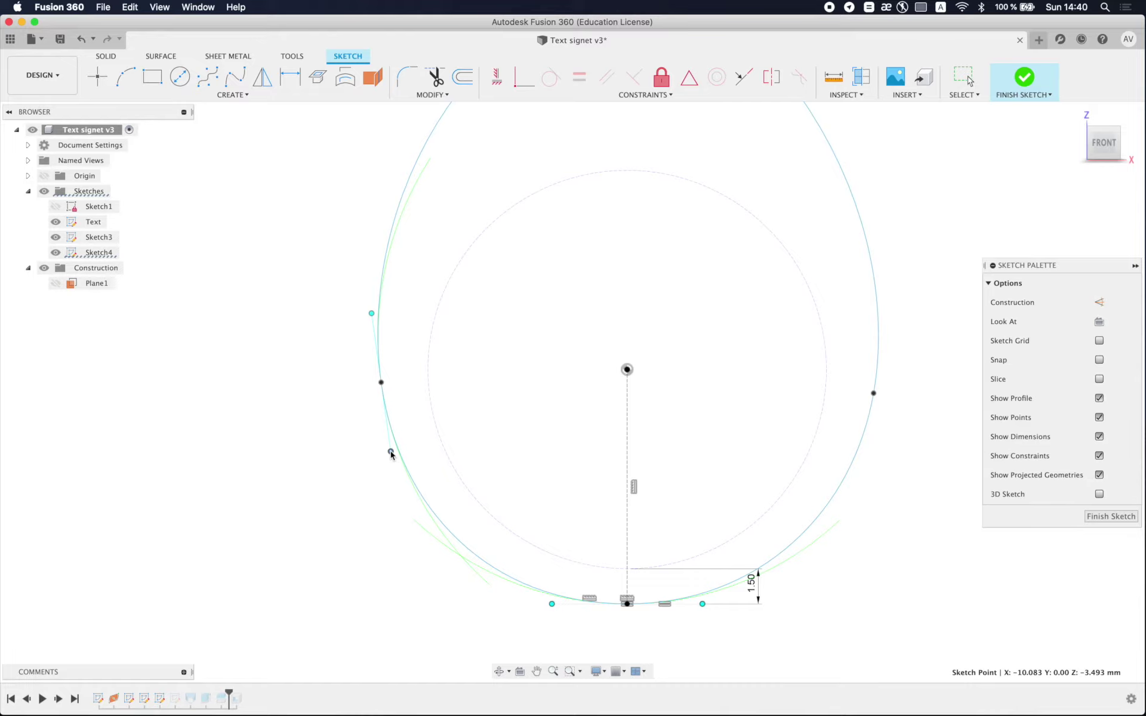
{"action": "scroll", "coordinate": [570, 457], "scroll_direction": "down", "scroll_amount": 3}
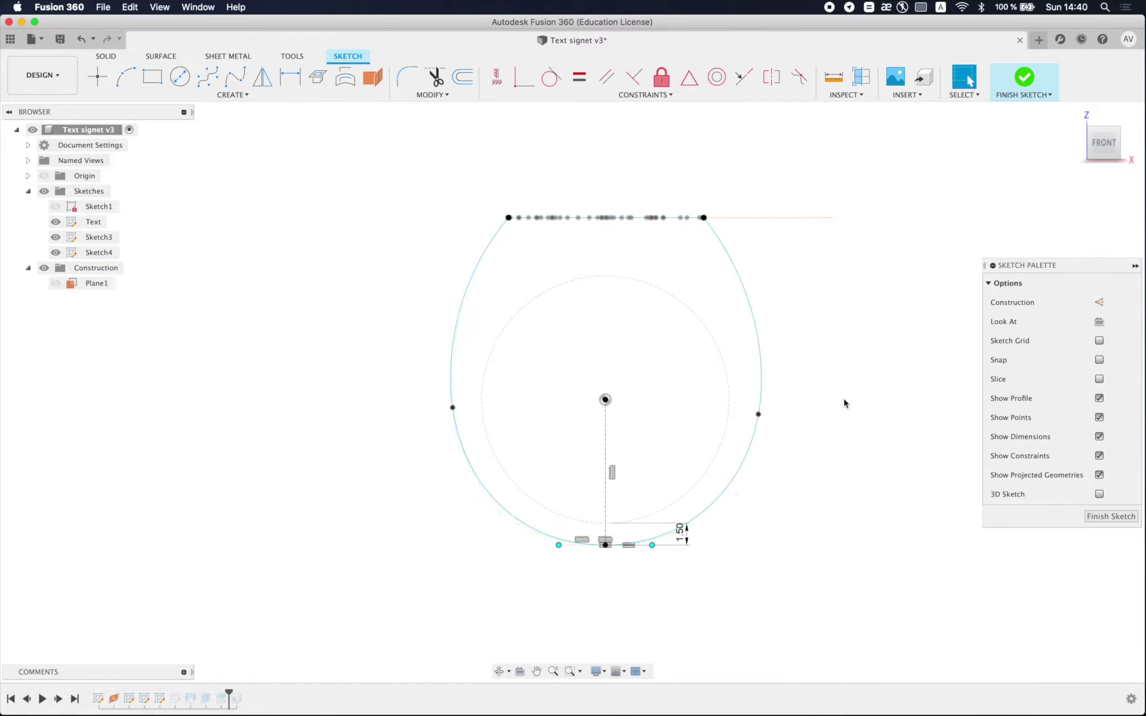
Step: Nudge points on the left and right side curves, then finish the sketch
{"action": "left_click", "coordinate": [478, 276]}
{"action": "scroll", "coordinate": [482, 256], "scroll_direction": "up", "scroll_amount": 2}
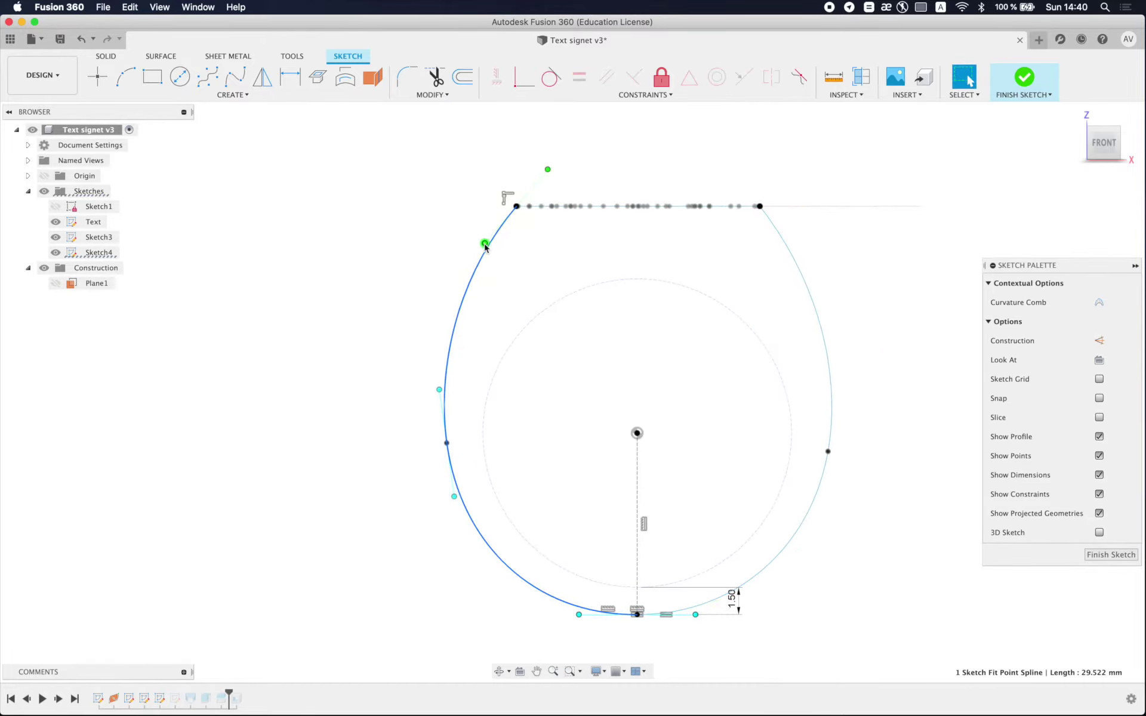
{"action": "left_click_drag", "start_coordinate": [485, 245], "coordinate": [489, 248]}
{"action": "left_click", "coordinate": [772, 237]}
{"action": "scroll", "coordinate": [791, 256], "scroll_direction": "up", "scroll_amount": 2}
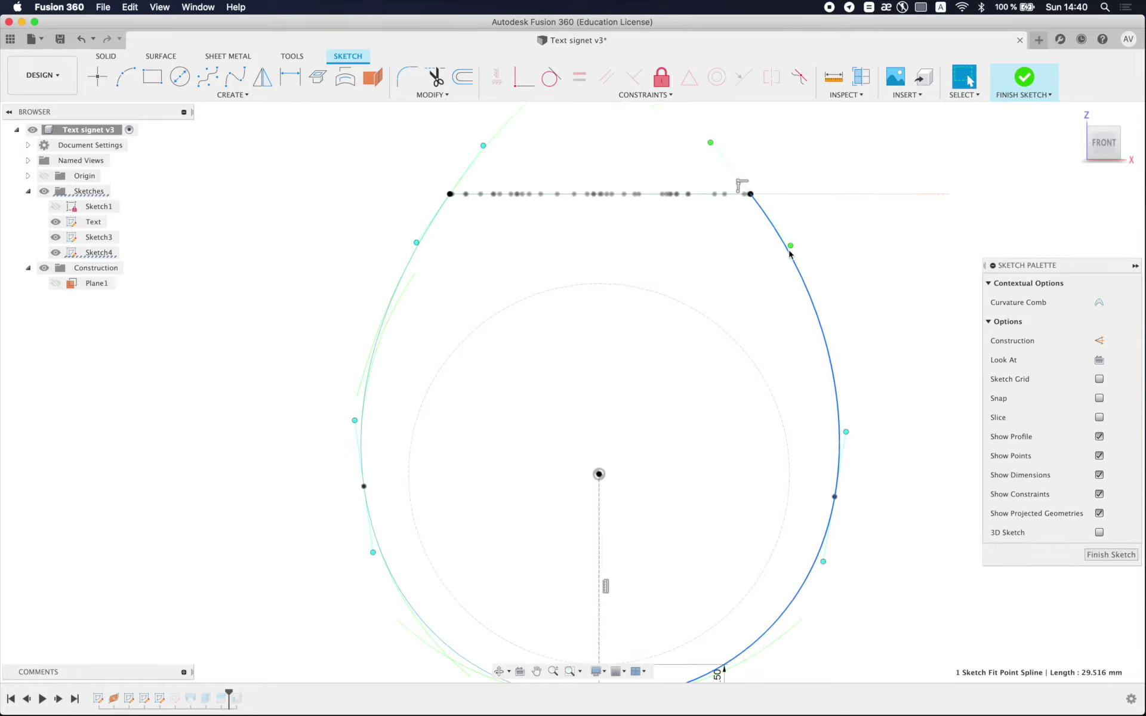
{"action": "left_click_drag", "start_coordinate": [789, 247], "coordinate": [786, 249]}
{"action": "key", "text": "Escape"}
{"action": "scroll", "coordinate": [607, 249], "scroll_direction": "down", "scroll_amount": 3}
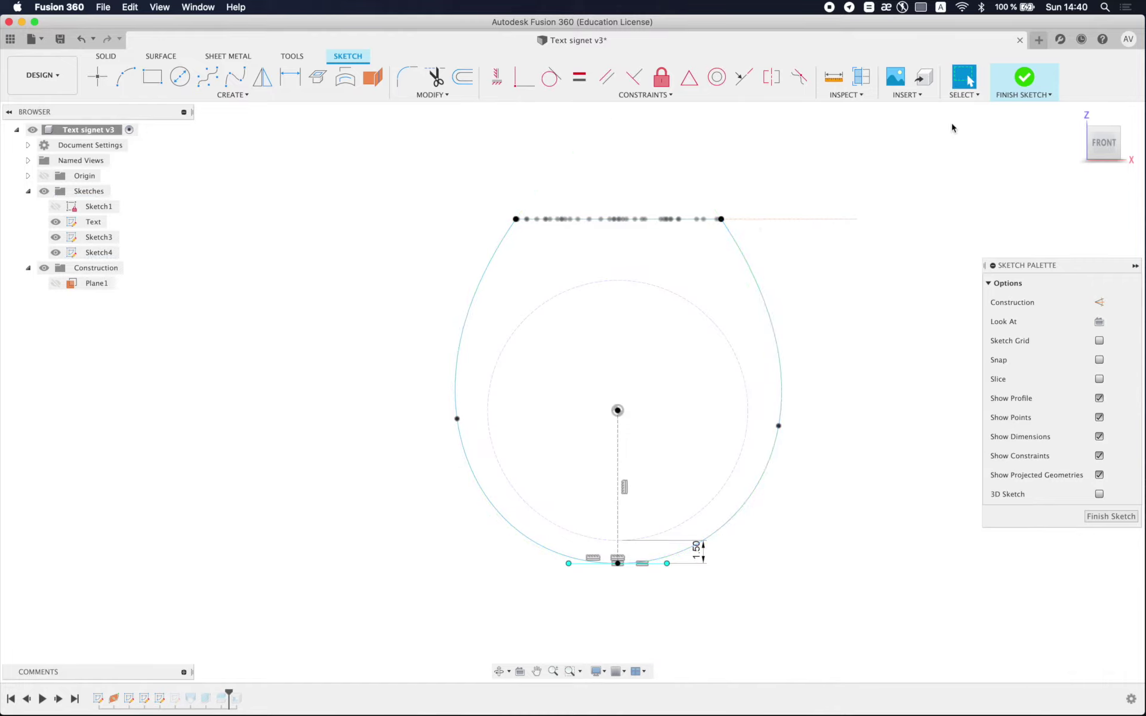
{"action": "left_click", "coordinate": [1024, 76]}
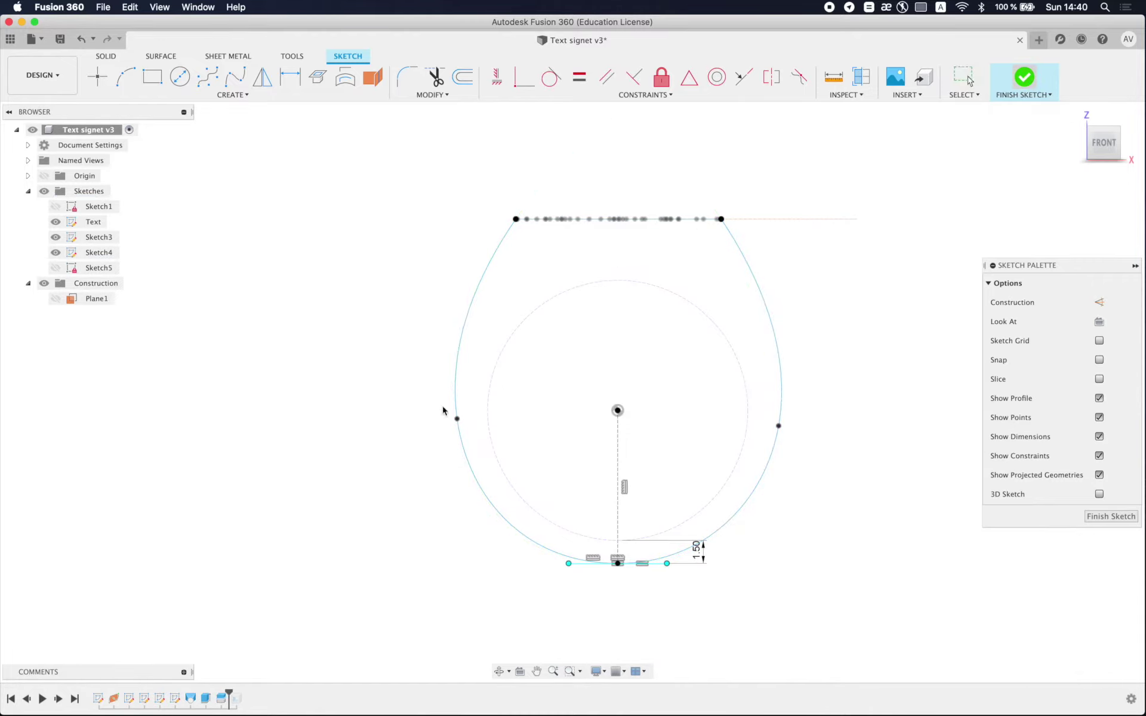
Step: Hide Body1, view the top body from below, and select Shell1 in the timeline
{"action": "middle_click_drag", "start_coordinate": [402, 376], "coordinate": [440, 428], "text": "shift"}
{"action": "scroll", "coordinate": [472, 288], "scroll_direction": "up", "scroll_amount": 3}
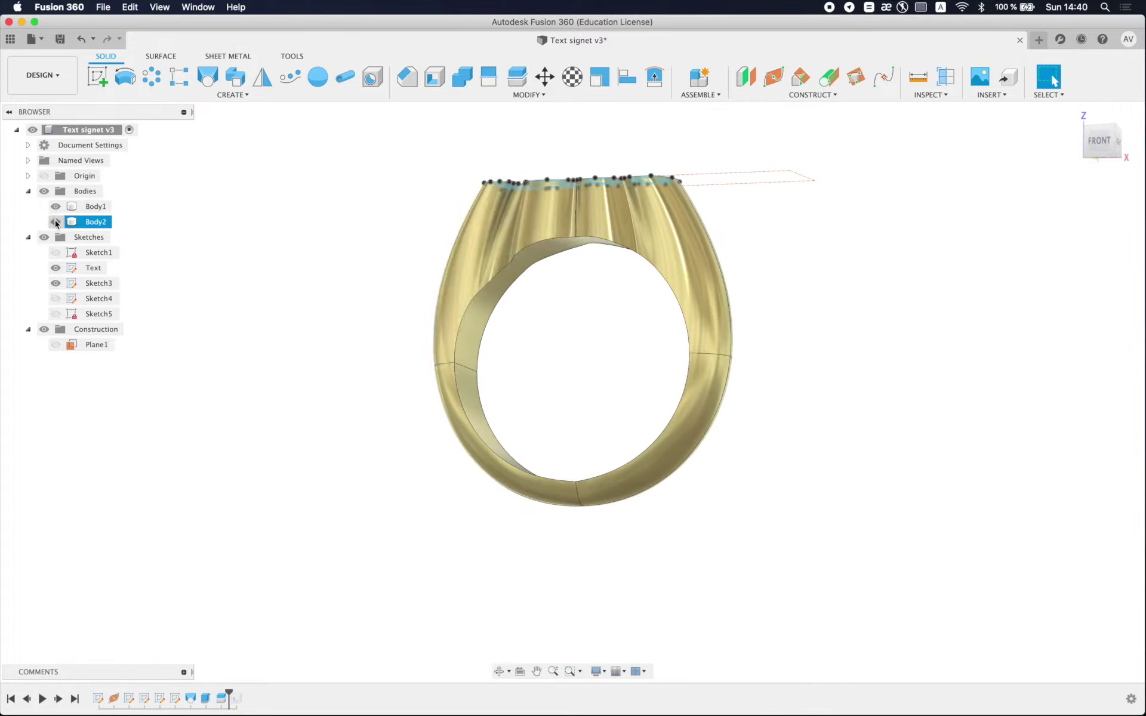
{"action": "left_click", "coordinate": [55, 206]}
{"action": "middle_click_drag", "start_coordinate": [260, 329], "coordinate": [267, 317], "text": "shift"}
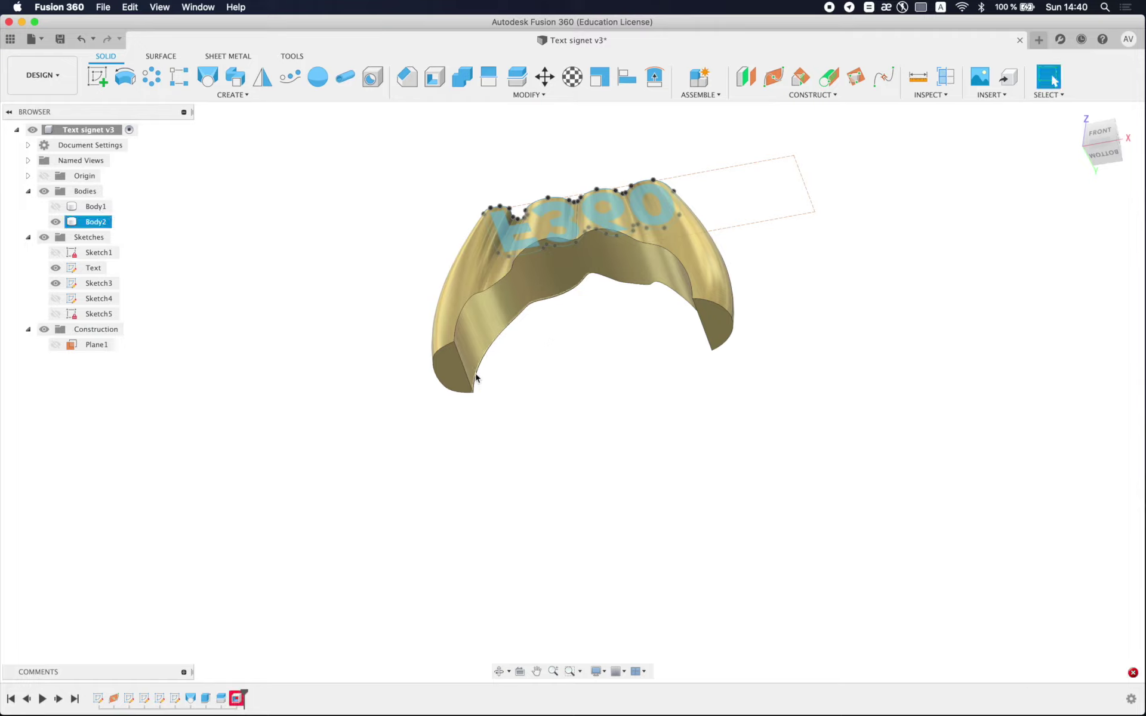
{"action": "left_click", "coordinate": [232, 702]}
Step: Change Shell1's inside thickness to 0.7 mm and confirm
{"action": "double_click", "coordinate": [695, 301]}
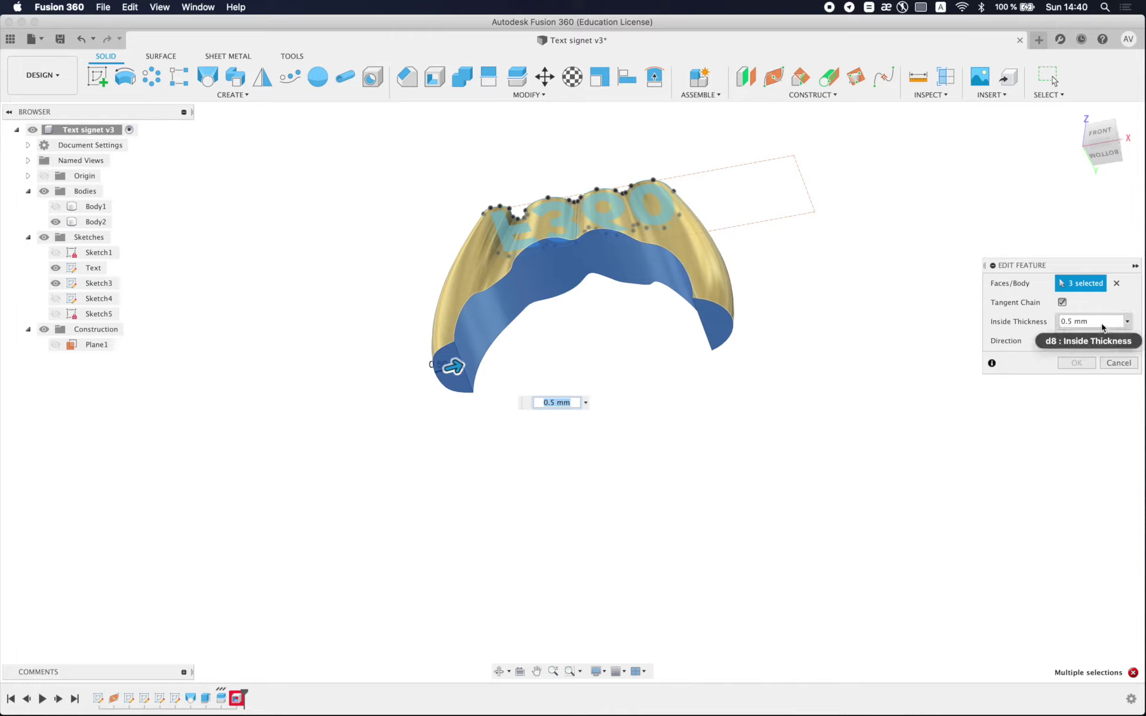
{"action": "left_click", "coordinate": [1065, 322]}
{"action": "type", "text": "0.7"}
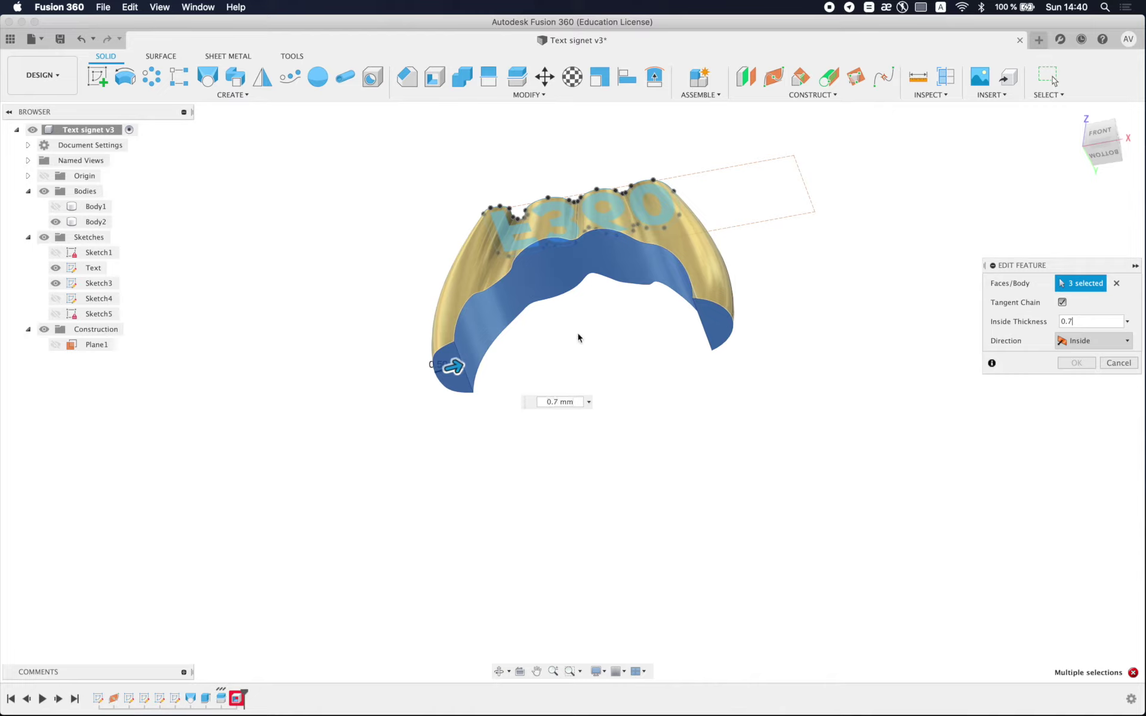
{"action": "scroll", "coordinate": [514, 344], "scroll_direction": "up", "scroll_amount": 2}
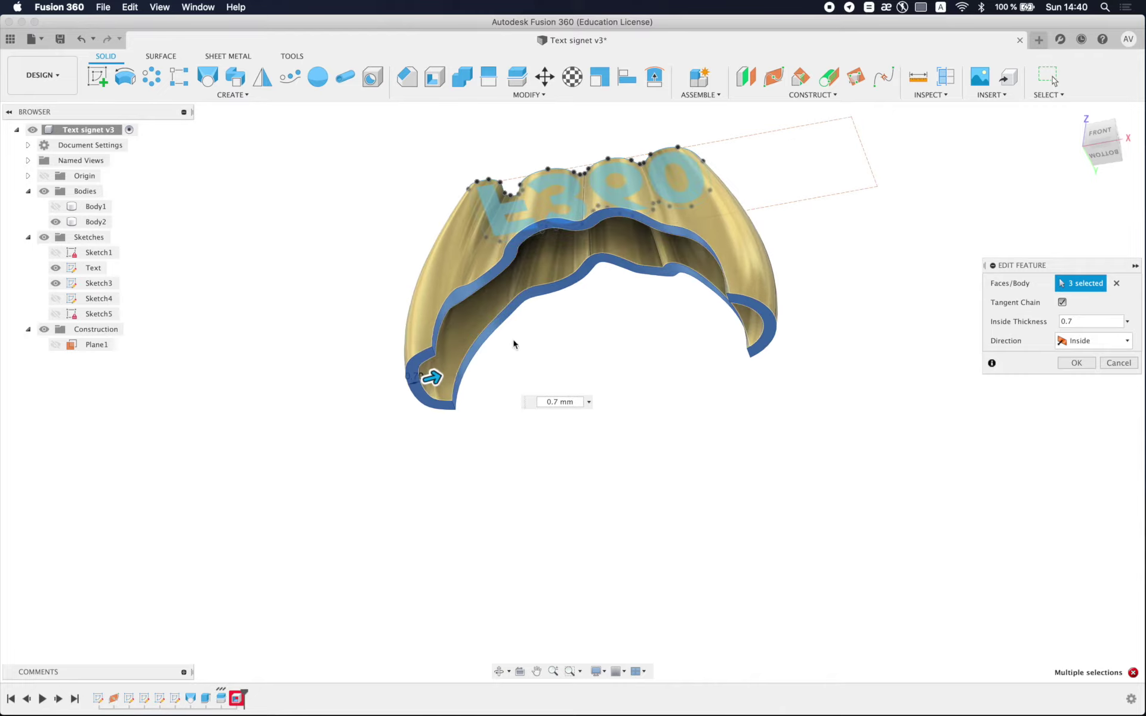
{"action": "left_click", "coordinate": [1078, 364]}
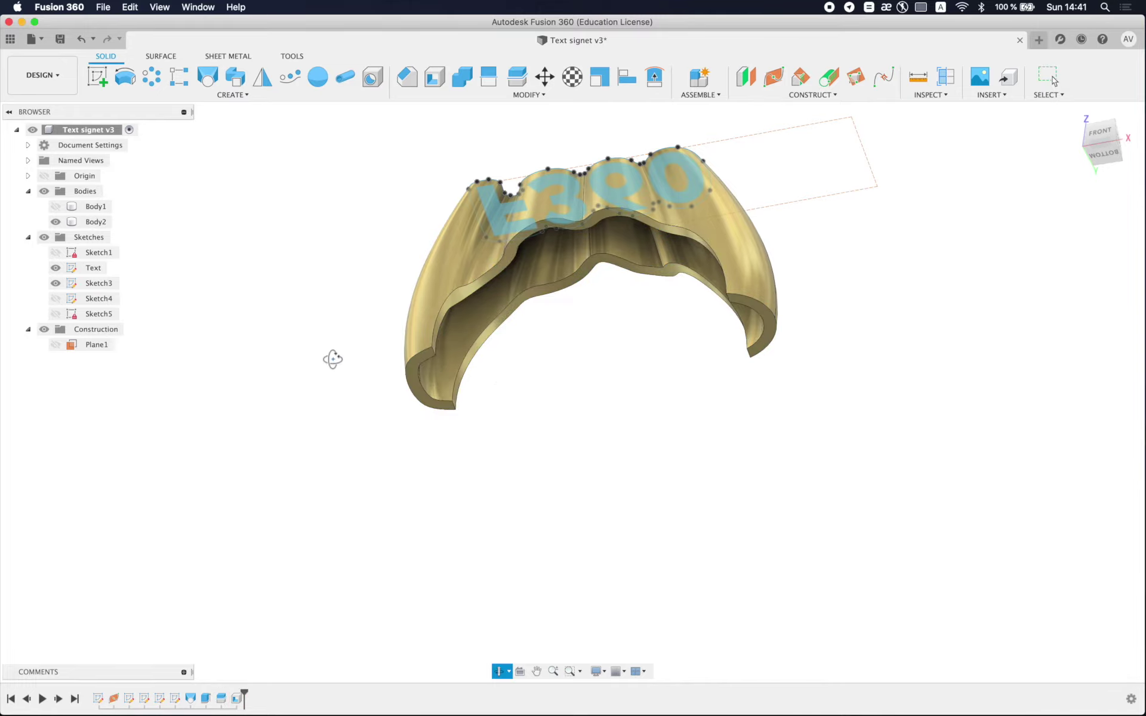
Step: Press Pull the inner top face as a New Offset of 0.3 mm
{"action": "mouse_move", "coordinate": [332, 358]}
{"action": "middle_mouse_down", "text": "shift"}
{"action": "mouse_move", "coordinate": [324, 317]}
{"action": "mouse_move", "coordinate": [340, 428]}
{"action": "mouse_move", "coordinate": [355, 400]}
{"action": "middle_mouse_up", "text": "shift"}
{"action": "left_click", "coordinate": [552, 281]}
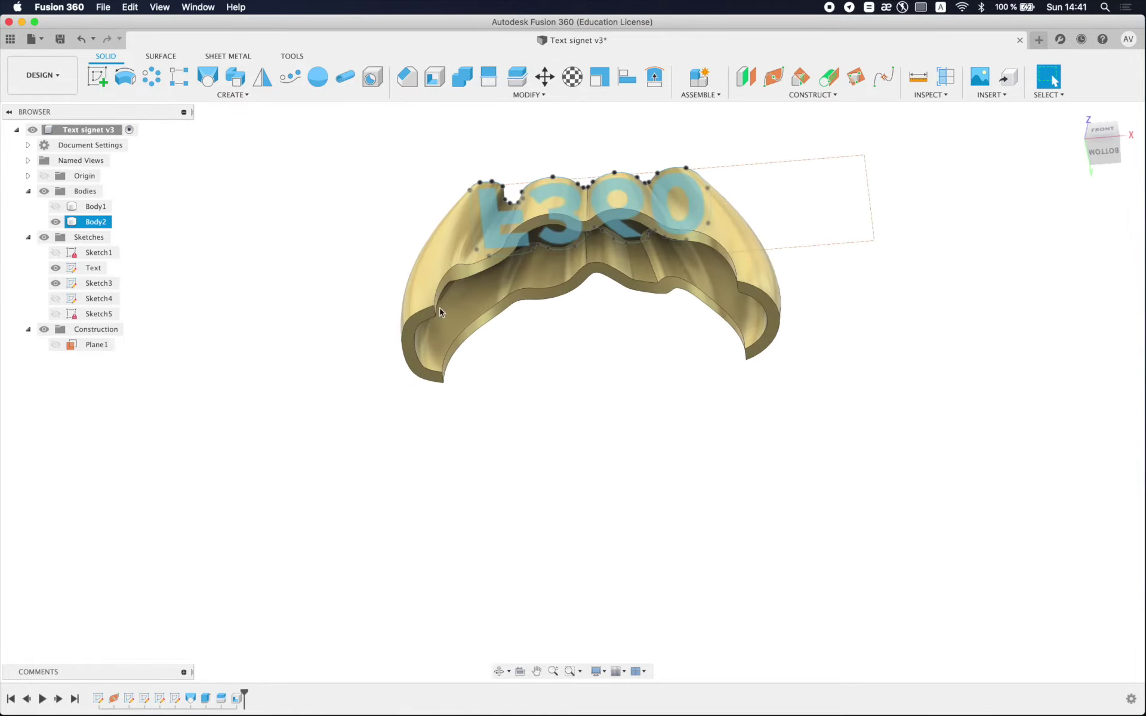
{"action": "middle_click_drag", "start_coordinate": [551, 280], "coordinate": [532, 404], "text": "shift"}
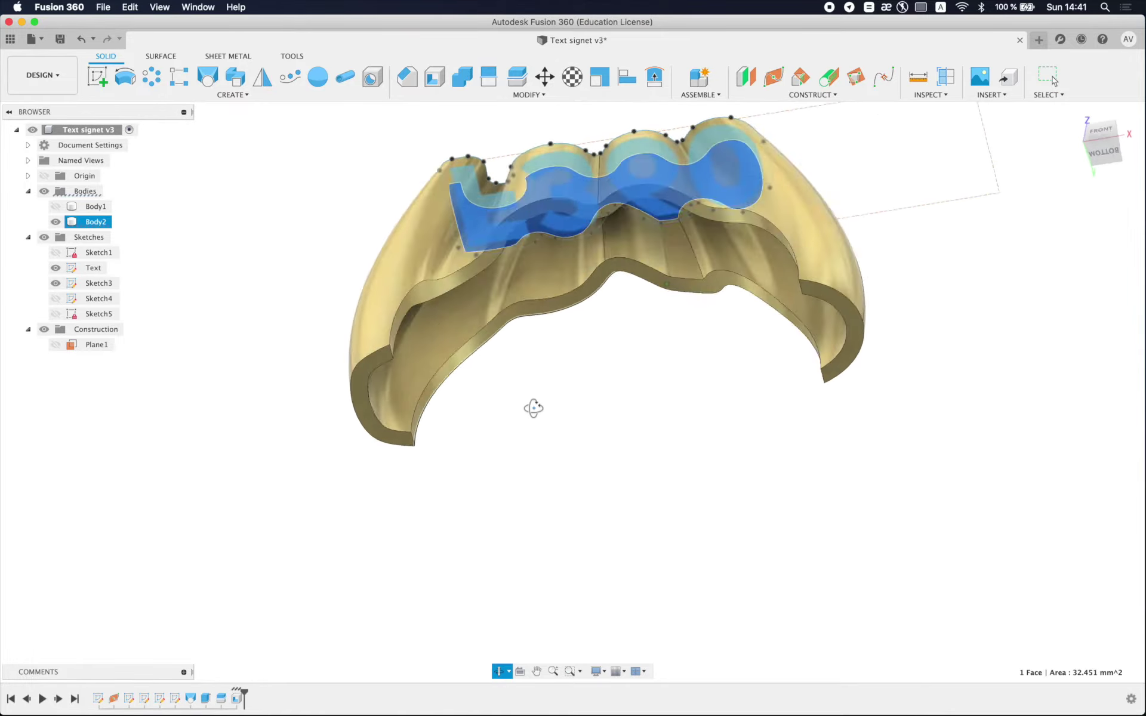
{"action": "key", "text": "q"}
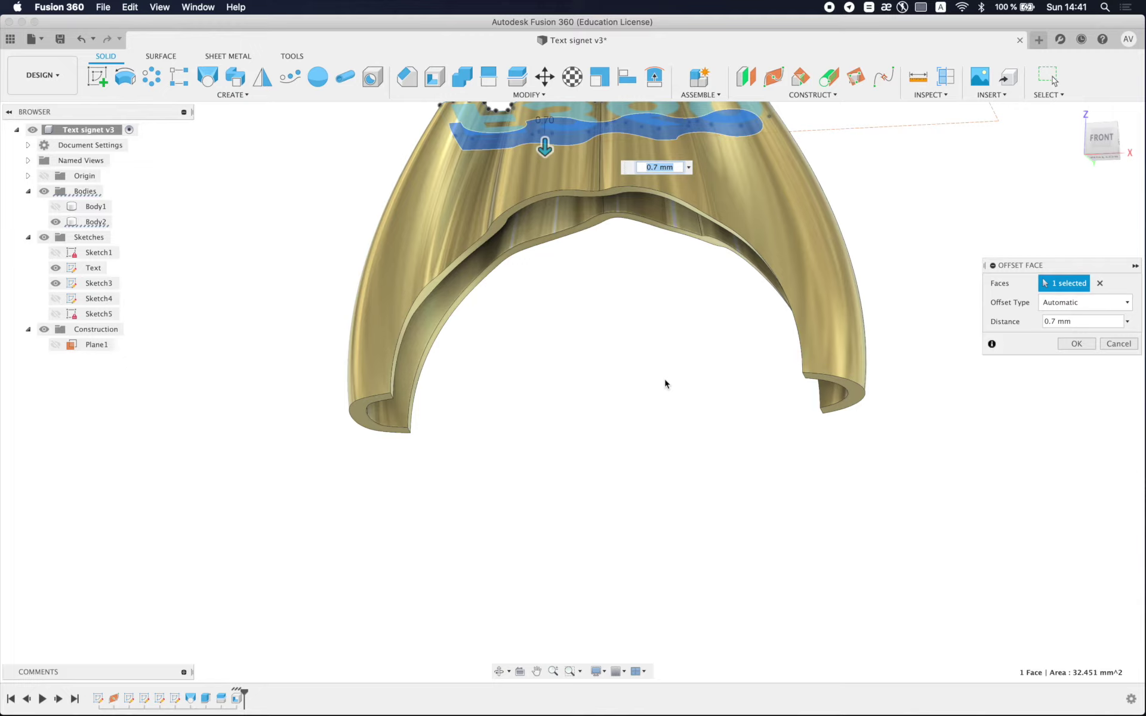
{"action": "left_click", "coordinate": [1061, 304]}
{"action": "left_click", "coordinate": [1054, 332]}
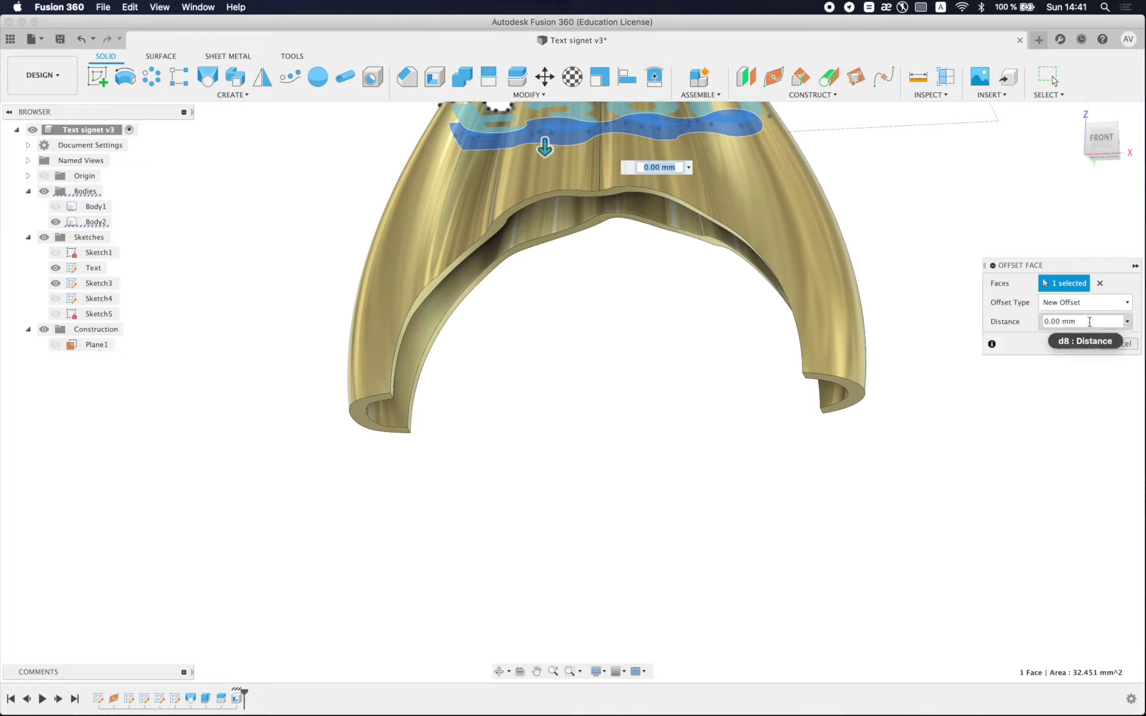
{"action": "left_click", "coordinate": [1089, 322]}
{"action": "type", "text": ".3"}
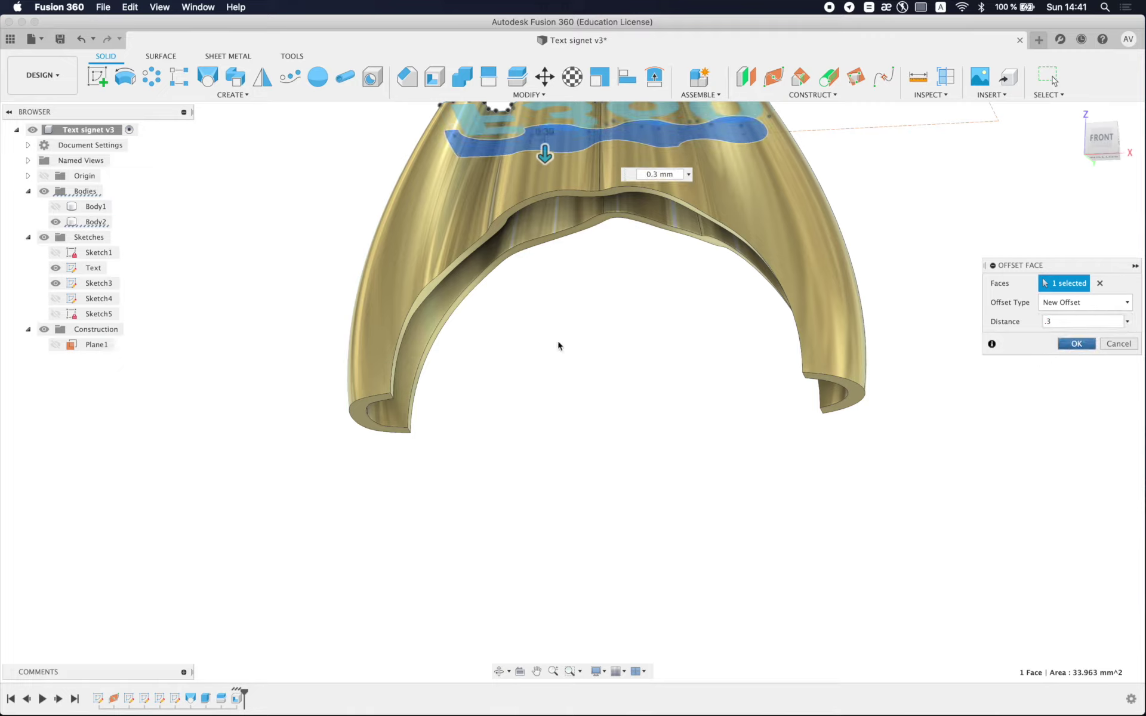
{"action": "key", "text": "Return"}
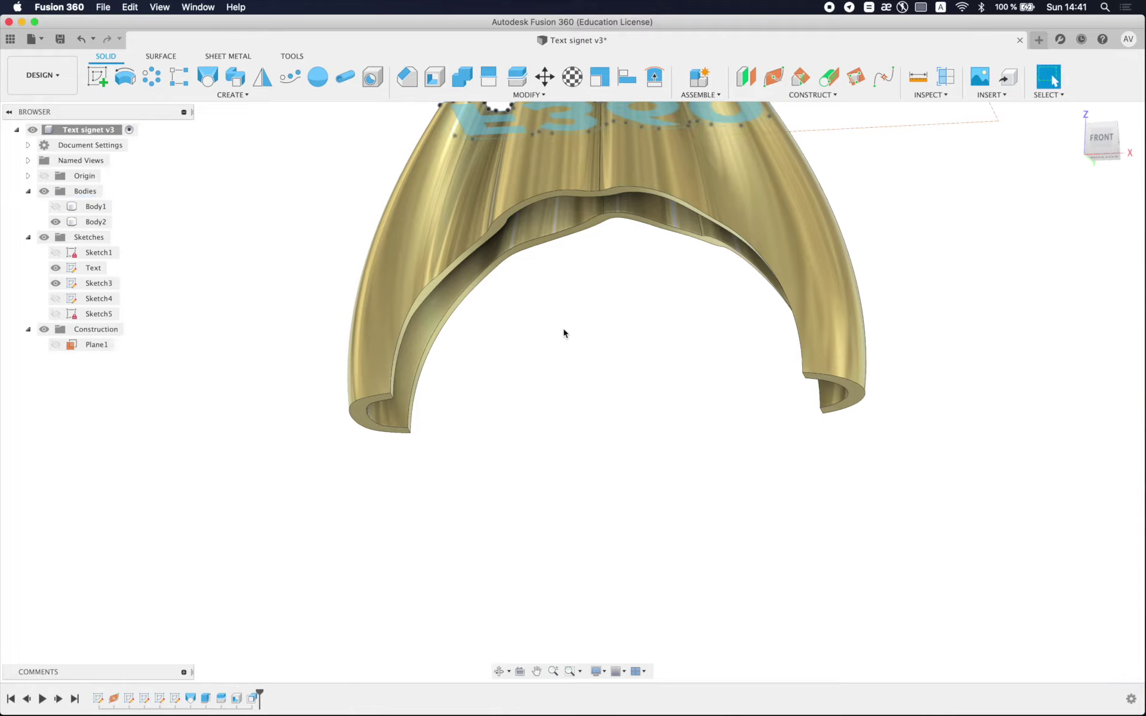
{"action": "middle_click_drag", "start_coordinate": [564, 328], "coordinate": [537, 358], "text": "shift"}
{"action": "scroll", "coordinate": [537, 358], "scroll_direction": "up", "scroll_amount": 5}
Step: Extrude the F360 text as a -0.5 mm cut, hide the text sketch, and show Body1
{"action": "left_click", "coordinate": [519, 238]}
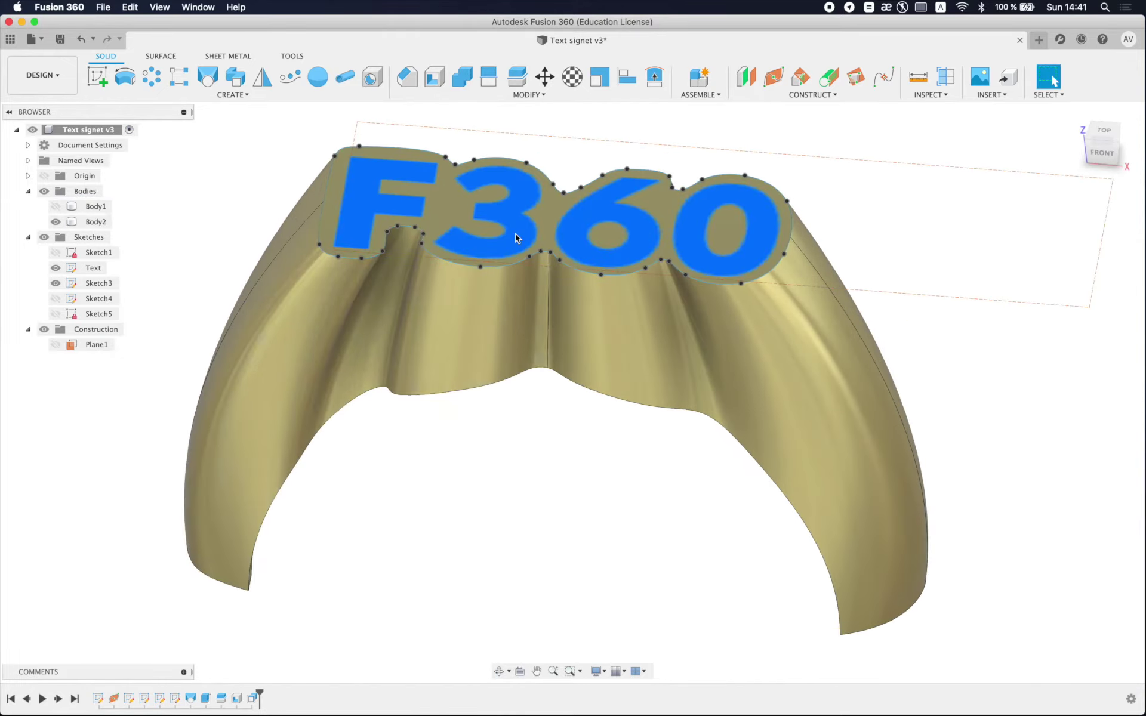
{"action": "type", "text": "e"}
{"action": "type", "text": "-"}
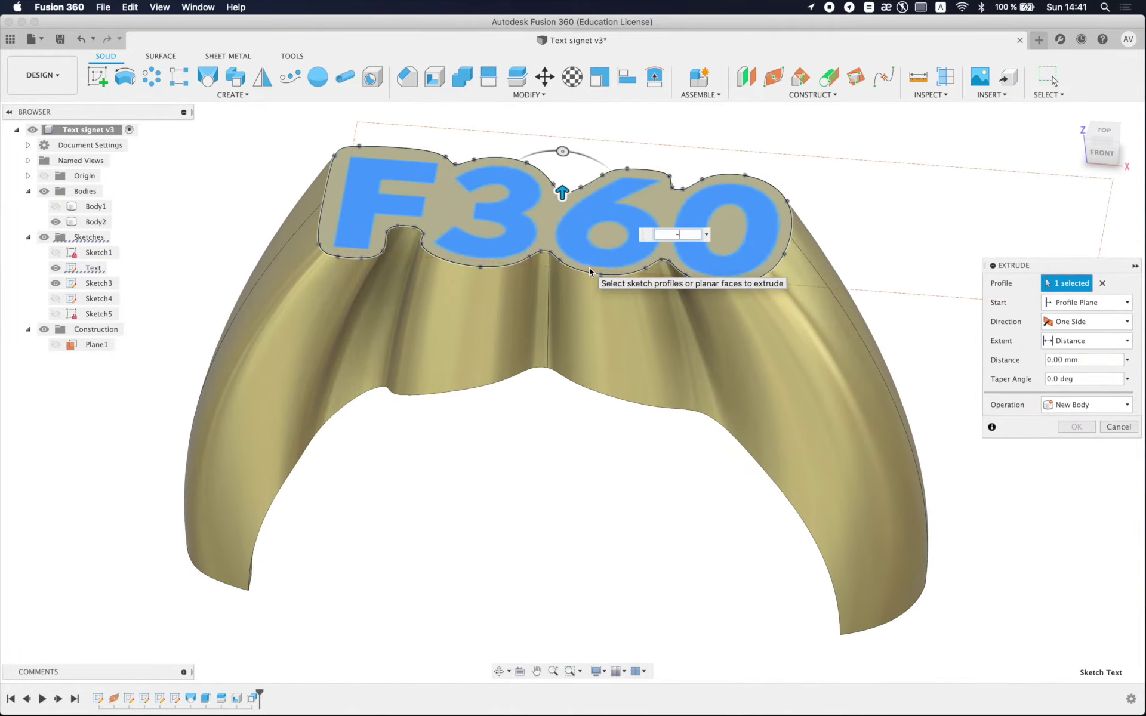
{"action": "type", "text": ".5"}
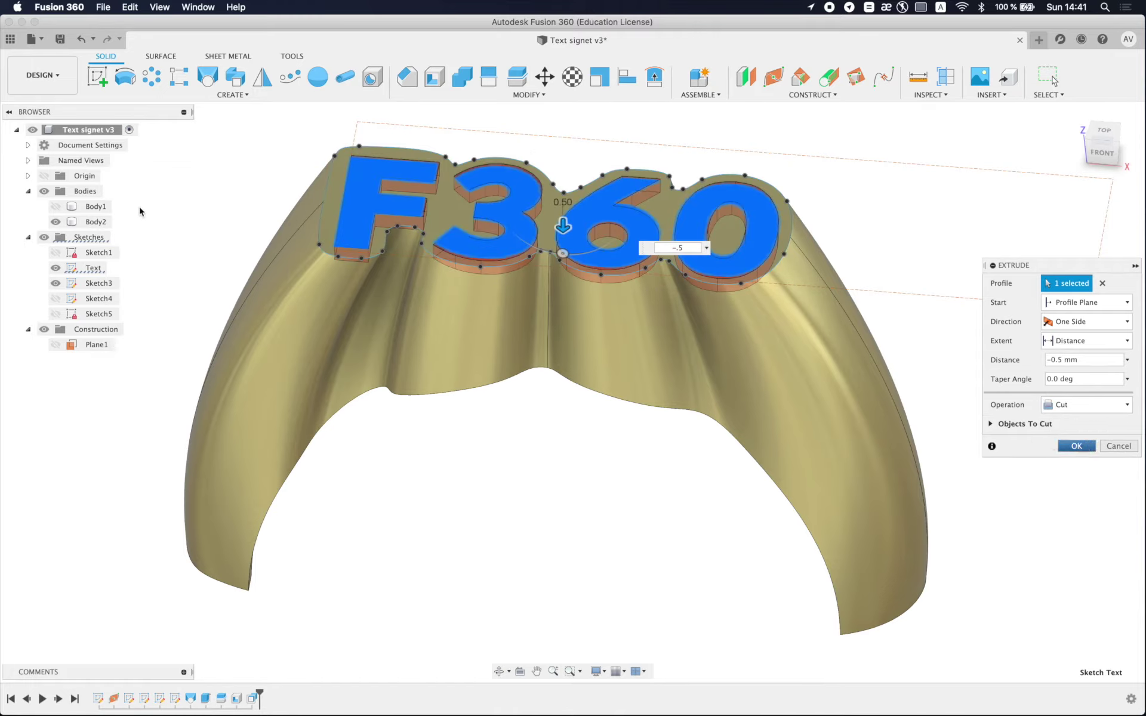
{"action": "key", "text": "Return"}
{"action": "left_click", "coordinate": [59, 270]}
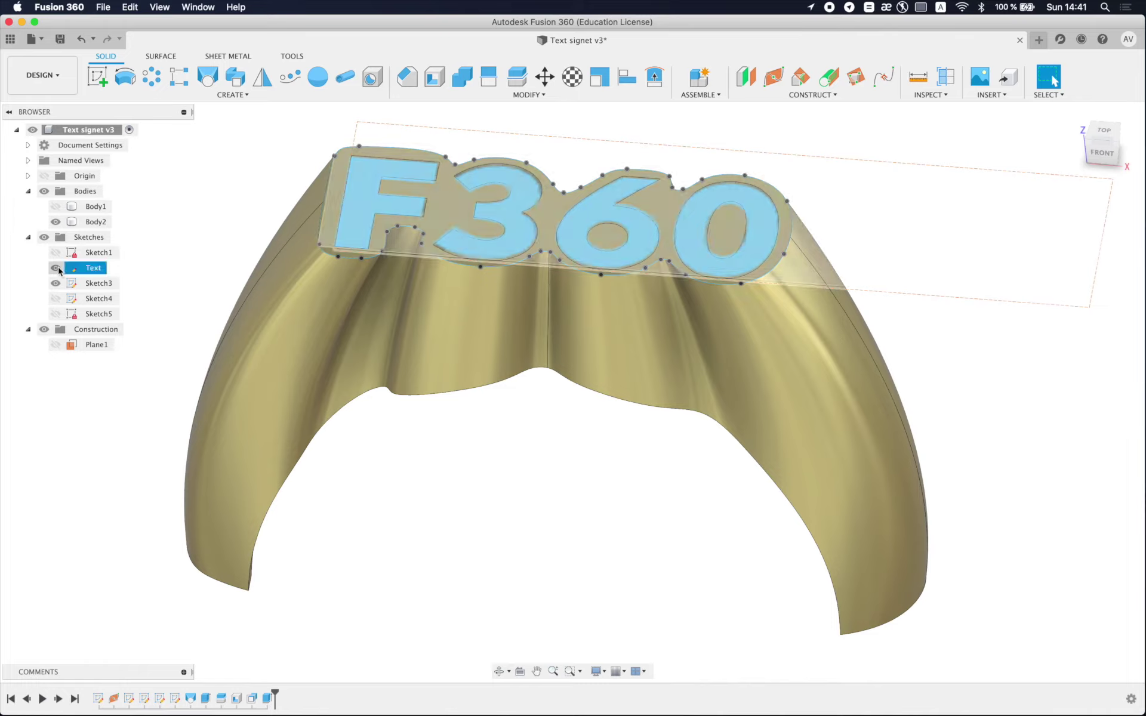
{"action": "left_click", "coordinate": [55, 206]}
Step: Combine Body1 into Body2 with a Join operation
{"action": "scroll", "coordinate": [355, 331], "scroll_direction": "down", "scroll_amount": 3}
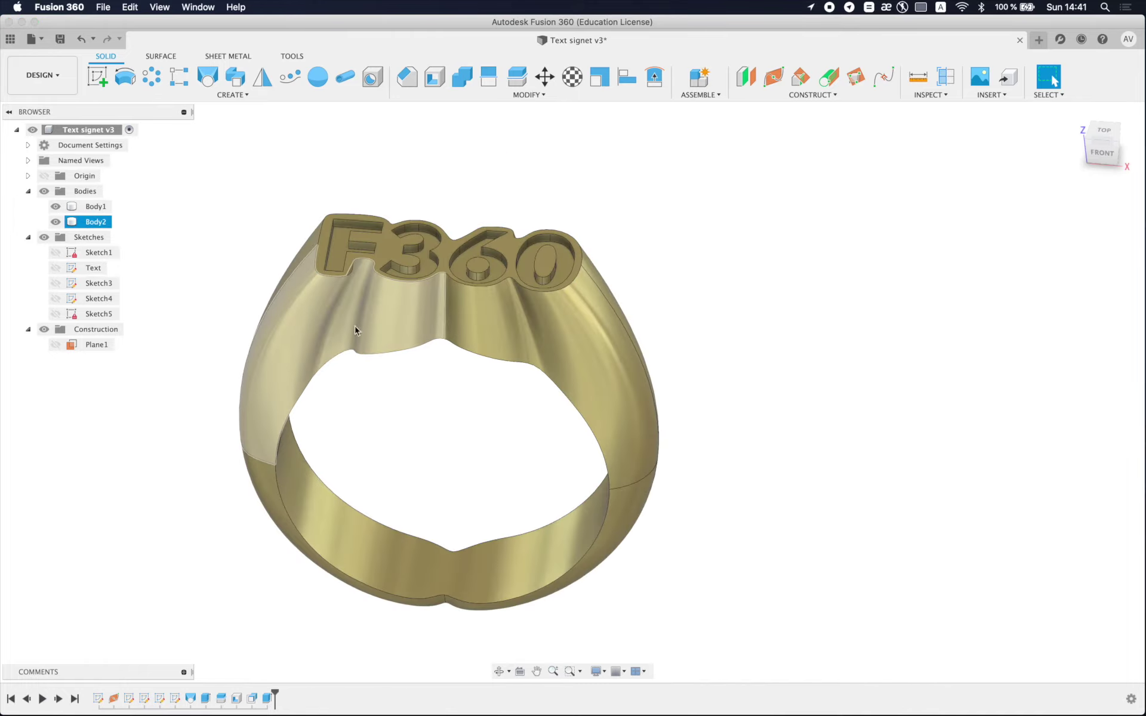
{"action": "mouse_move", "coordinate": [355, 330]}
{"action": "middle_mouse_down", "text": "shift"}
{"action": "mouse_move", "coordinate": [437, 358]}
{"action": "mouse_move", "coordinate": [405, 287]}
{"action": "mouse_move", "coordinate": [435, 345]}
{"action": "middle_mouse_up", "text": "shift"}
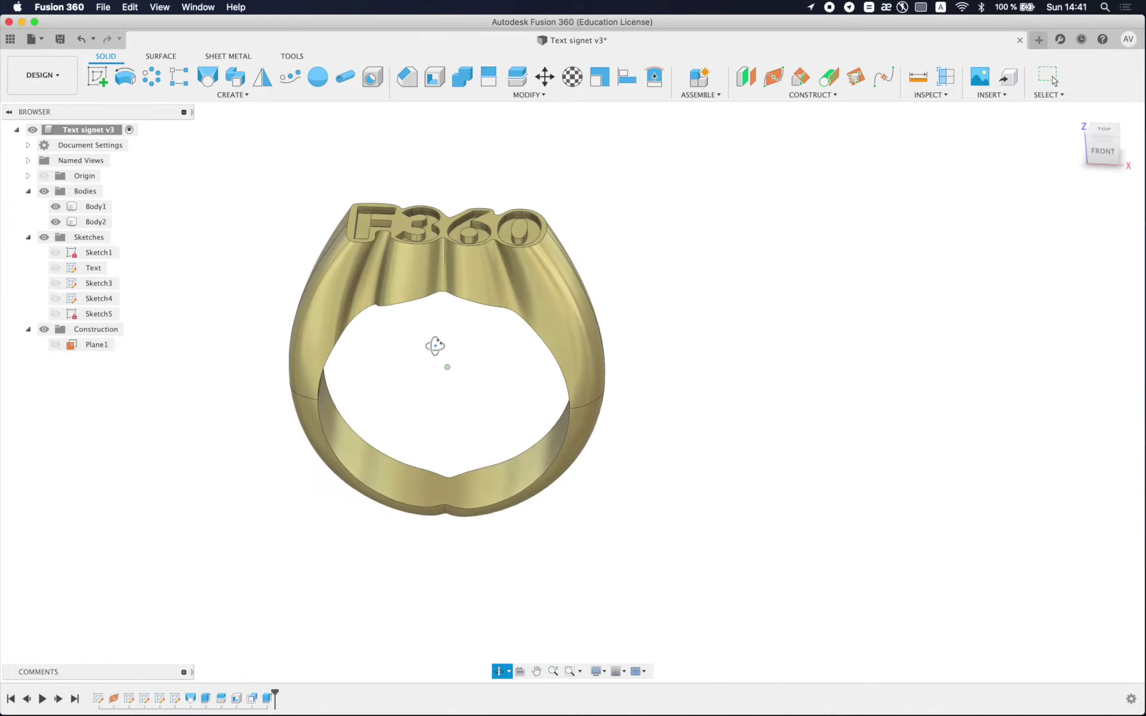
{"action": "left_click", "coordinate": [462, 76]}
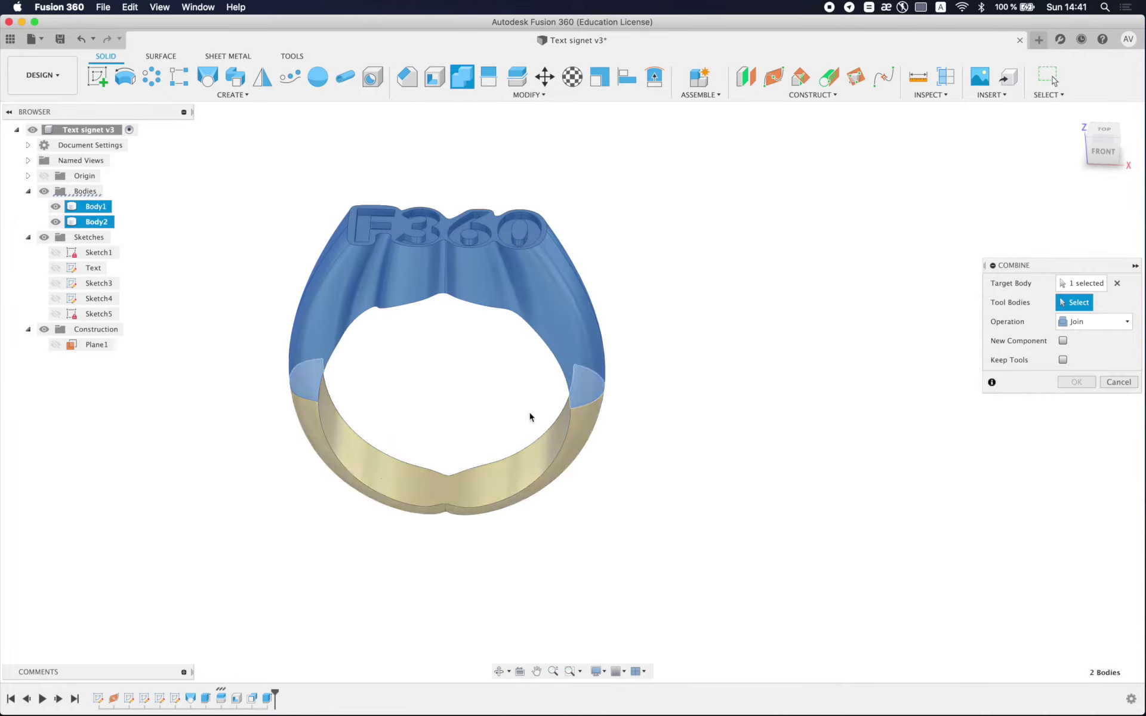
{"action": "left_click", "coordinate": [418, 384]}
{"action": "key", "text": "Return"}
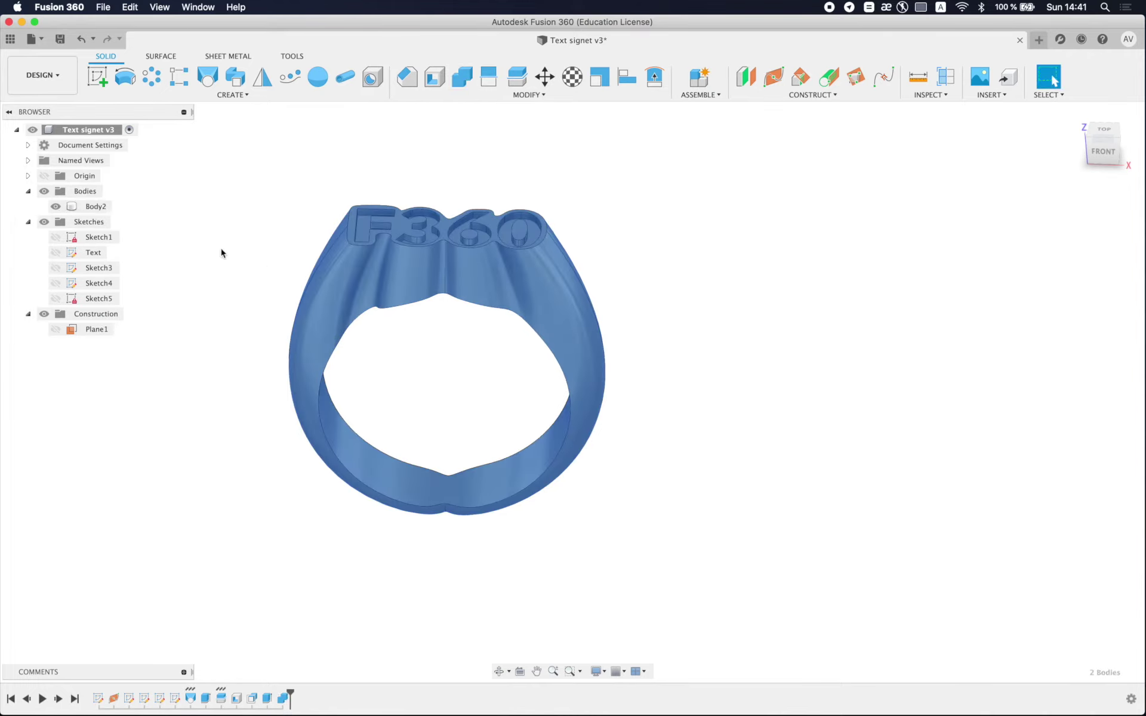
Step: Rename the merged body to Signet
{"action": "left_click", "coordinate": [100, 212]}
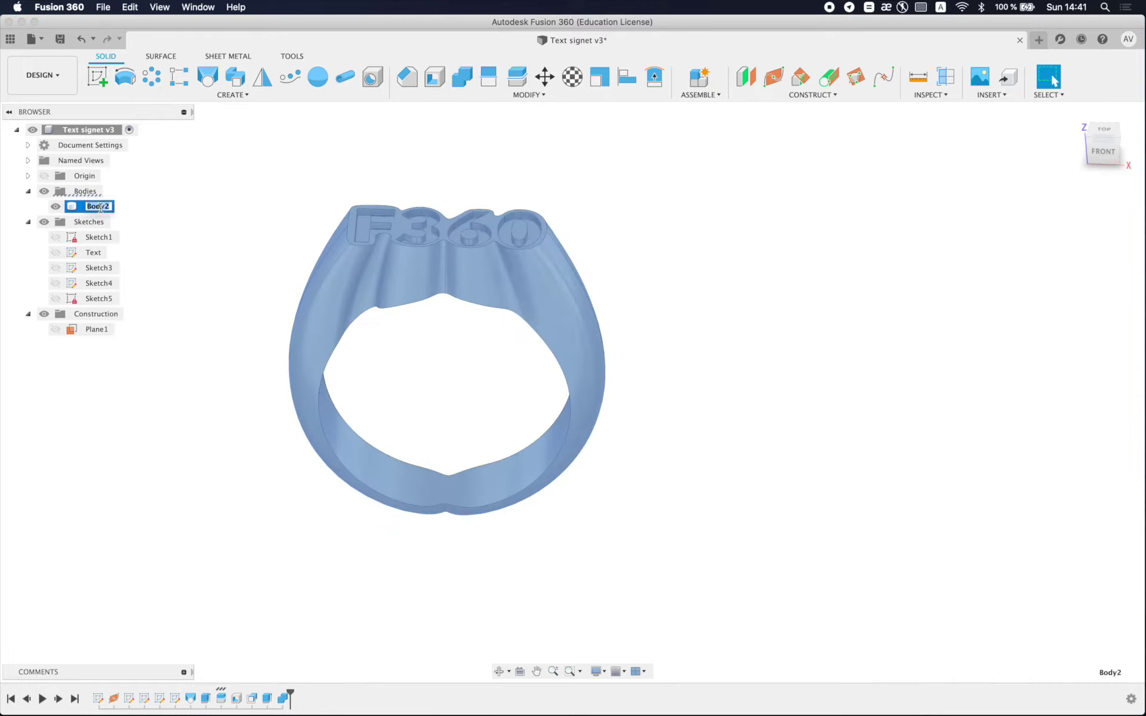
{"action": "type", "text": "Signe"}
{"action": "key", "text": "Return"}
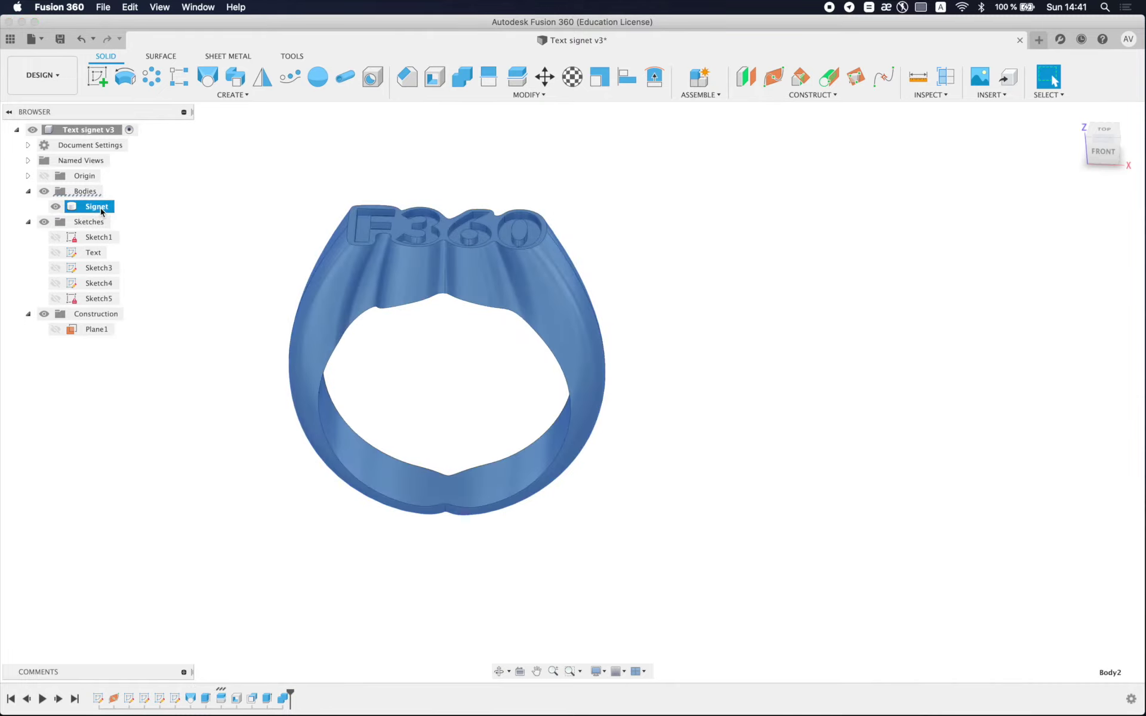
{"action": "left_click", "coordinate": [245, 349]}
{"action": "middle_click_drag", "start_coordinate": [245, 349], "coordinate": [441, 385], "text": "shift"}
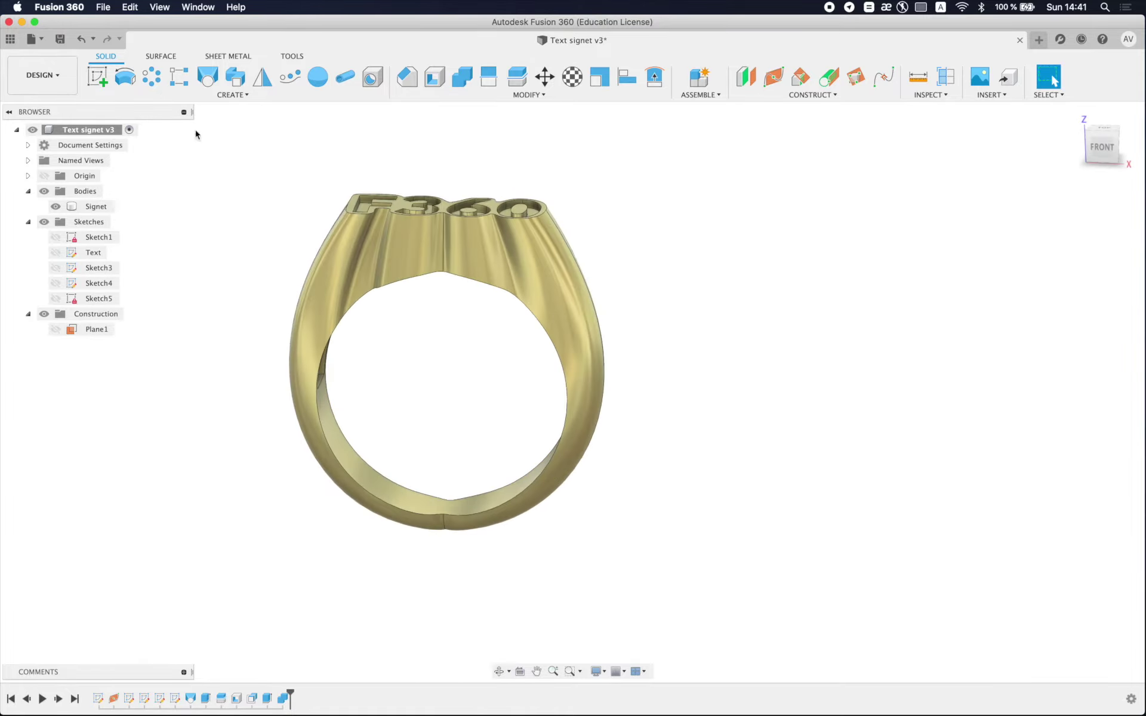
{"action": "left_click", "coordinate": [98, 76]}
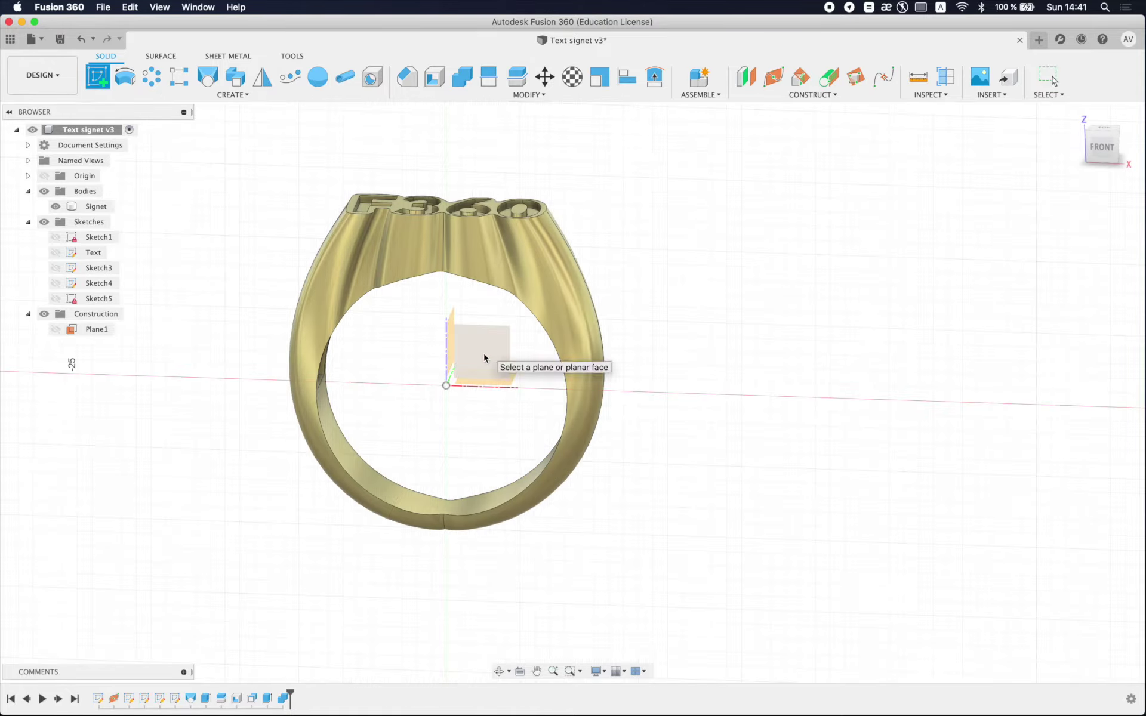
Step: Start a sketch on the front plane, project the two ring edges, and hide the ring body
{"action": "left_click", "coordinate": [480, 358]}
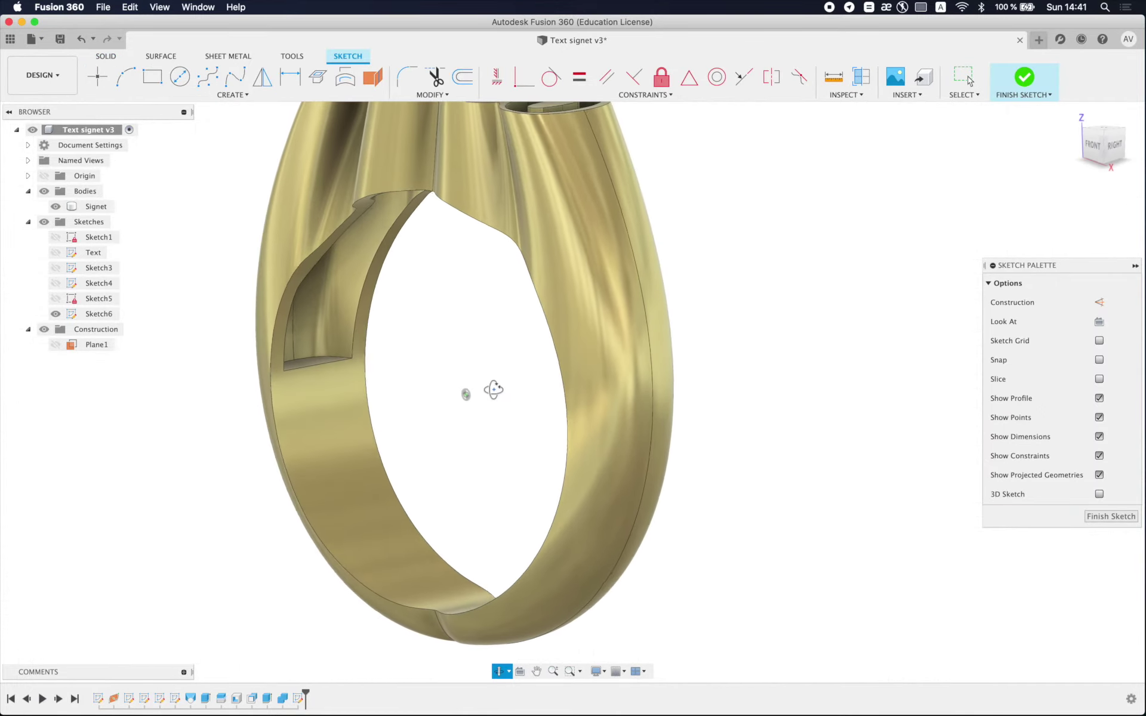
{"action": "key", "text": "p"}
{"action": "left_click", "coordinate": [307, 357]}
{"action": "mouse_move", "coordinate": [323, 356]}
{"action": "middle_mouse_down", "text": "shift"}
{"action": "mouse_move", "coordinate": [617, 333]}
{"action": "mouse_move", "coordinate": [511, 351]}
{"action": "middle_mouse_up", "text": "shift"}
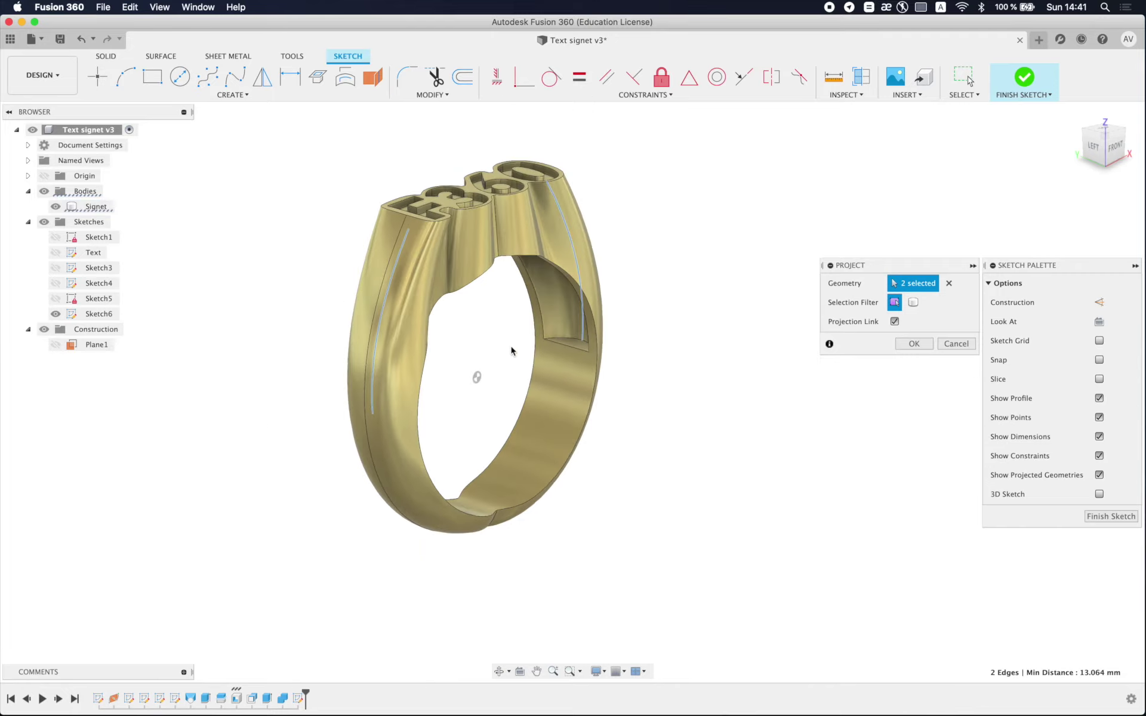
{"action": "key", "text": "Return"}
{"action": "left_click", "coordinate": [1103, 144]}
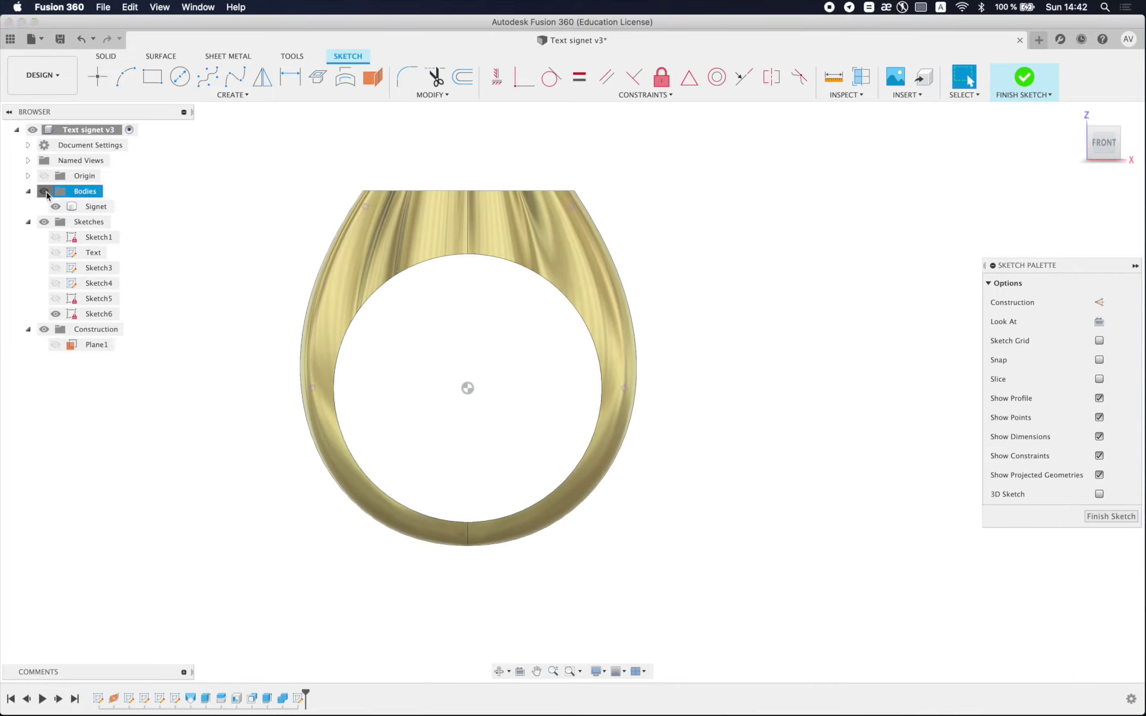
{"action": "left_click", "coordinate": [44, 191]}
Step: Draw a 3-point arc from the left curve's lower end, tangent to the left projected curve
{"action": "left_click", "coordinate": [125, 77]}
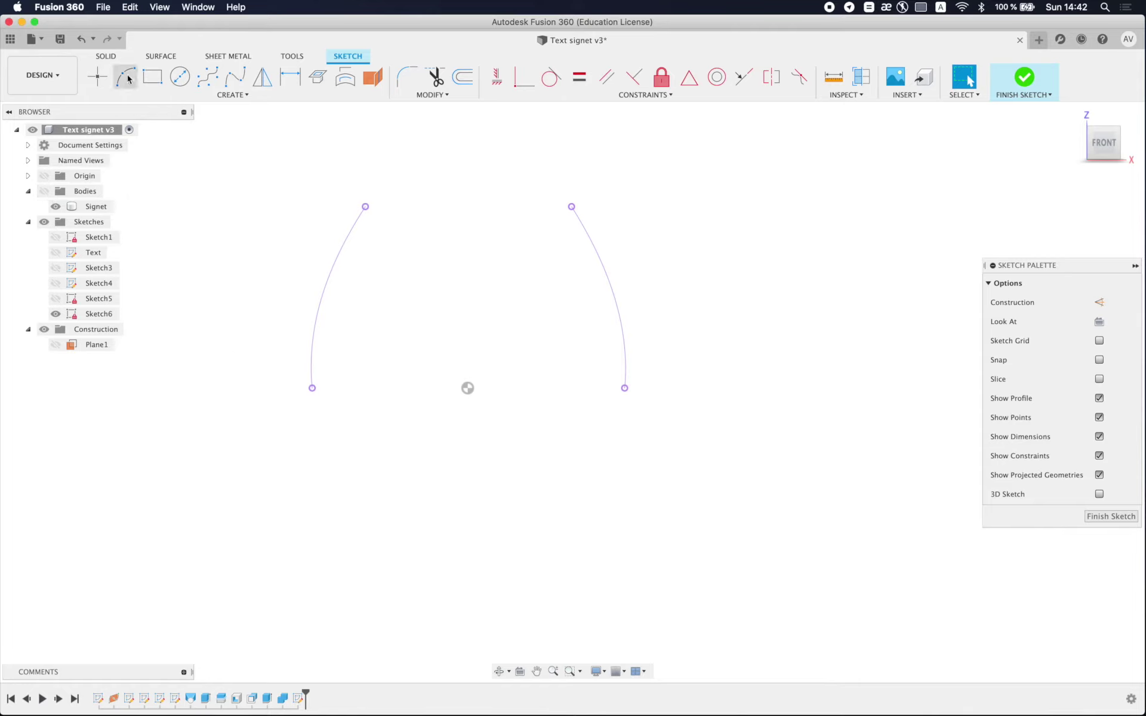
{"action": "left_click", "coordinate": [312, 389]}
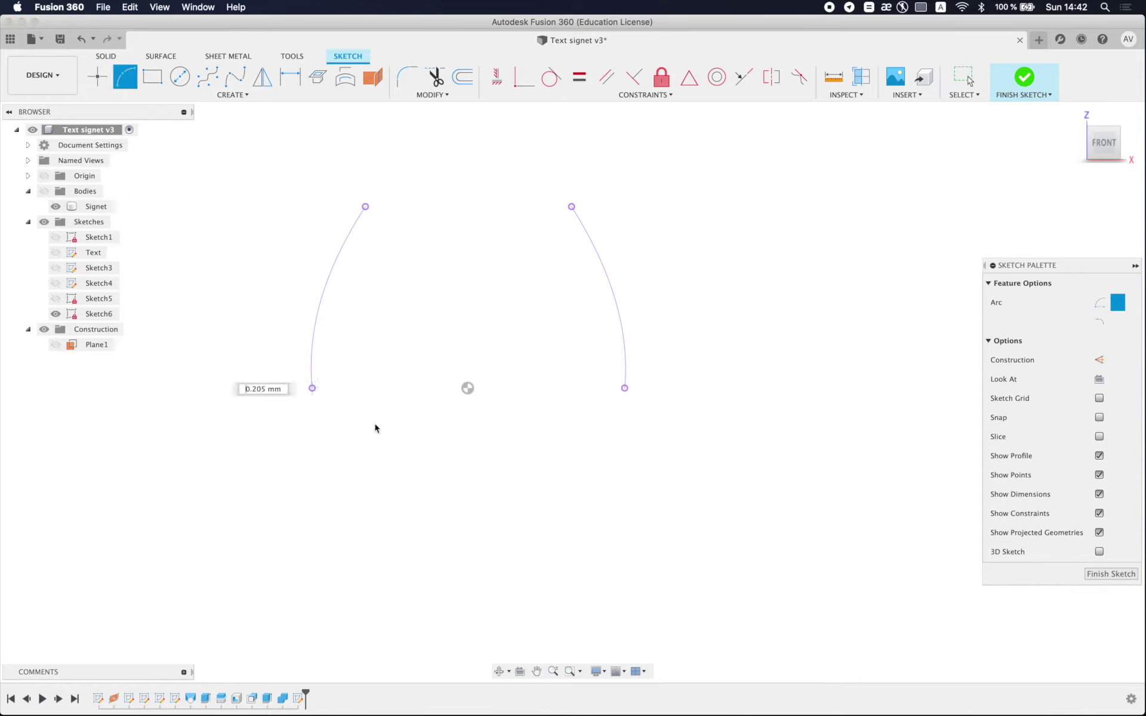
{"action": "left_click", "coordinate": [459, 432]}
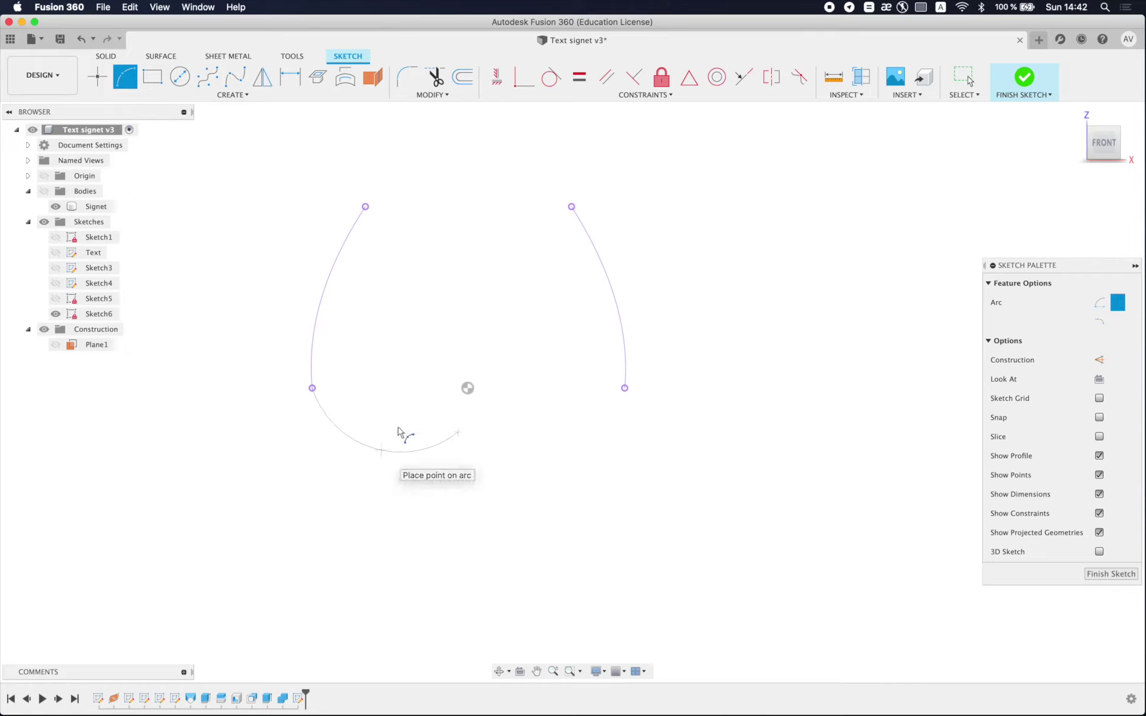
{"action": "left_click", "coordinate": [381, 449]}
{"action": "key", "text": "Escape"}
{"action": "left_click", "coordinate": [551, 77]}
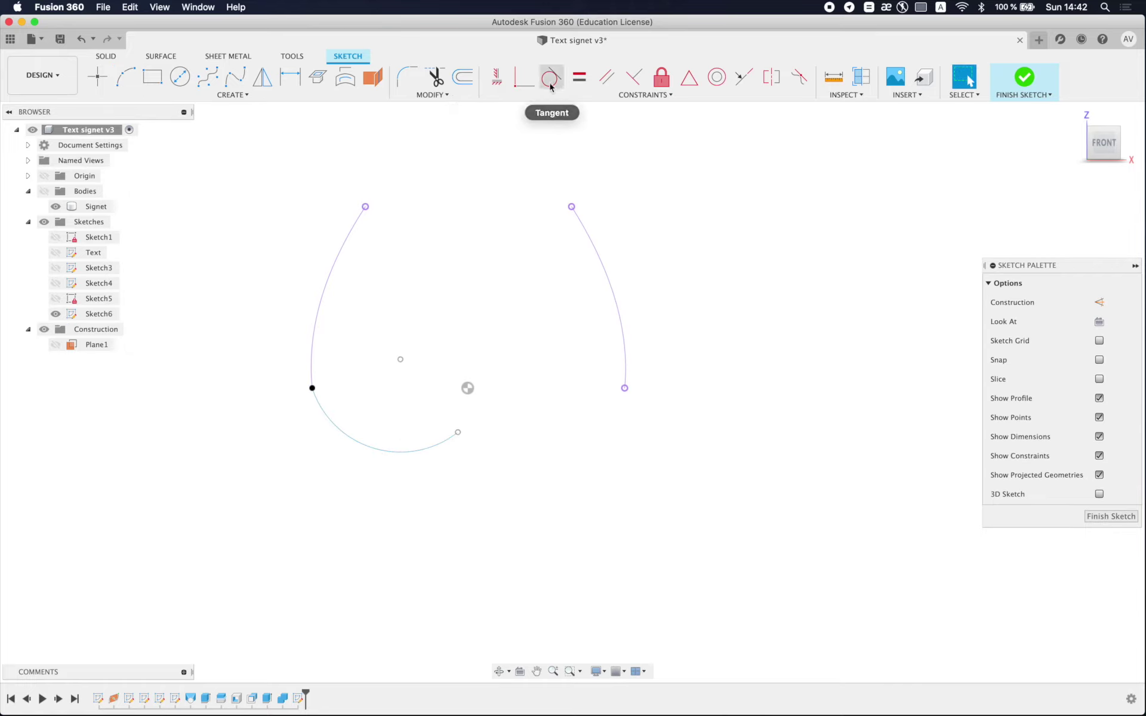
{"action": "left_click", "coordinate": [312, 342]}
{"action": "left_click", "coordinate": [325, 412]}
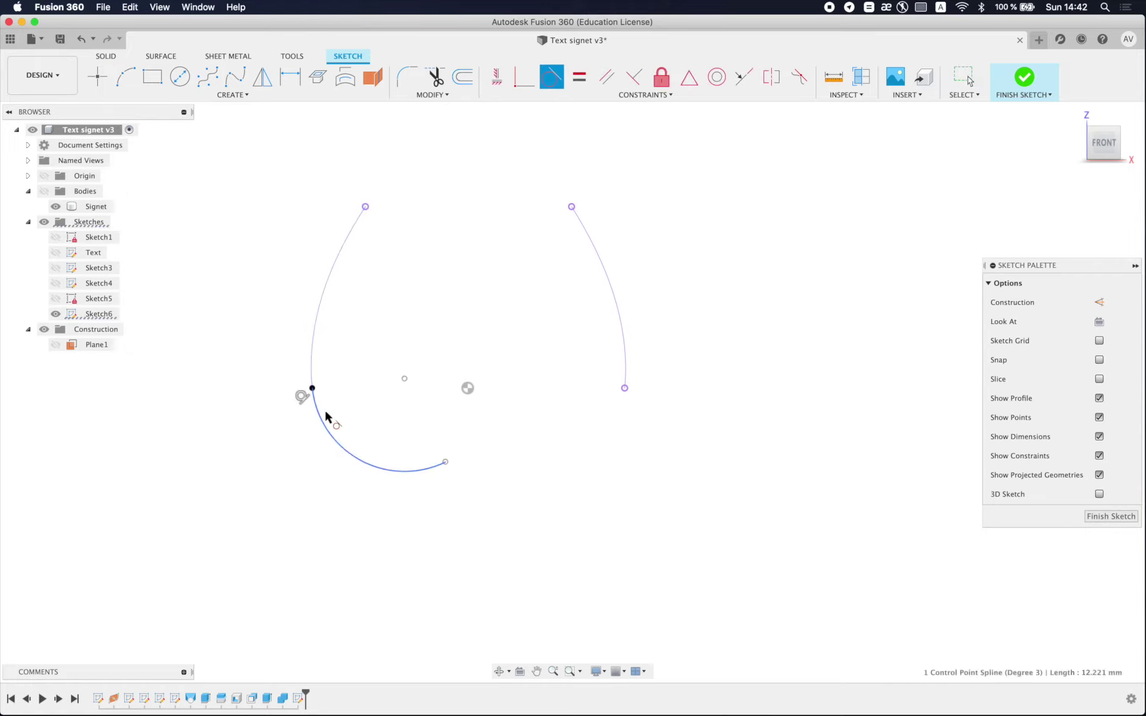
{"action": "key", "text": "Escape"}
Step: Draw a second 3-point arc to the right curve's lower end, tangent to that curve
{"action": "left_click", "coordinate": [126, 77]}
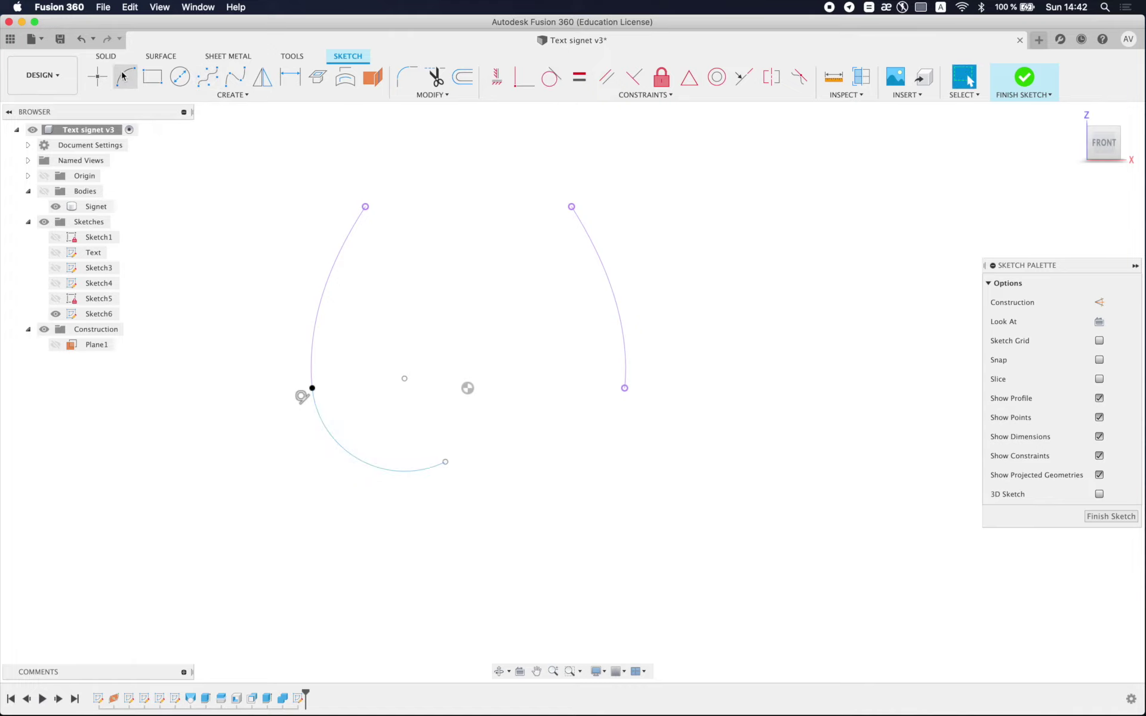
{"action": "left_click", "coordinate": [491, 432]}
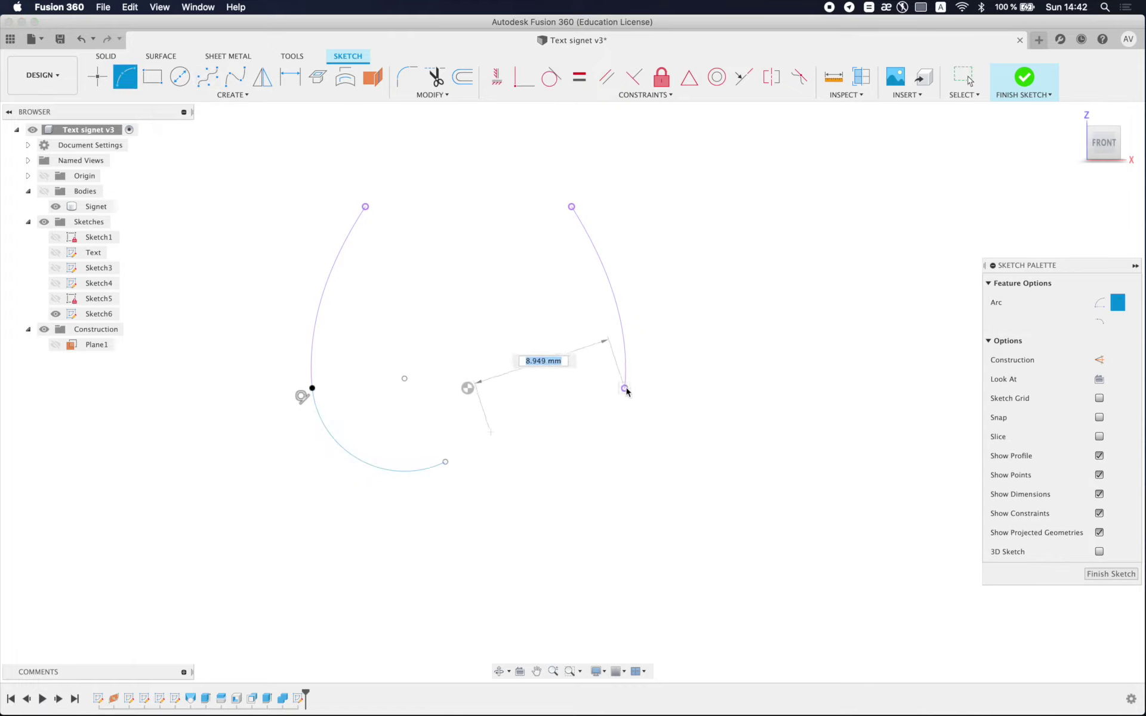
{"action": "left_click", "coordinate": [624, 388]}
{"action": "left_click", "coordinate": [600, 439]}
{"action": "key", "text": "Escape"}
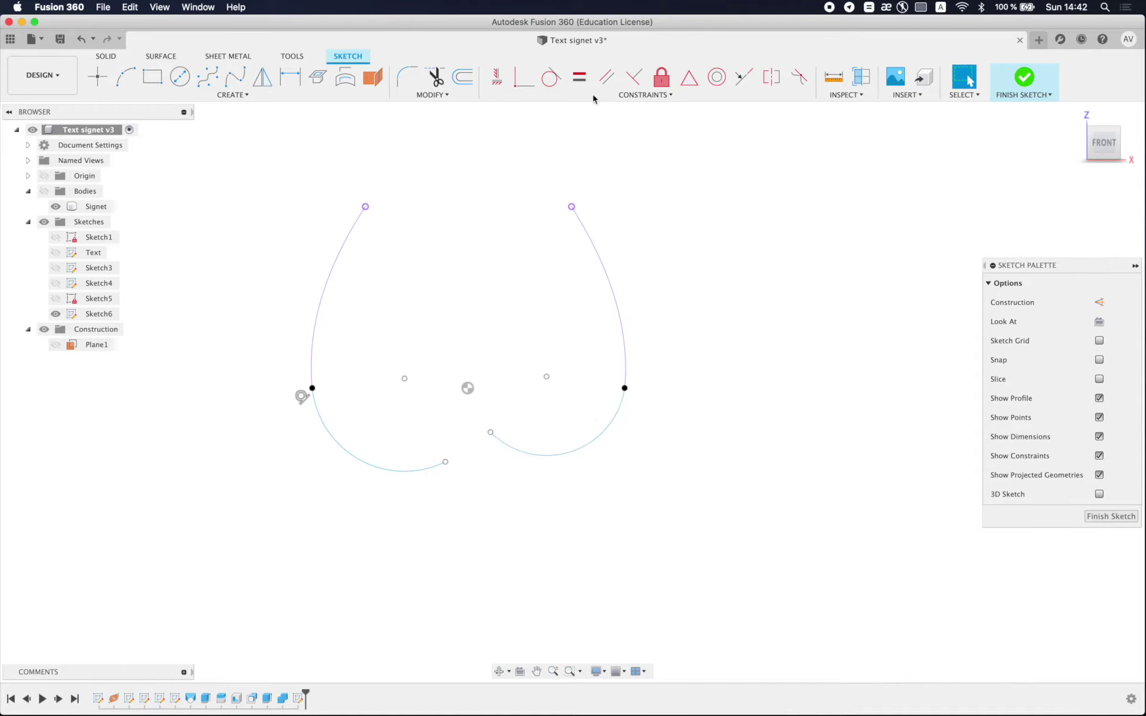
{"action": "left_click", "coordinate": [551, 76]}
{"action": "left_click", "coordinate": [608, 287]}
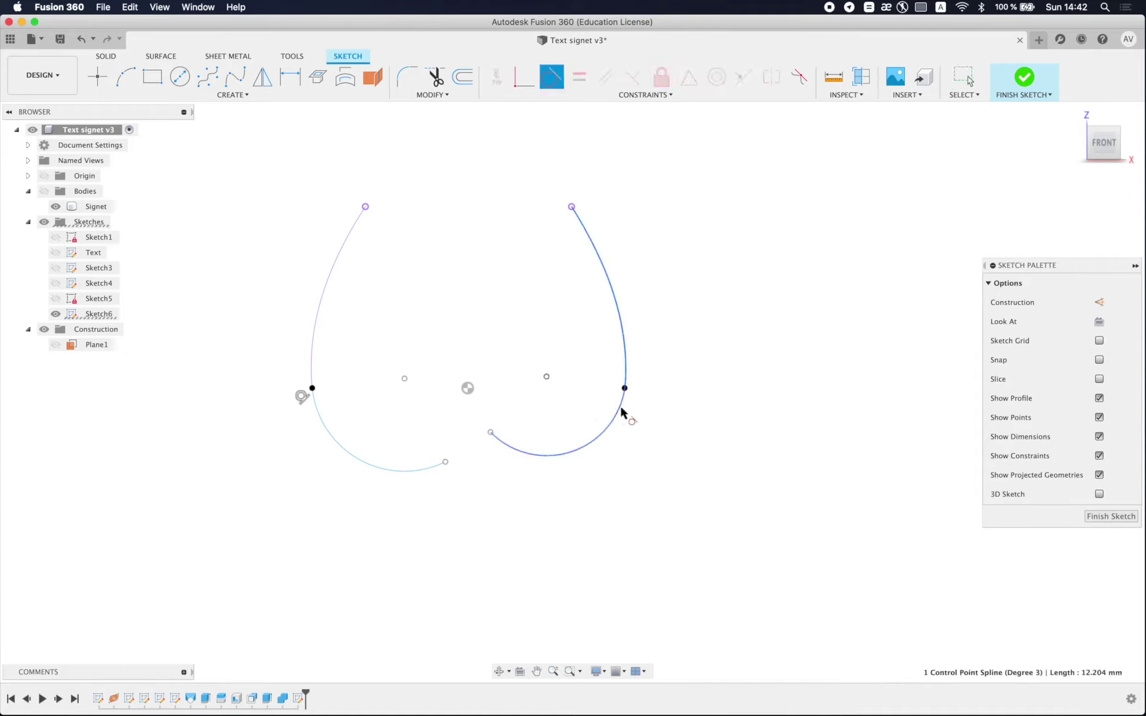
{"action": "left_click", "coordinate": [620, 412]}
{"action": "key", "text": "Escape"}
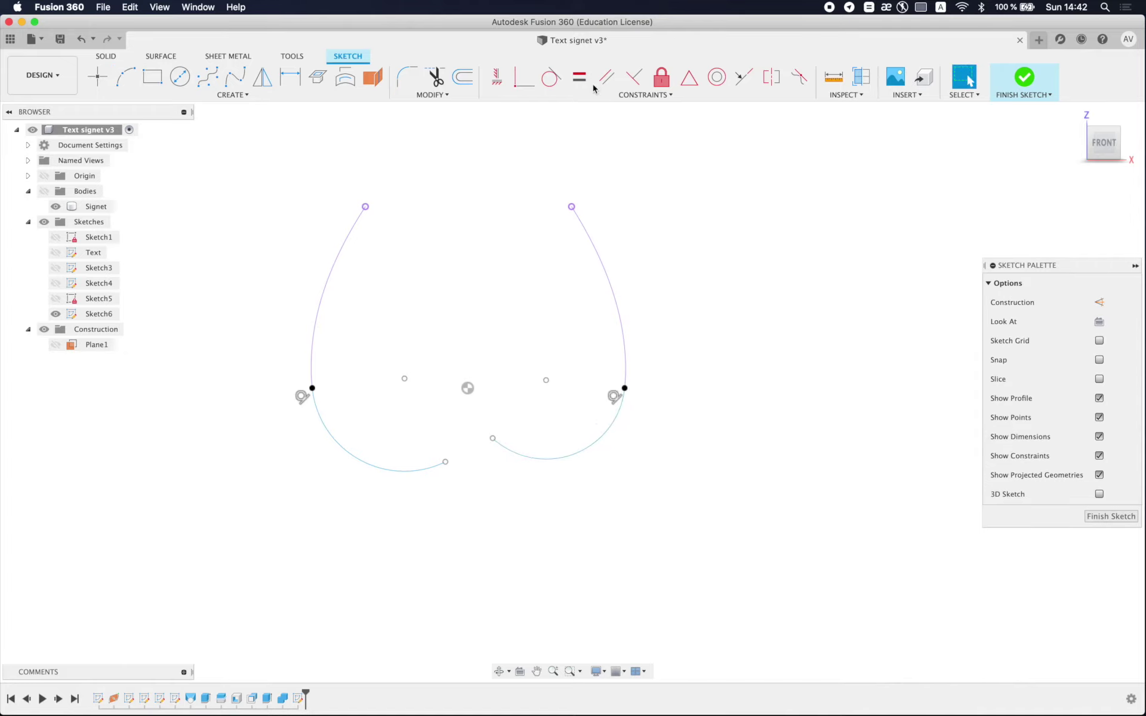
Step: Make both arcs equal, join their inner ends at one point, drag it down, and finish Sketch6
{"action": "left_click", "coordinate": [579, 76]}
{"action": "left_click", "coordinate": [509, 446]}
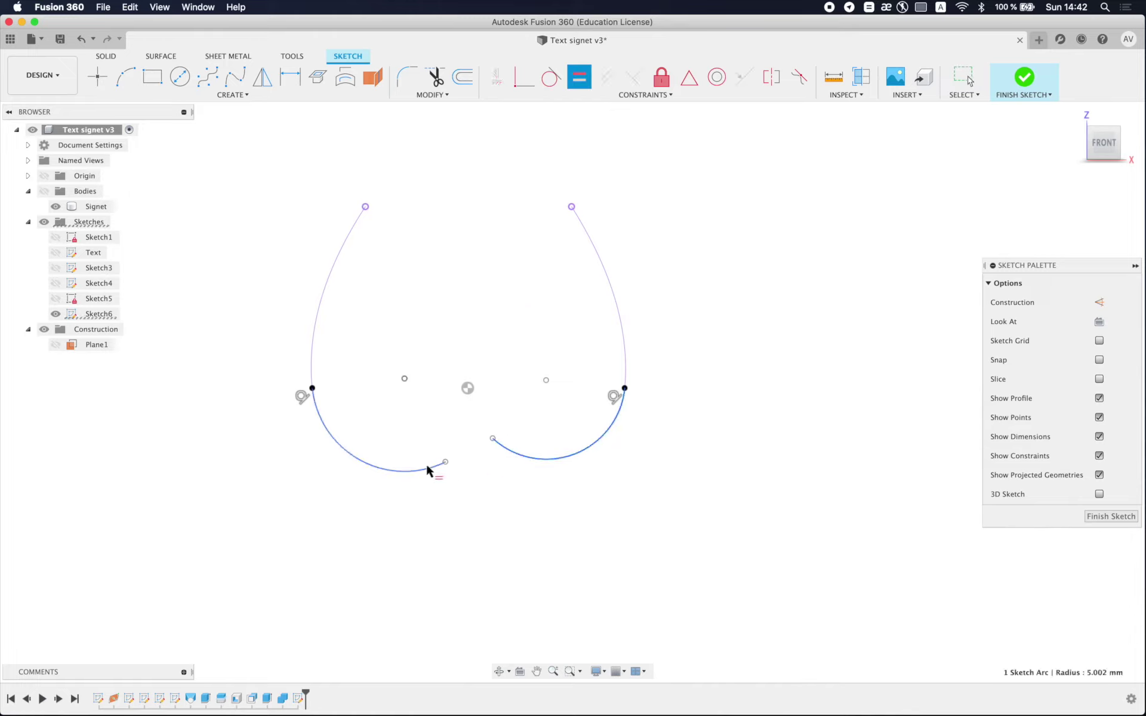
{"action": "left_click", "coordinate": [426, 466]}
{"action": "key", "text": "Escape"}
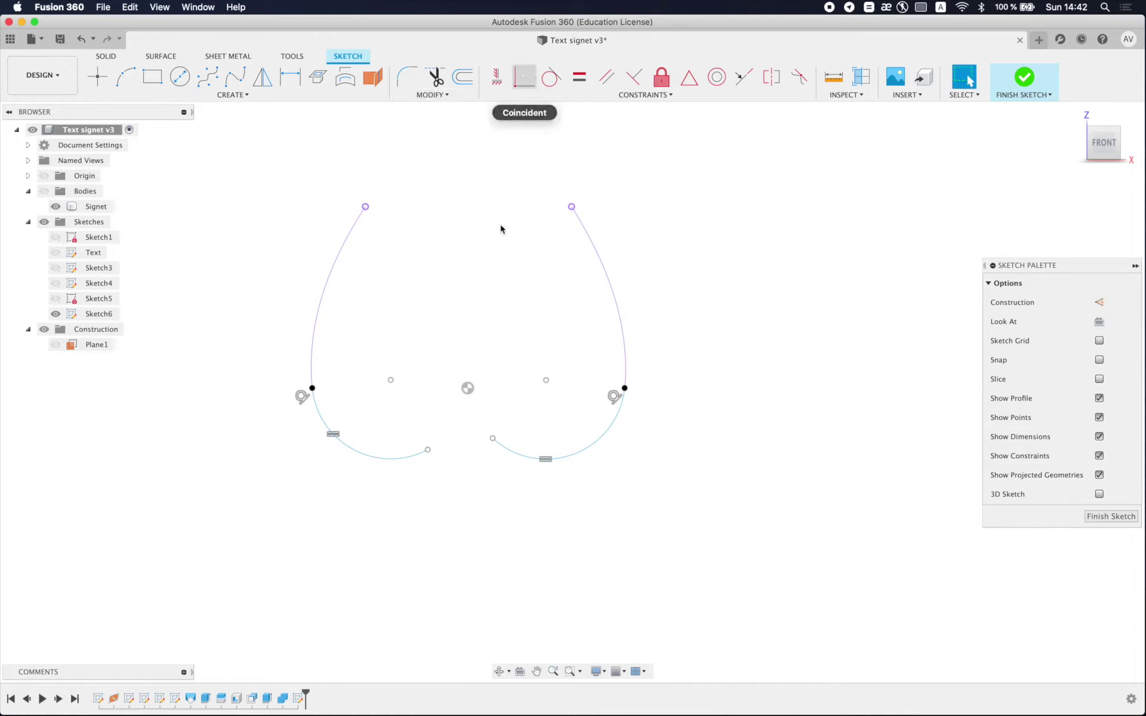
{"action": "left_click", "coordinate": [427, 450]}
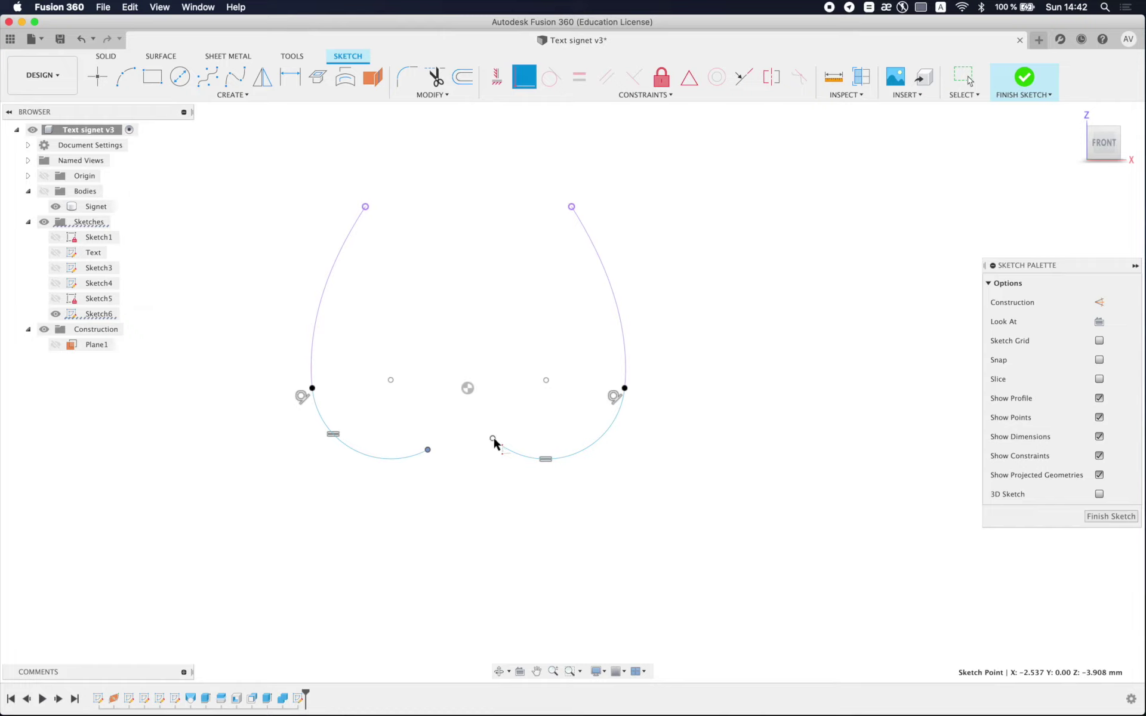
{"action": "left_click", "coordinate": [493, 437]}
{"action": "left_click_drag", "start_coordinate": [468, 400], "coordinate": [472, 446]}
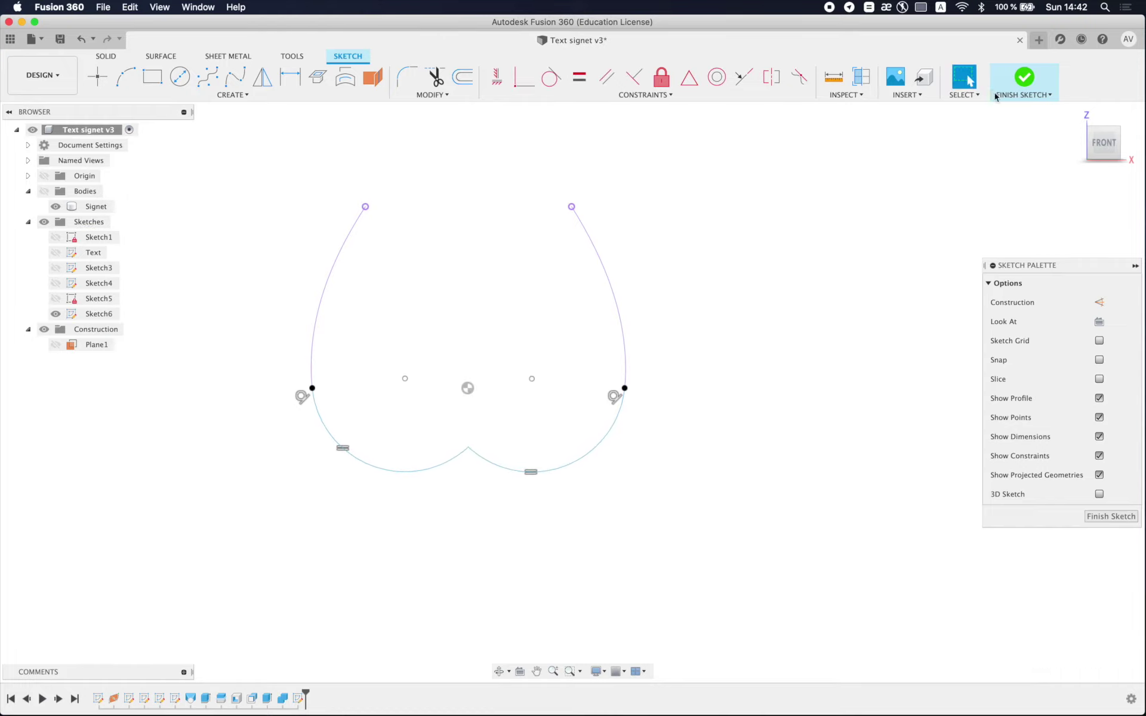
{"action": "left_click", "coordinate": [1023, 77]}
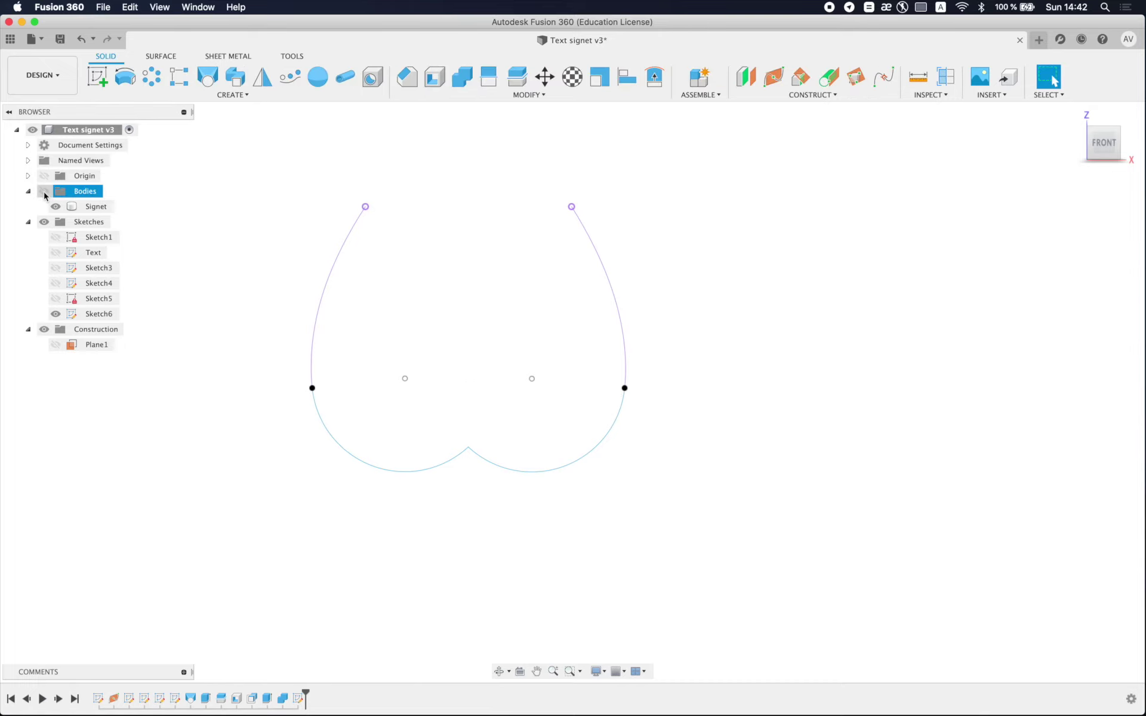
Step: Show the ring body again and drag the curve's bottom point lower
{"action": "left_click", "coordinate": [44, 191]}
{"action": "middle_click_drag", "start_coordinate": [378, 284], "coordinate": [497, 387], "text": "shift"}
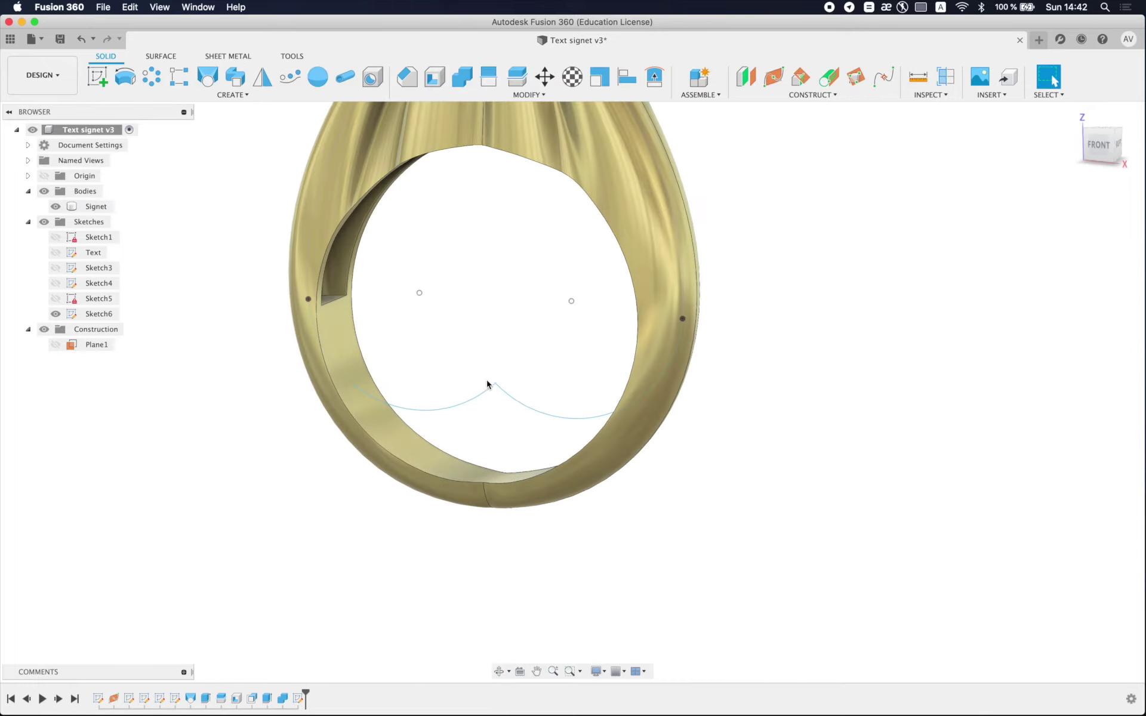
{"action": "left_click_drag", "start_coordinate": [498, 387], "coordinate": [489, 420]}
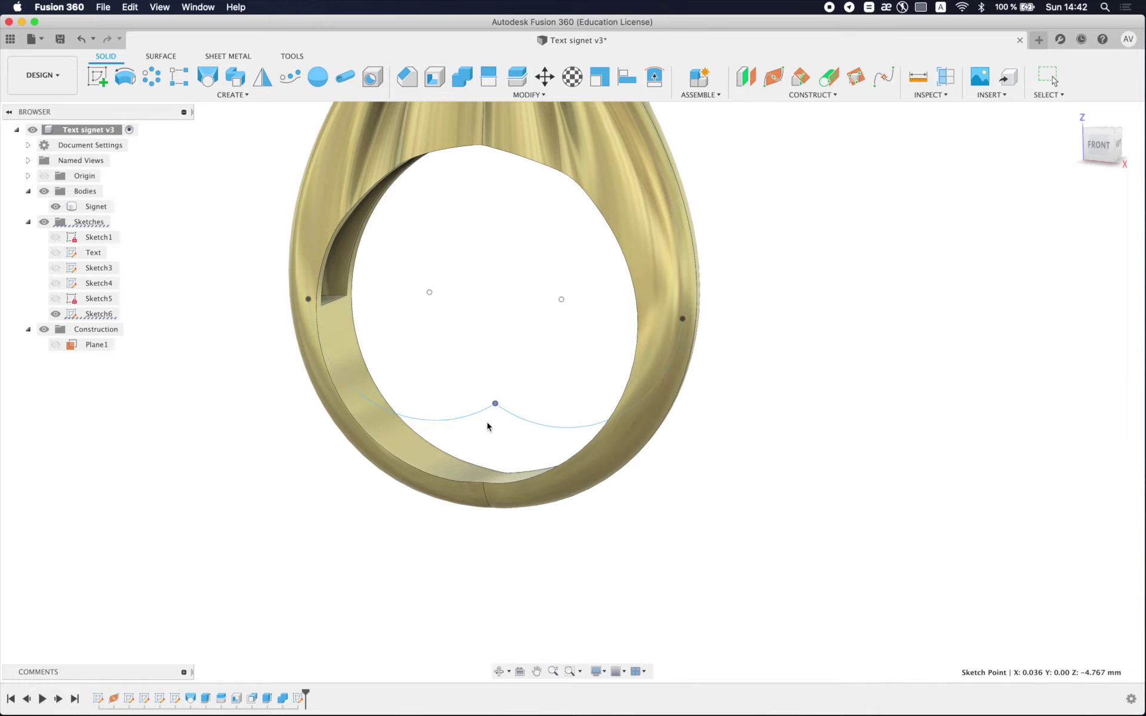
{"action": "key", "text": "Escape"}
{"action": "scroll", "coordinate": [458, 340], "scroll_direction": "up", "scroll_amount": 2}
{"action": "scroll", "coordinate": [443, 349], "scroll_direction": "up", "scroll_amount": 2}
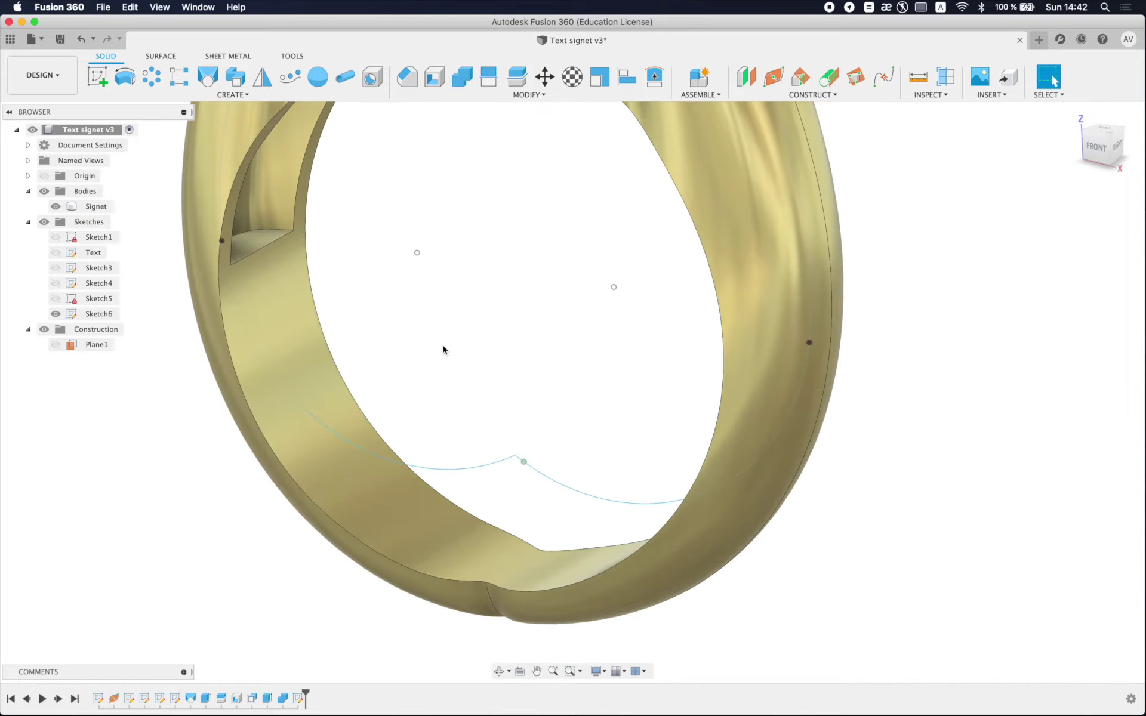
Step: Loft a cut between the two band faces along the curve centerline, with Tangent (G1) first profile
{"action": "left_click", "coordinate": [207, 77]}
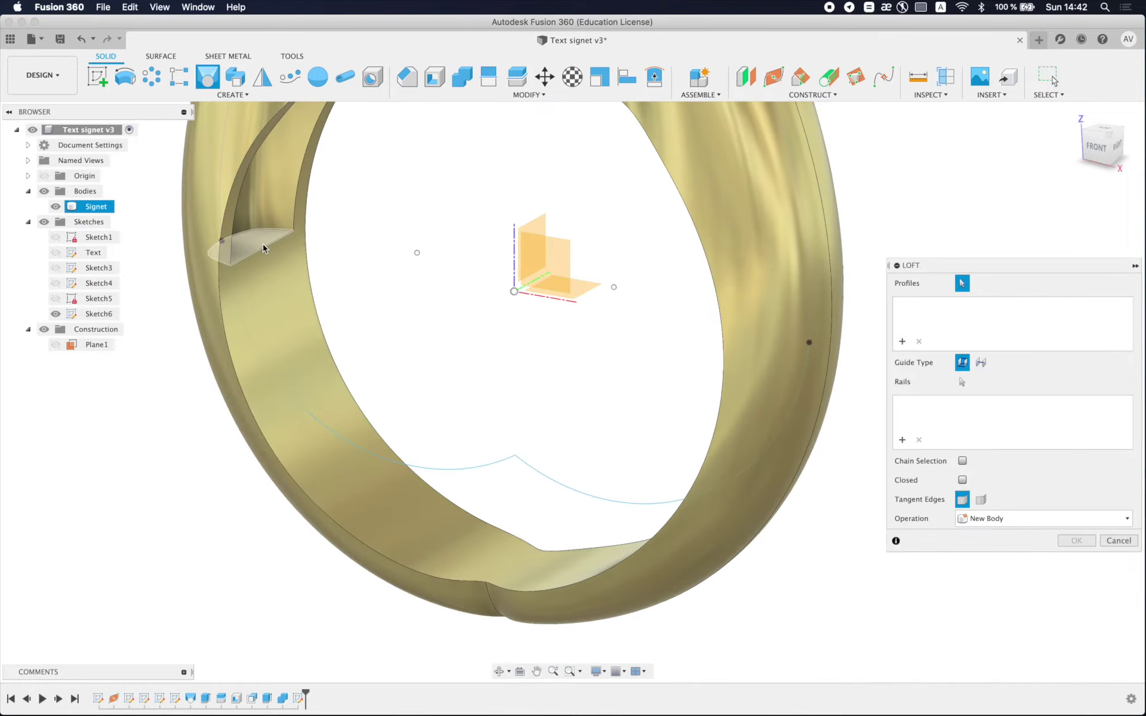
{"action": "left_click", "coordinate": [263, 249]}
{"action": "scroll", "coordinate": [266, 251], "scroll_direction": "down", "scroll_amount": 3}
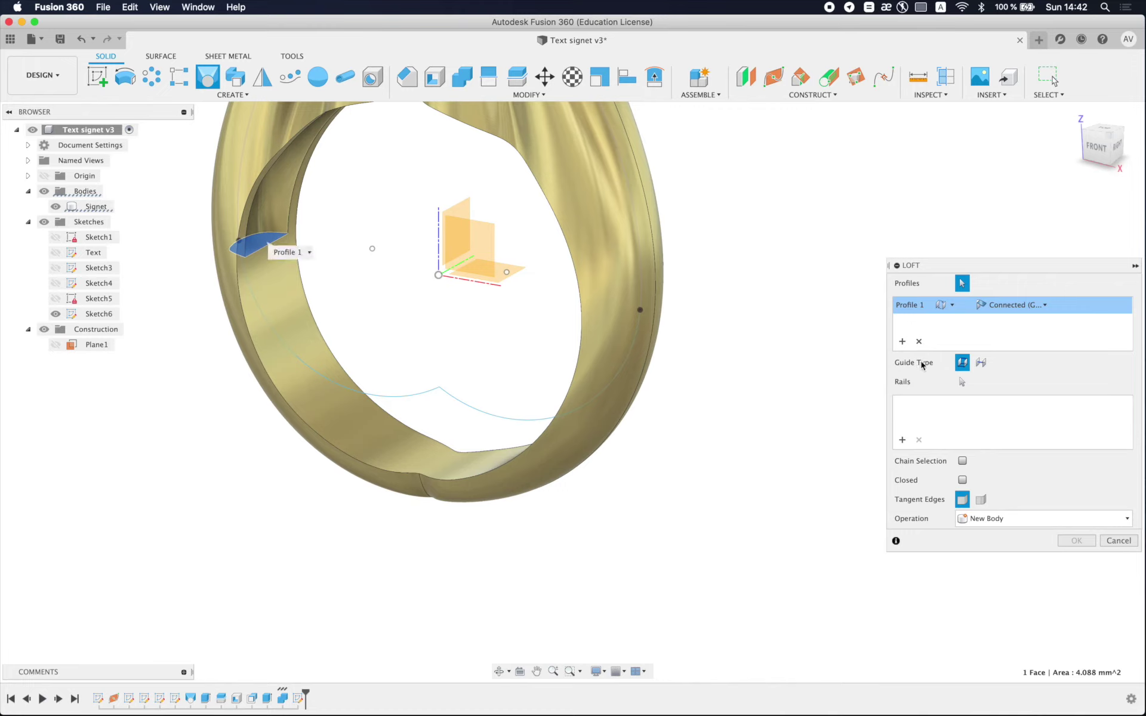
{"action": "left_click", "coordinate": [443, 331]}
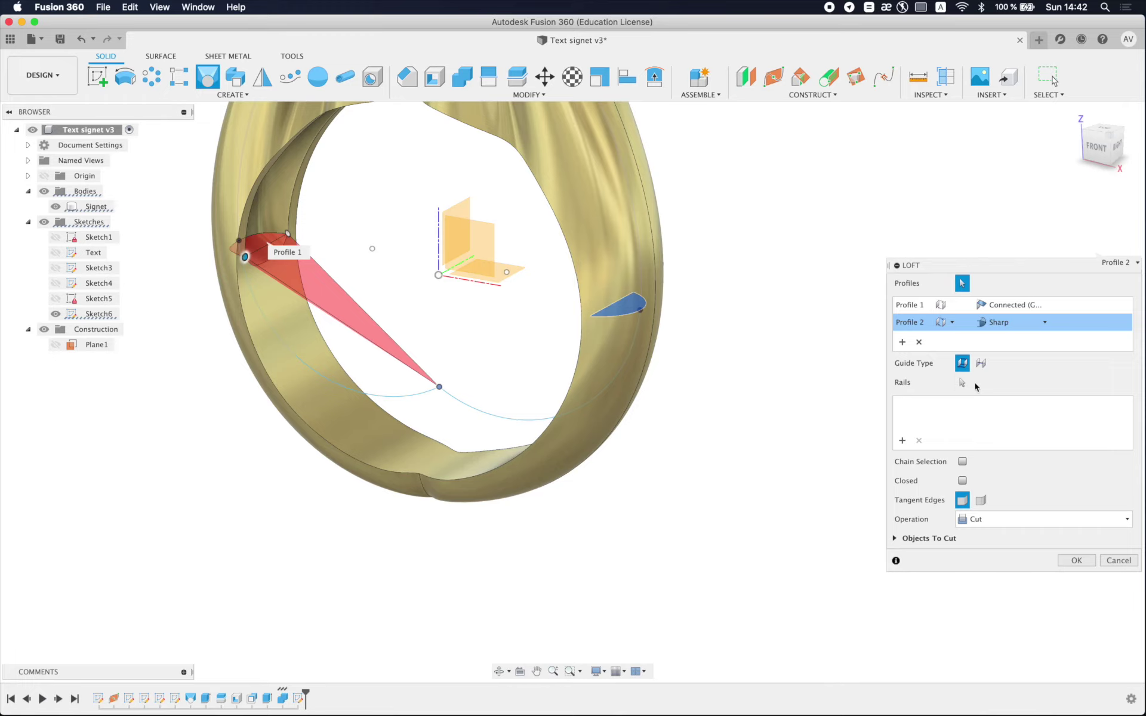
{"action": "left_click", "coordinate": [981, 363]}
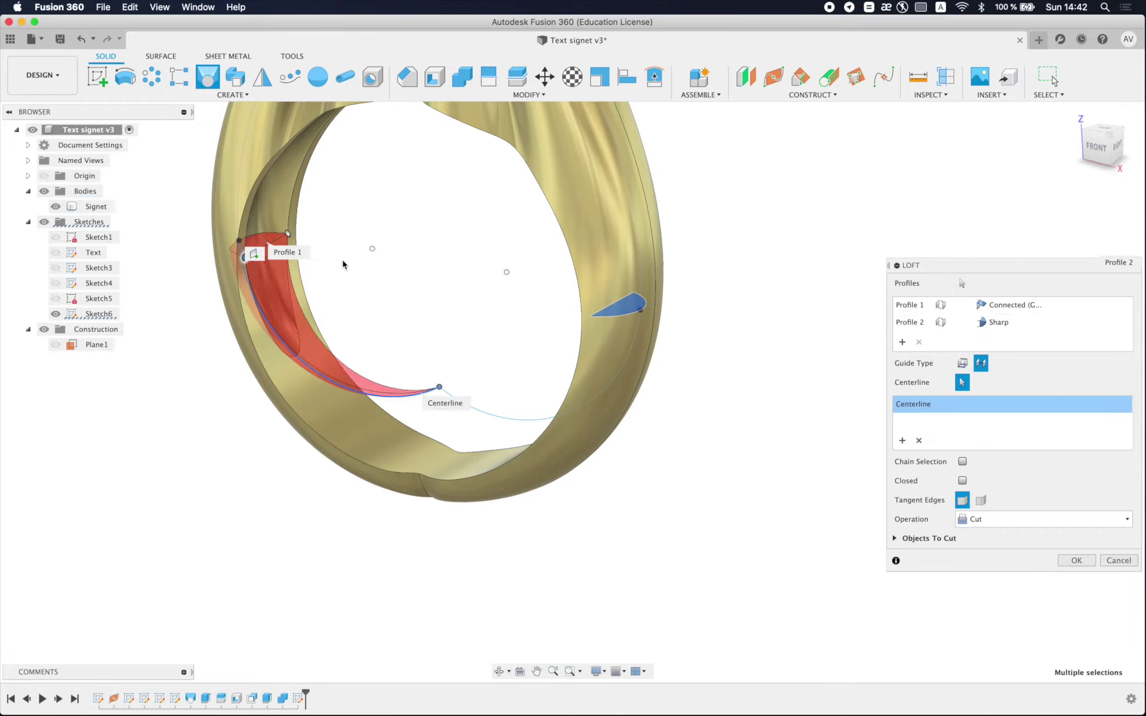
{"action": "middle_click_drag", "start_coordinate": [342, 259], "coordinate": [391, 272], "text": "shift"}
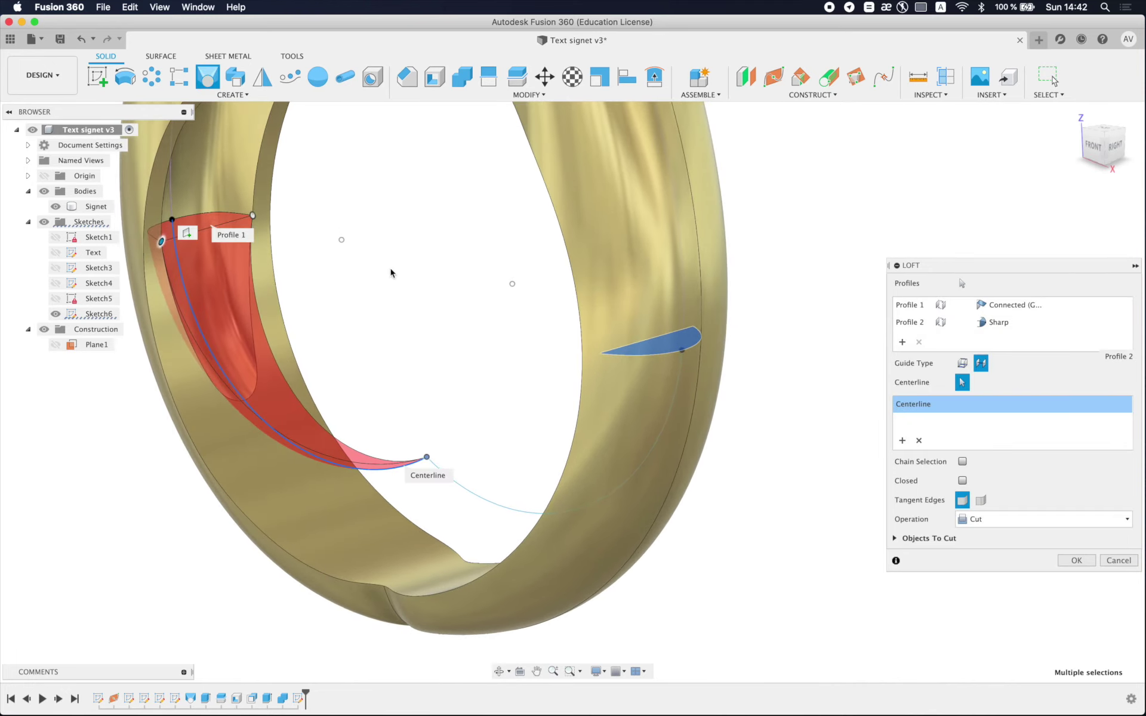
{"action": "left_click", "coordinate": [1045, 305]}
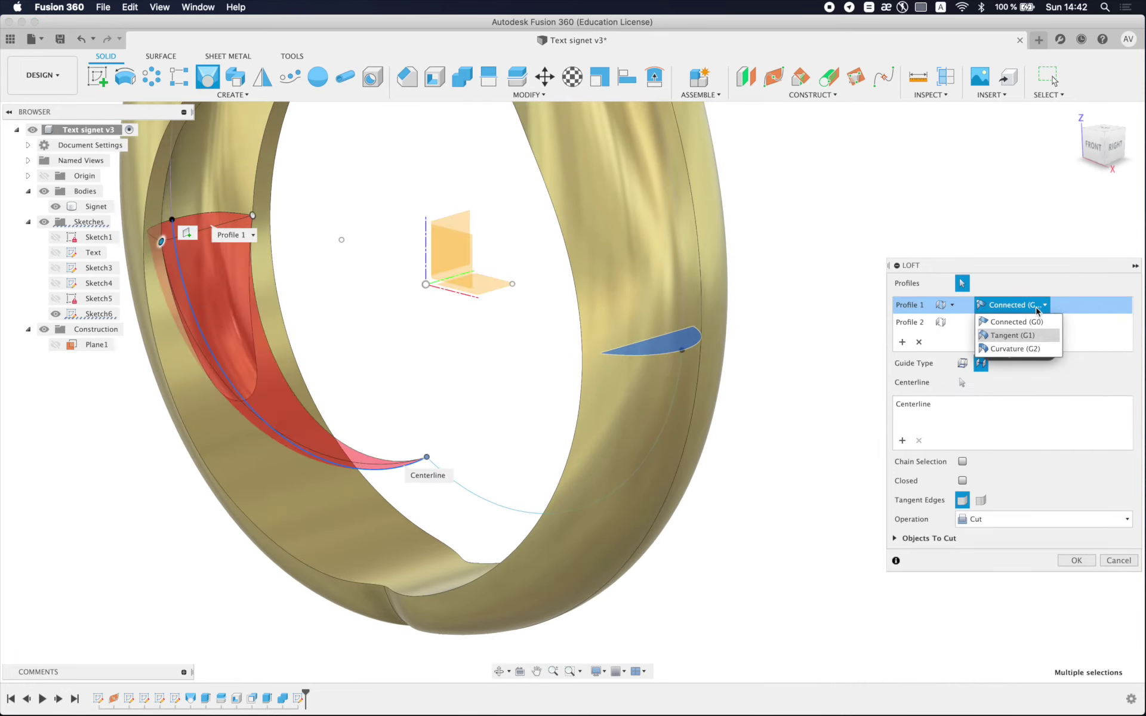
{"action": "left_click", "coordinate": [1013, 335]}
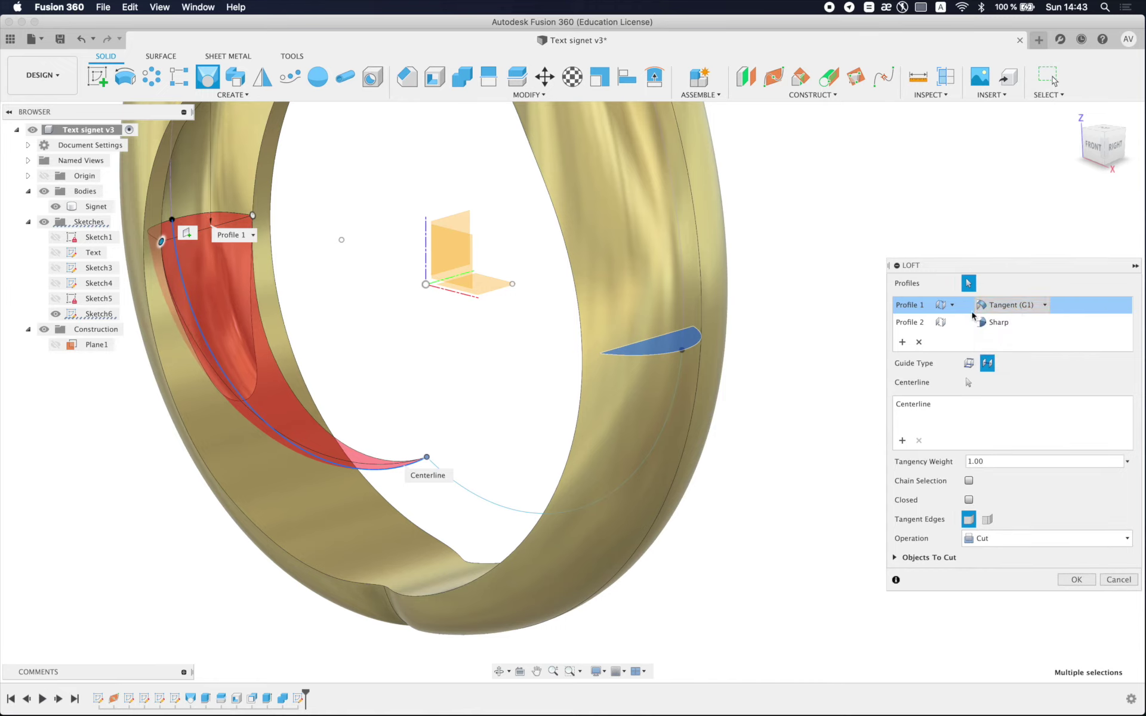
{"action": "middle_click_drag", "start_coordinate": [513, 358], "coordinate": [532, 364], "text": "shift"}
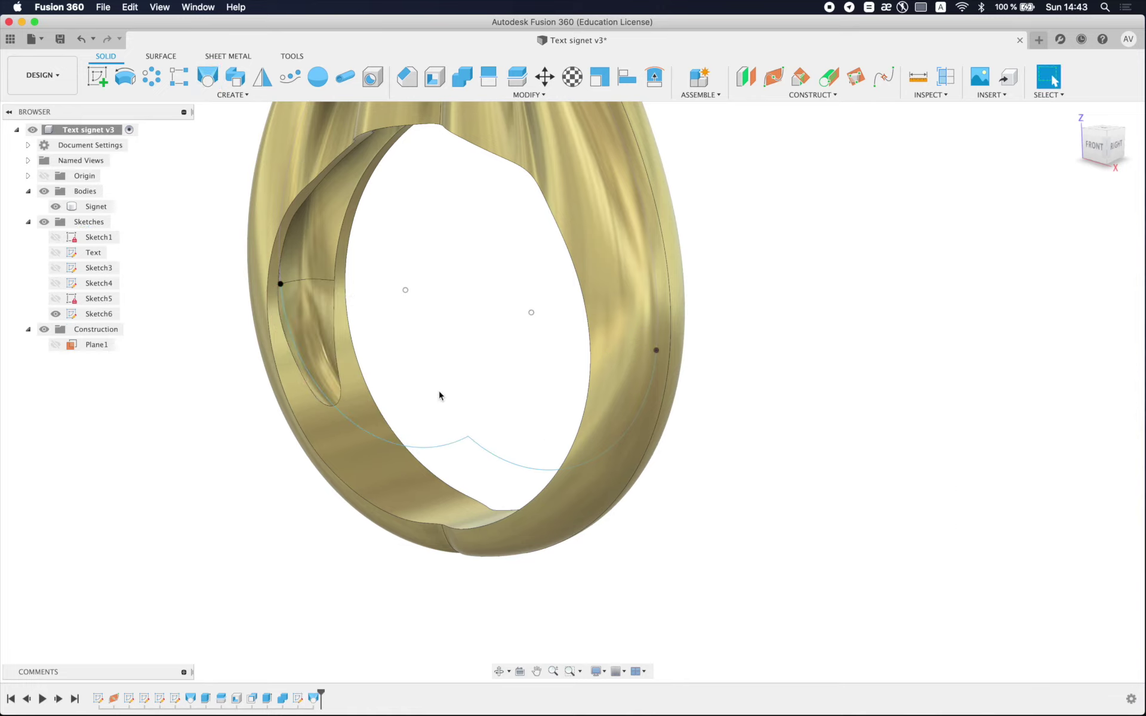
{"action": "middle_click_drag", "start_coordinate": [440, 395], "coordinate": [488, 392], "text": "shift"}
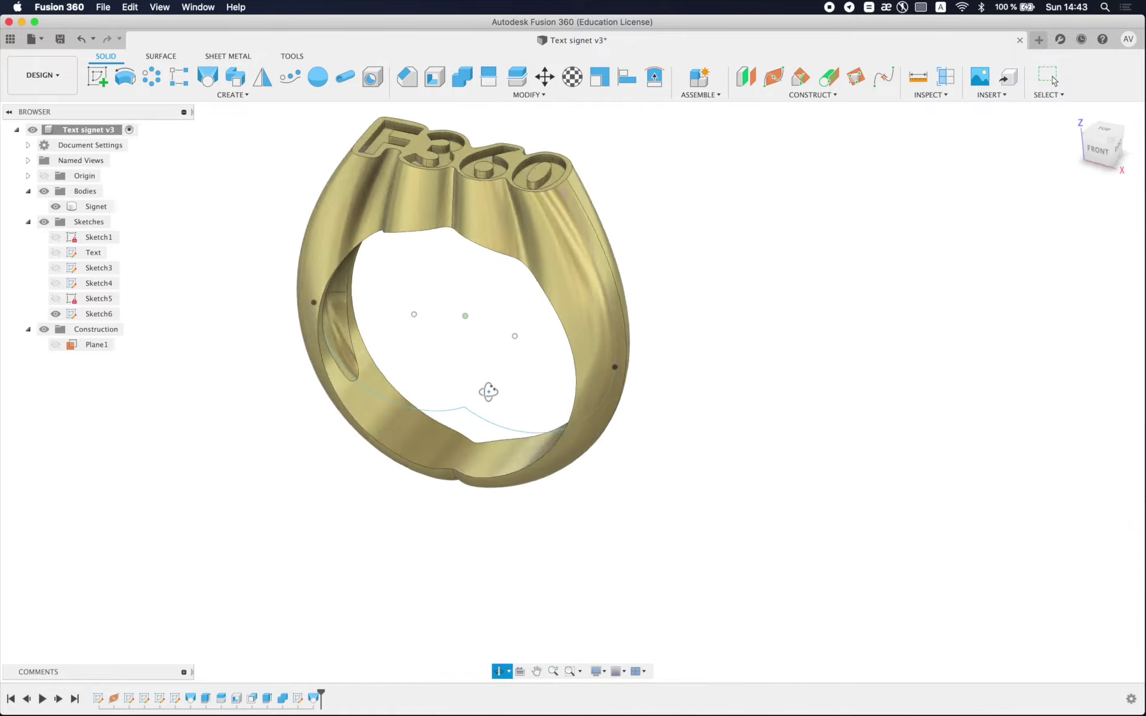
{"action": "middle_click_drag", "start_coordinate": [488, 392], "coordinate": [458, 392], "text": "shift"}
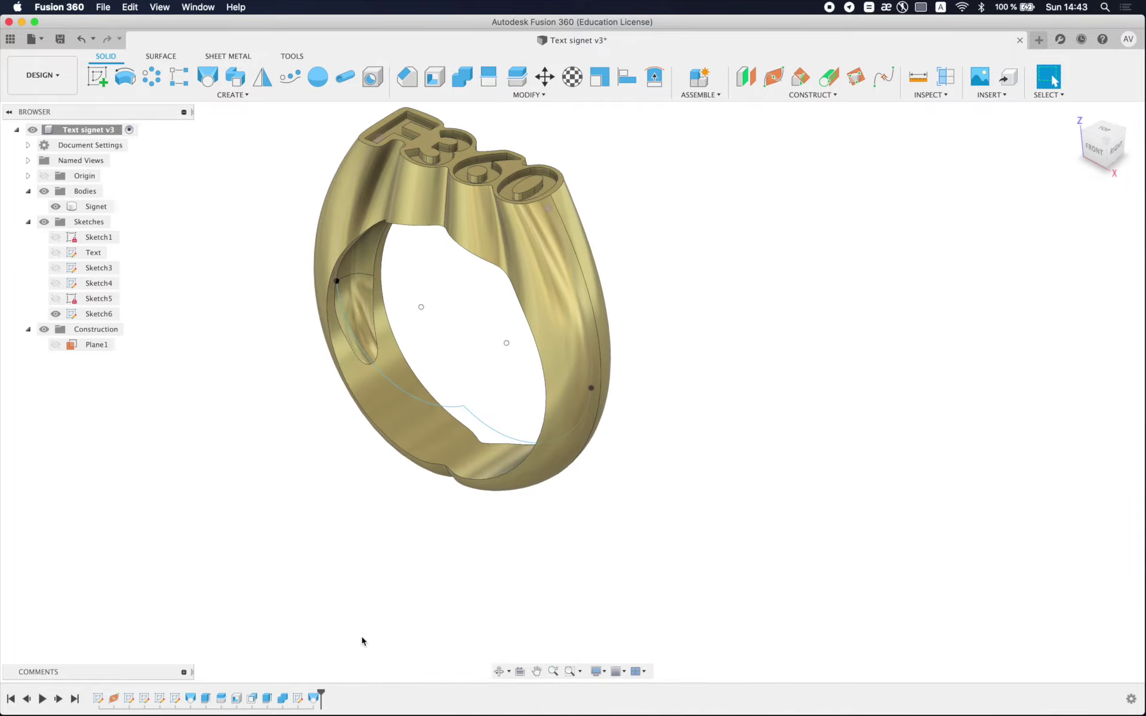
Step: Edit Loft2 so its second profile ends with a Point Tangent condition
{"action": "left_click", "coordinate": [315, 700]}
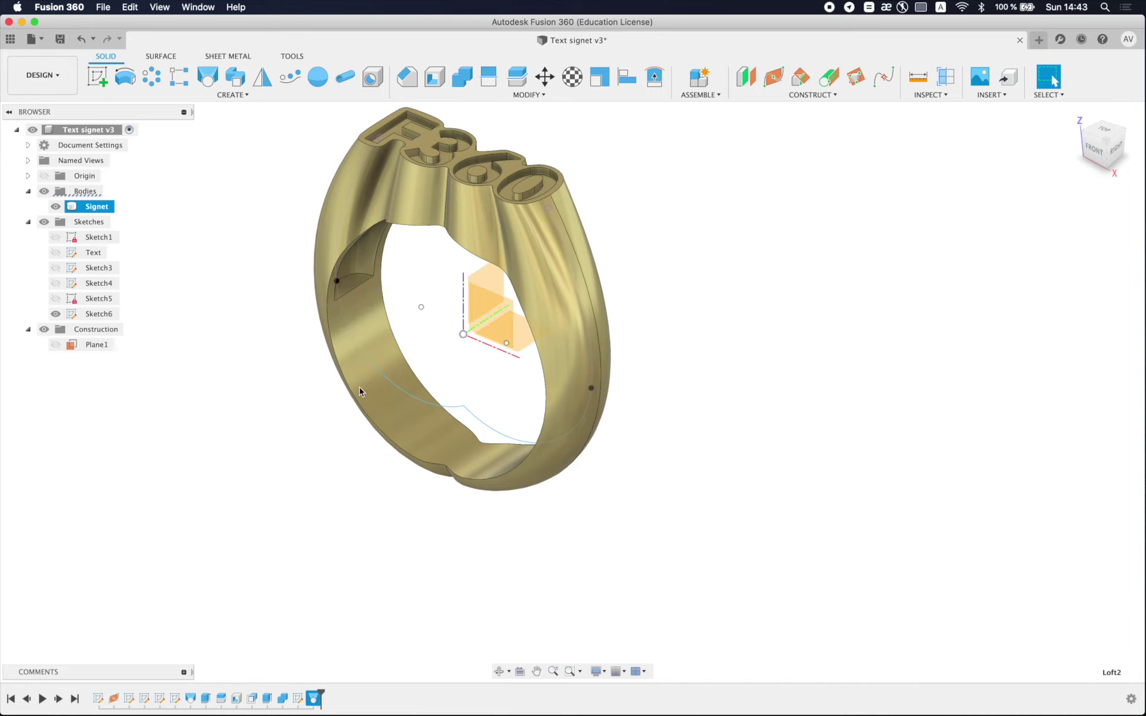
{"action": "left_click", "coordinate": [1021, 322]}
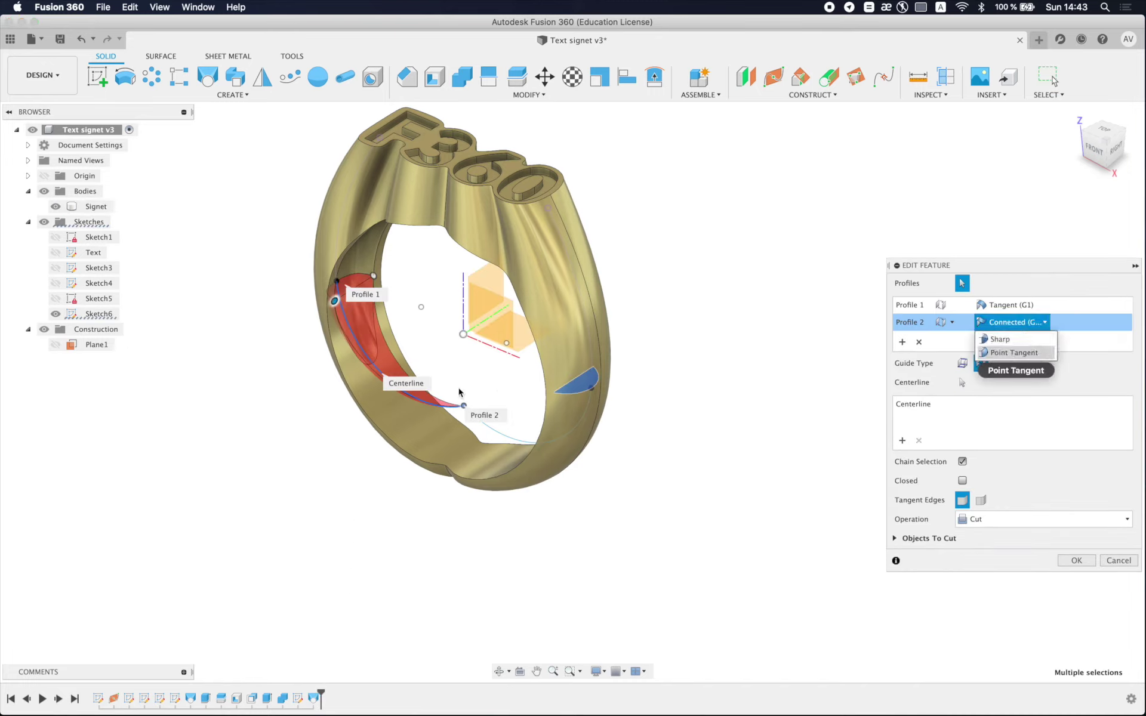
{"action": "key", "text": "Return"}
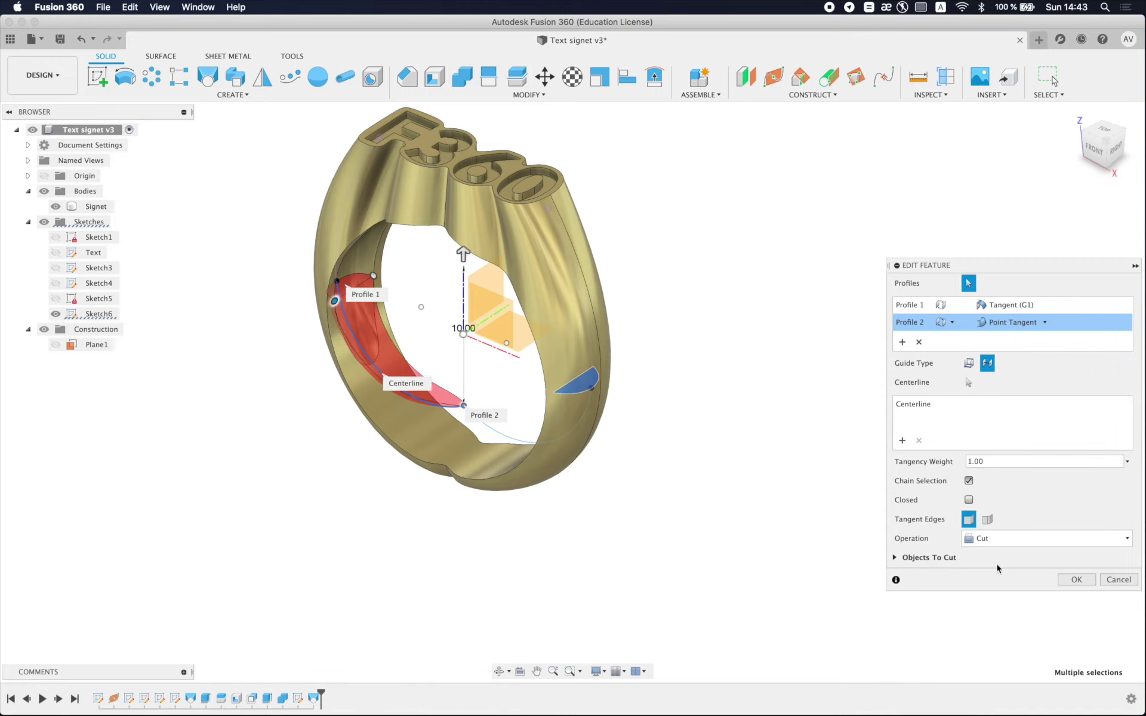
{"action": "left_click", "coordinate": [1074, 585]}
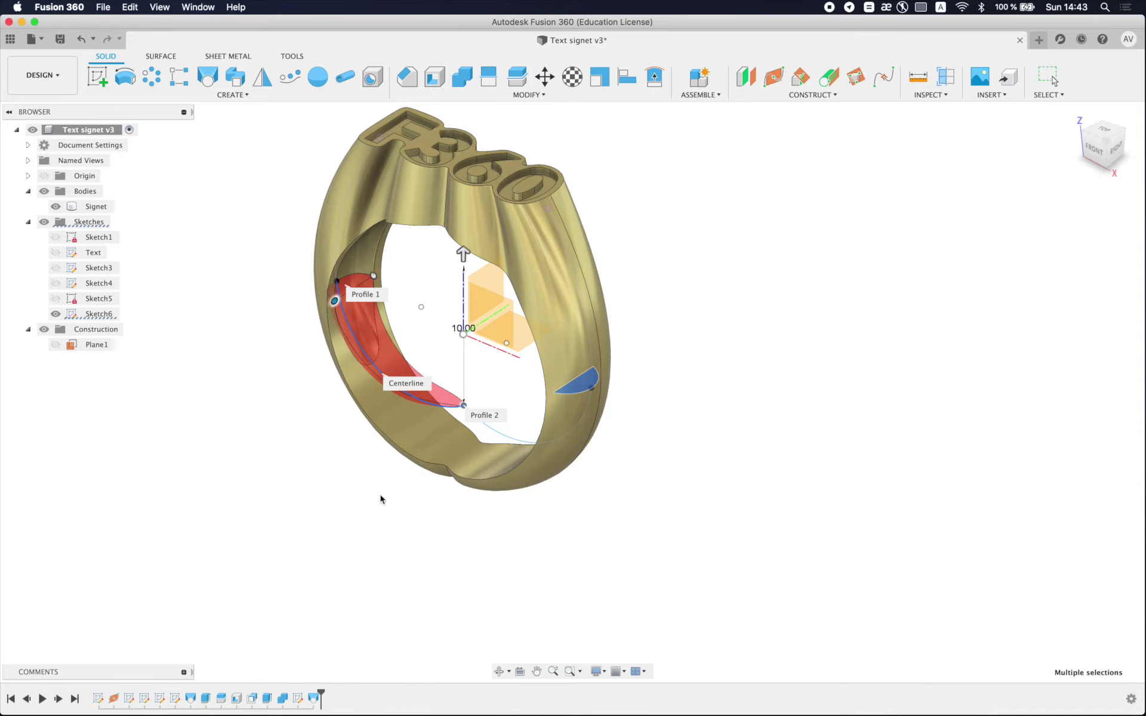
{"action": "mouse_move", "coordinate": [366, 475]}
{"action": "middle_mouse_down", "text": "shift"}
{"action": "mouse_move", "coordinate": [404, 460]}
{"action": "mouse_move", "coordinate": [775, 434]}
{"action": "middle_mouse_up", "text": "shift"}
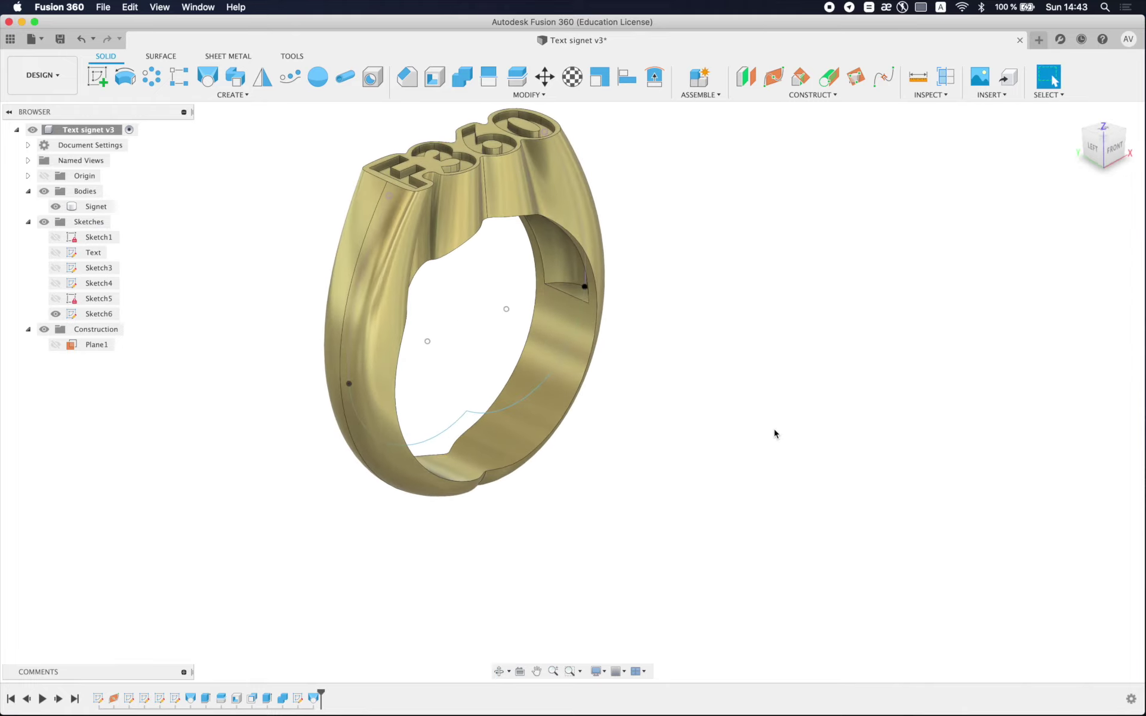
Step: Loft from the opposite band face to the sketch point, guided by the curve as centerline
{"action": "left_click", "coordinate": [207, 76]}
{"action": "left_click", "coordinate": [575, 291]}
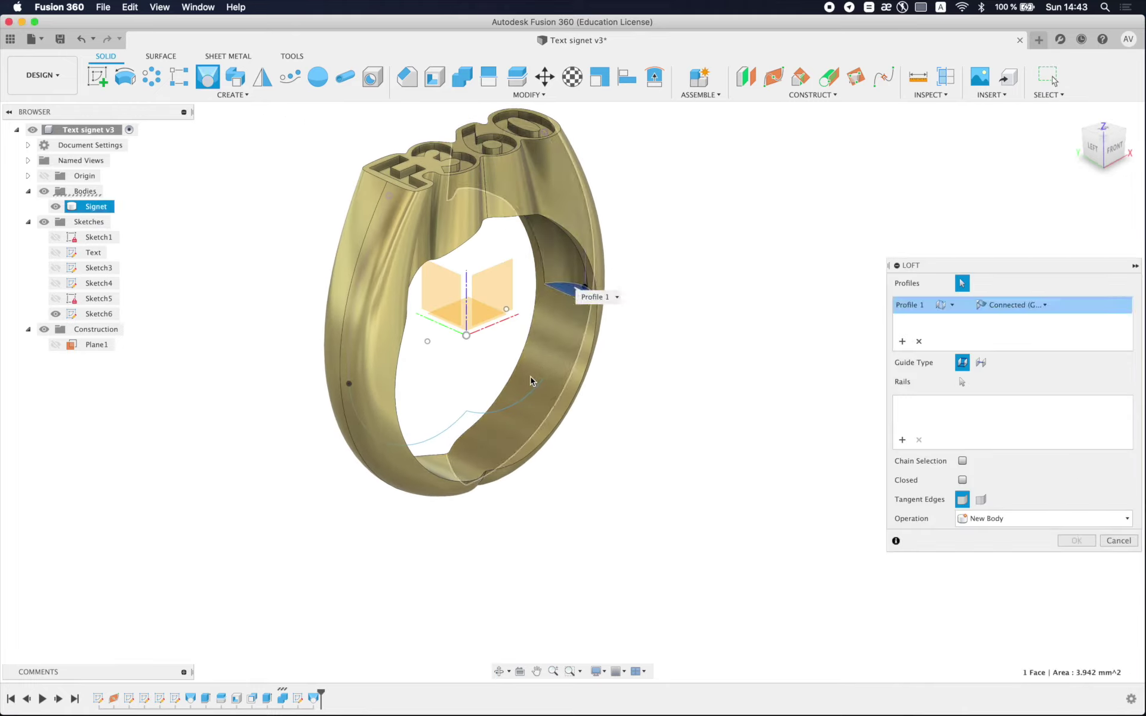
{"action": "left_click", "coordinate": [468, 411]}
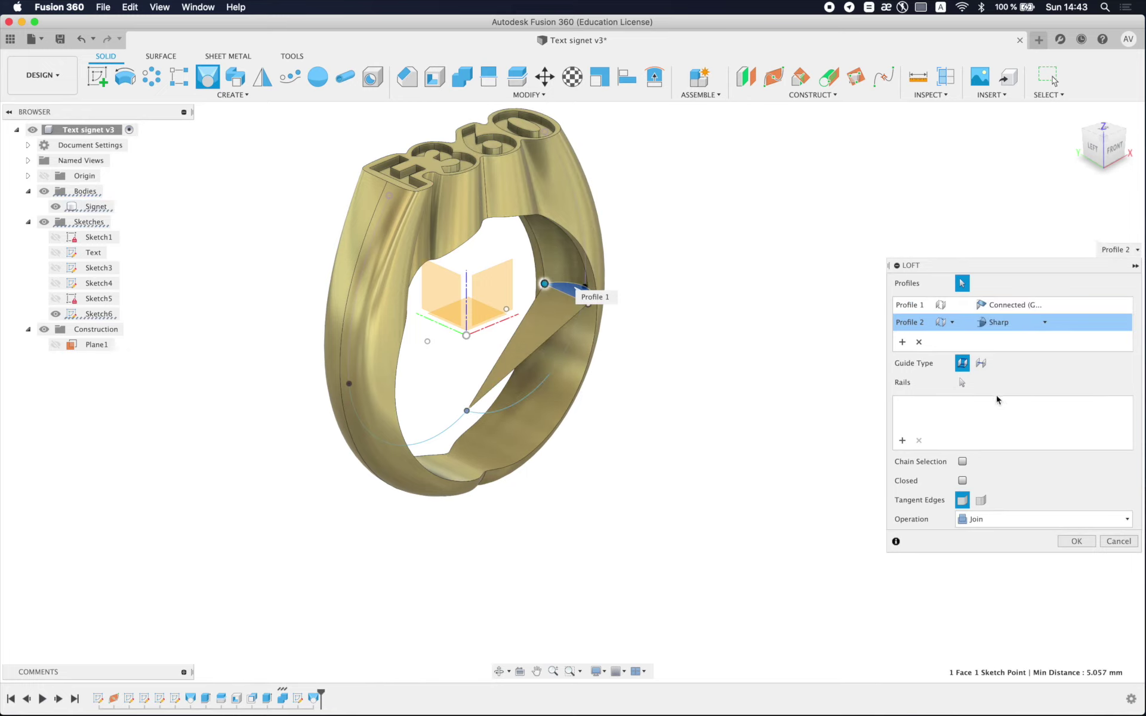
{"action": "left_click", "coordinate": [980, 362]}
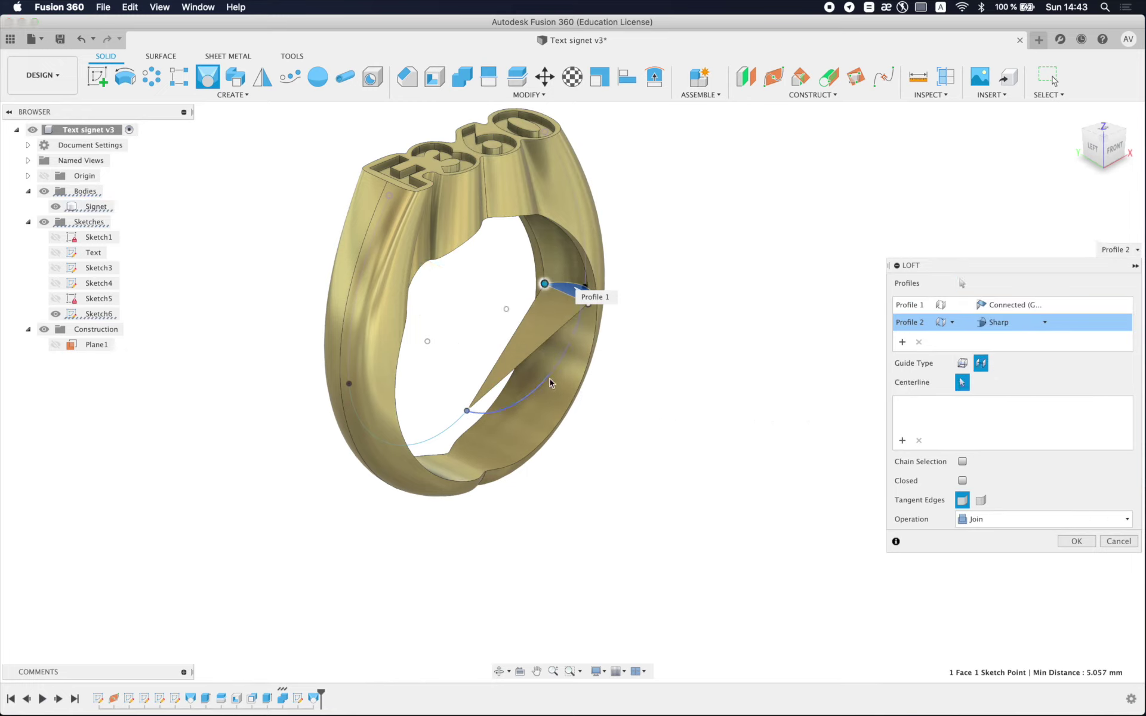
{"action": "left_click", "coordinate": [582, 316]}
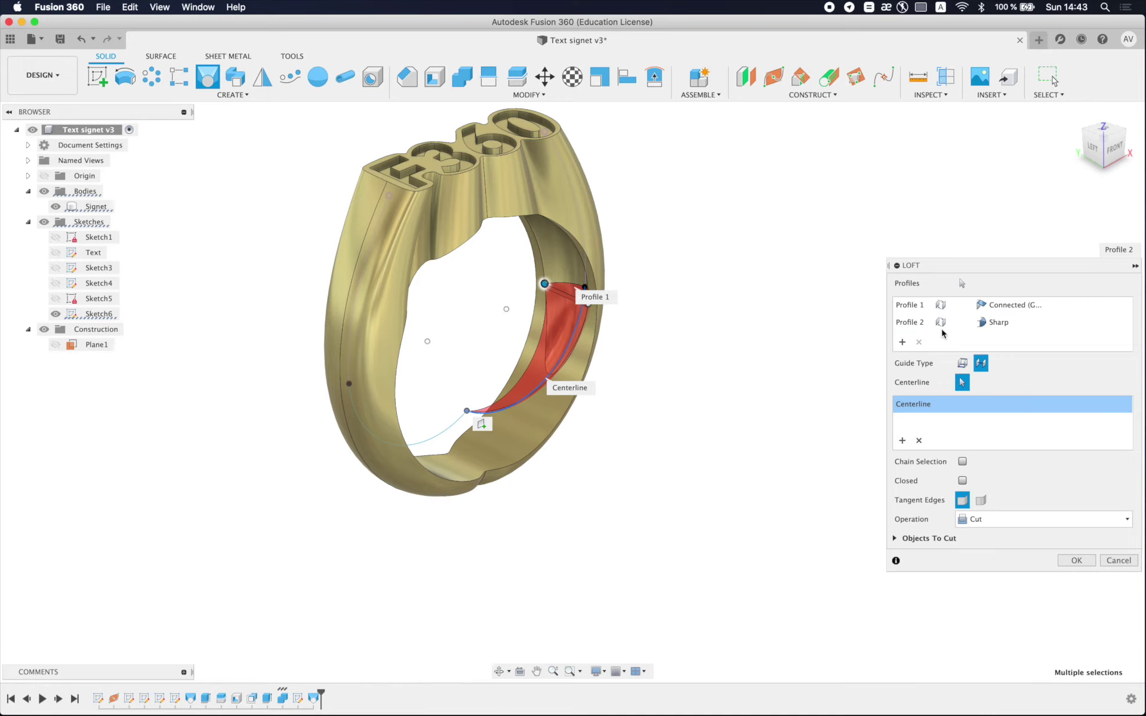
Step: Set Tangent (G1) on the face profile and Point Tangent at the tip, then create the cut
{"action": "left_click", "coordinate": [1013, 306]}
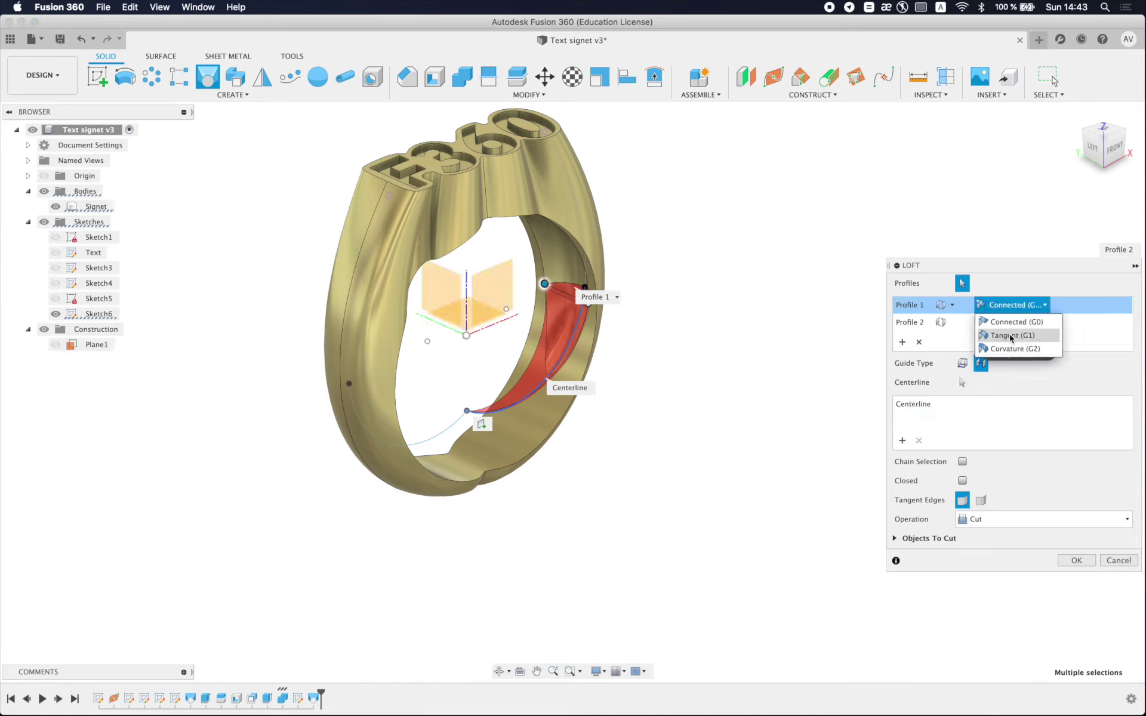
{"action": "left_click", "coordinate": [1011, 336]}
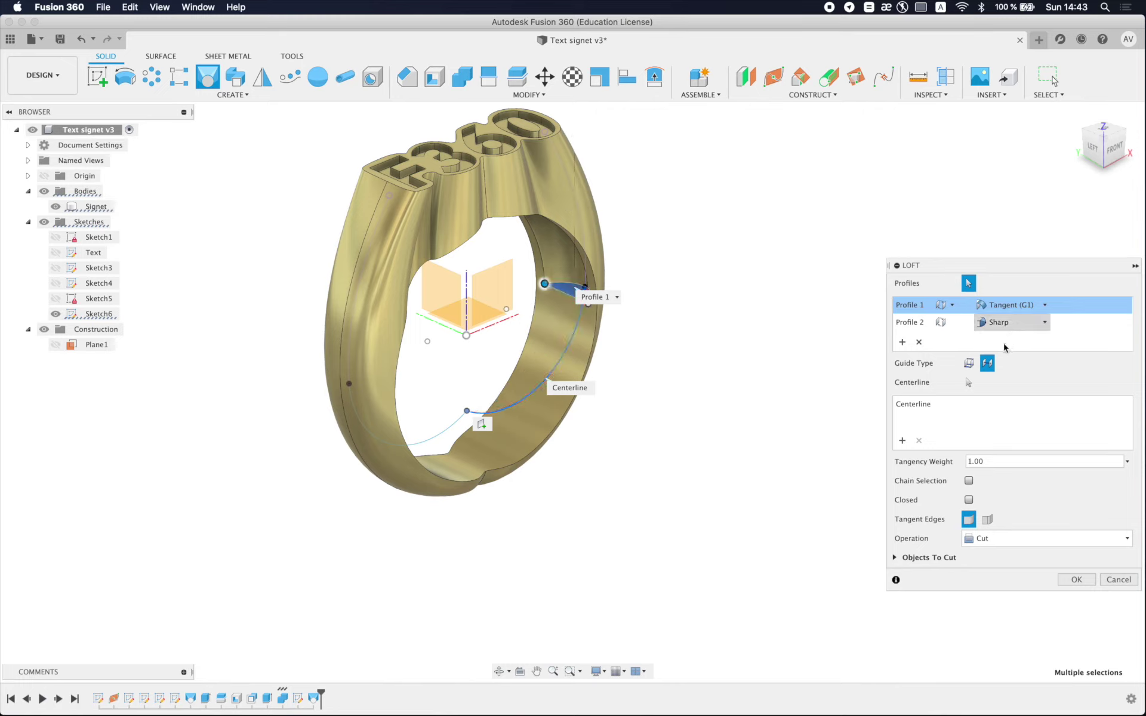
{"action": "left_click", "coordinate": [1012, 322]}
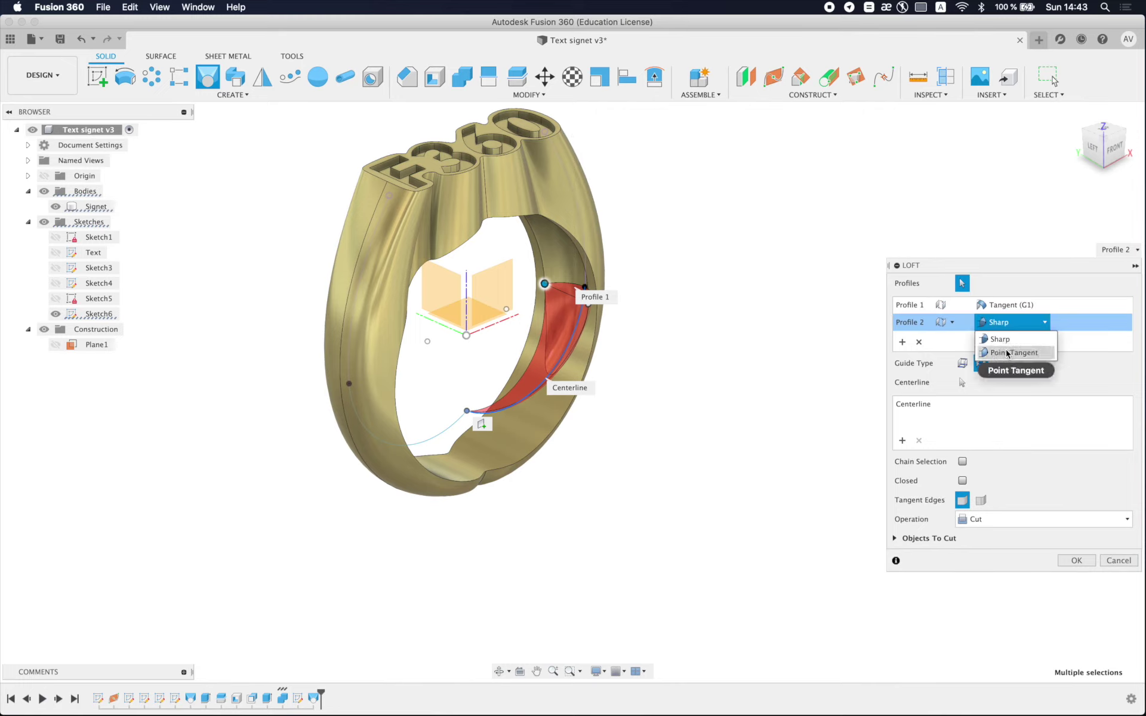
{"action": "left_click", "coordinate": [1008, 352]}
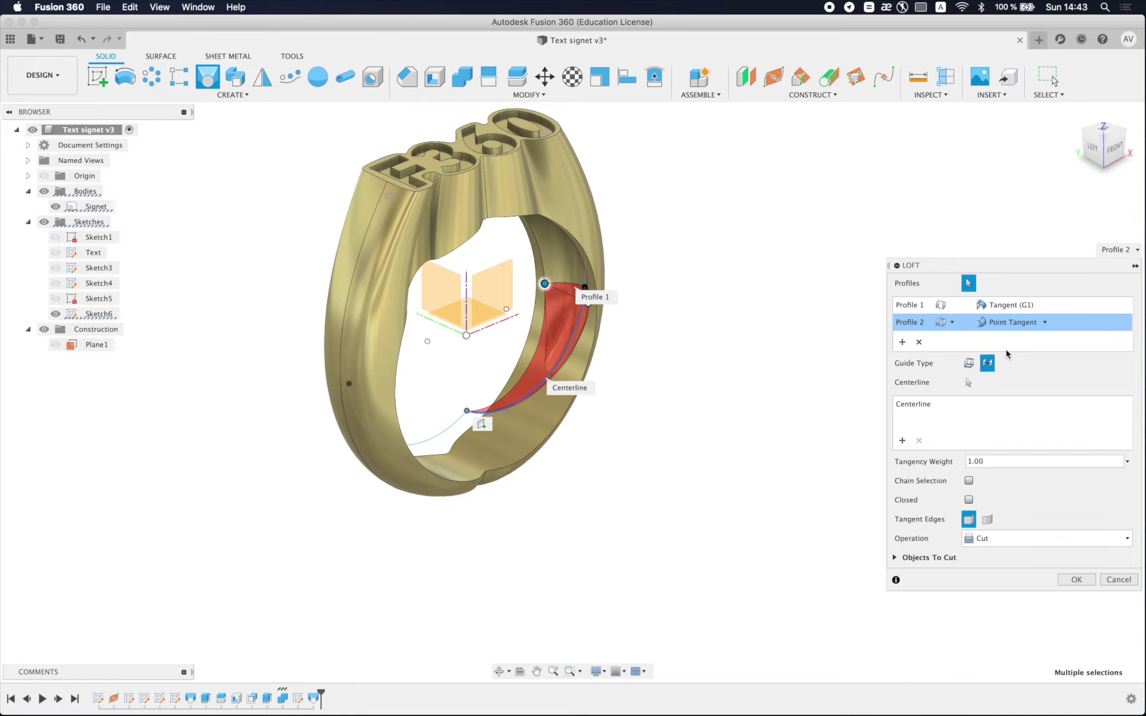
{"action": "left_click", "coordinate": [1078, 579]}
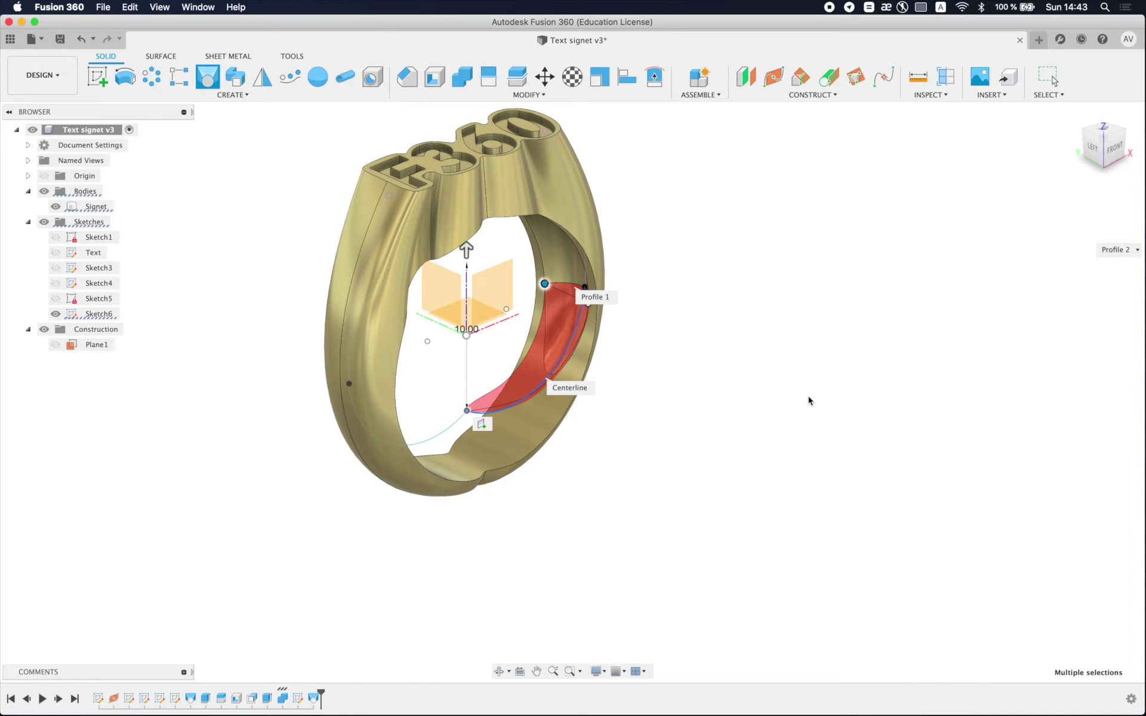
{"action": "middle_click_drag", "start_coordinate": [612, 395], "coordinate": [536, 382], "text": "shift"}
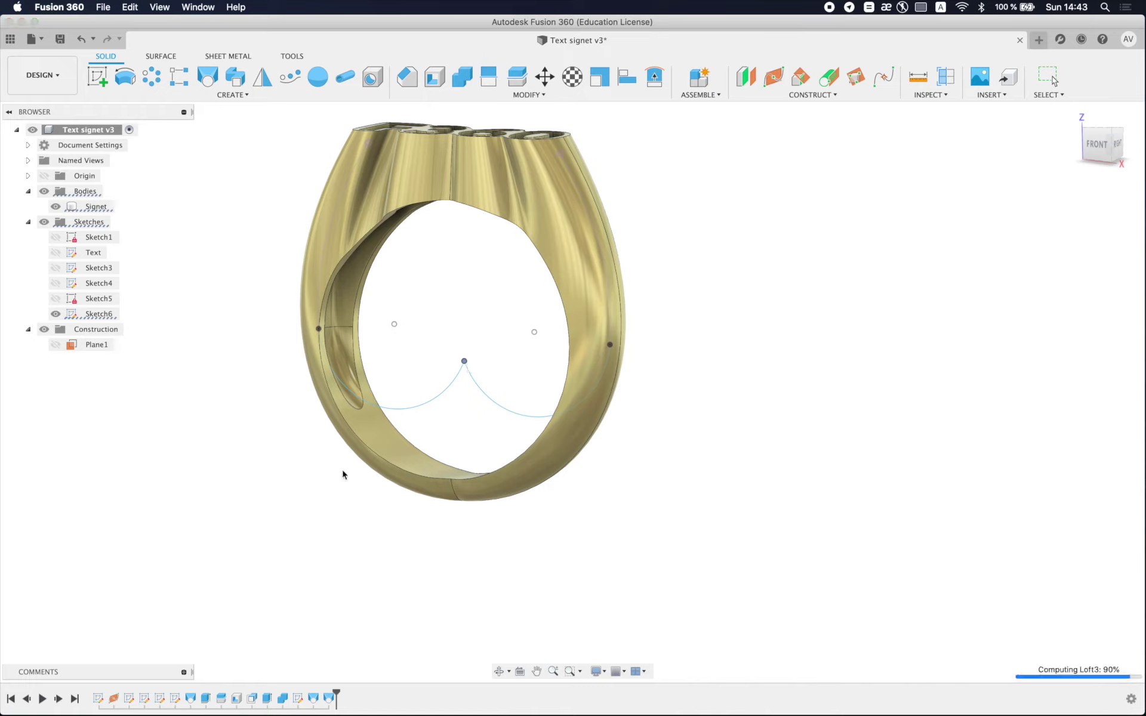
{"action": "middle_click_drag", "start_coordinate": [320, 473], "coordinate": [325, 489], "text": "shift"}
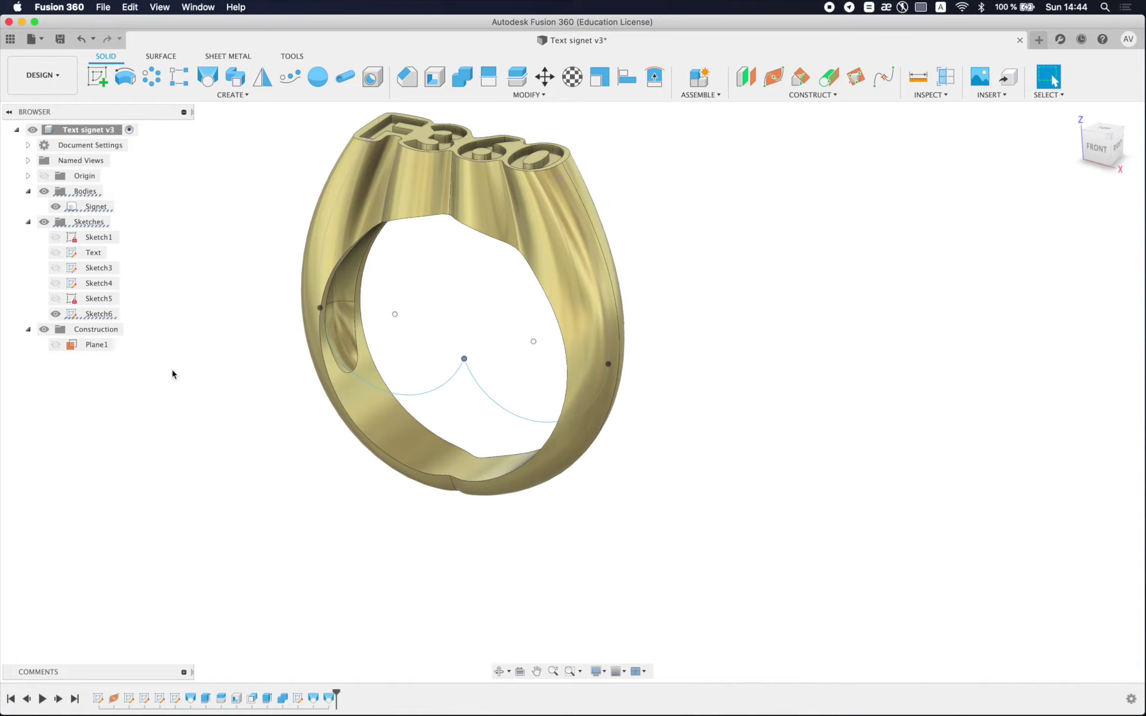
Step: Hide Sketch6 and inspect the ring from front and oblique top views
{"action": "left_click", "coordinate": [56, 314]}
{"action": "mouse_move", "coordinate": [458, 338]}
{"action": "middle_mouse_down", "text": "shift"}
{"action": "mouse_move", "coordinate": [511, 396]}
{"action": "mouse_move", "coordinate": [533, 372]}
{"action": "mouse_move", "coordinate": [546, 389]}
{"action": "mouse_move", "coordinate": [542, 363]}
{"action": "mouse_move", "coordinate": [553, 417]}
{"action": "mouse_move", "coordinate": [568, 362]}
{"action": "mouse_move", "coordinate": [550, 358]}
{"action": "mouse_move", "coordinate": [540, 463]}
{"action": "mouse_move", "coordinate": [561, 280]}
{"action": "middle_mouse_up", "text": "shift"}
{"action": "left_click", "coordinate": [550, 359]}
{"action": "scroll", "coordinate": [561, 280], "scroll_direction": "up", "scroll_amount": 3}
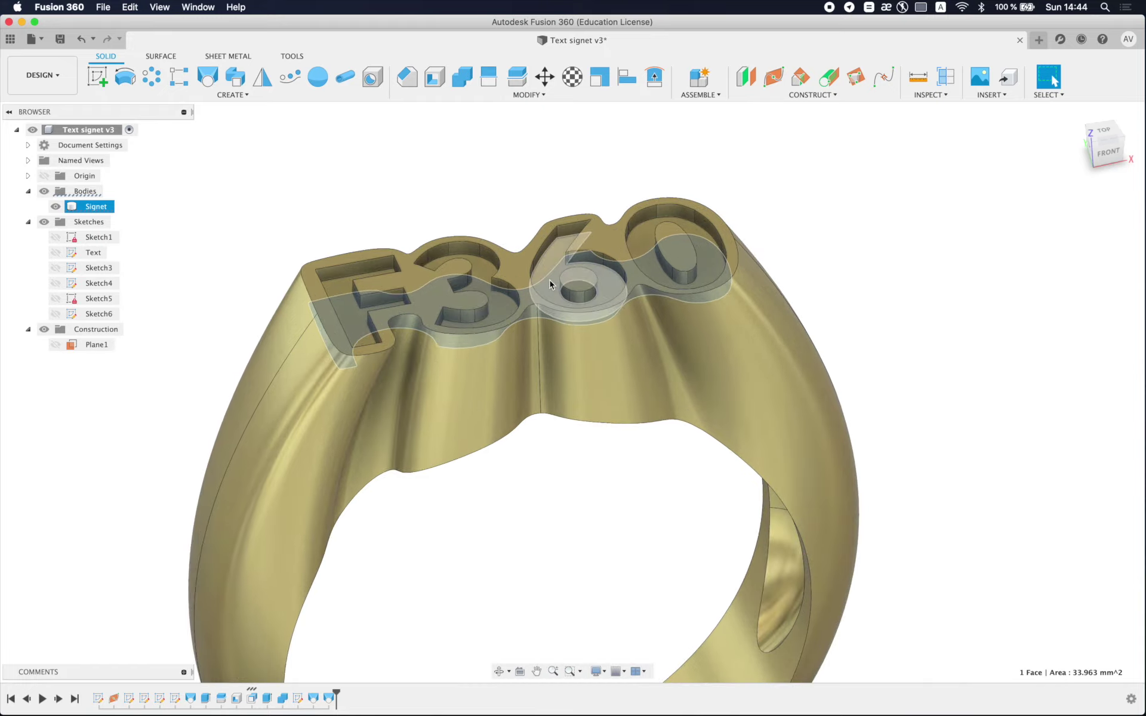
{"action": "left_click", "coordinate": [550, 284]}
{"action": "left_click", "coordinate": [1108, 151]}
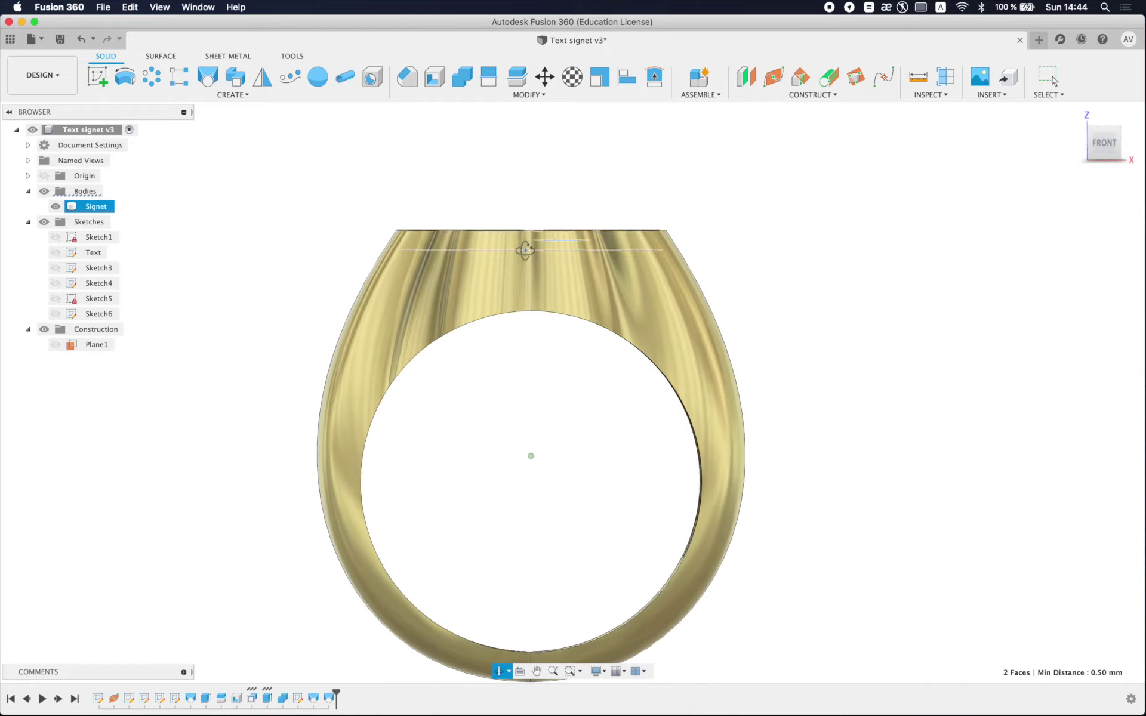
{"action": "middle_click_drag", "start_coordinate": [524, 250], "coordinate": [662, 374], "text": "shift"}
{"action": "scroll", "coordinate": [662, 374], "scroll_direction": "down", "scroll_amount": 3}
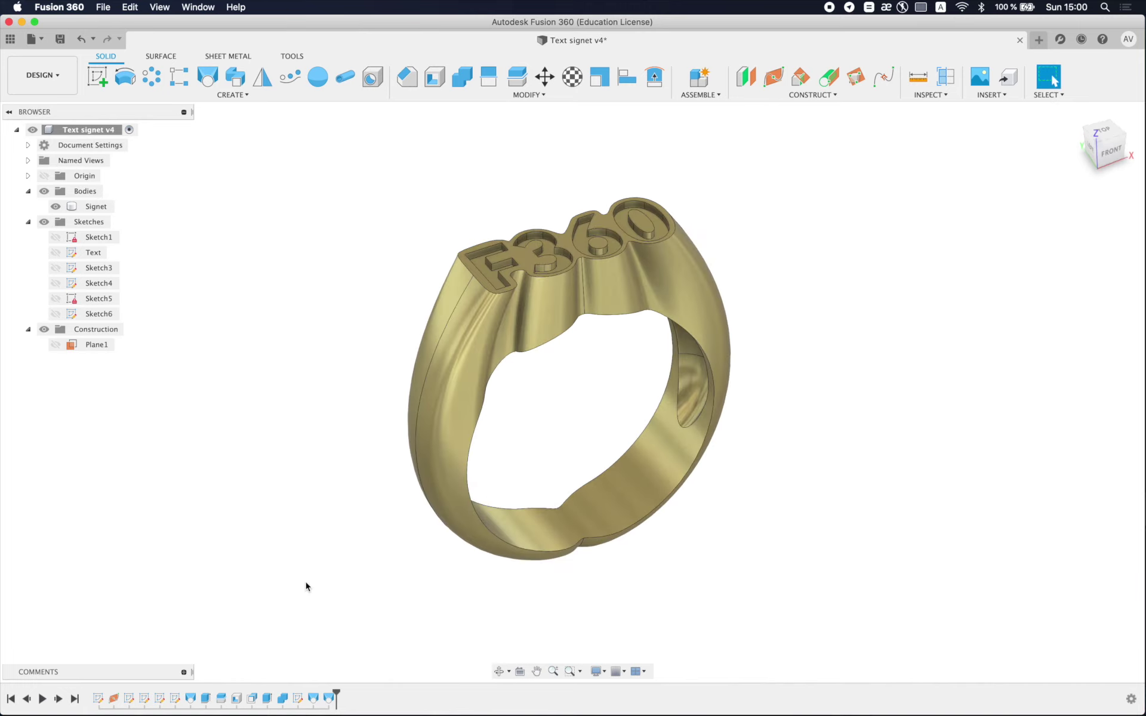
Step: Fillet the inner band edge chains with a 0.3 mm radius
{"action": "middle_click_drag", "start_coordinate": [728, 578], "coordinate": [734, 575]}
{"action": "key", "text": "f"}
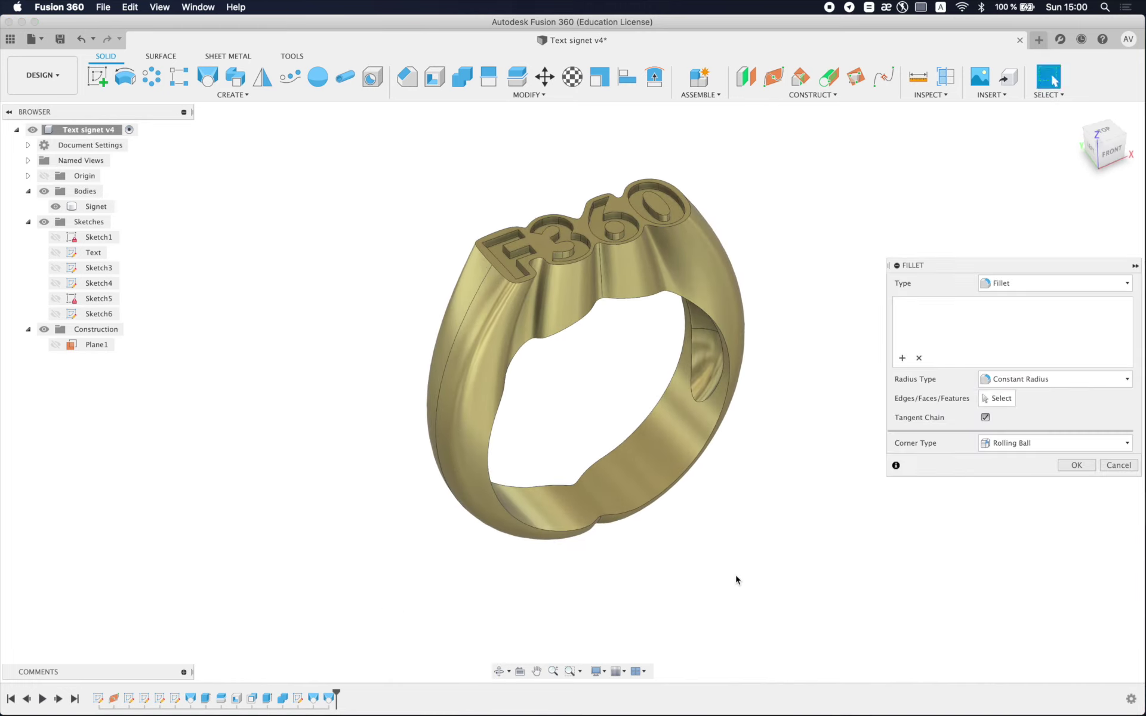
{"action": "left_click", "coordinate": [598, 465]}
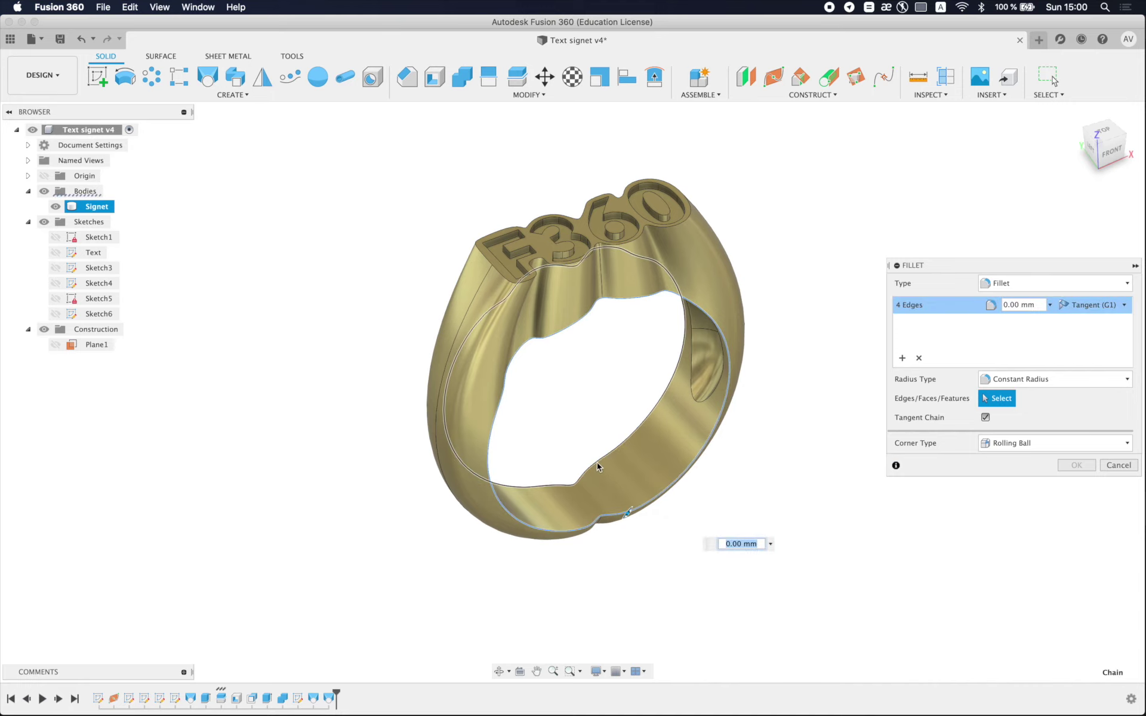
{"action": "left_click", "coordinate": [600, 465]}
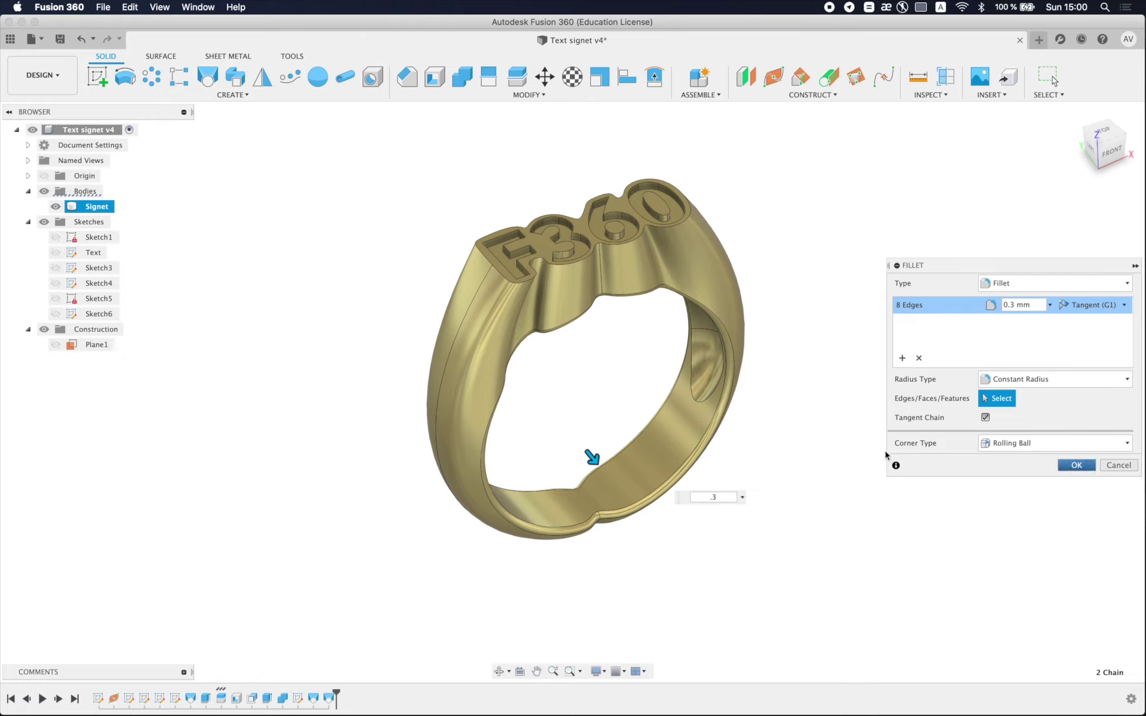
{"action": "left_click", "coordinate": [1078, 466]}
{"action": "mouse_move", "coordinate": [593, 389]}
{"action": "middle_mouse_down", "text": "shift"}
{"action": "mouse_move", "coordinate": [640, 405]}
{"action": "mouse_move", "coordinate": [607, 363]}
{"action": "mouse_move", "coordinate": [584, 368]}
{"action": "mouse_move", "coordinate": [661, 410]}
{"action": "mouse_move", "coordinate": [607, 407]}
{"action": "middle_mouse_up", "text": "shift"}
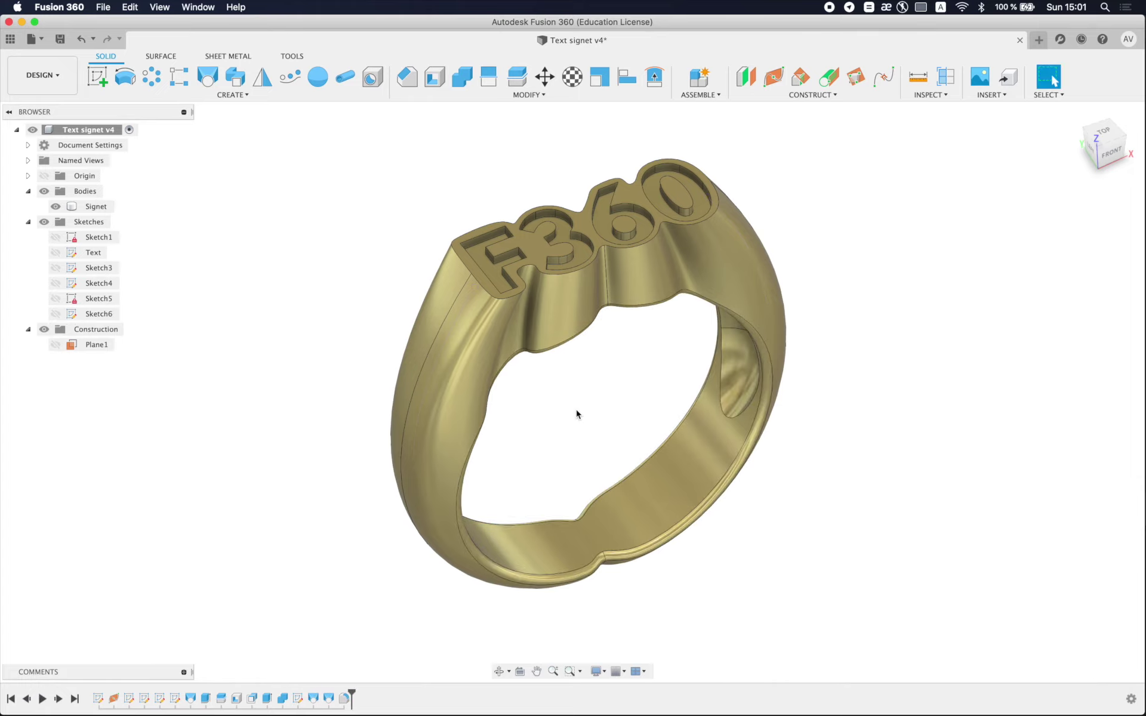
{"action": "mouse_move", "coordinate": [596, 392]}
{"action": "middle_mouse_down", "text": "shift"}
{"action": "mouse_move", "coordinate": [563, 448]}
{"action": "mouse_move", "coordinate": [568, 346]}
{"action": "mouse_move", "coordinate": [582, 343]}
{"action": "mouse_move", "coordinate": [667, 382]}
{"action": "mouse_move", "coordinate": [906, 418]}
{"action": "mouse_move", "coordinate": [990, 422]}
{"action": "mouse_move", "coordinate": [1010, 415]}
{"action": "mouse_move", "coordinate": [1015, 397]}
{"action": "middle_mouse_up", "text": "shift"}
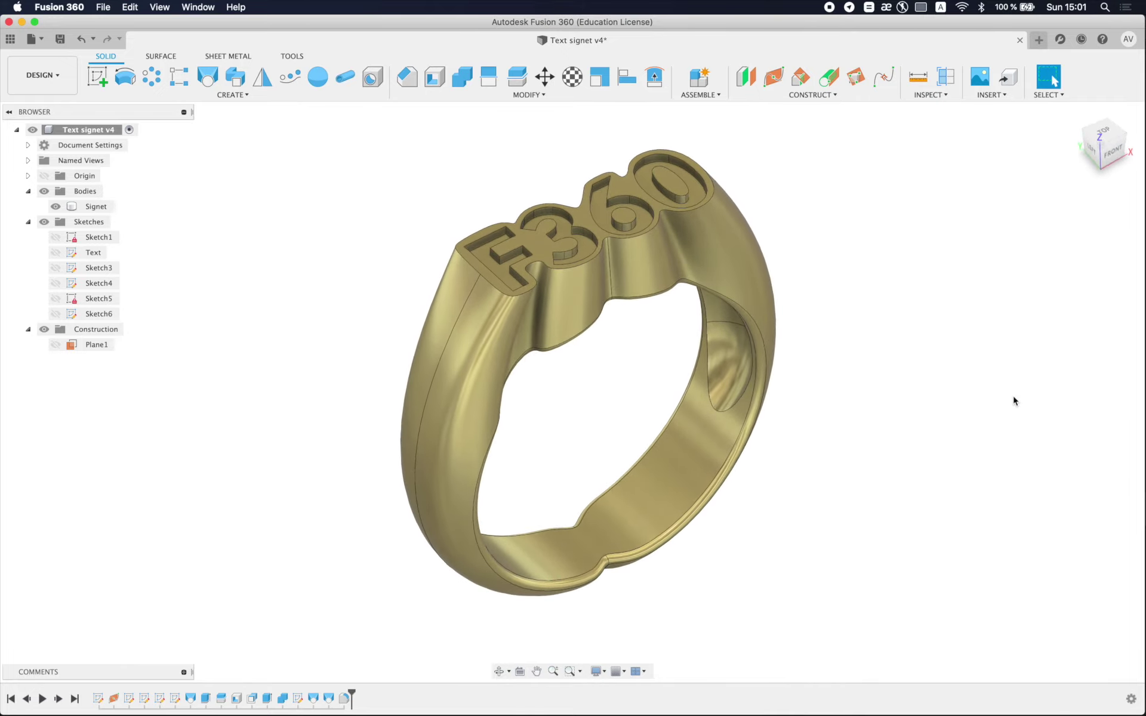